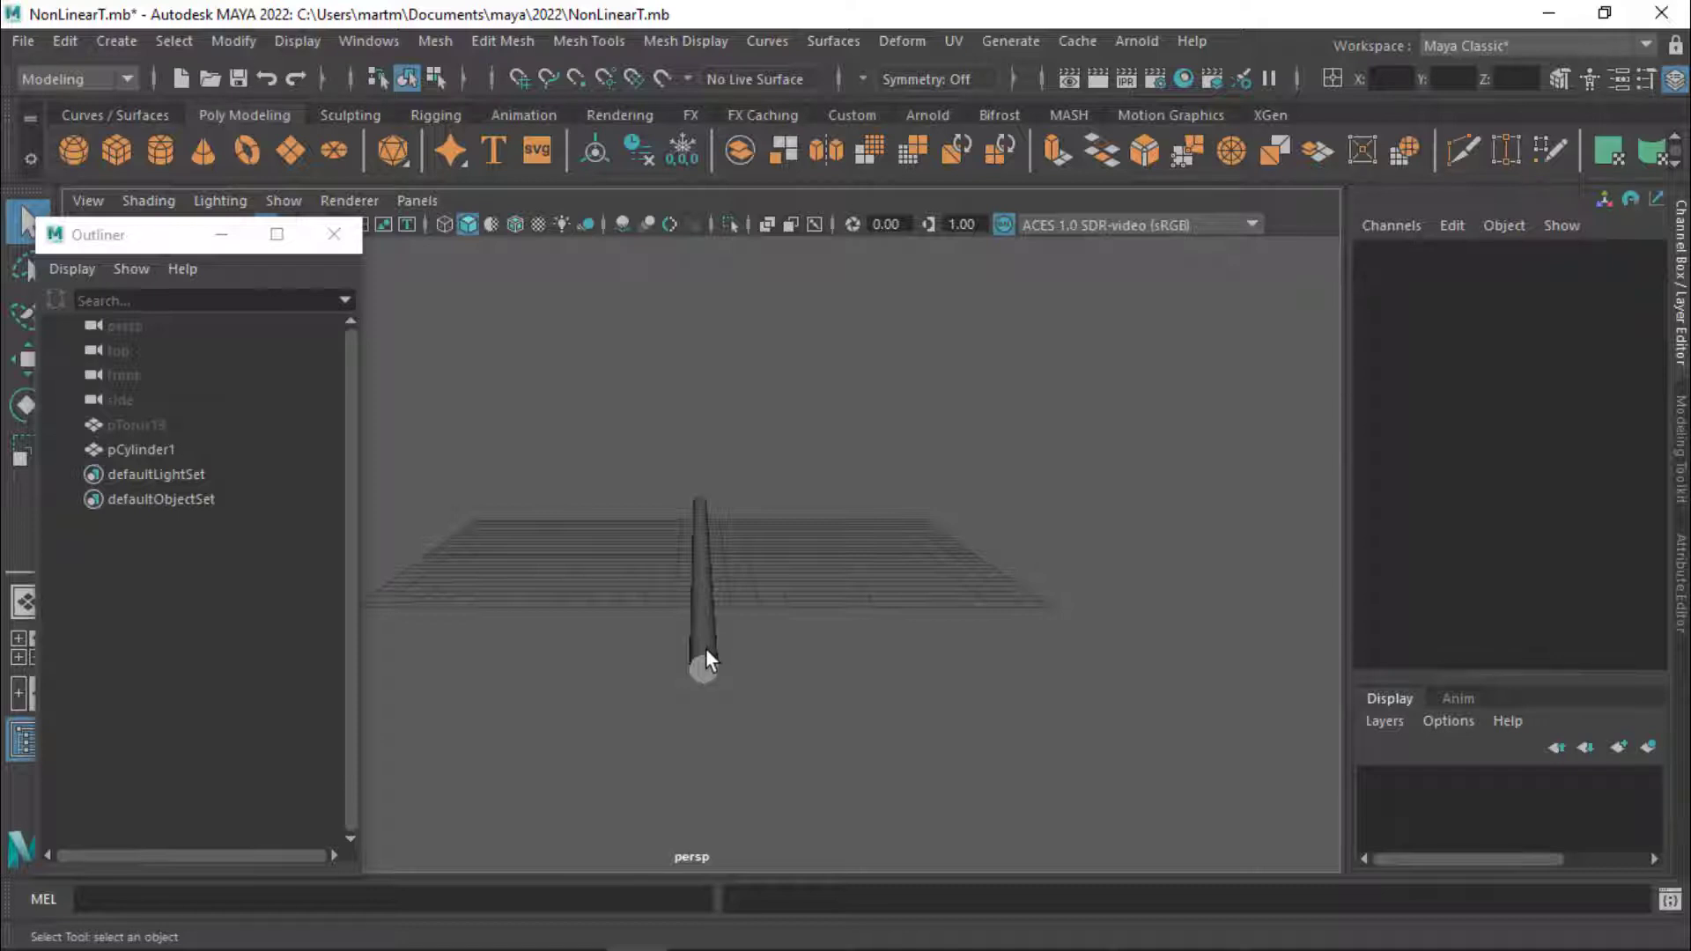
# - Set pCylinder1's polyCylinder1 Subdivisions Height to 200, then close the notes window
pyautogui.click(894, 40)
pyautogui.moveTo(977, 436)
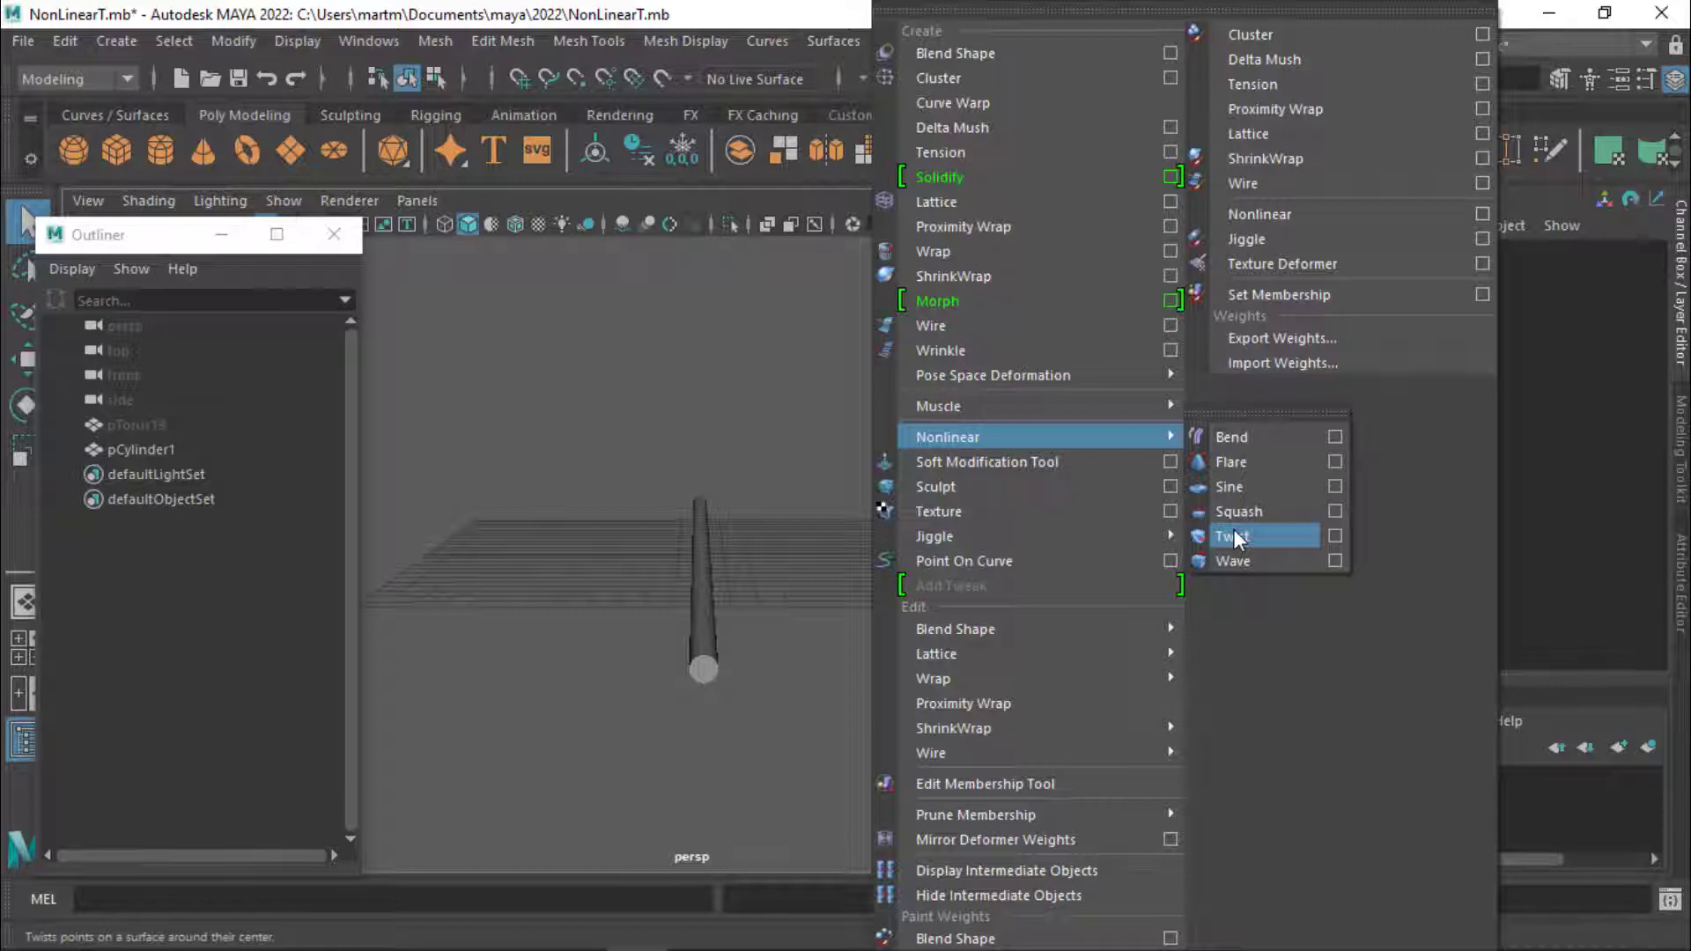
pyautogui.click(732, 533)
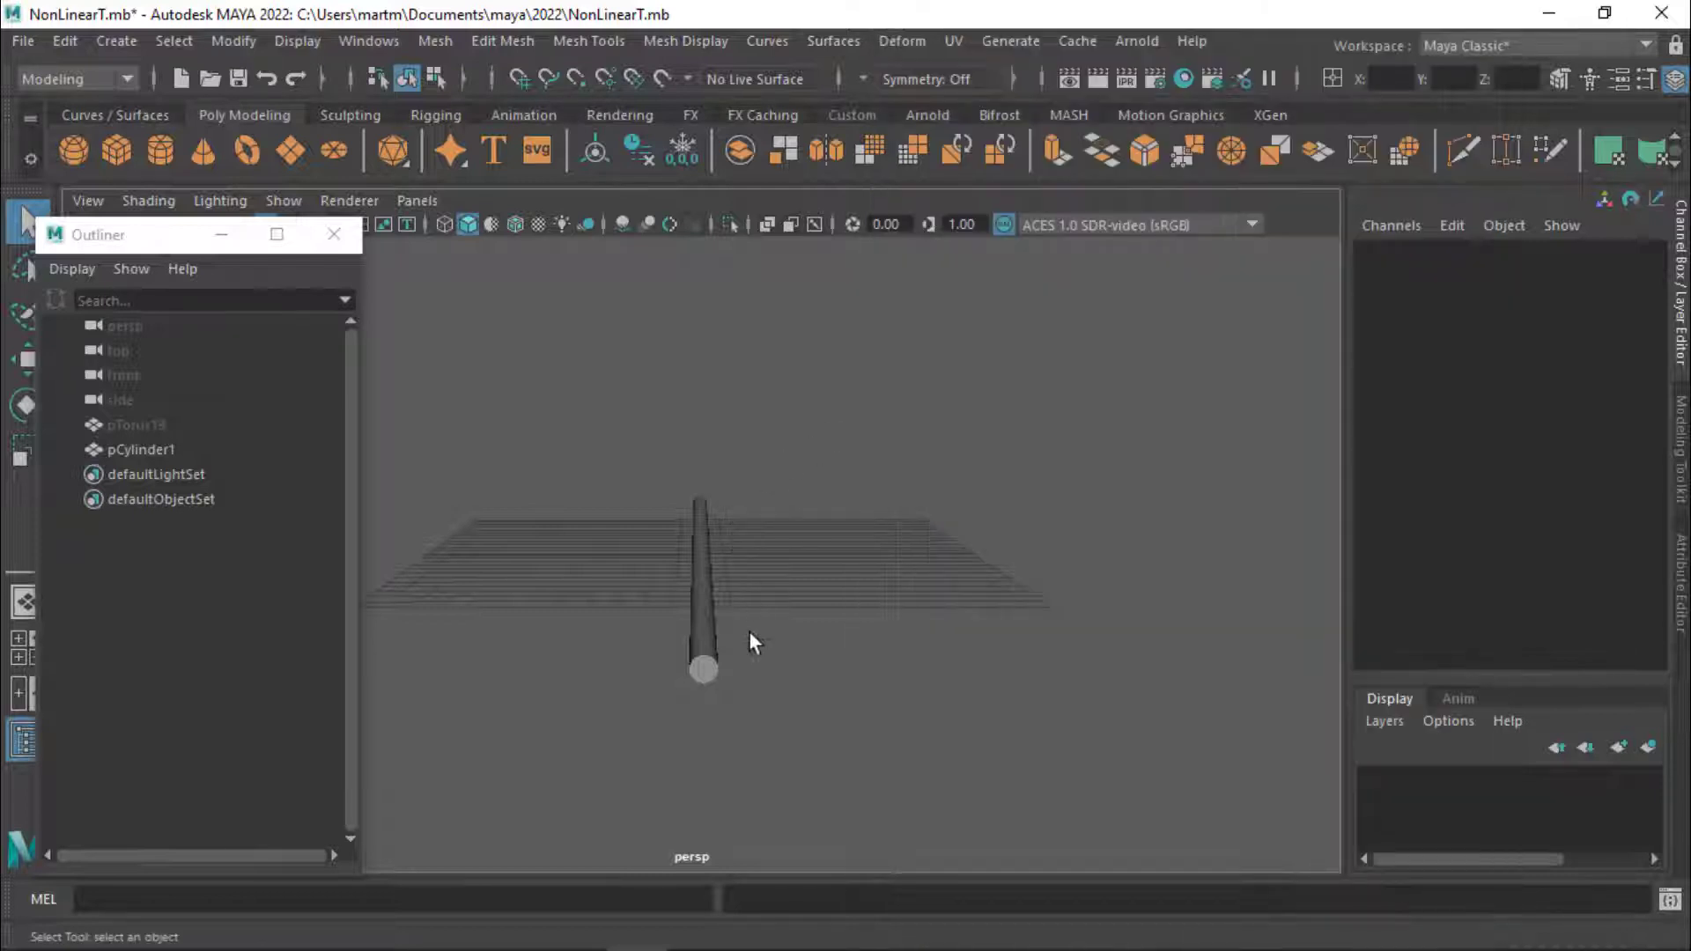
pyautogui.click(705, 649)
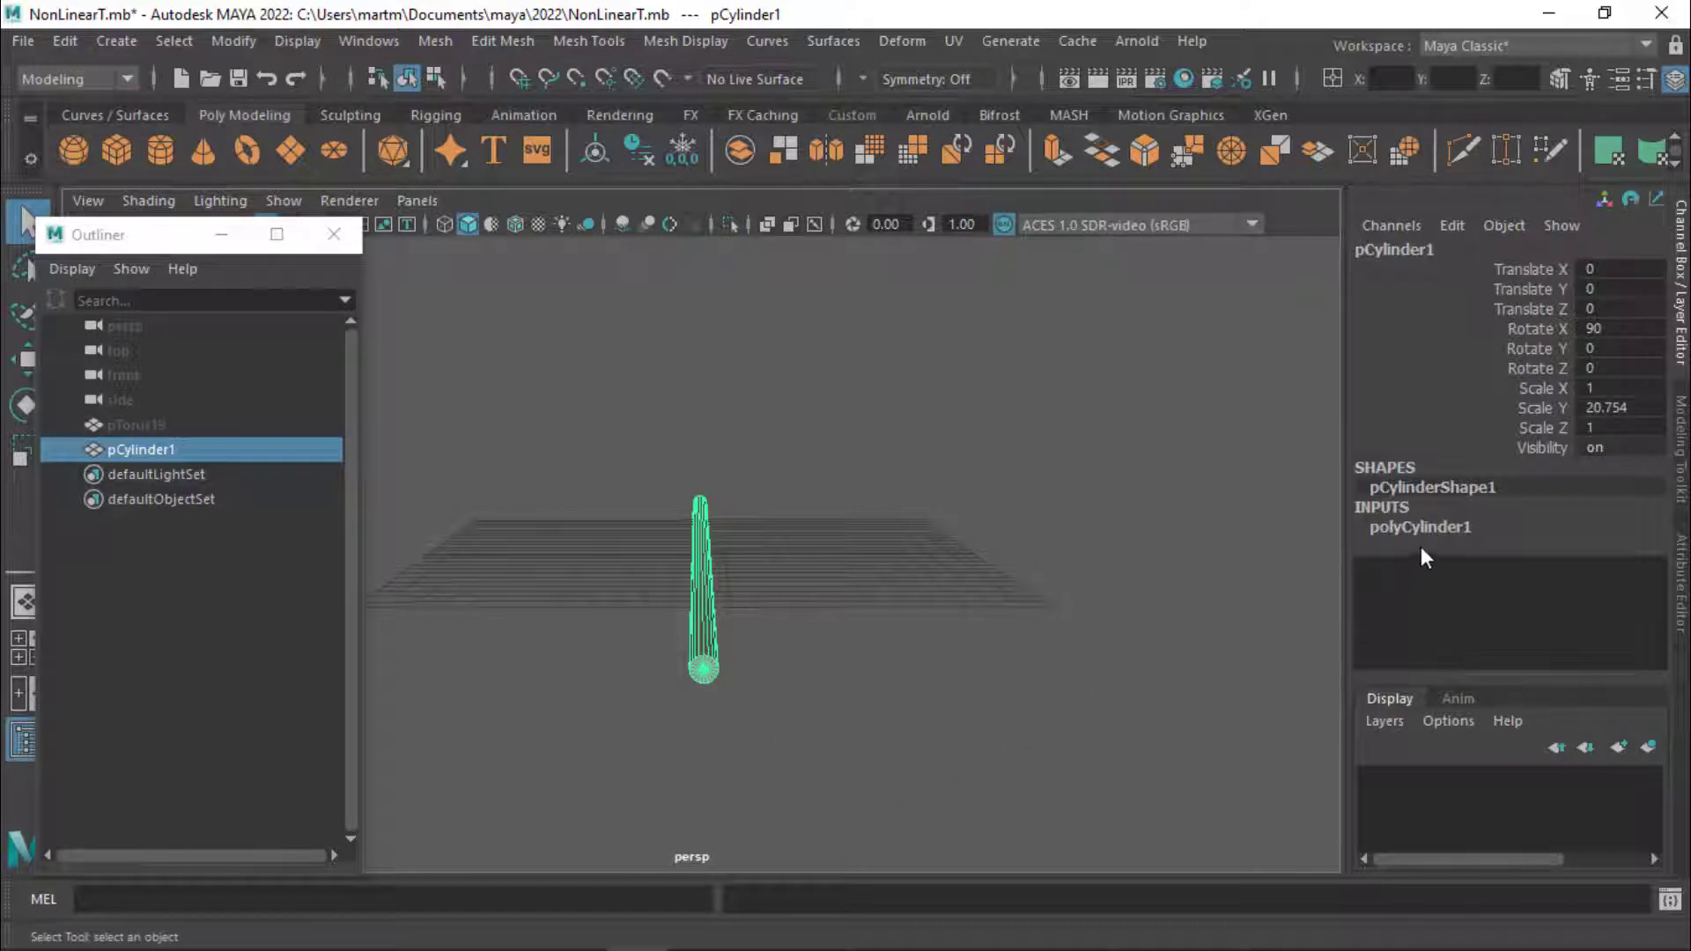
pyautogui.click(1397, 529)
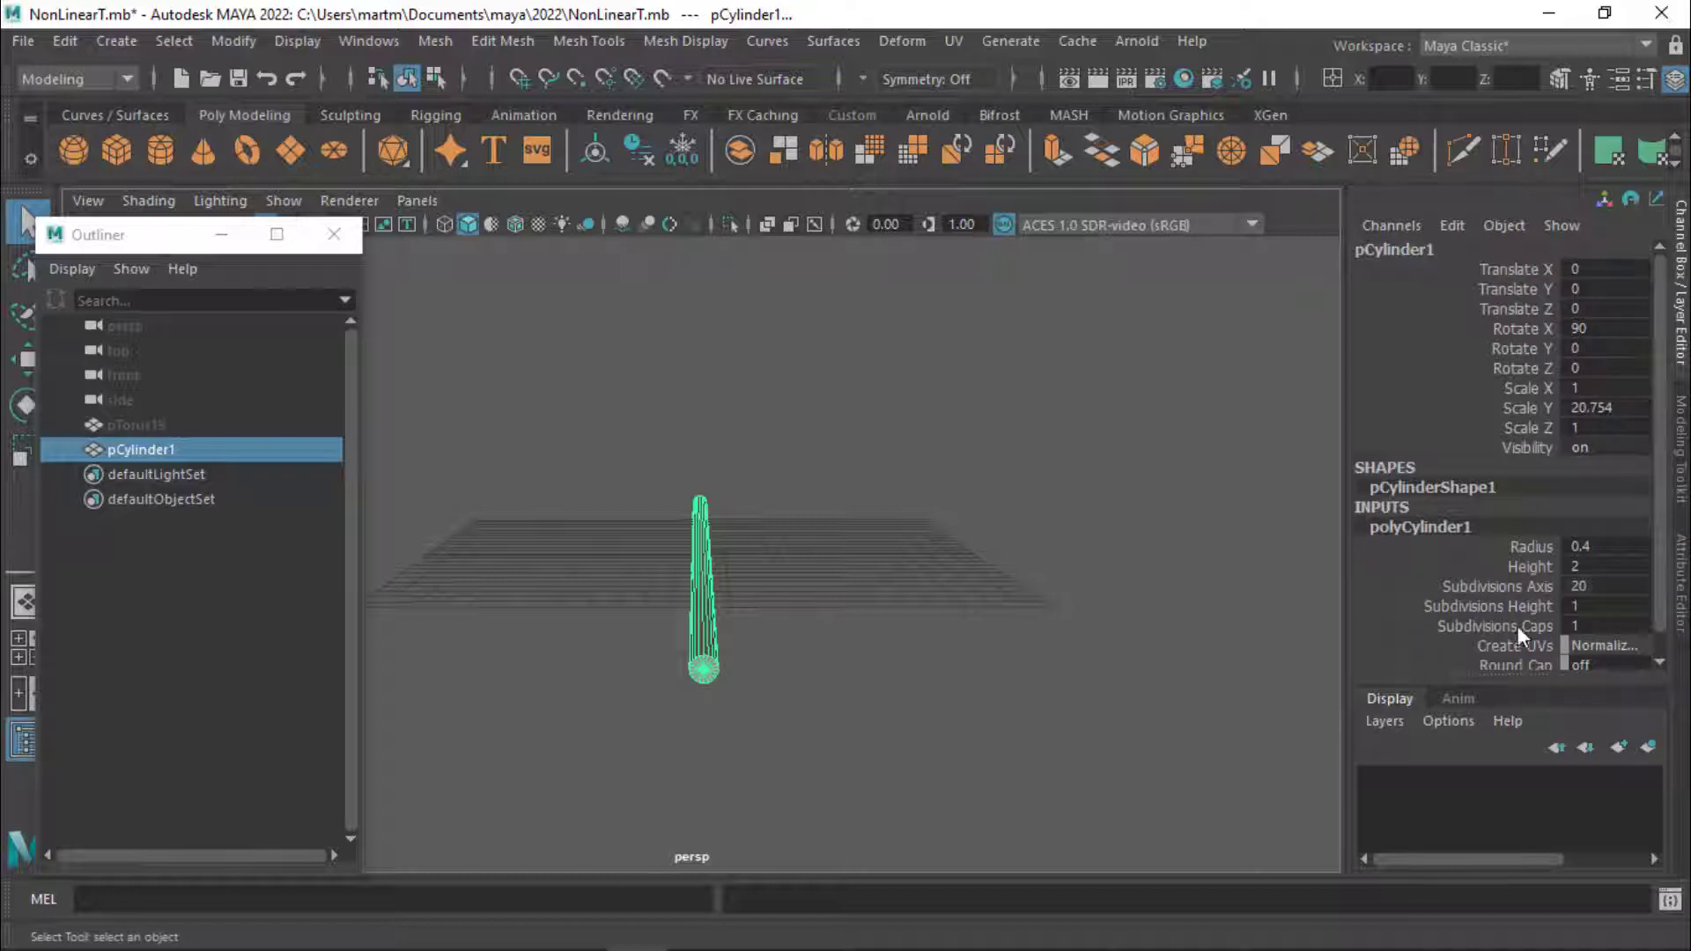
pyautogui.doubleClick(1586, 607)
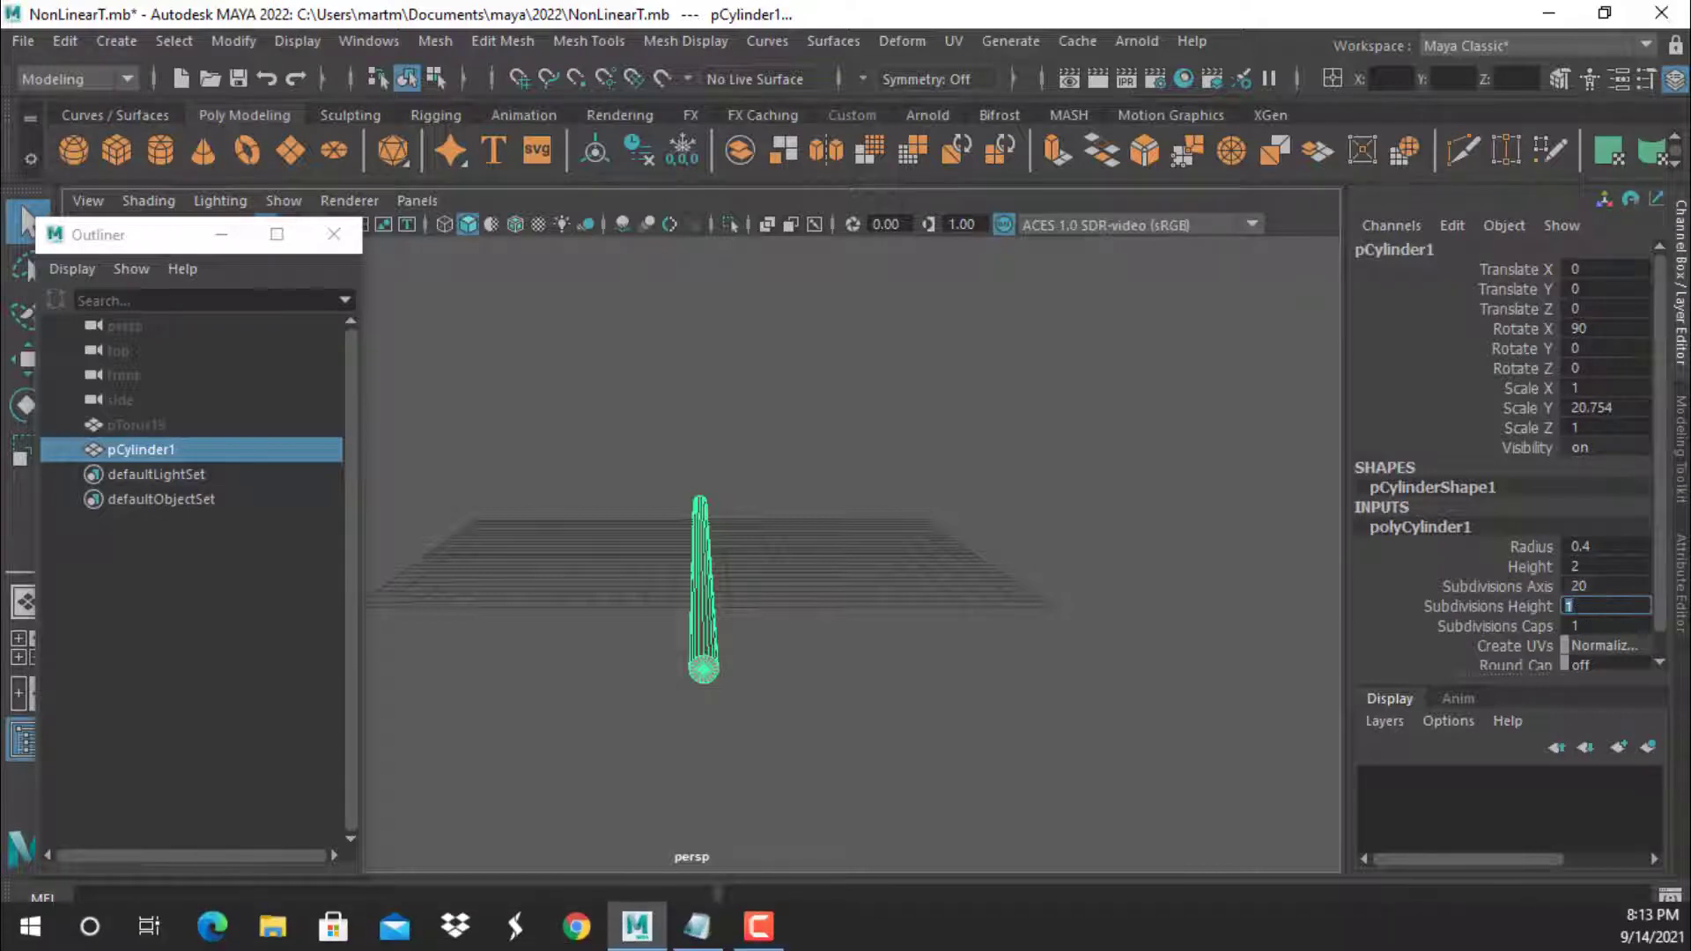
pyautogui.write('200')
pyautogui.press('Return')
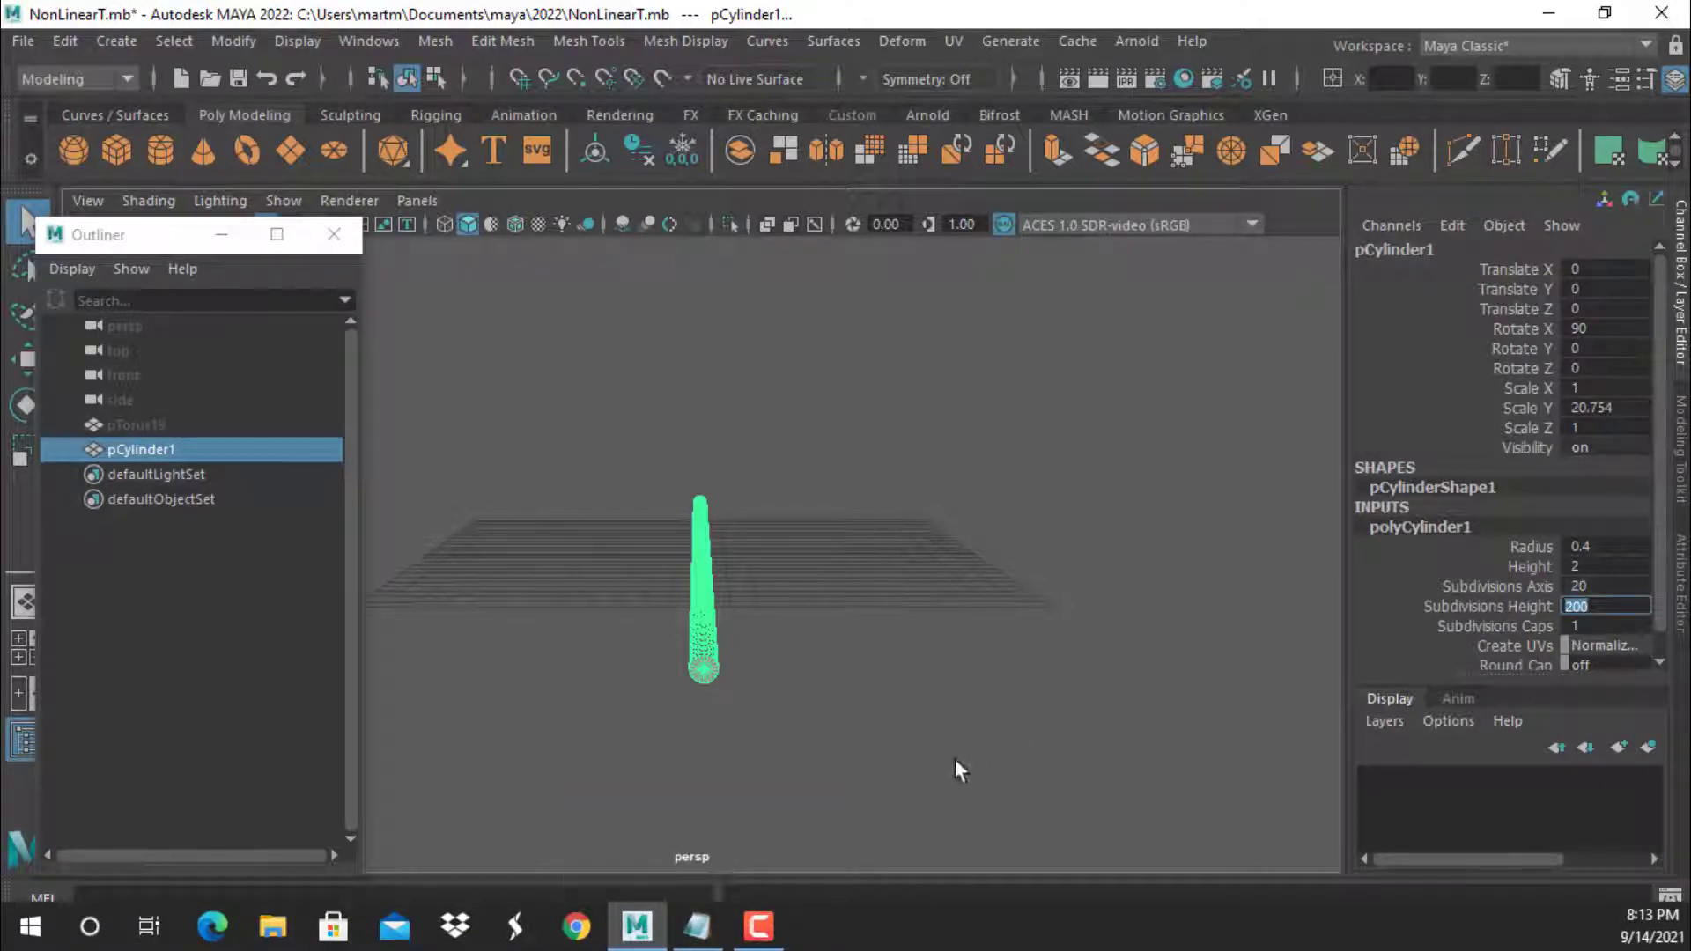
pyautogui.rightClick(701, 924)
pyautogui.click(675, 881)
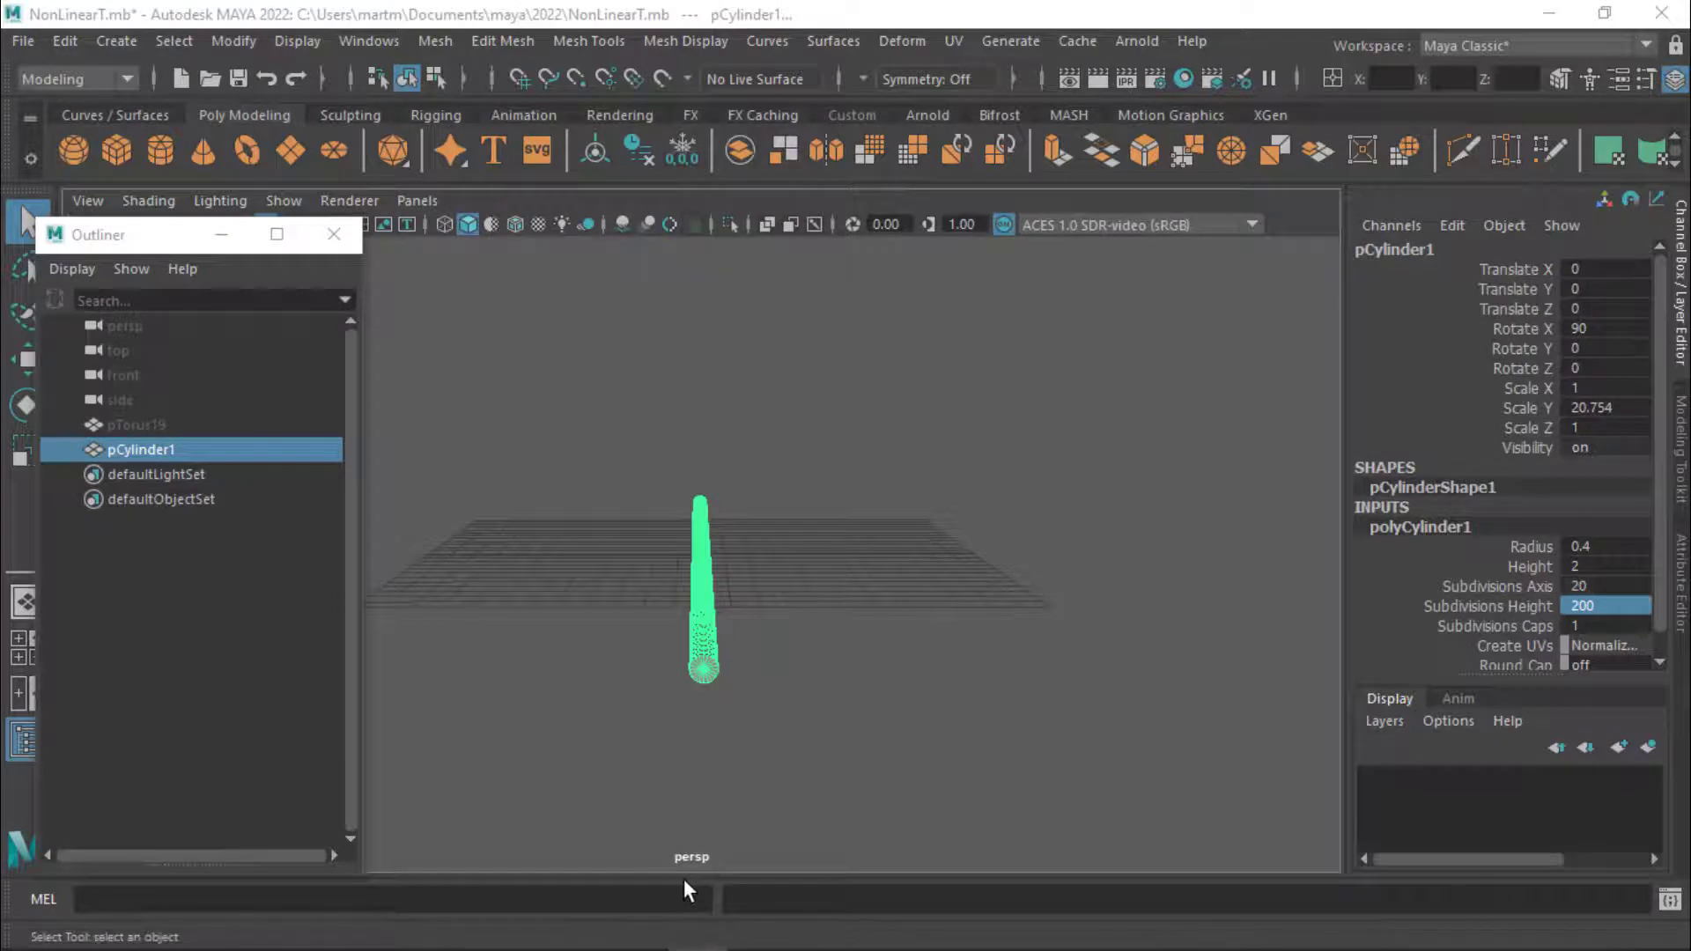
# - Switch to the front view and duplicate the subdivided cylinder as pCylinder2
pyautogui.moveTo(798, 736)
pyautogui.keyDown('alt'); pyautogui.mouseDown()
pyautogui.moveTo(814, 683)
pyautogui.moveTo(795, 829)
pyautogui.mouseUp(); pyautogui.keyUp('alt')
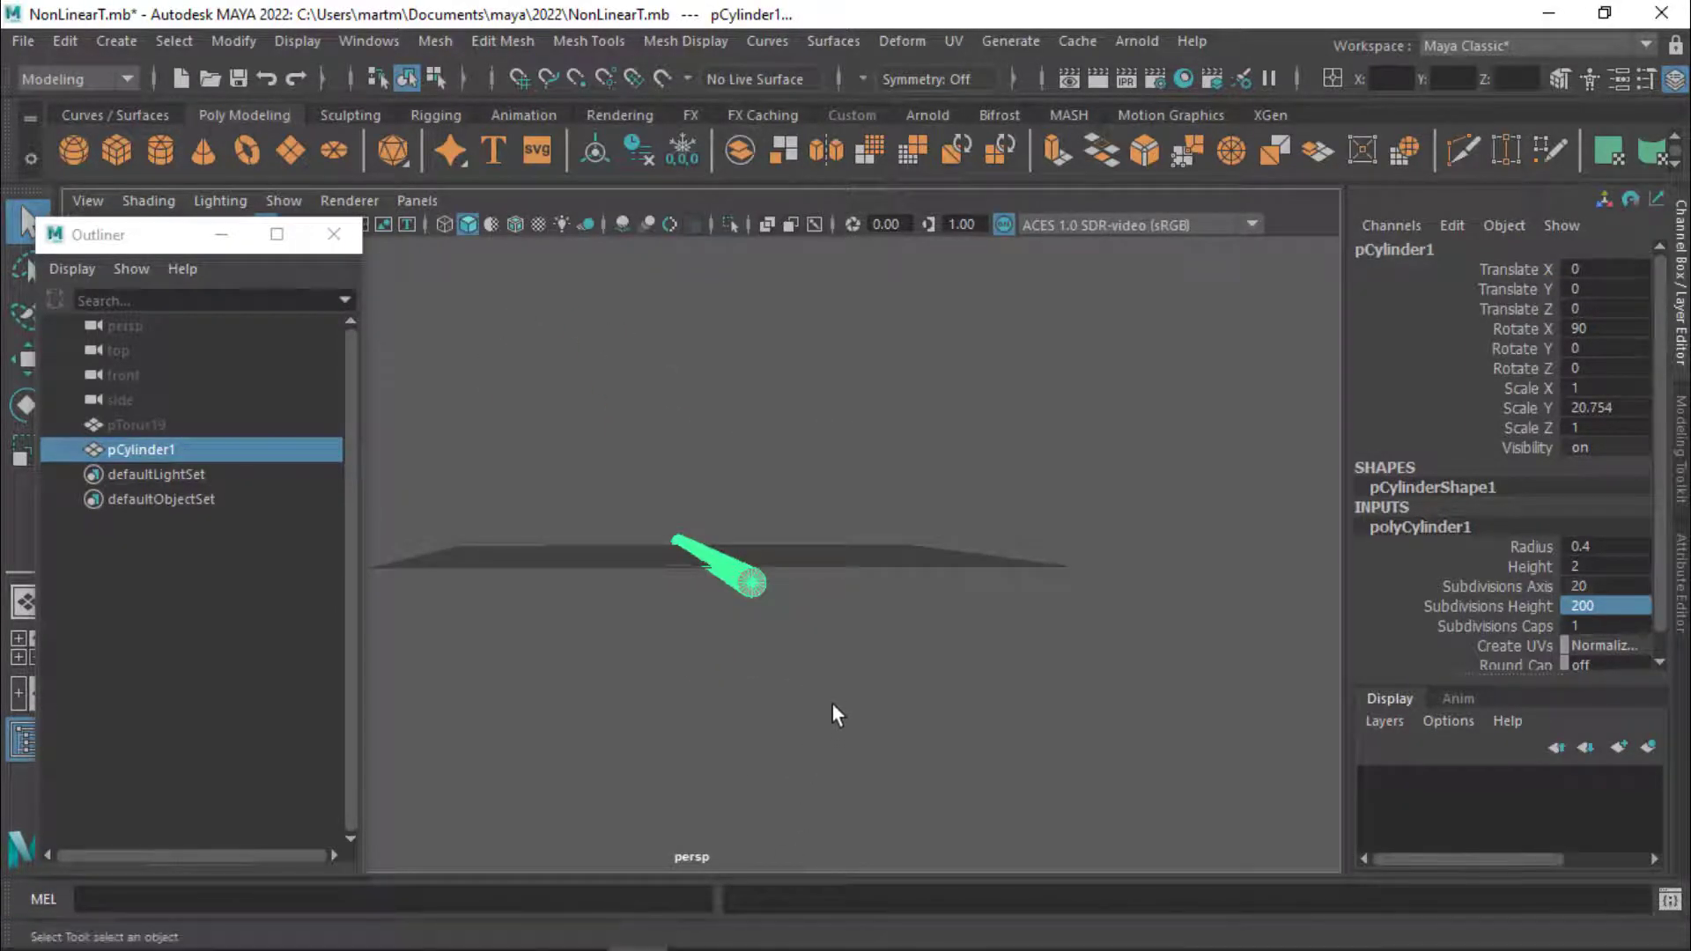
pyautogui.moveTo(812, 669)
pyautogui.keyDown('alt'); pyautogui.mouseDown()
pyautogui.moveTo(747, 648)
pyautogui.moveTo(789, 696)
pyautogui.moveTo(827, 684)
pyautogui.mouseUp(); pyautogui.keyUp('alt')
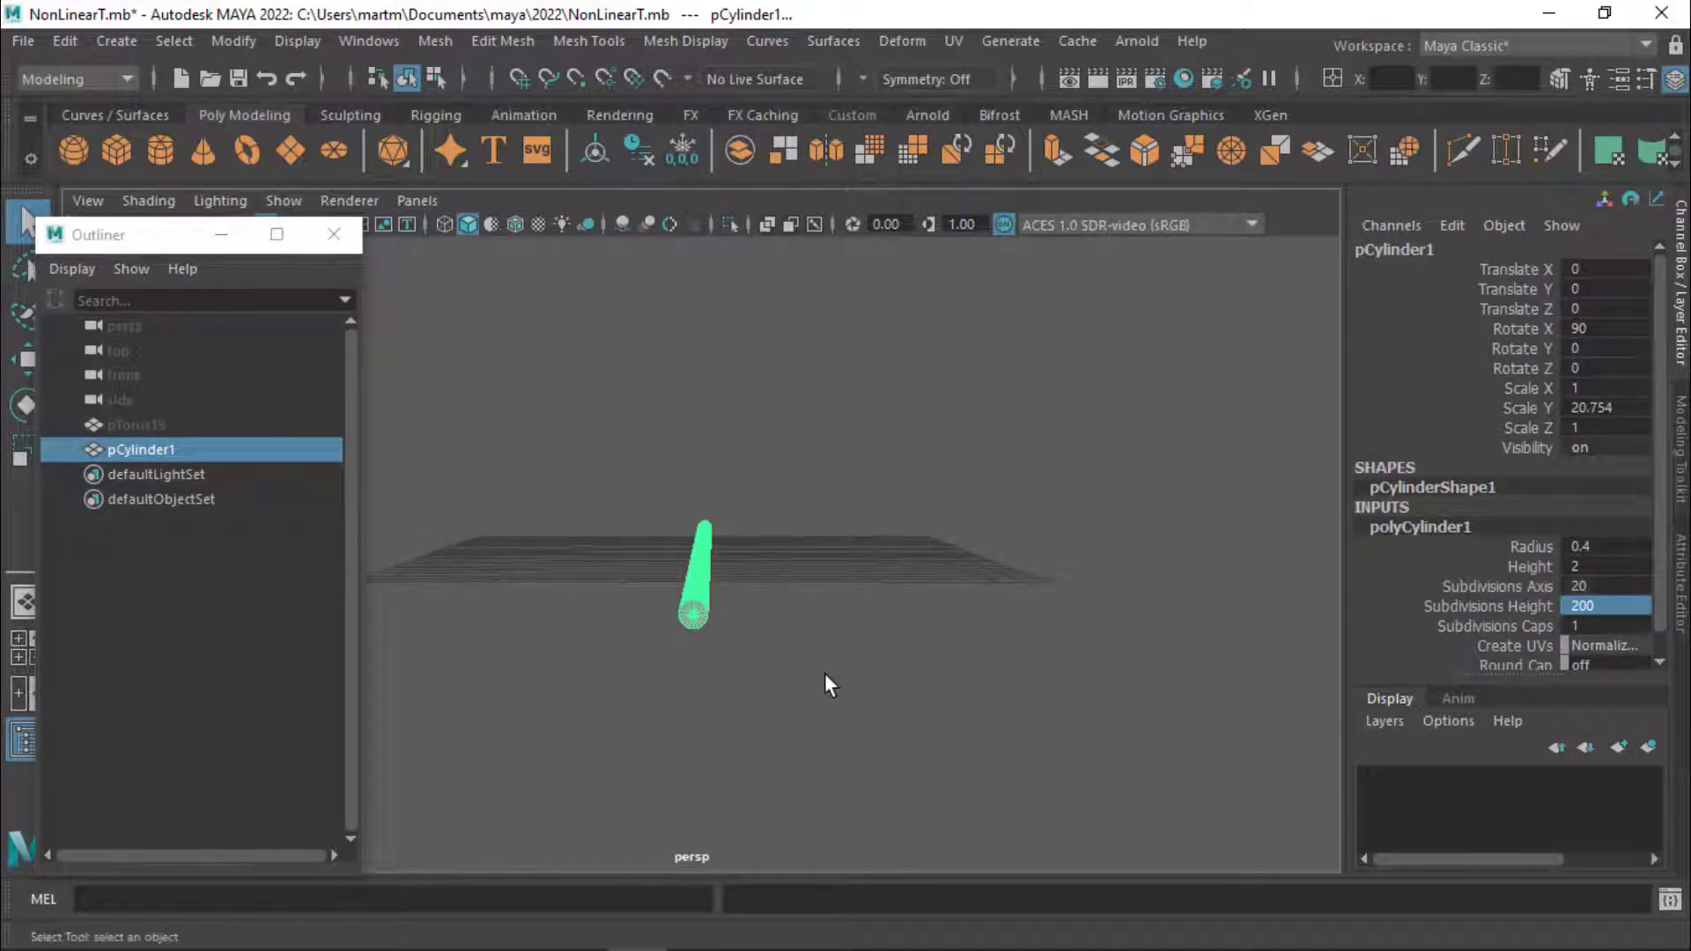
pyautogui.press('space')
pyautogui.moveTo(793, 608); pyautogui.dragTo(809, 678)
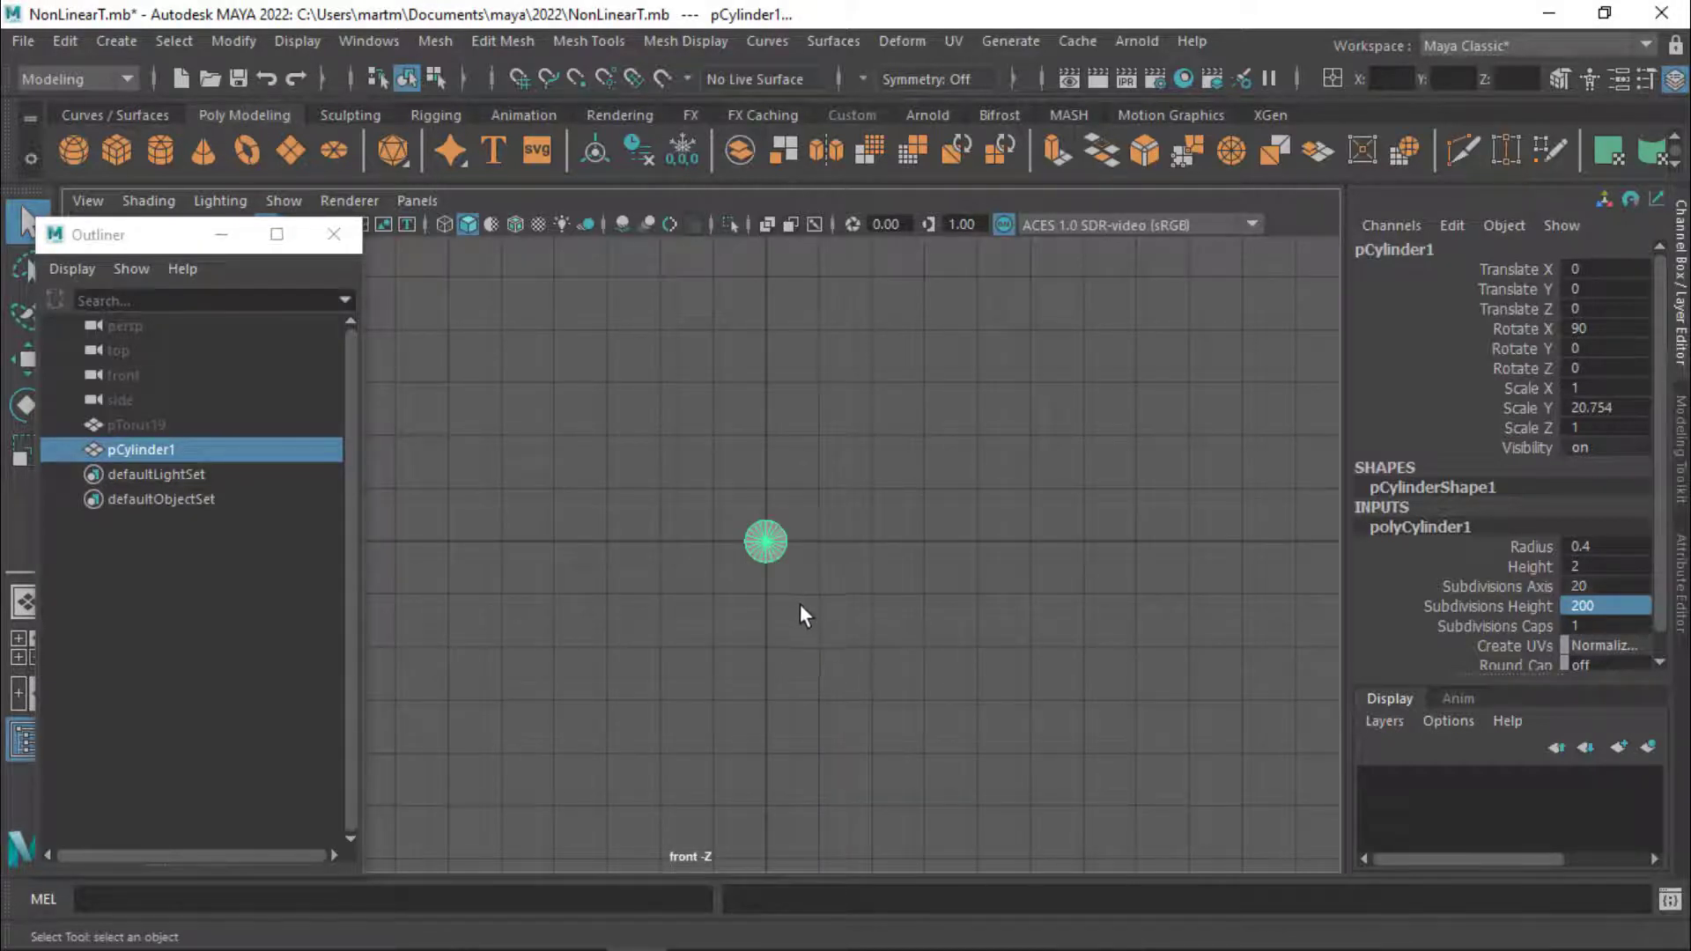
pyautogui.scroll(3, 870, 615)
pyautogui.moveTo(984, 631)
pyautogui.keyDown('alt'); pyautogui.mouseDown(button='middle')
pyautogui.moveTo(912, 630)
pyautogui.moveTo(895, 648)
pyautogui.mouseUp(button='middle'); pyautogui.keyUp('alt')
pyautogui.scroll(-2, 894, 649)
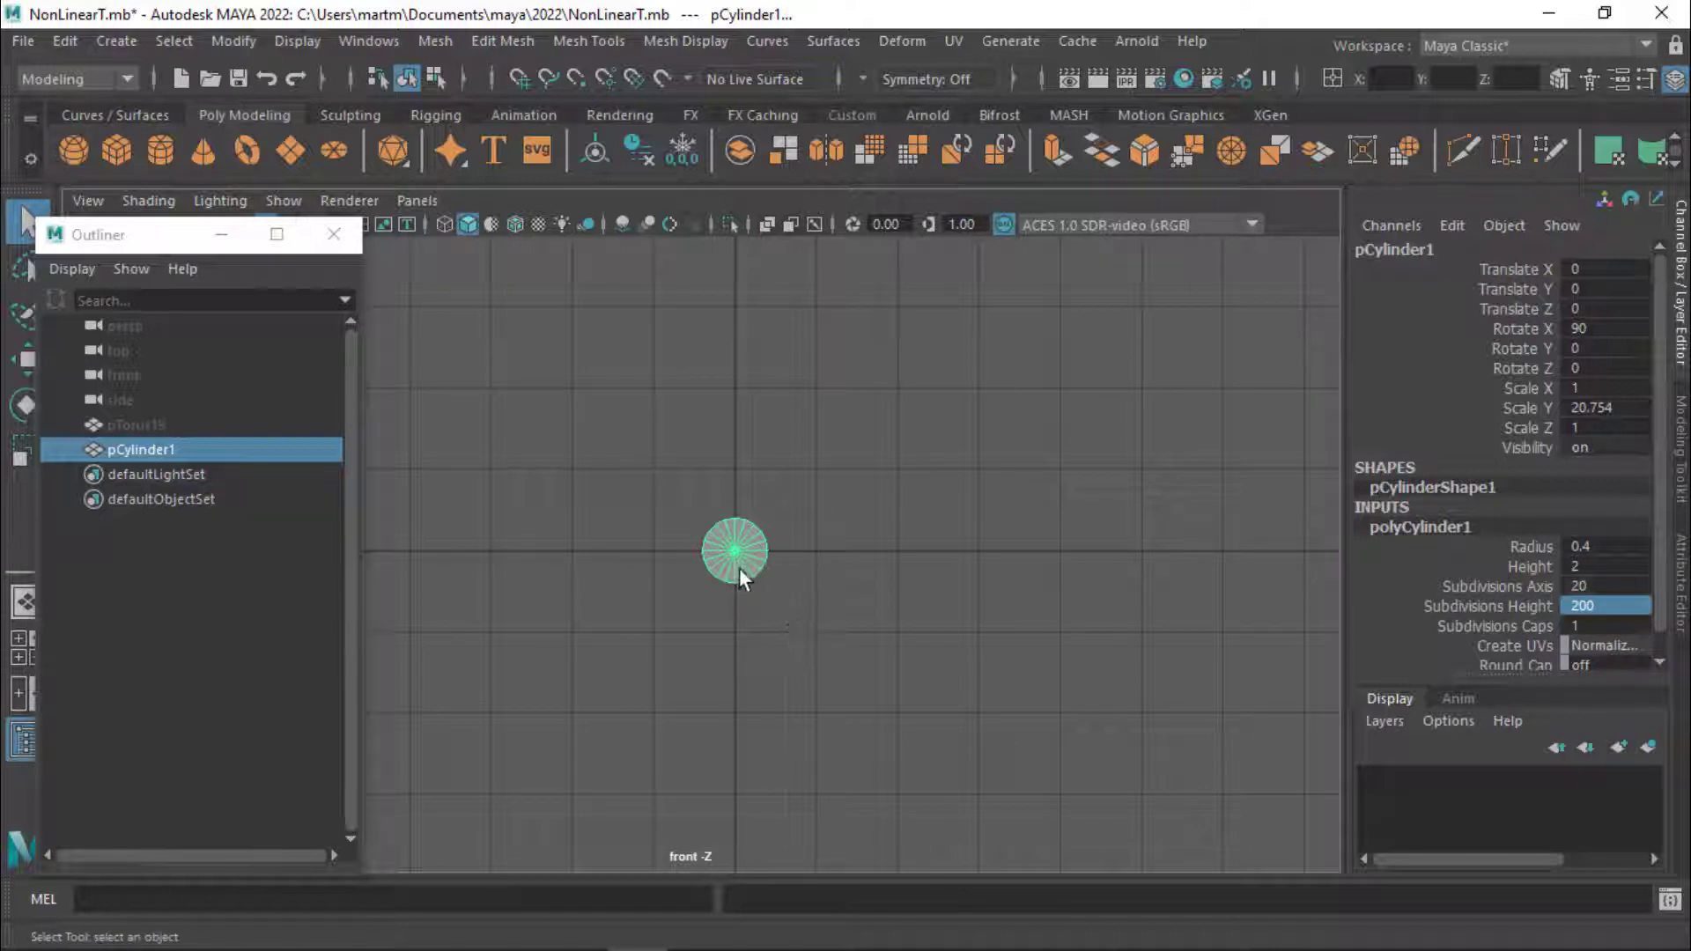
pyautogui.hotkey('ctrl', 'd')
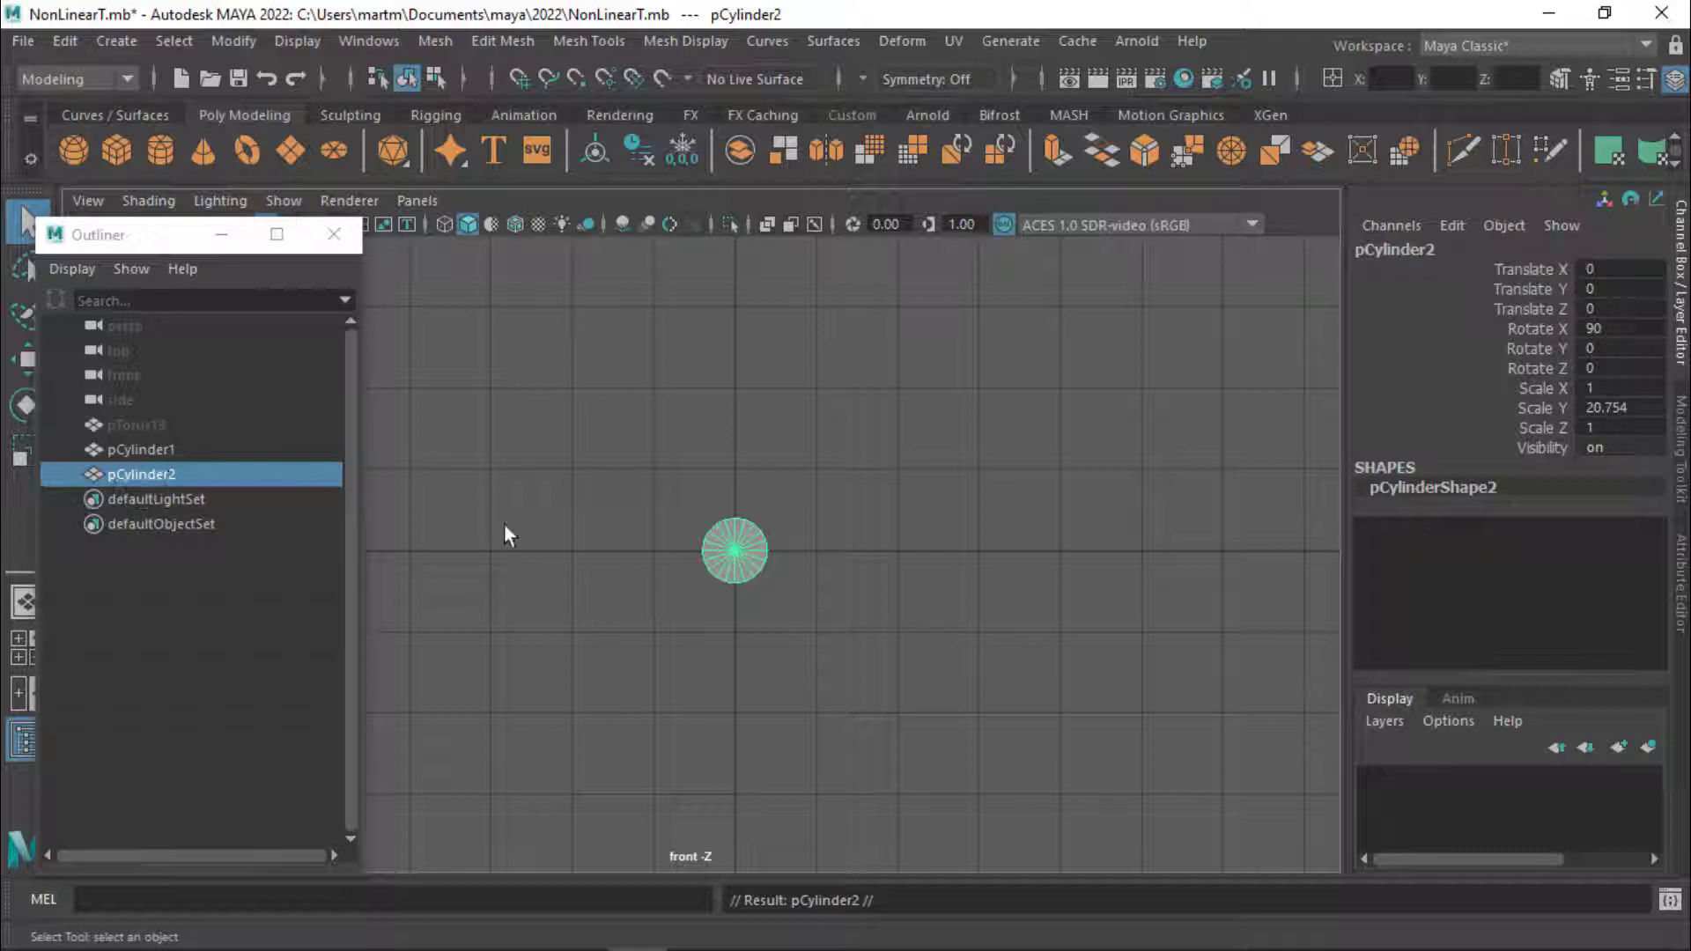
# - Slide the duplicate cylinder right beside the first, then return to the front view
pyautogui.press('w')
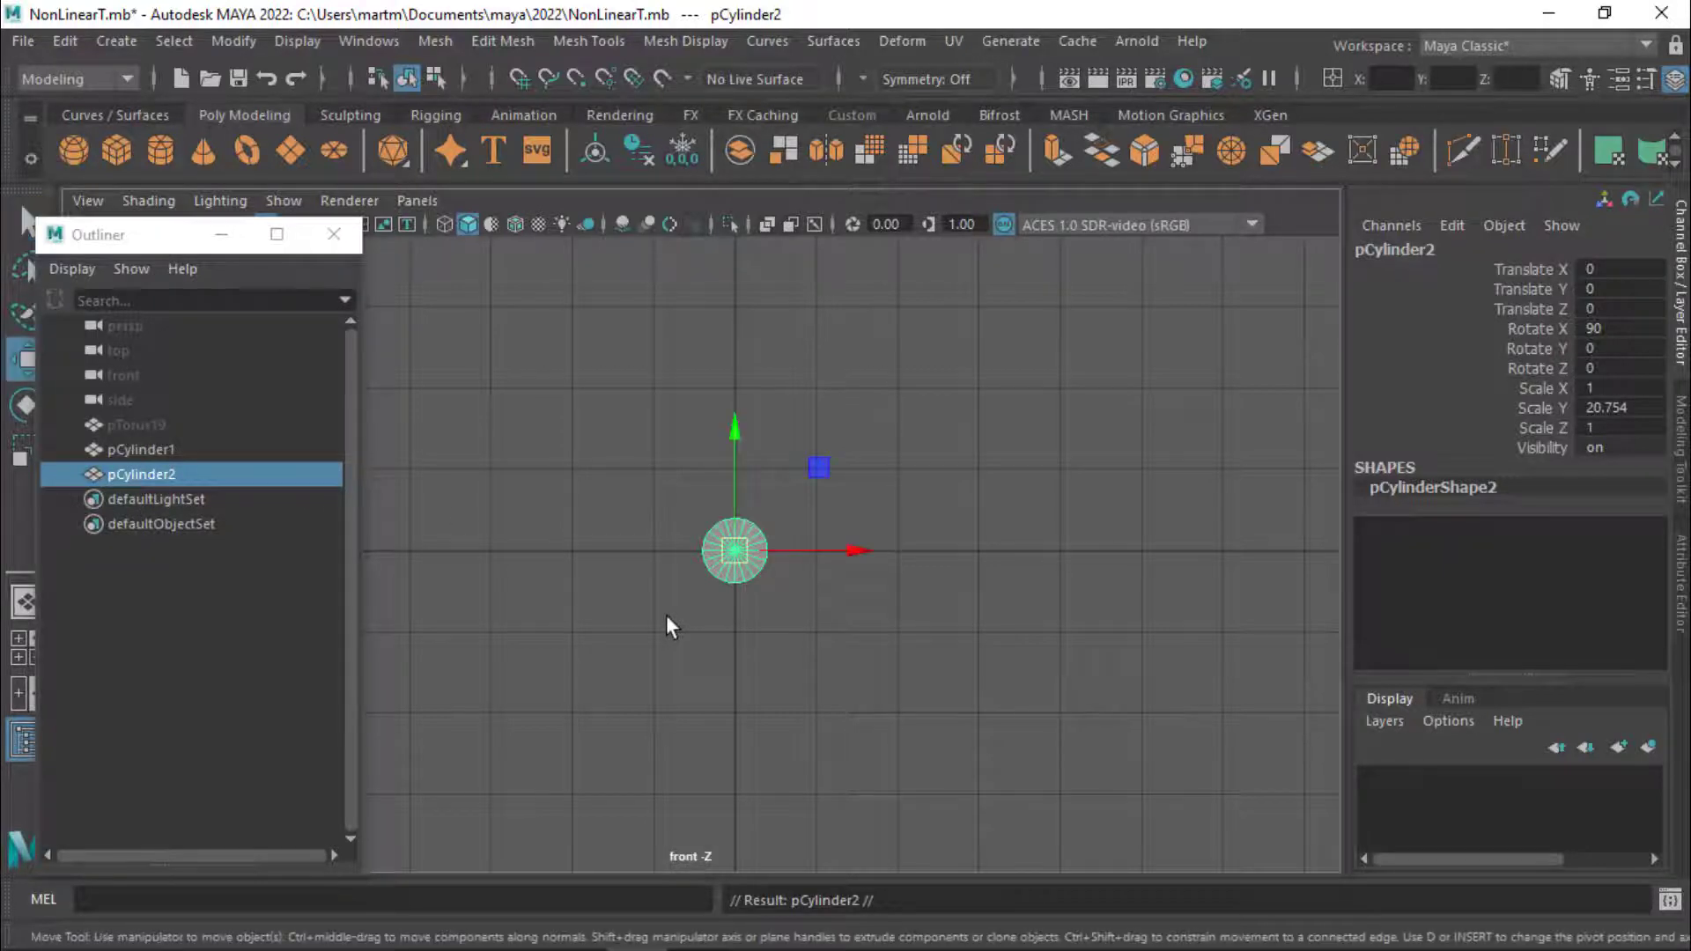
pyautogui.moveTo(855, 550); pyautogui.dragTo(916, 563)
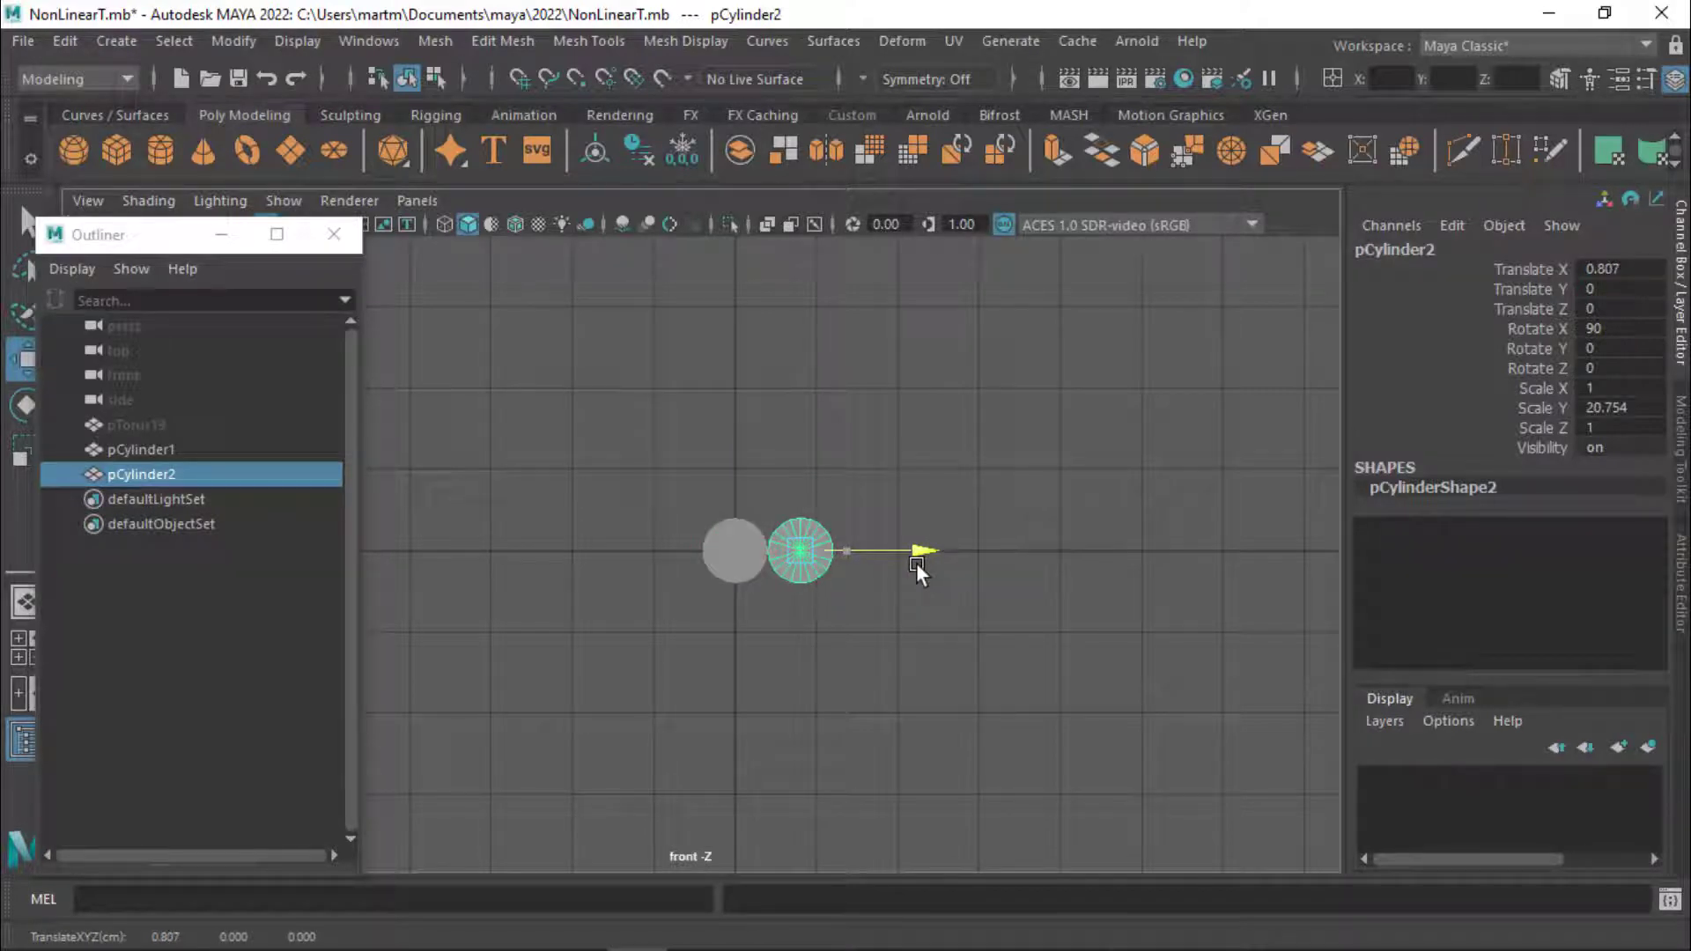
pyautogui.moveTo(917, 563); pyautogui.dragTo(915, 561)
pyautogui.press('space')
pyautogui.moveTo(843, 511); pyautogui.dragTo(850, 448)
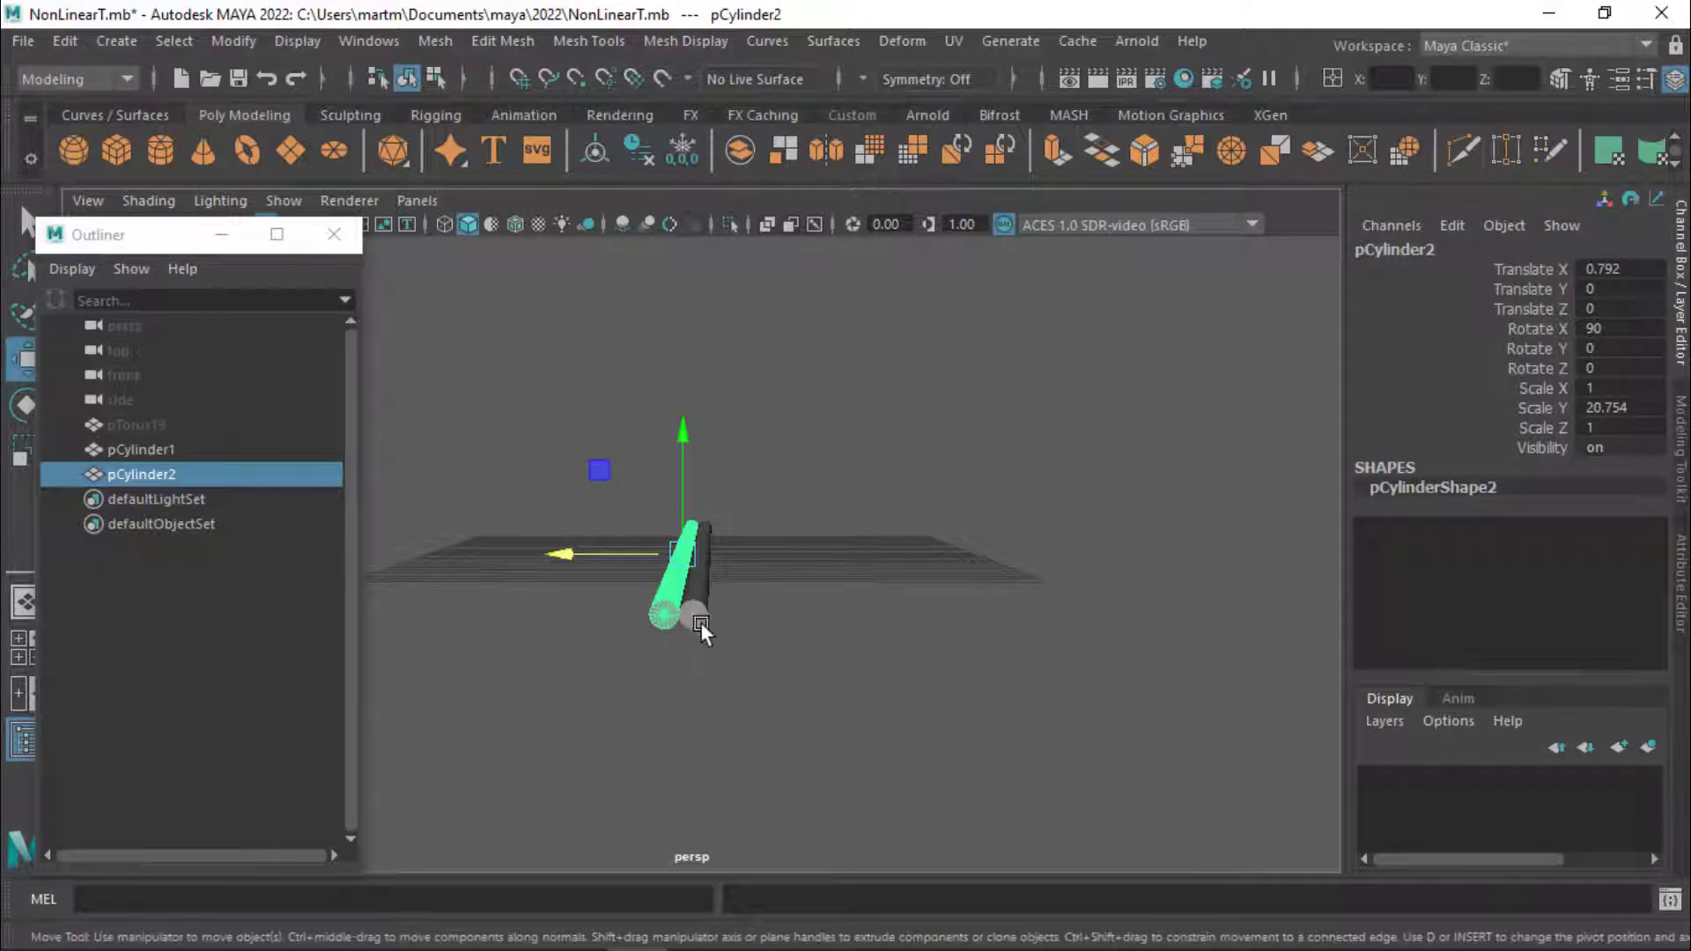
pyautogui.moveTo(700, 622)
pyautogui.keyDown('alt'); pyautogui.mouseDown()
pyautogui.moveTo(789, 726)
pyautogui.moveTo(736, 630)
pyautogui.moveTo(715, 639)
pyautogui.mouseUp(); pyautogui.keyUp('alt')
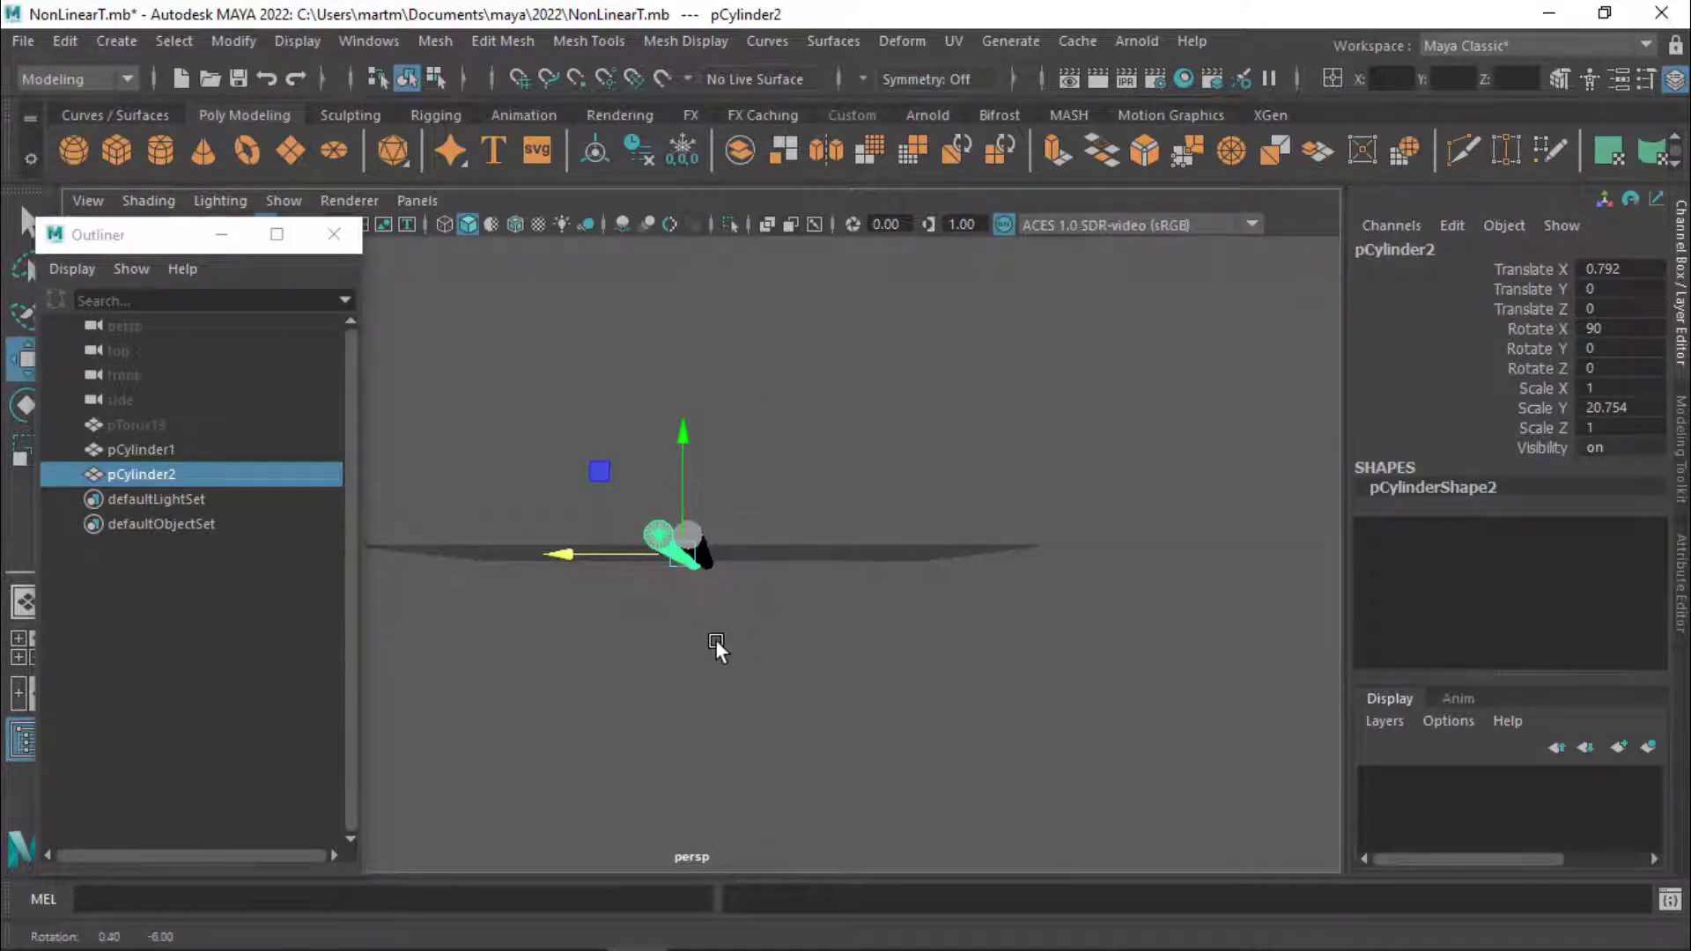
pyautogui.press('space')
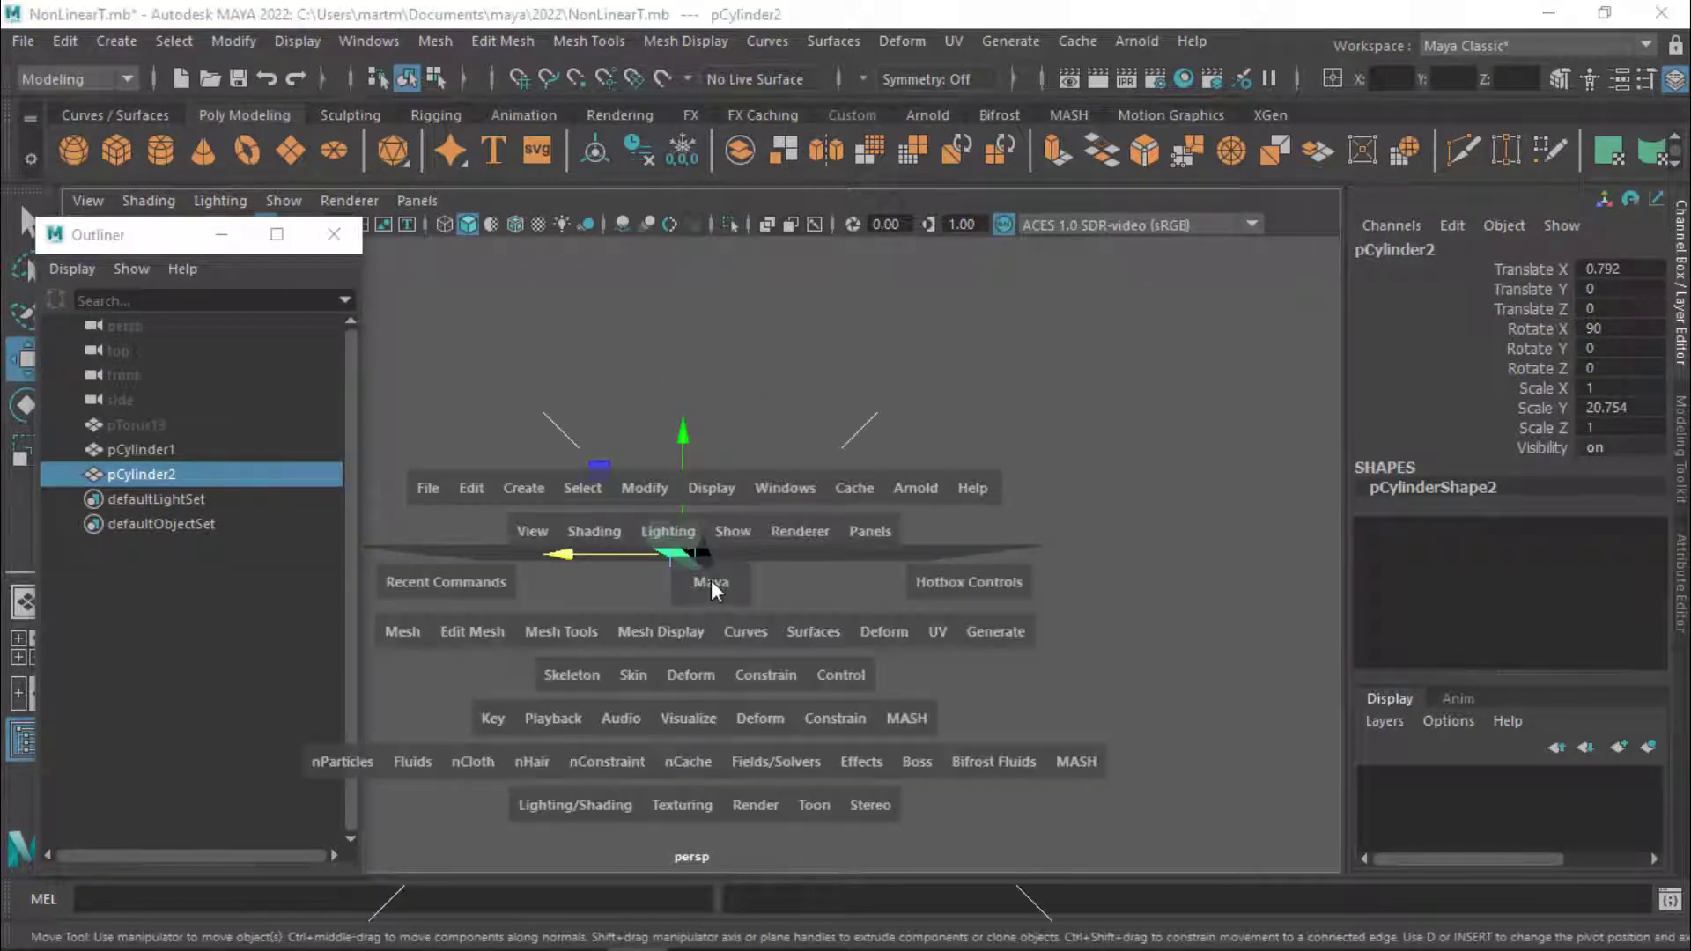
pyautogui.moveTo(709, 581); pyautogui.dragTo(709, 511)
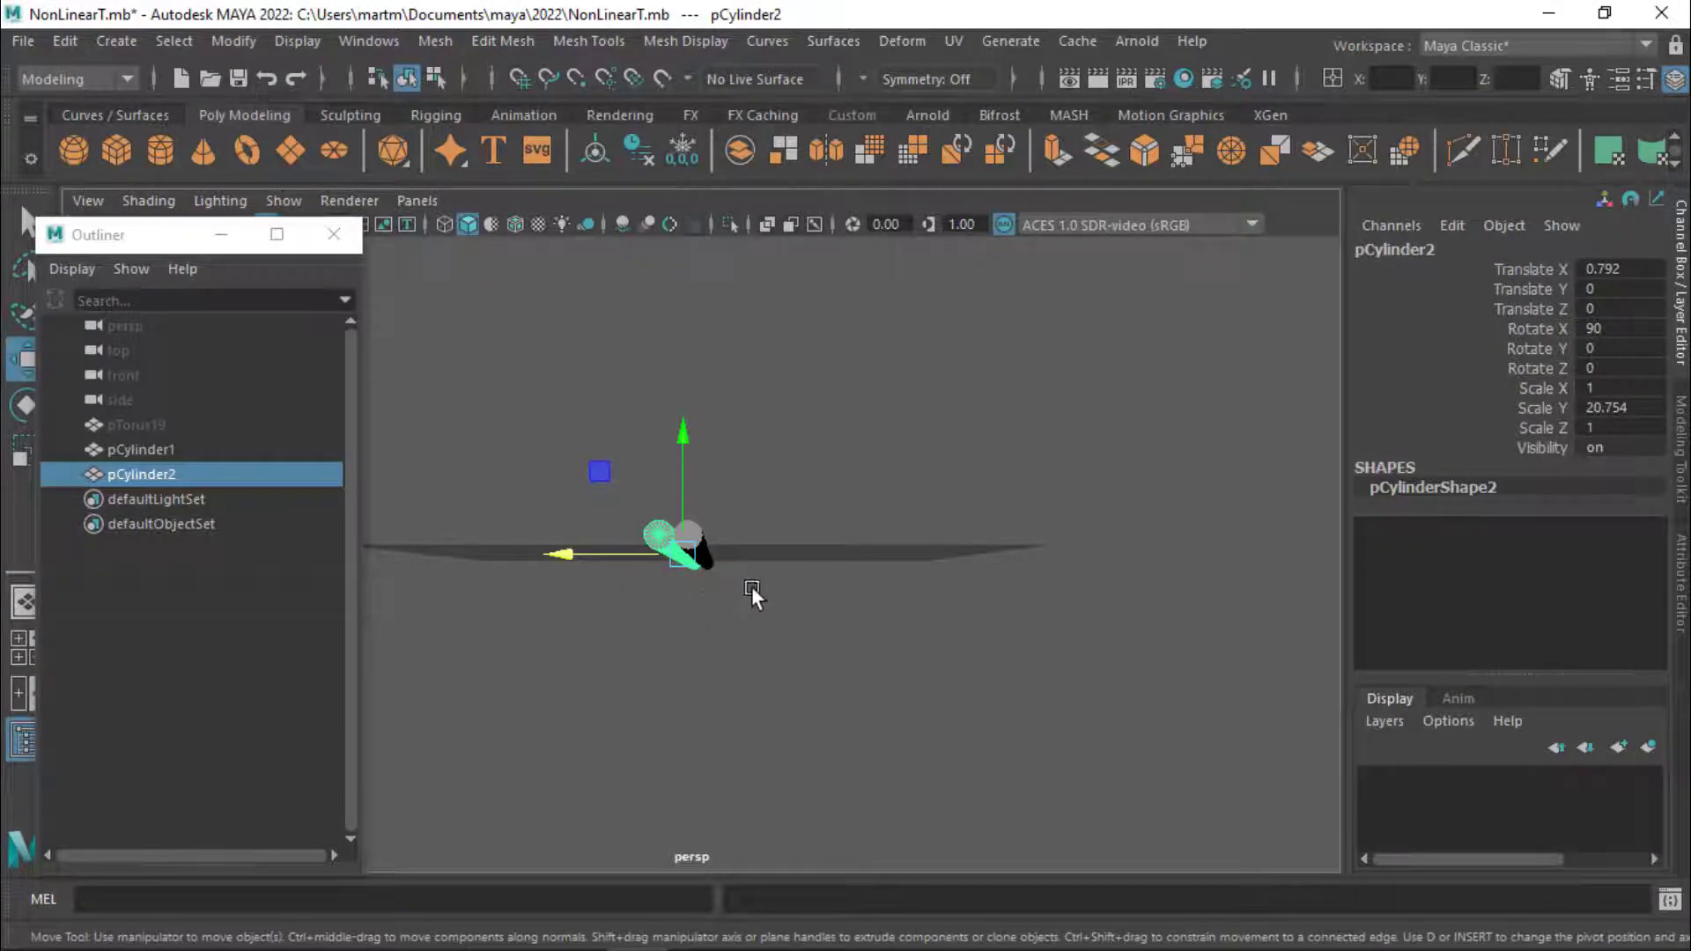
pyautogui.press('space')
pyautogui.moveTo(756, 582); pyautogui.dragTo(750, 644)
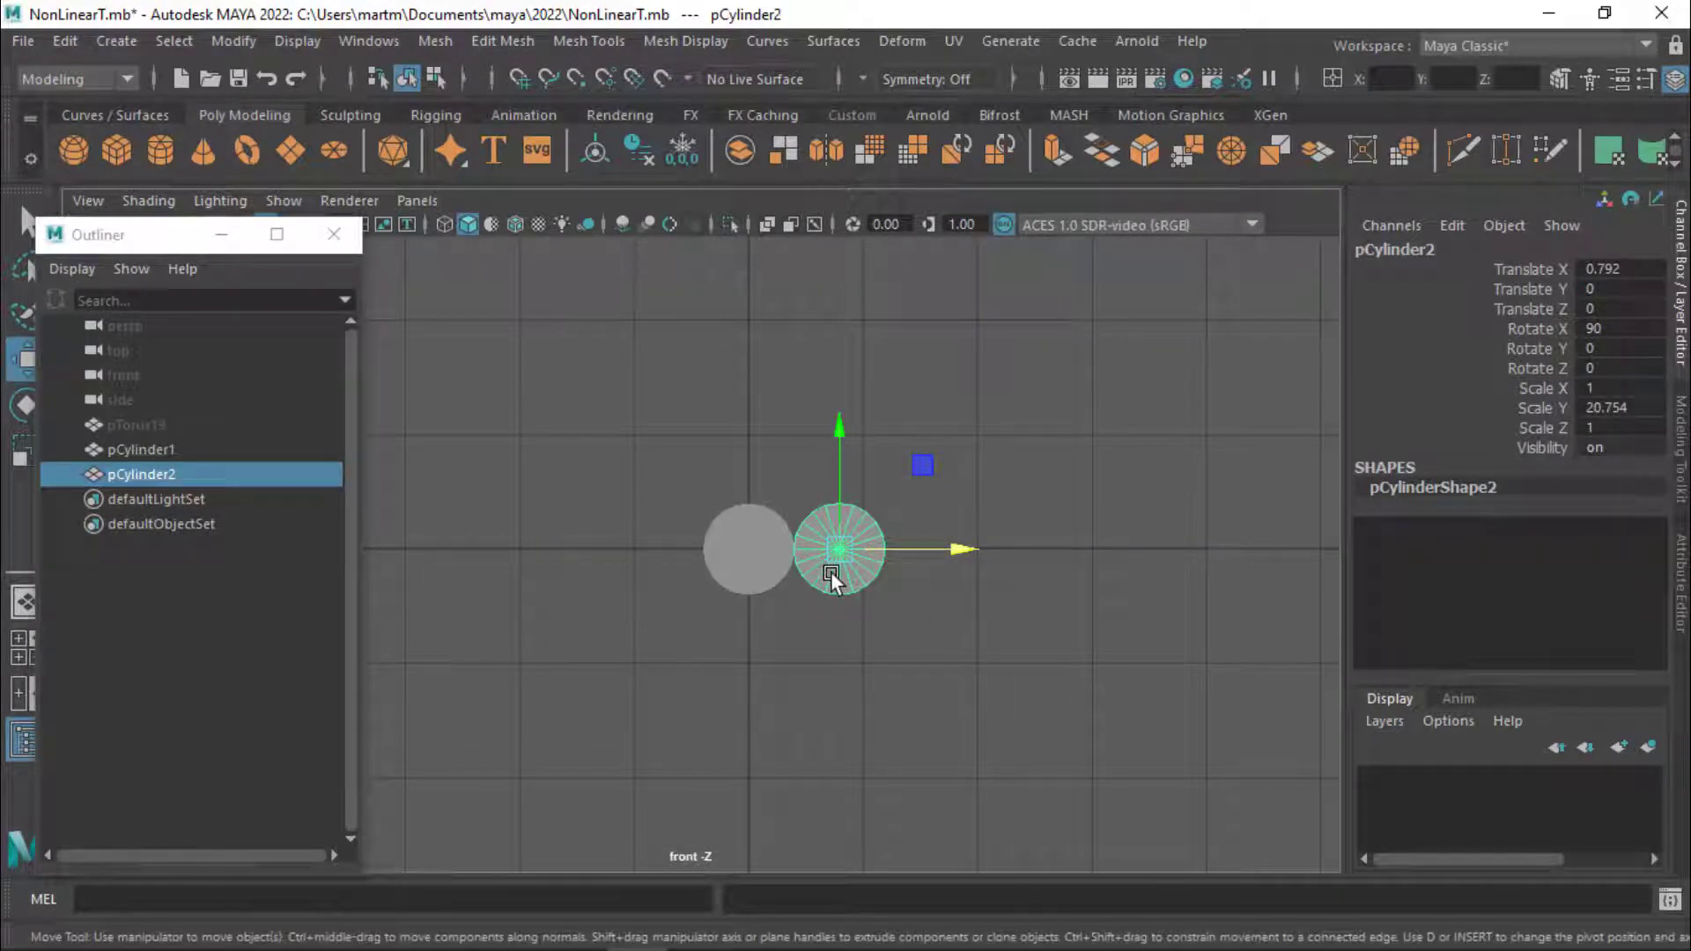
# - Duplicate a third cylinder and rest it on top between the bottom pair
pyautogui.hotkey('ctrl', 'd')
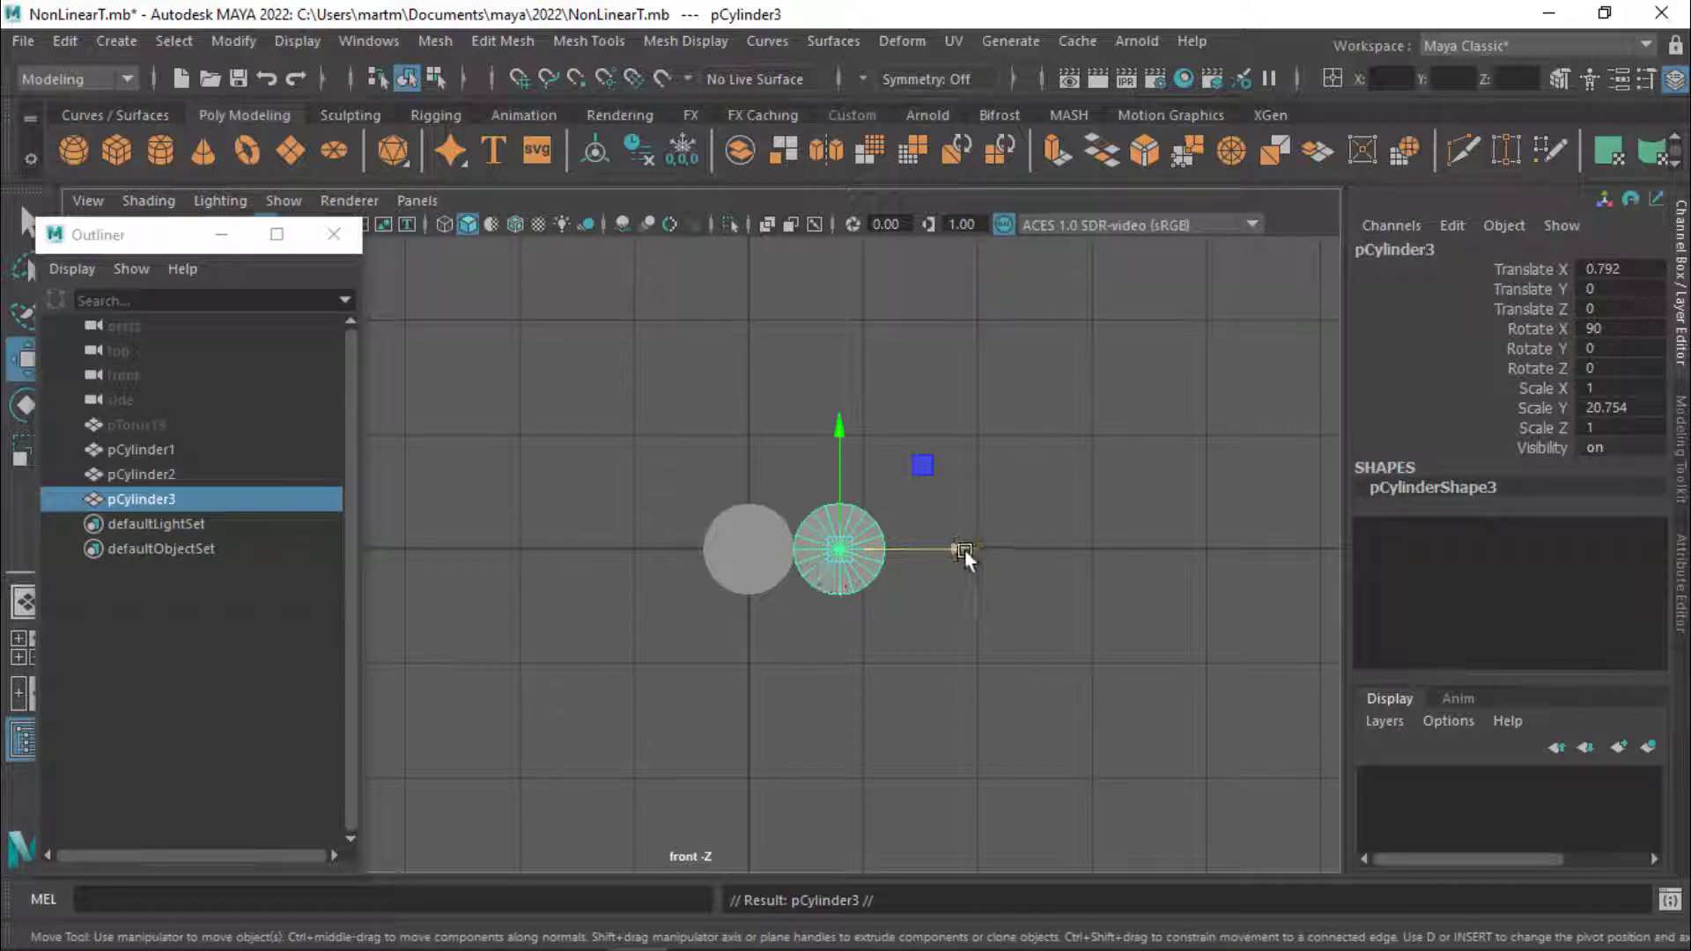
pyautogui.moveTo(966, 551); pyautogui.dragTo(923, 546)
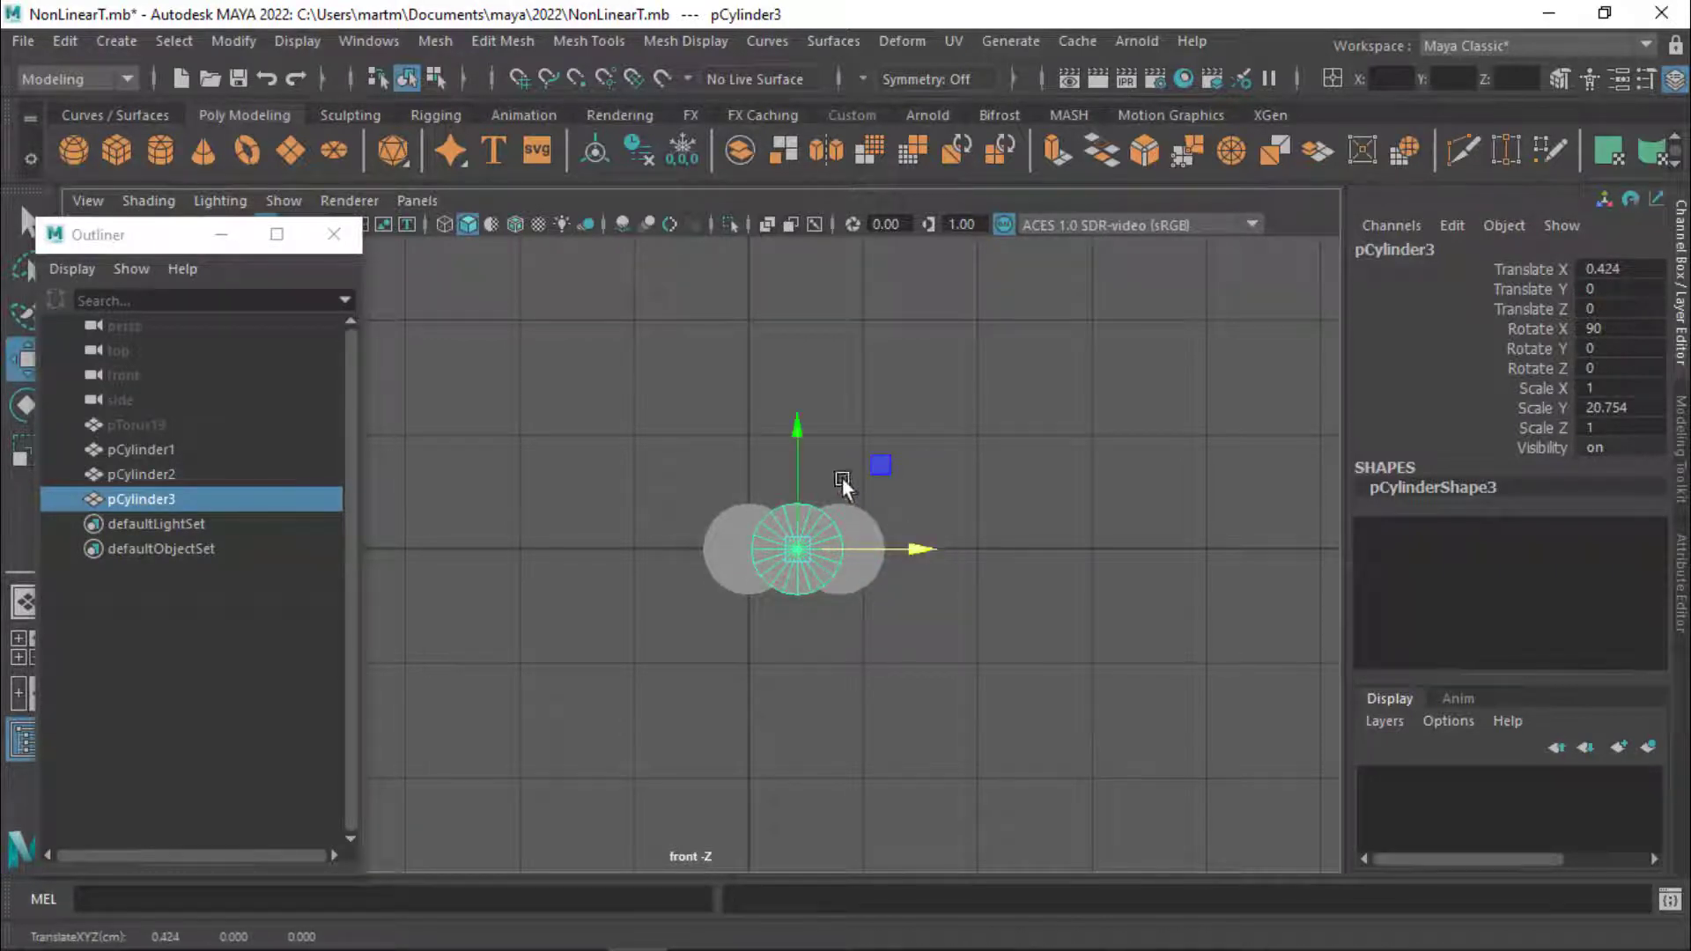
pyautogui.moveTo(804, 431); pyautogui.dragTo(784, 347)
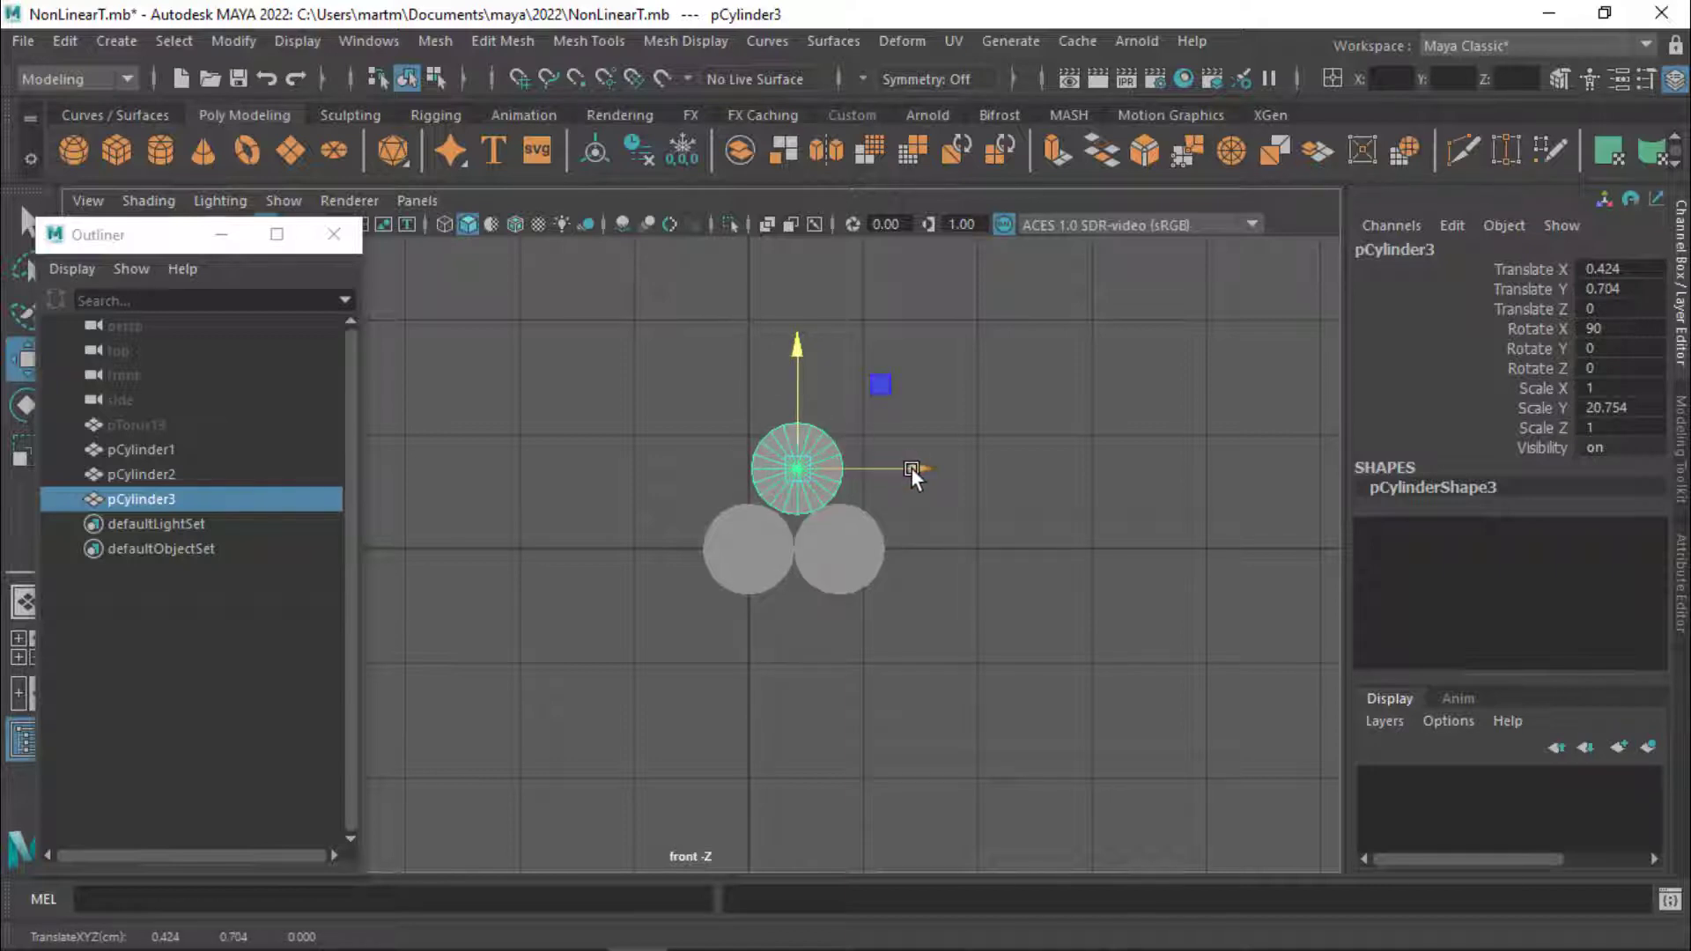
pyautogui.moveTo(913, 468); pyautogui.dragTo(910, 468)
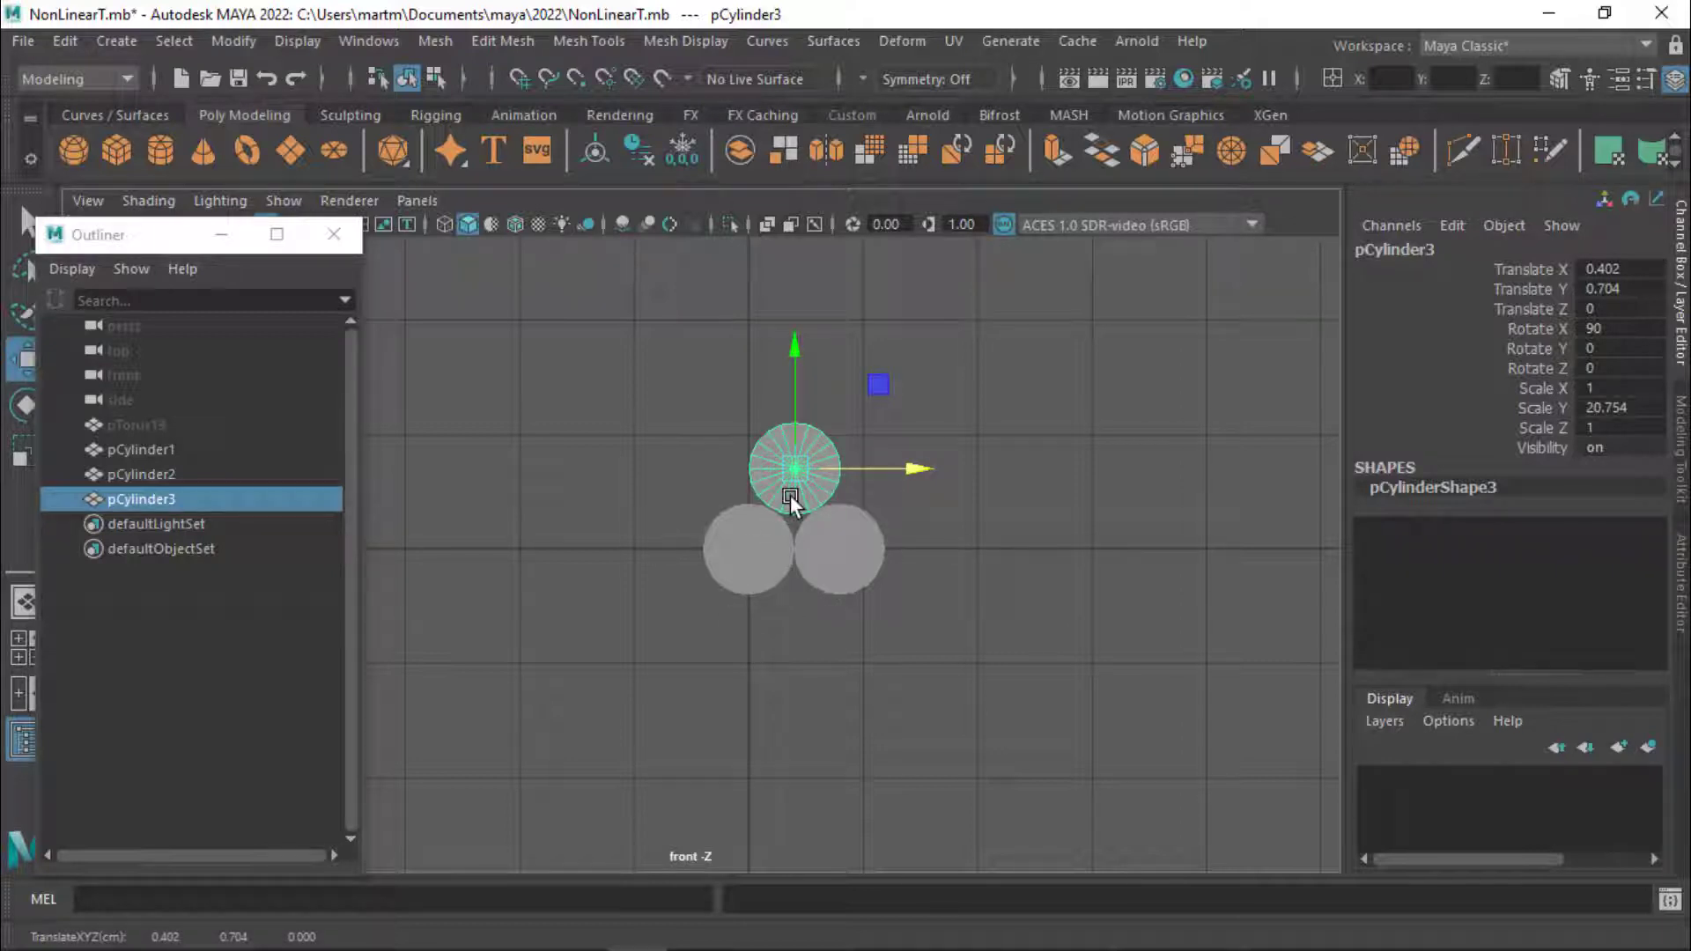
# - Duplicate a fourth cylinder and line it up against its neighbour
pyautogui.hotkey('ctrl', 'd')
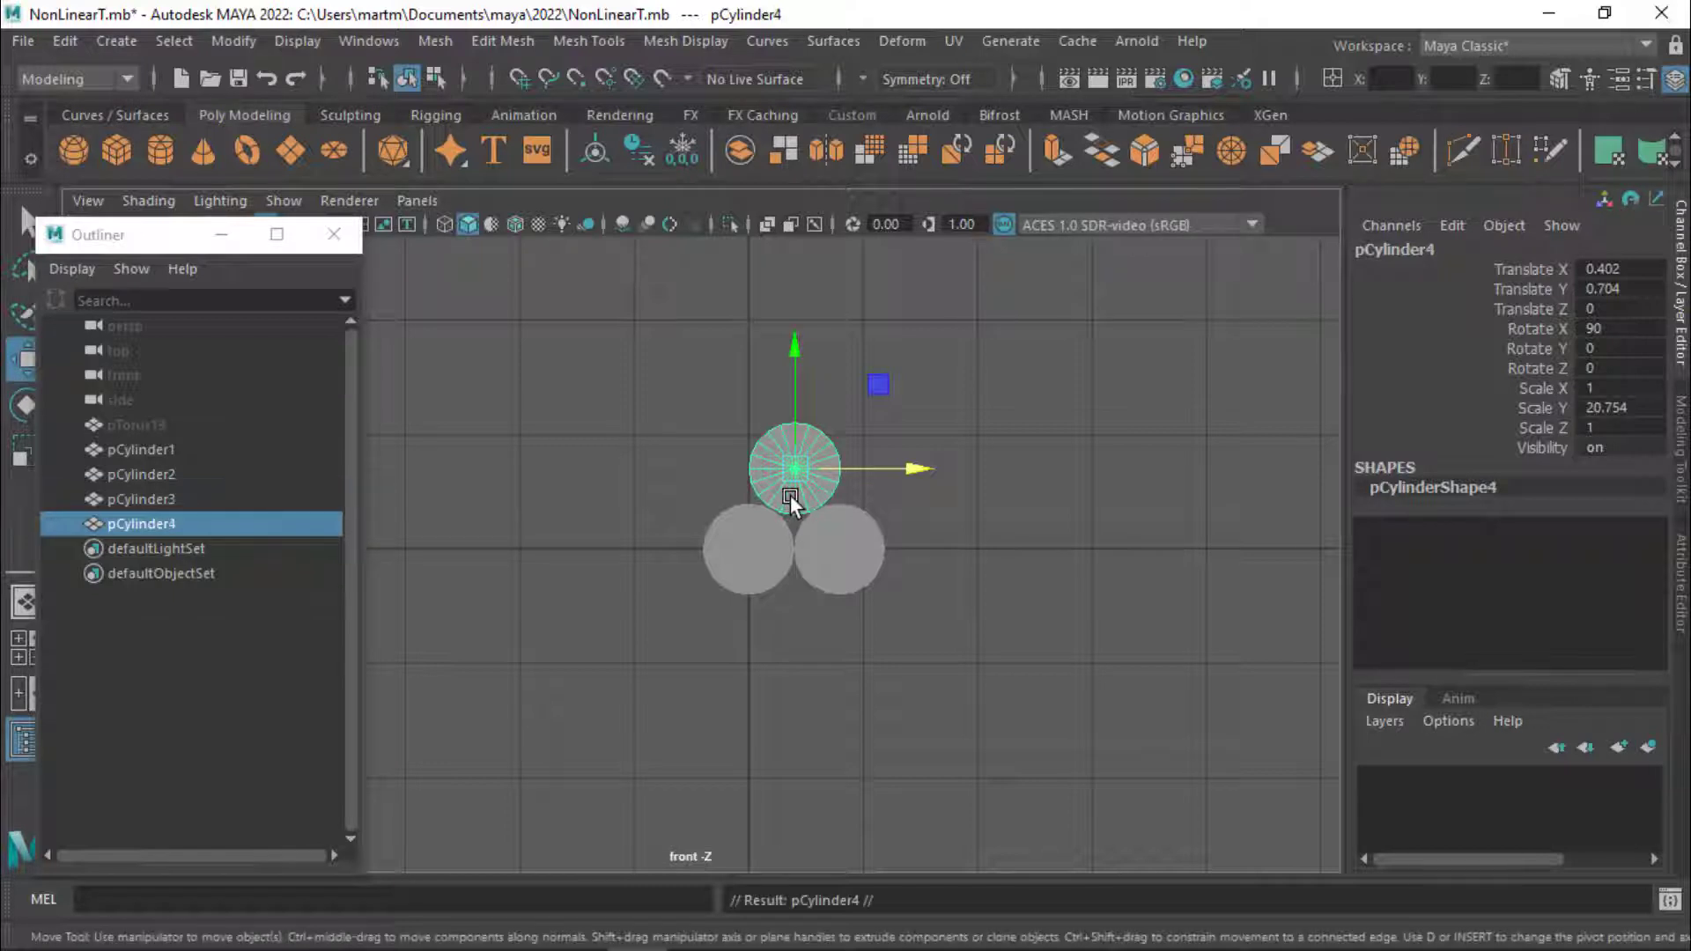
pyautogui.moveTo(922, 467); pyautogui.dragTo(839, 463)
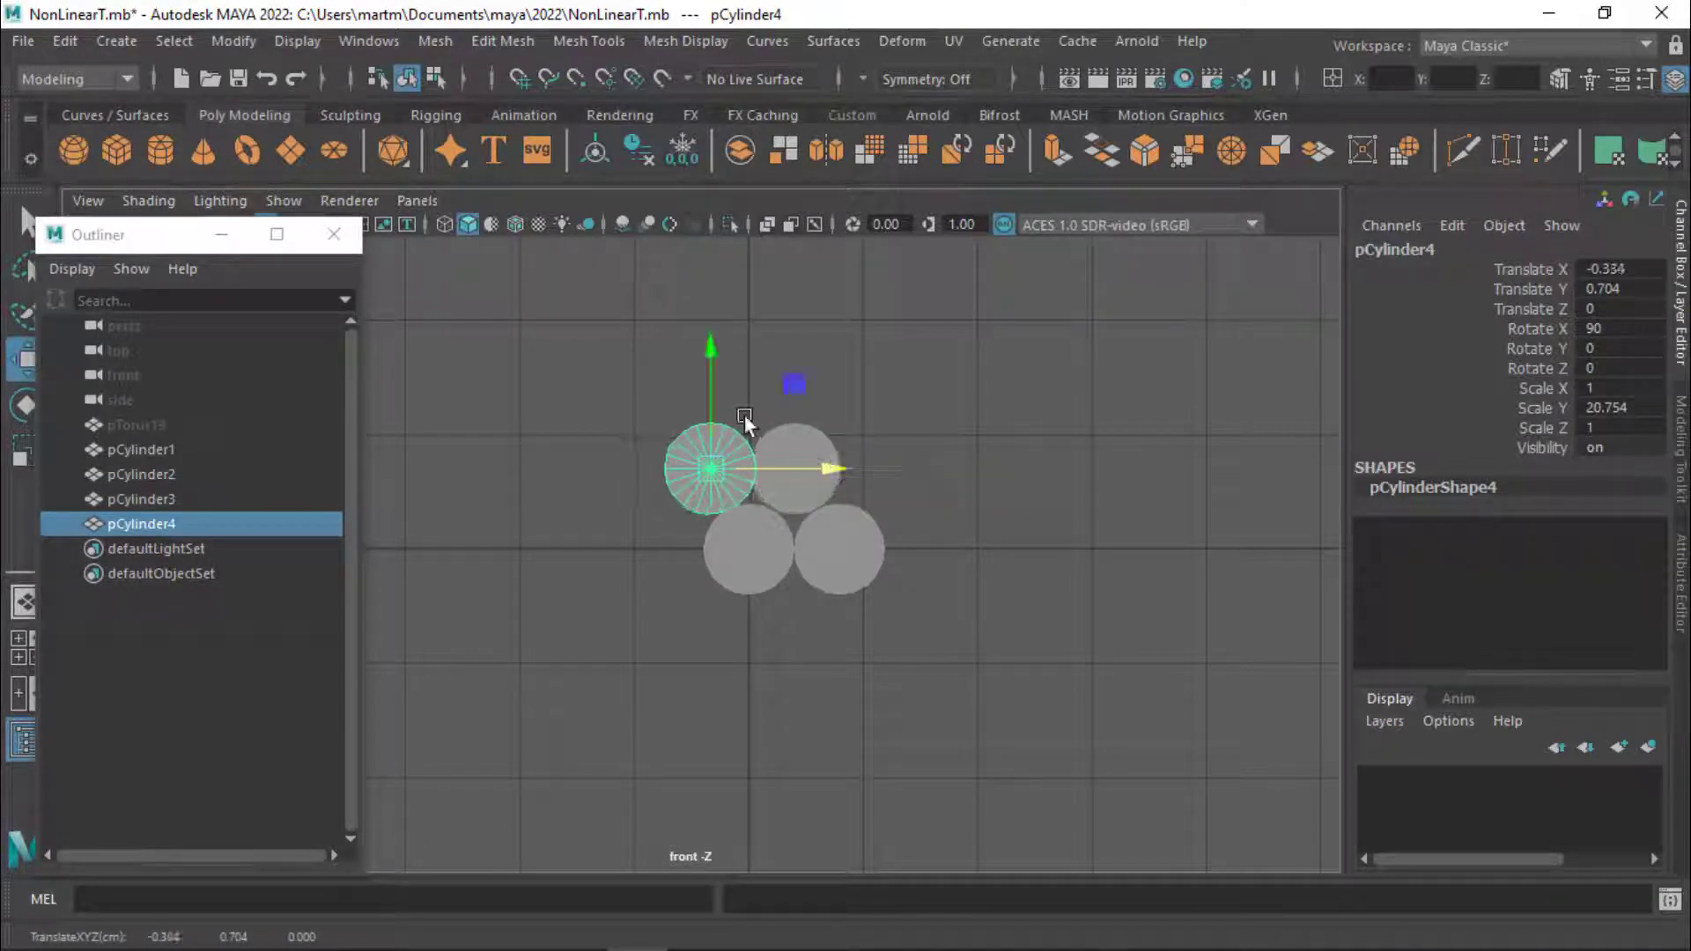
pyautogui.moveTo(706, 349); pyautogui.dragTo(709, 337)
pyautogui.moveTo(834, 467); pyautogui.dragTo(824, 463)
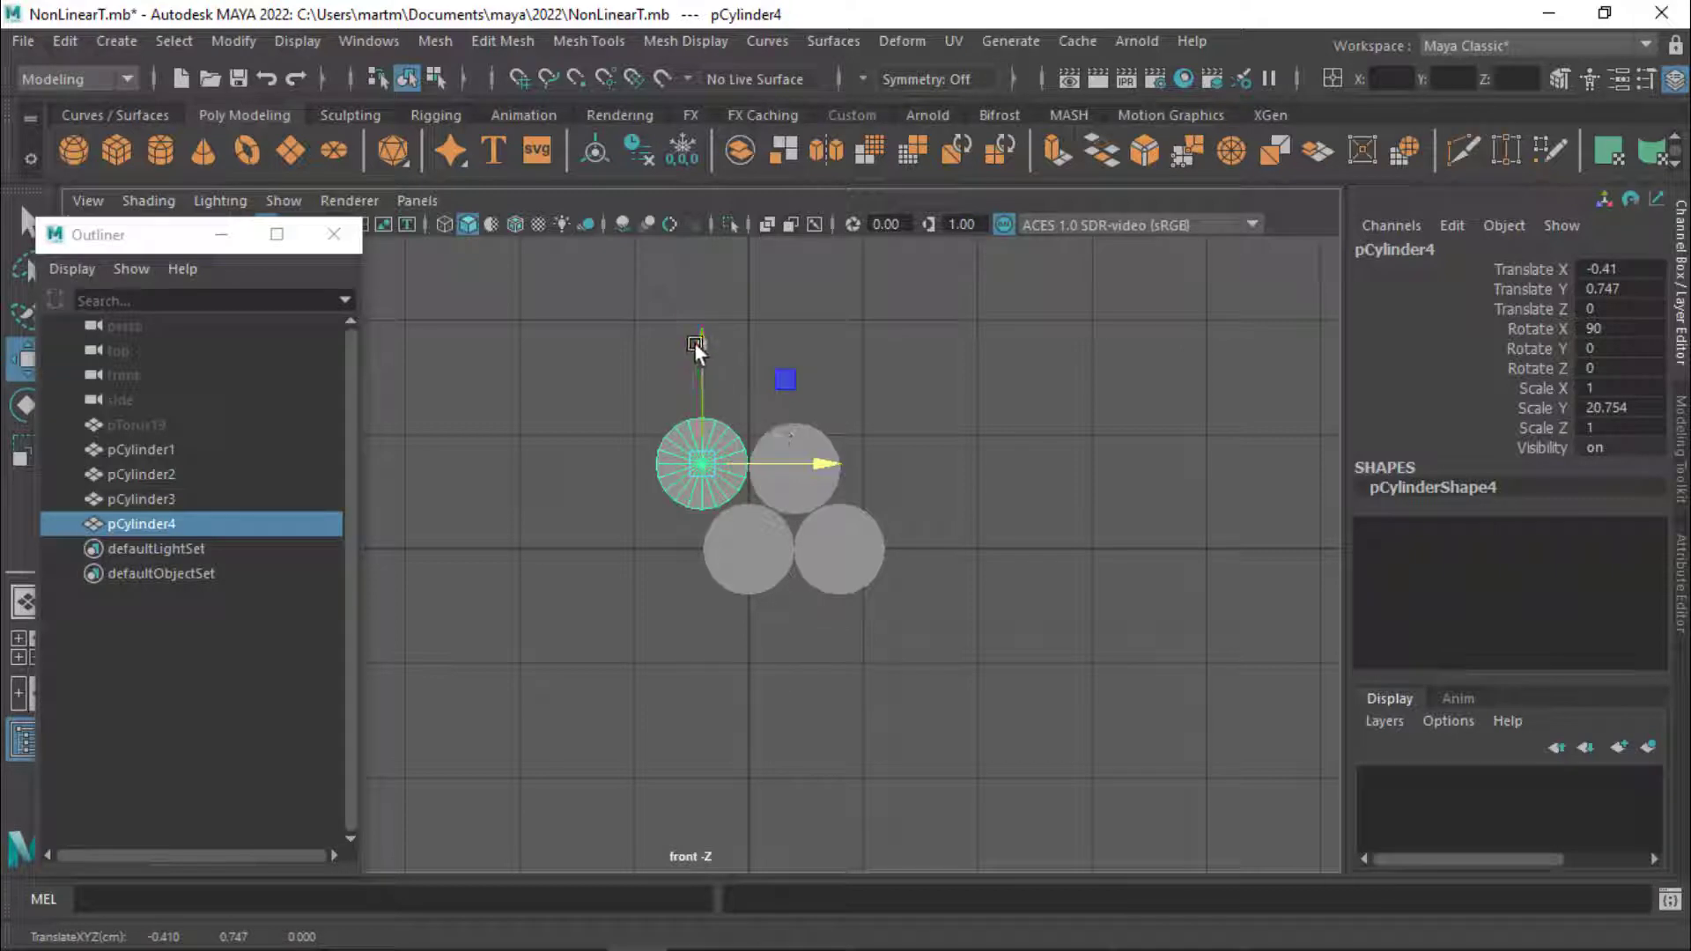
pyautogui.moveTo(694, 343); pyautogui.dragTo(708, 350)
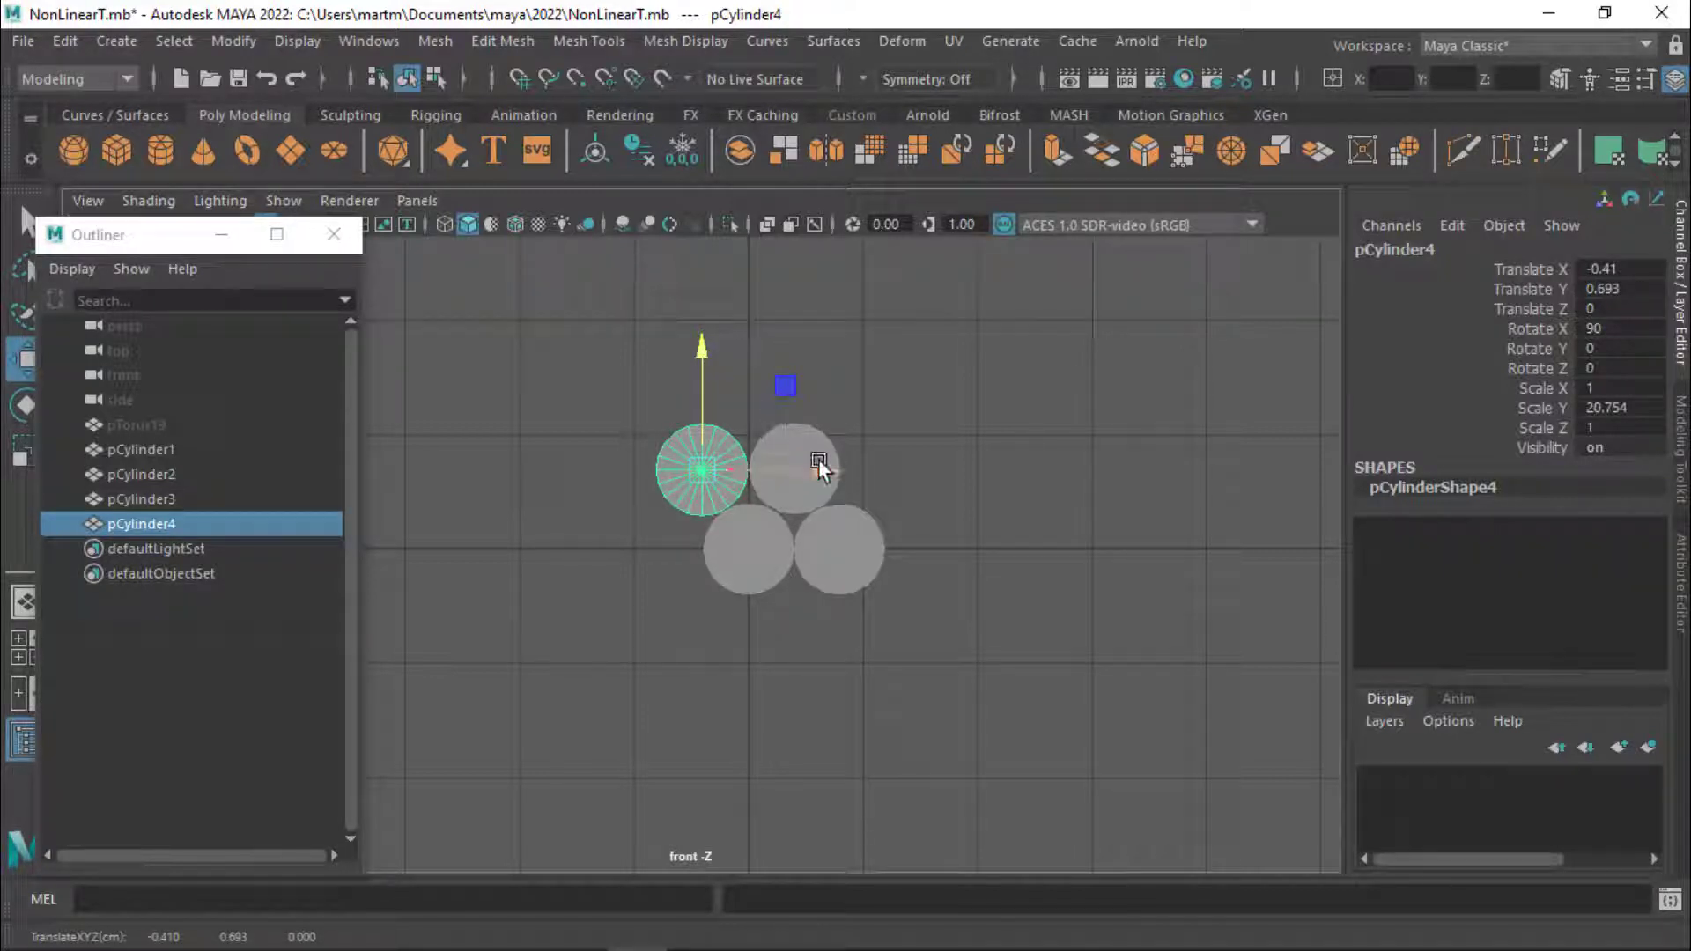
pyautogui.moveTo(824, 464); pyautogui.dragTo(823, 470)
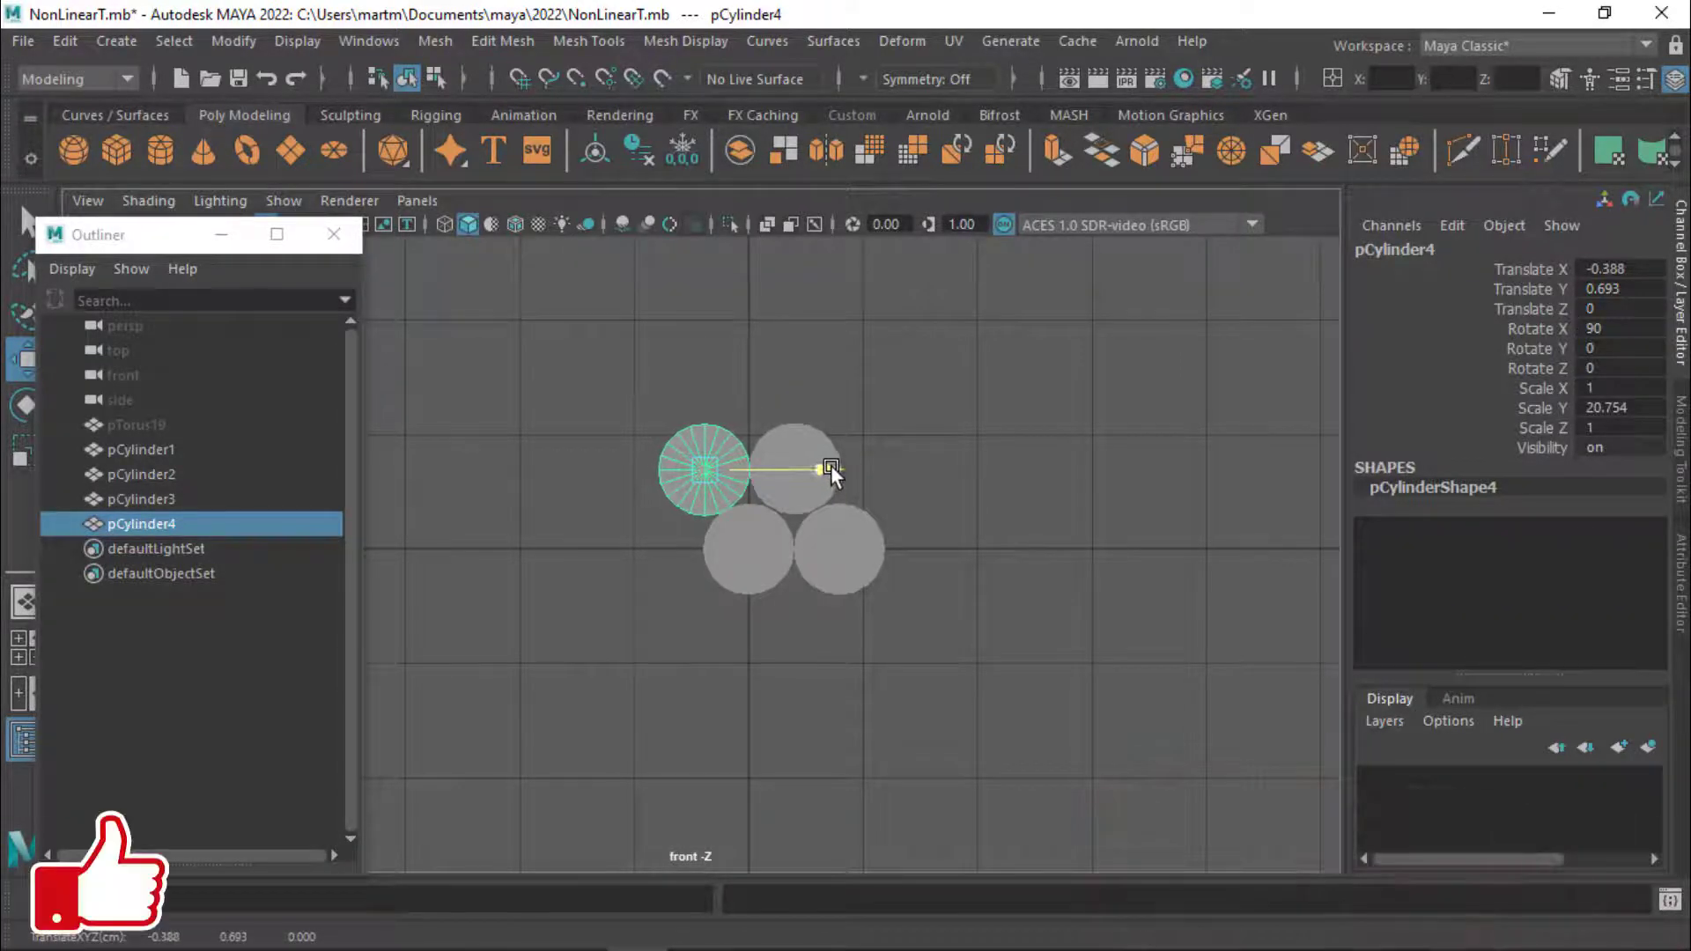
pyautogui.moveTo(829, 470); pyautogui.dragTo(830, 470)
# - Add a fifth cylinder, copy the bottom pair above the middle row, and select all seven
pyautogui.hotkey('ctrl', 'd')
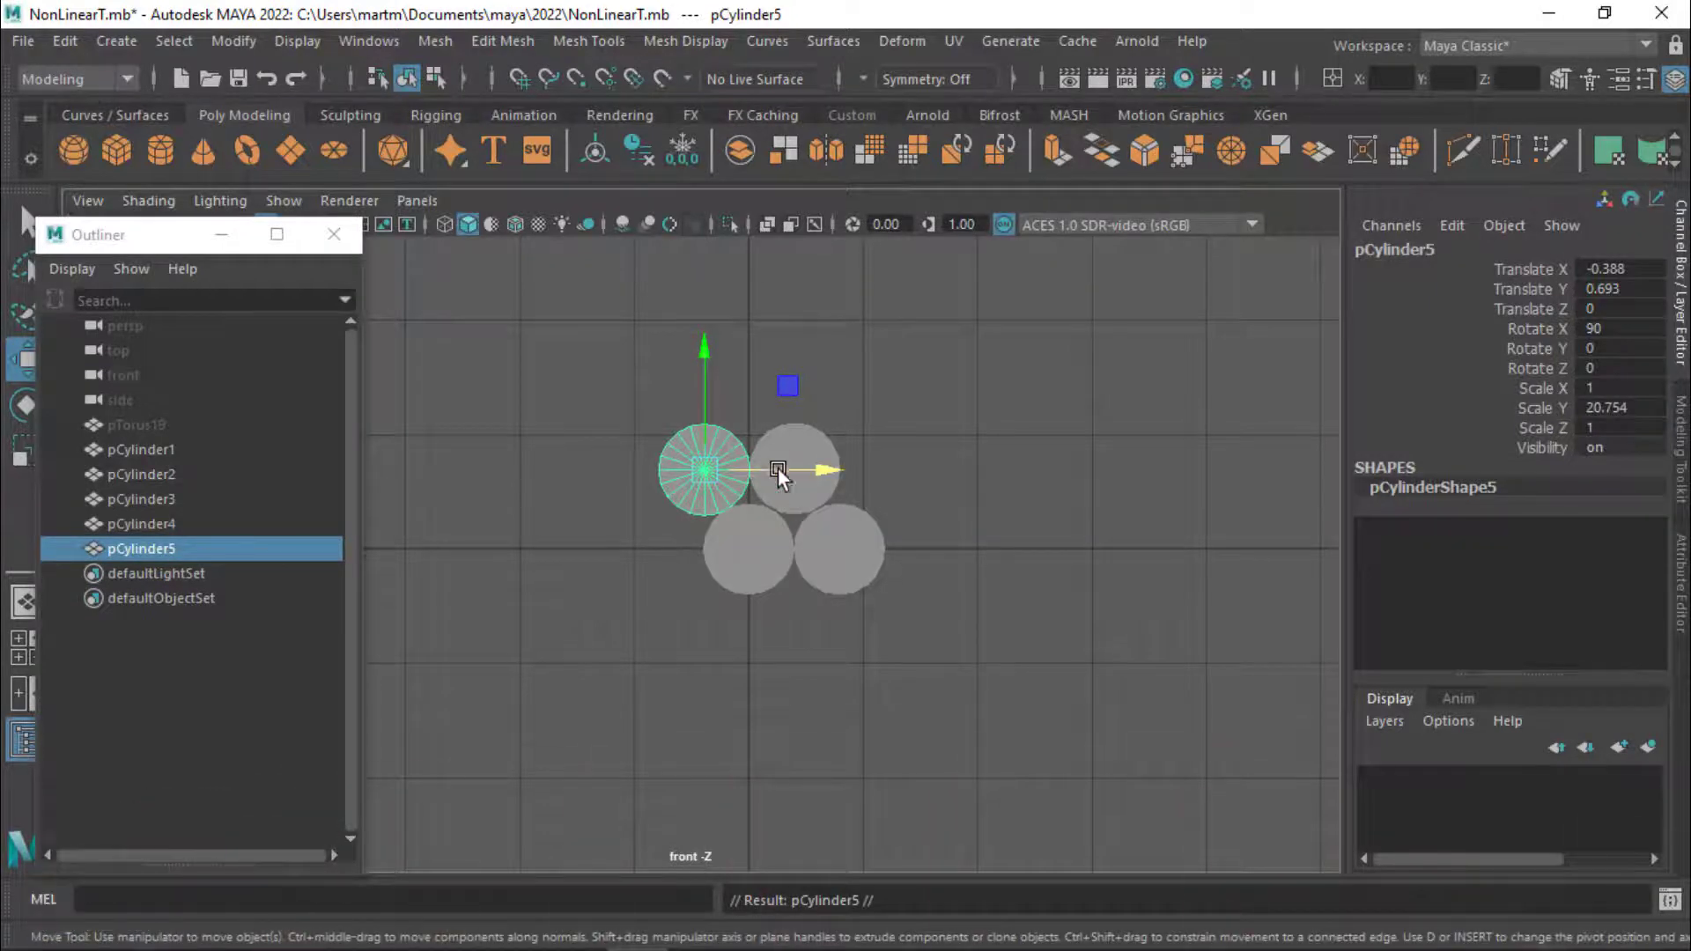
pyautogui.moveTo(828, 472)
pyautogui.mouseDown()
pyautogui.moveTo(1024, 490)
pyautogui.moveTo(1006, 494)
pyautogui.mouseUp()
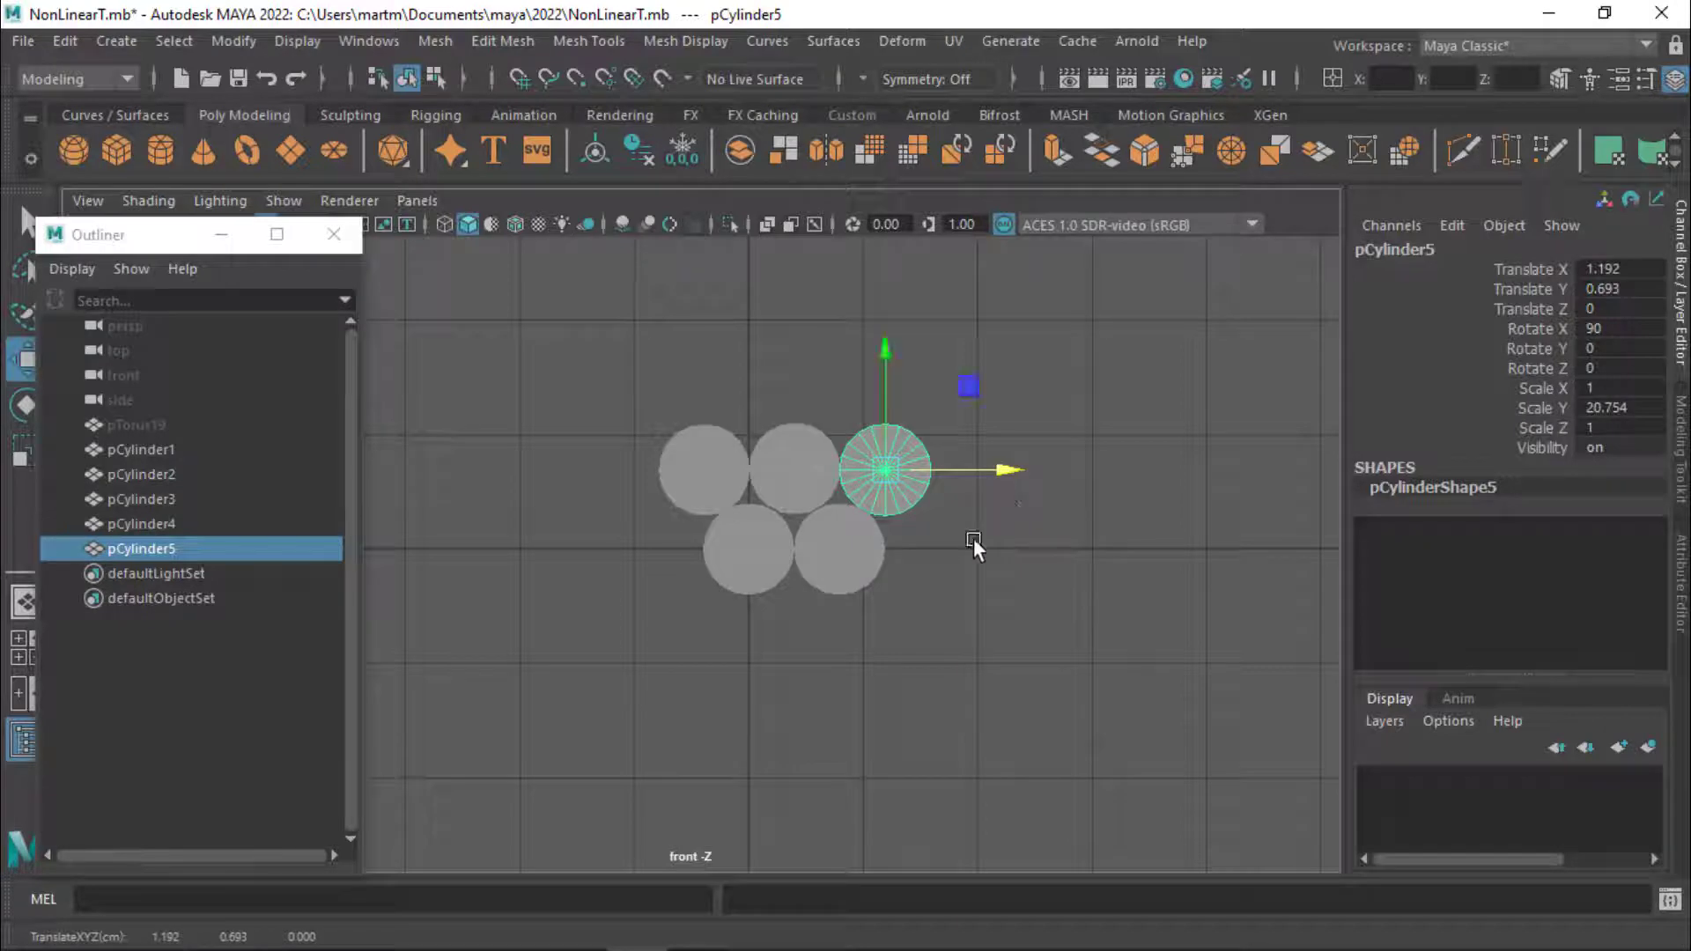
pyautogui.click(839, 552)
pyautogui.keyDown('shift'); pyautogui.click(755, 559); pyautogui.keyUp('shift')
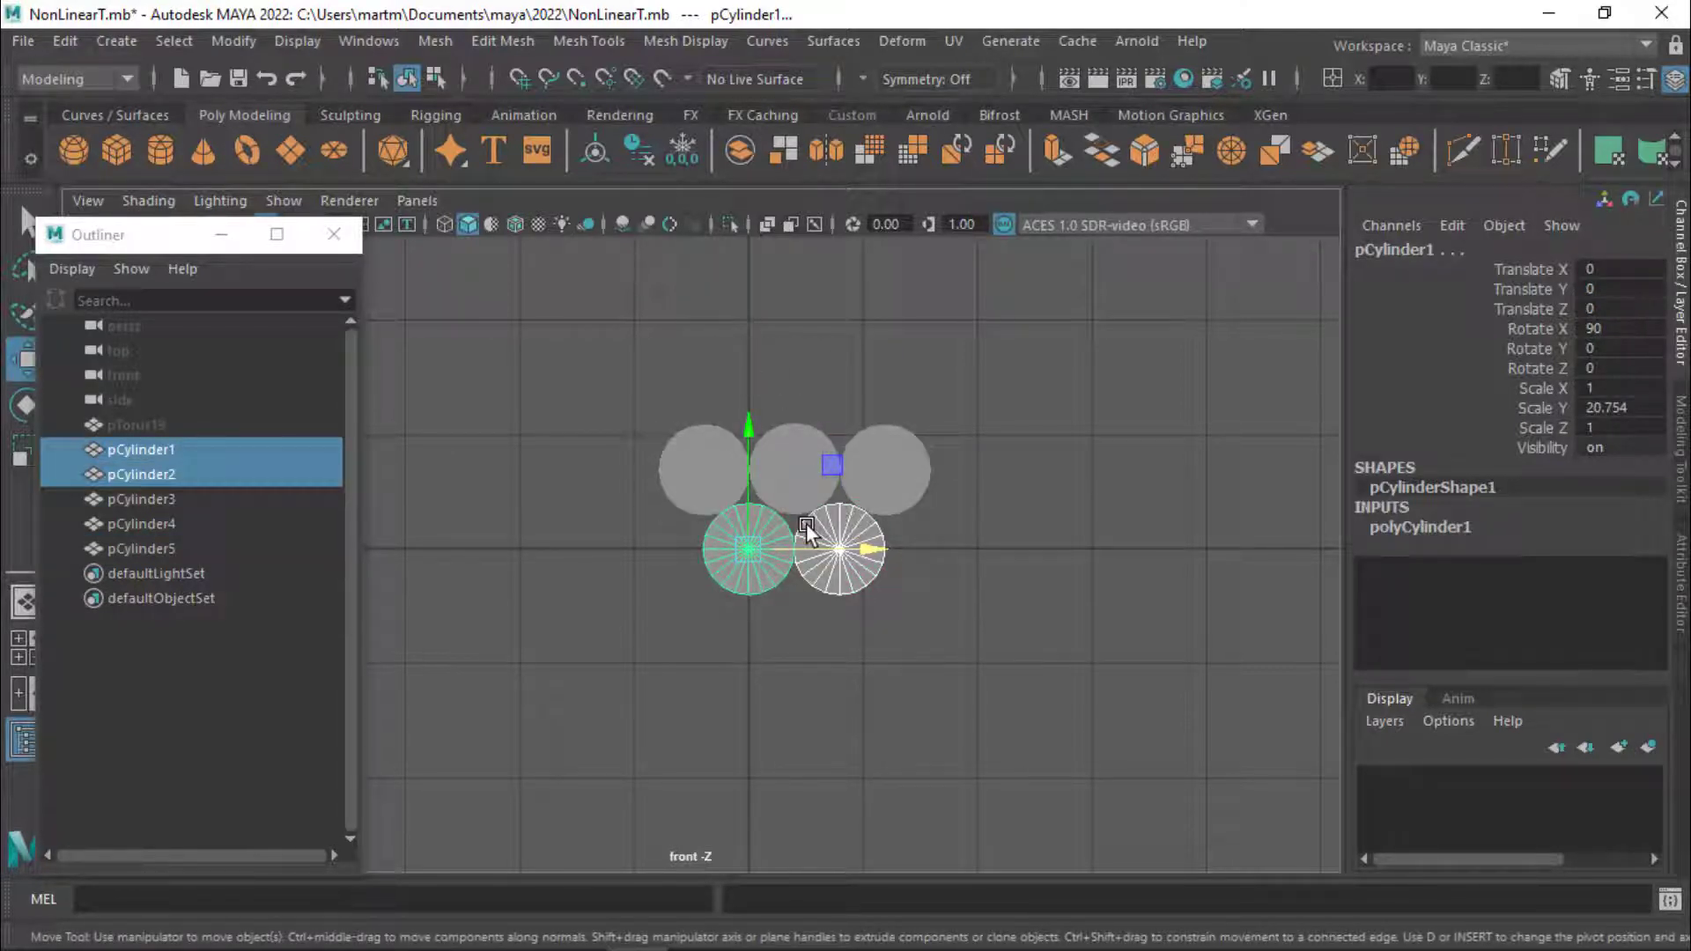
pyautogui.hotkey('ctrl', 'd')
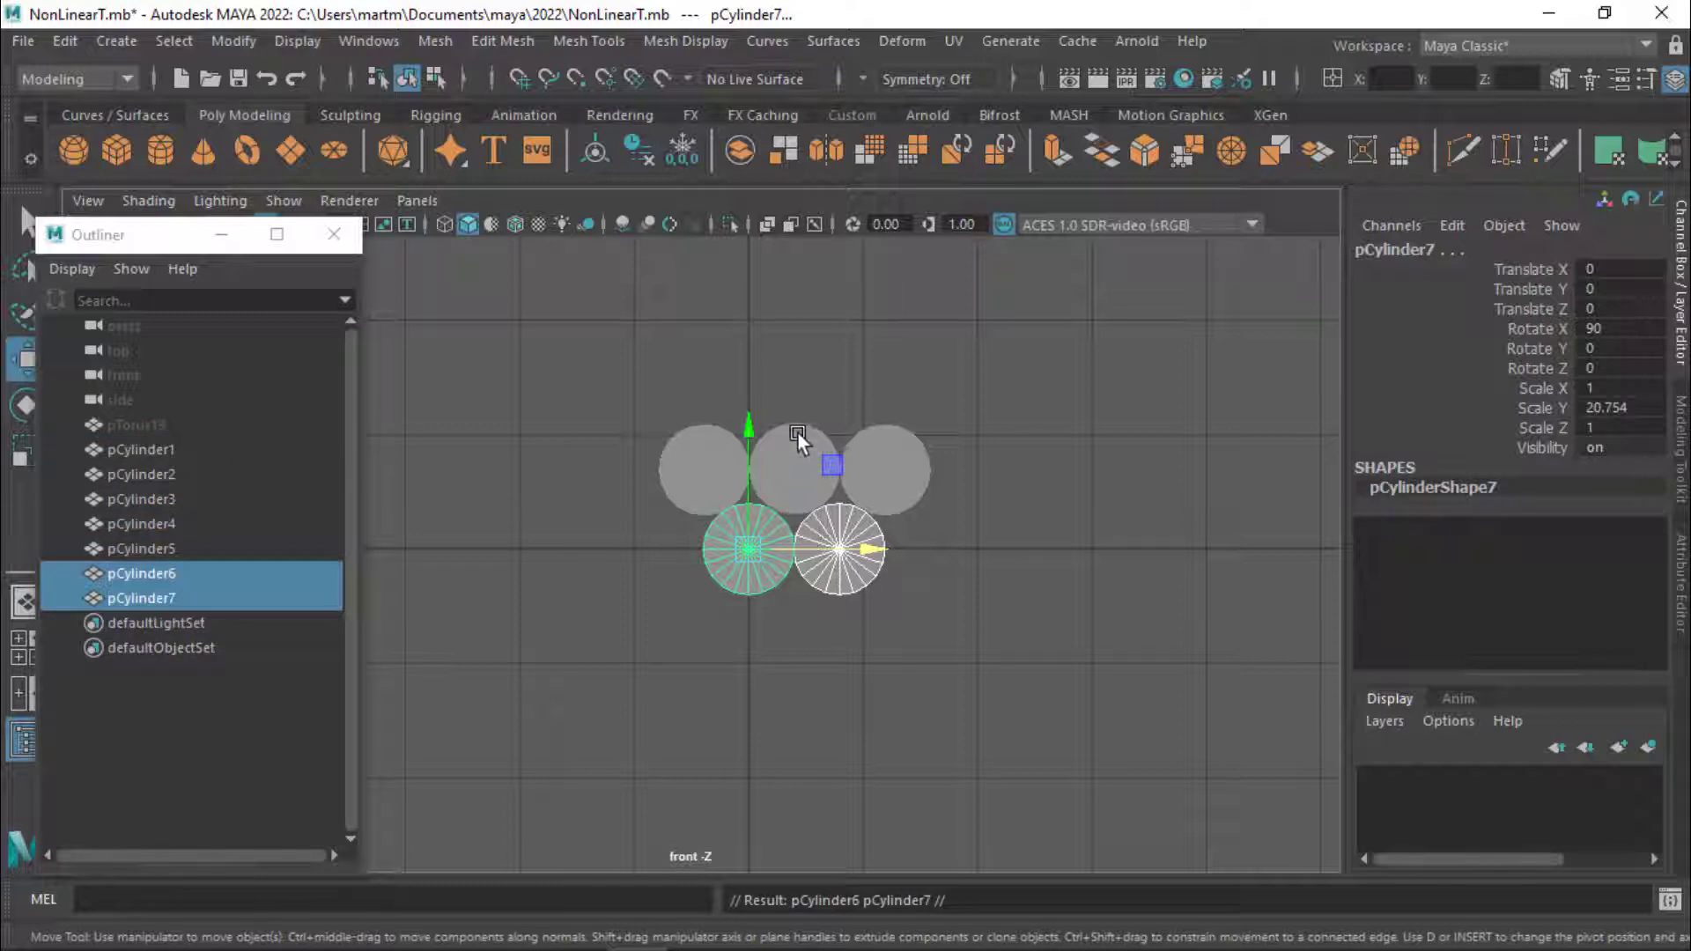
pyautogui.moveTo(754, 423); pyautogui.dragTo(759, 263)
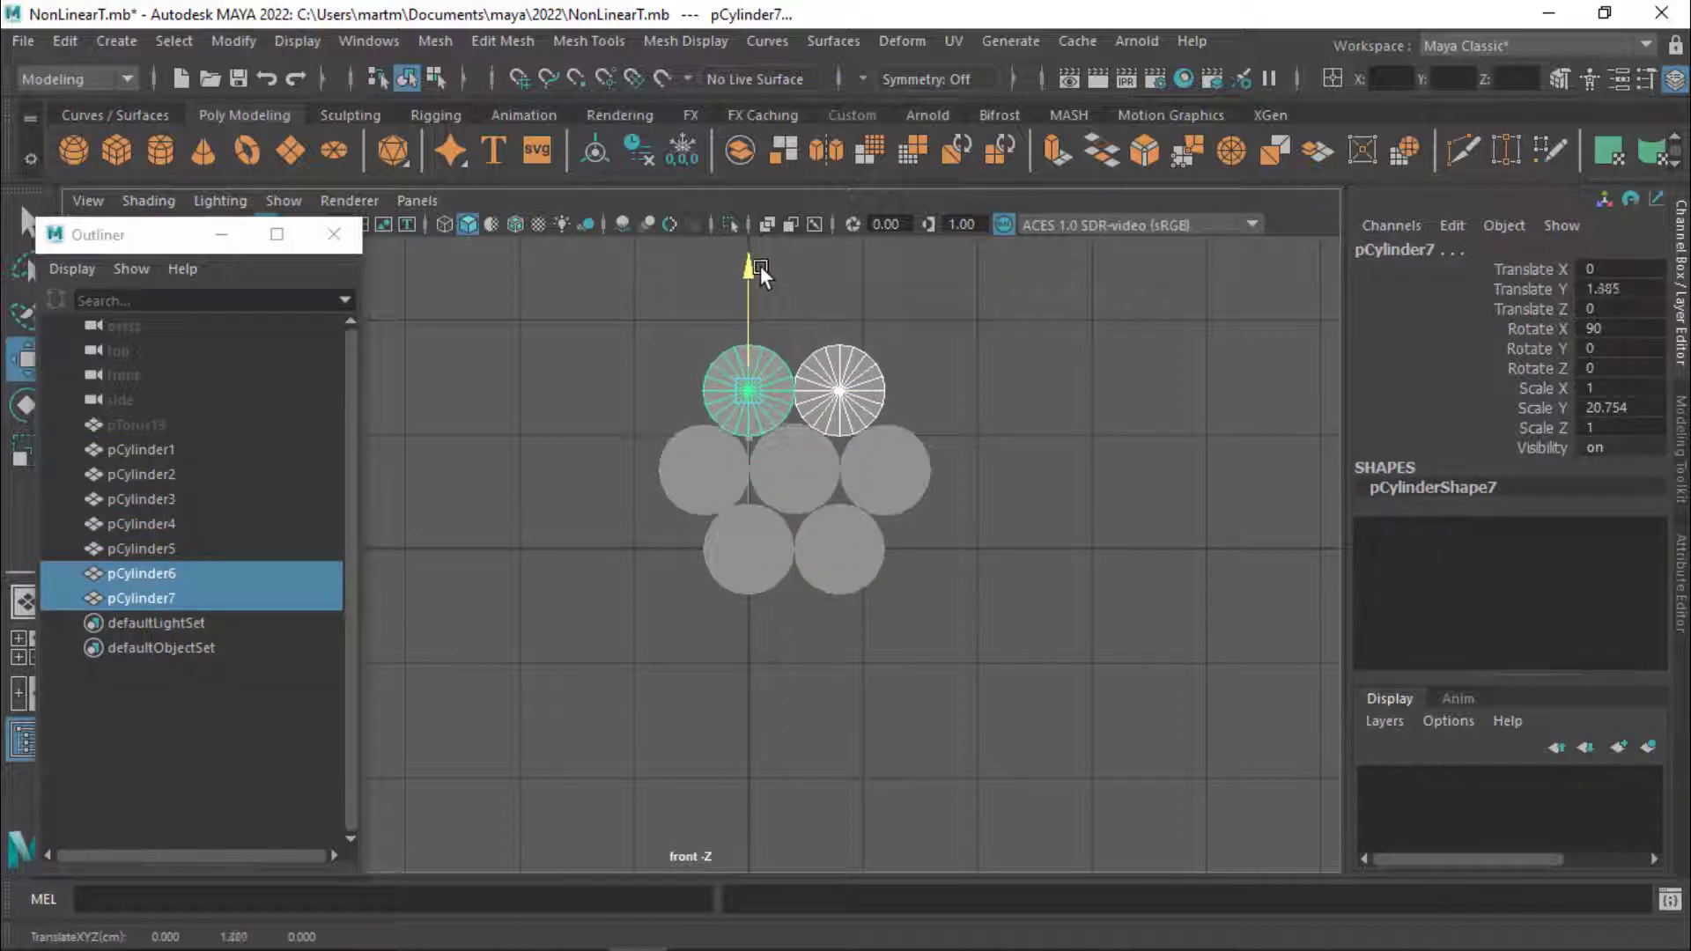
pyautogui.moveTo(987, 348); pyautogui.dragTo(573, 743)
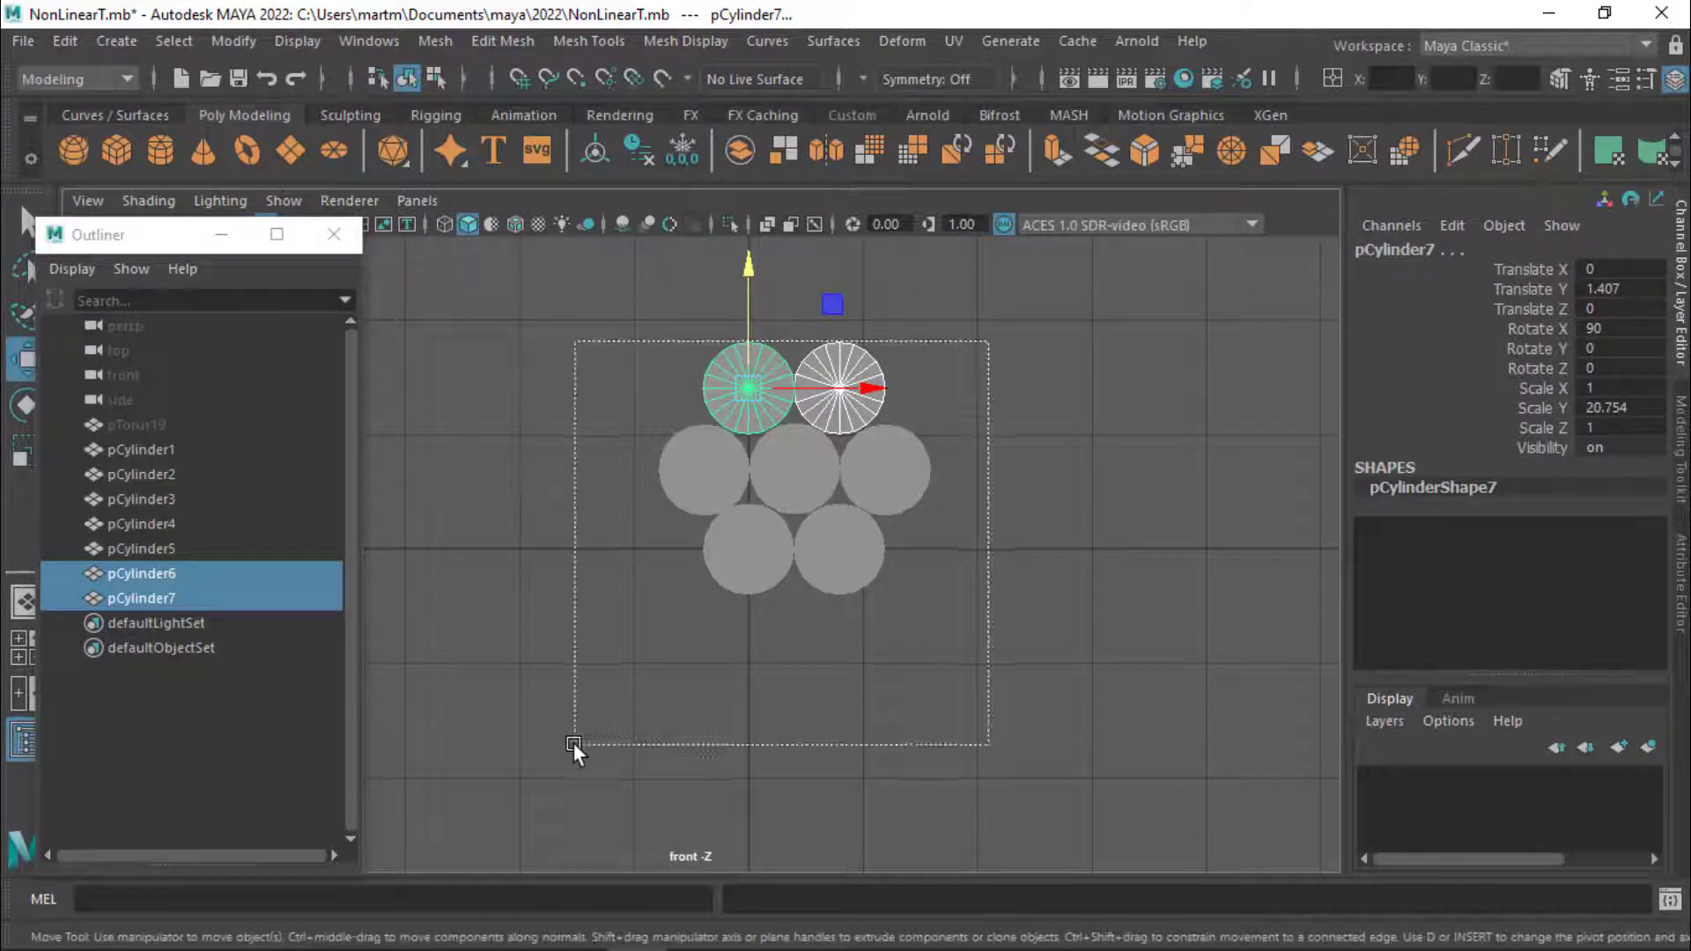
# - Combine the seven cylinders into one mesh, pCylinder8, with Mesh > Combine
pyautogui.click(427, 39)
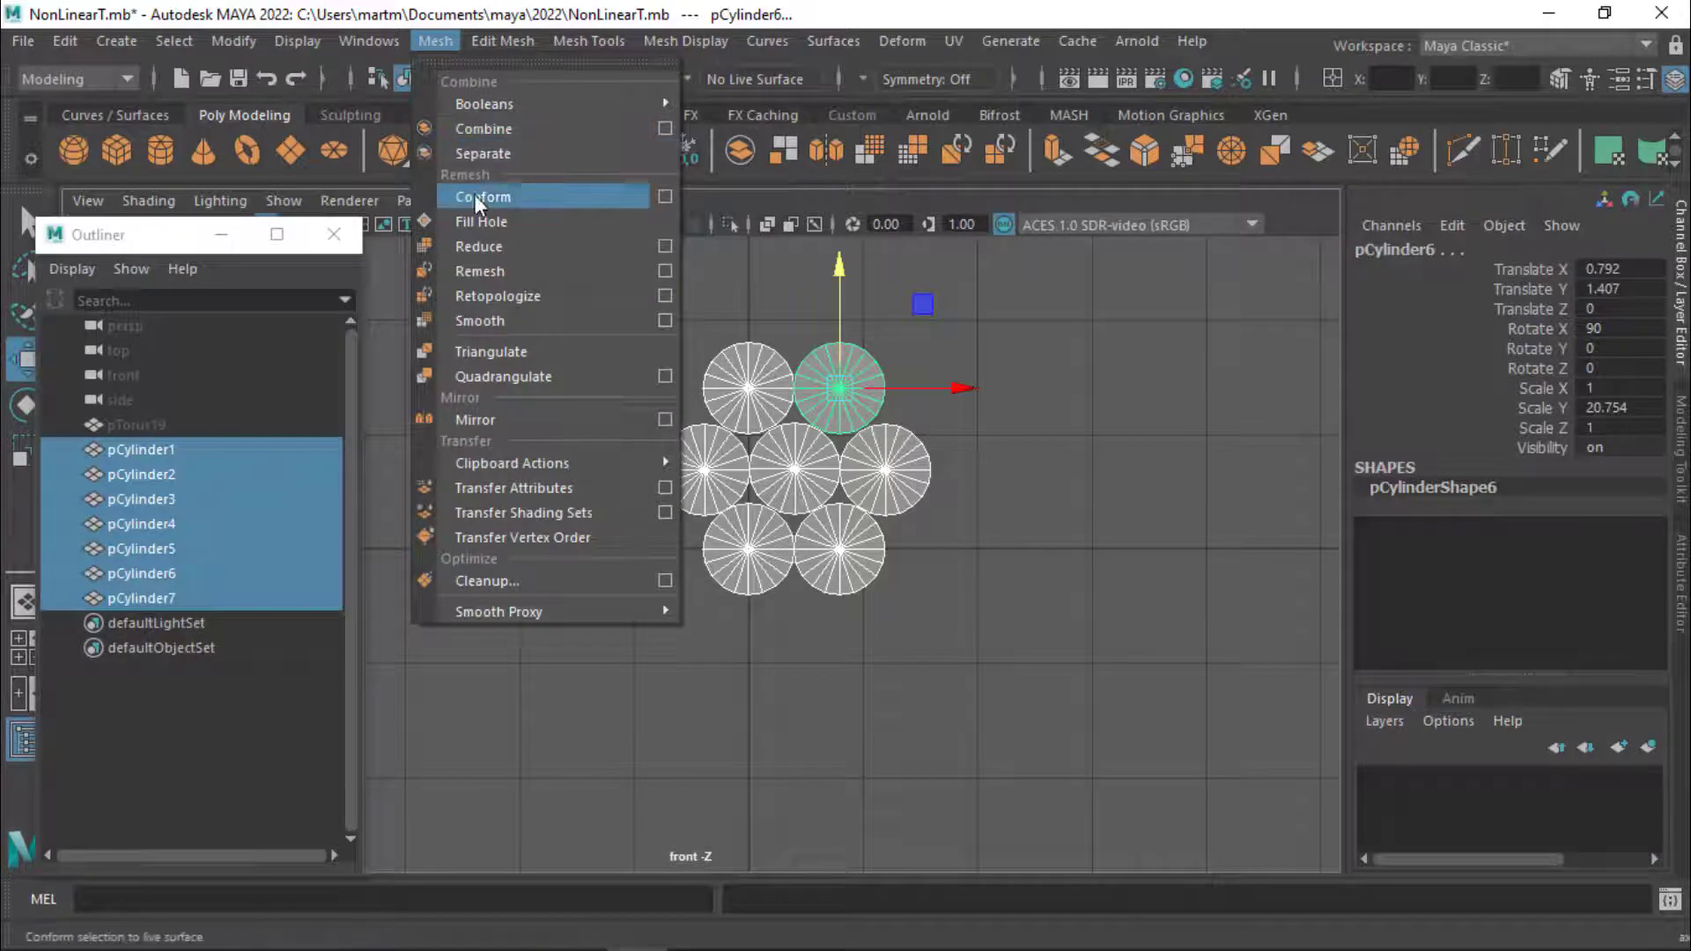
pyautogui.click(475, 133)
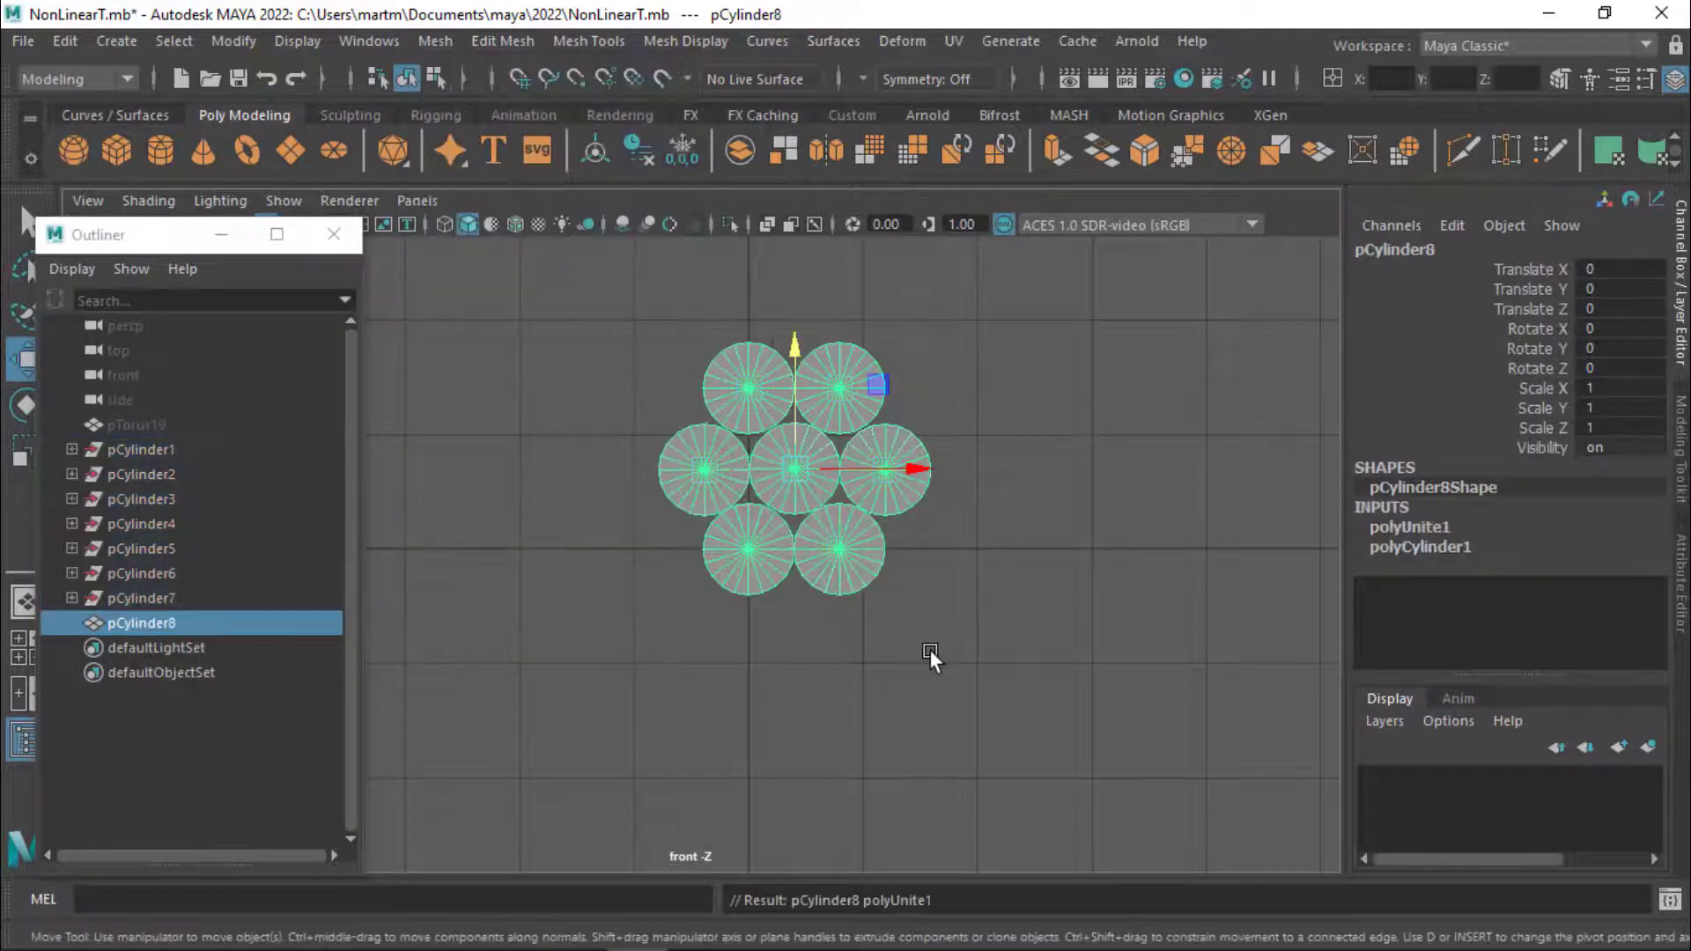
pyautogui.keyDown('alt'); pyautogui.moveTo(929, 649); pyautogui.dragTo(921, 643); pyautogui.keyUp('alt')
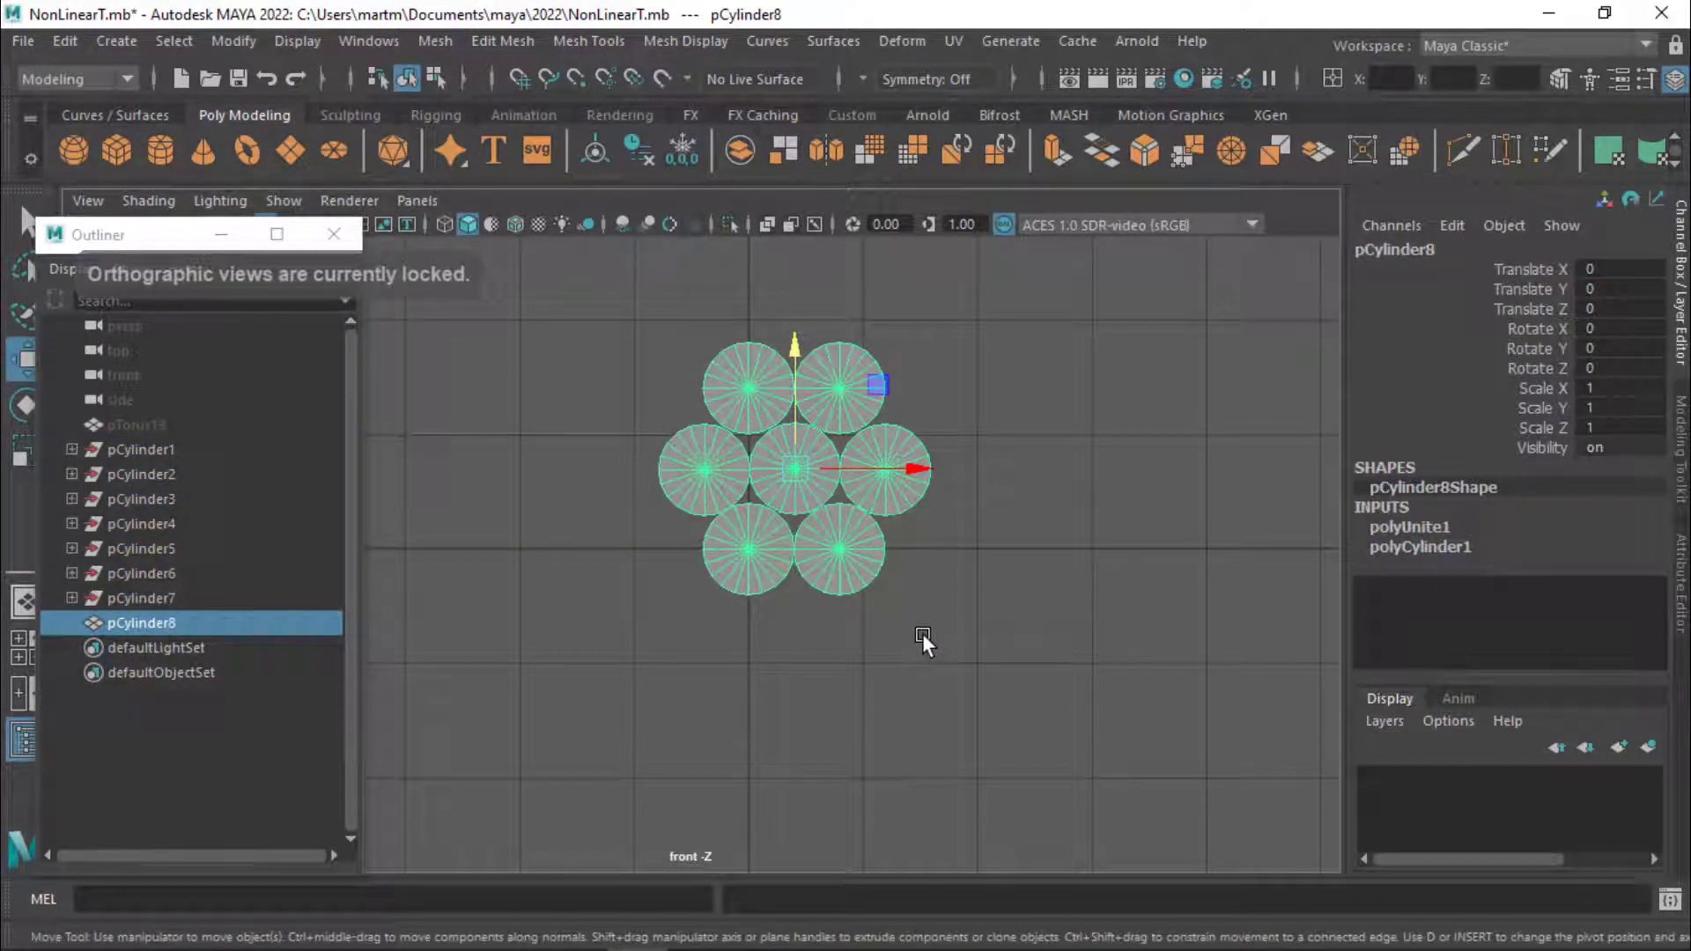
pyautogui.press('alt')
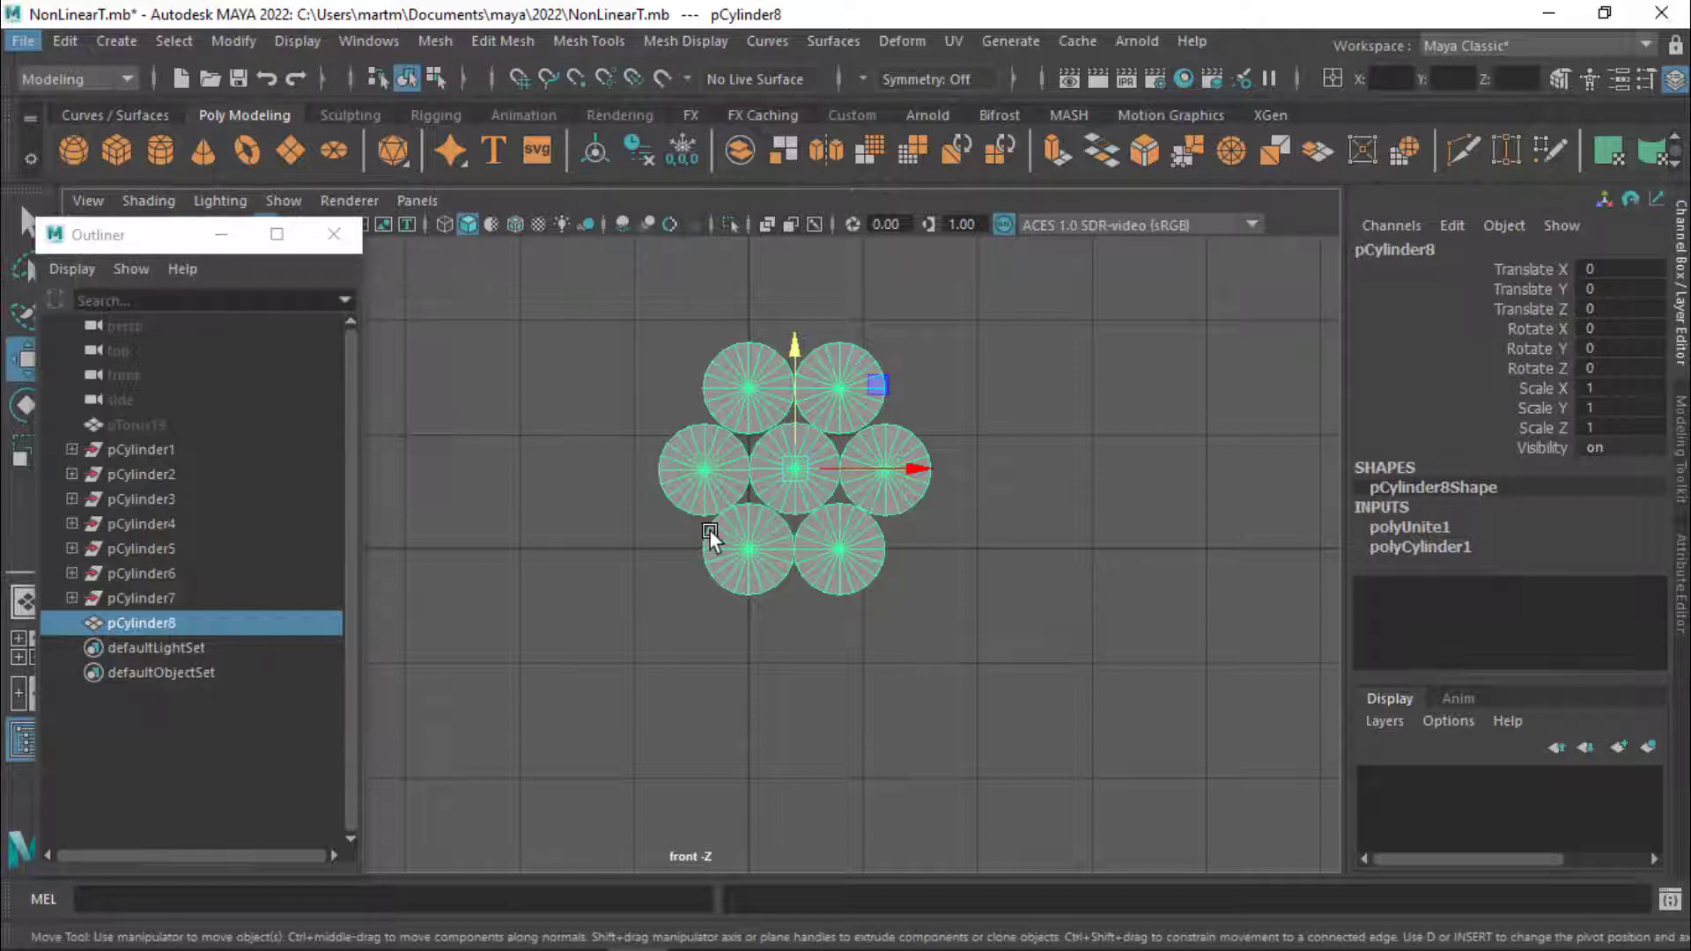
pyautogui.moveTo(800, 549)
pyautogui.mouseDown(button='right')
pyautogui.moveTo(765, 275)
pyautogui.moveTo(783, 239)
pyautogui.mouseUp(button='right')
# - Switch to the perspective view and delete pCylinder8's construction history
pyautogui.press('space')
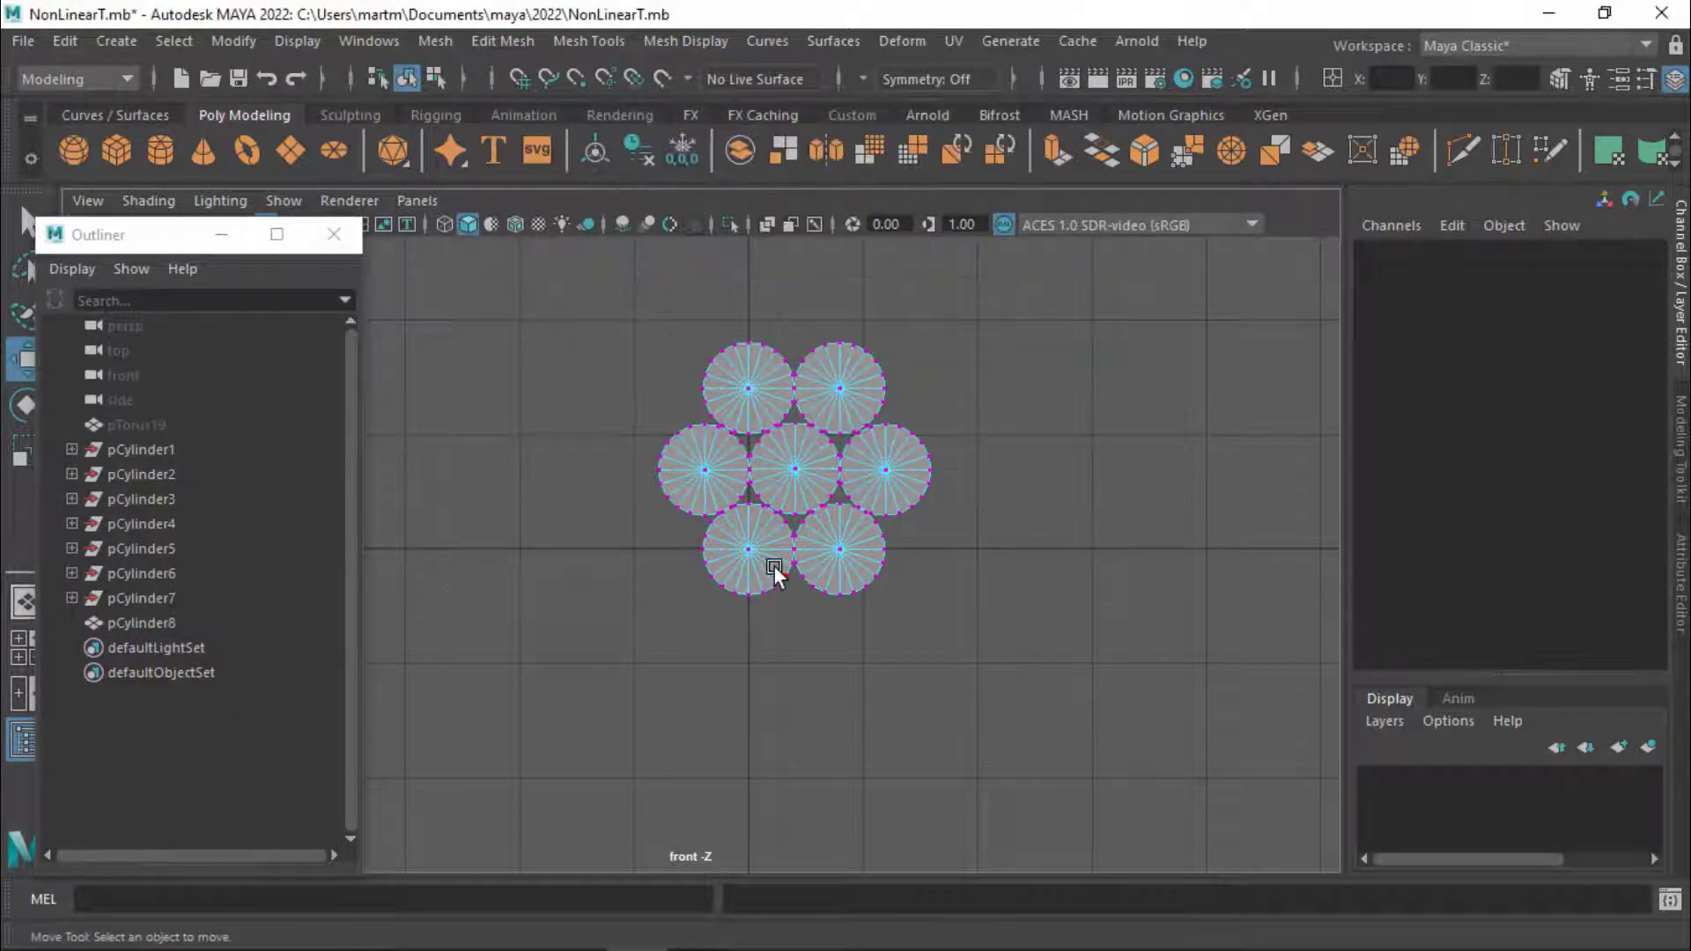
pyautogui.press('space')
pyautogui.moveTo(818, 542); pyautogui.dragTo(818, 466)
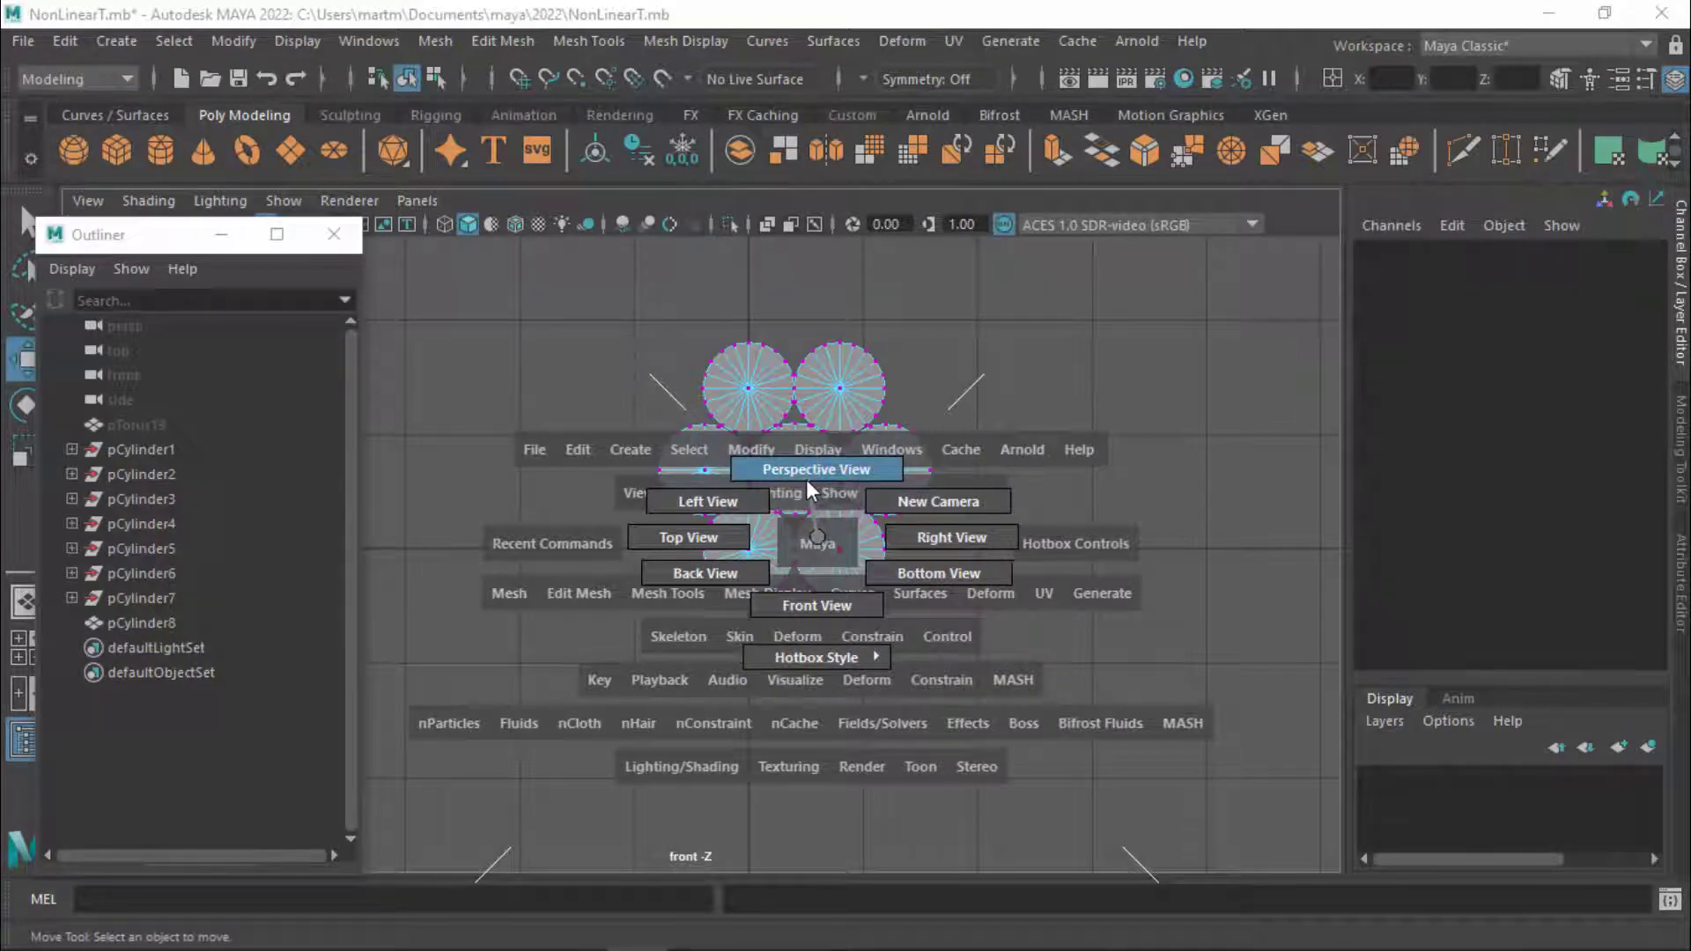
pyautogui.moveTo(809, 470); pyautogui.dragTo(809, 472)
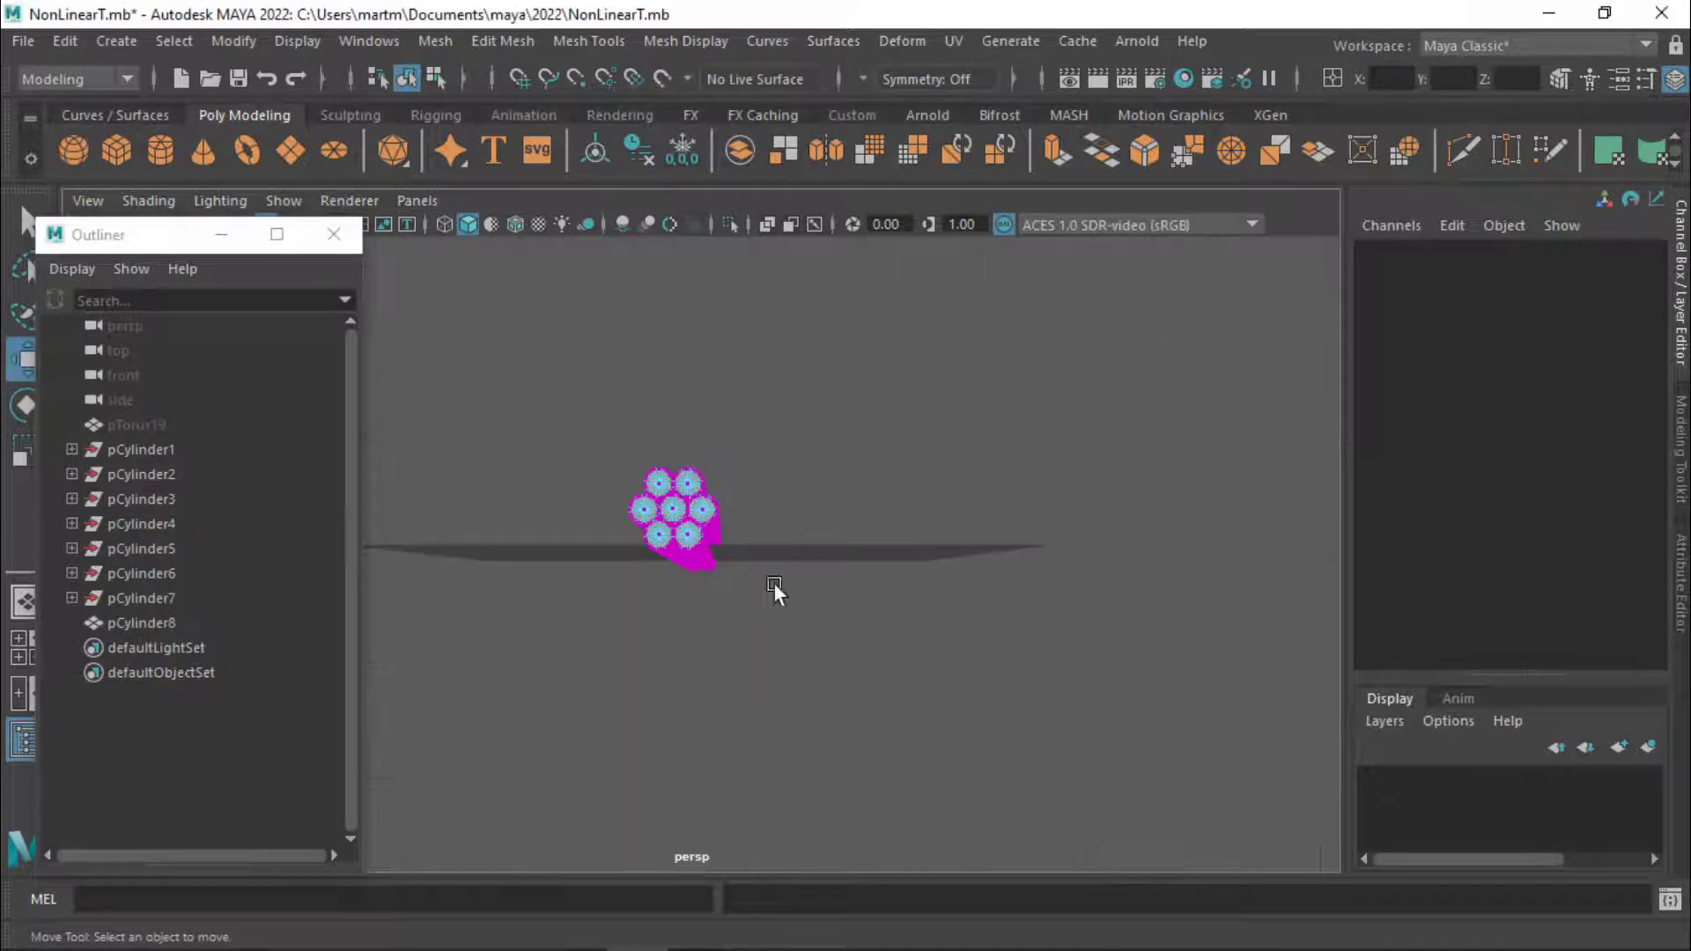
pyautogui.moveTo(675, 512); pyautogui.dragTo(739, 206, button='right')
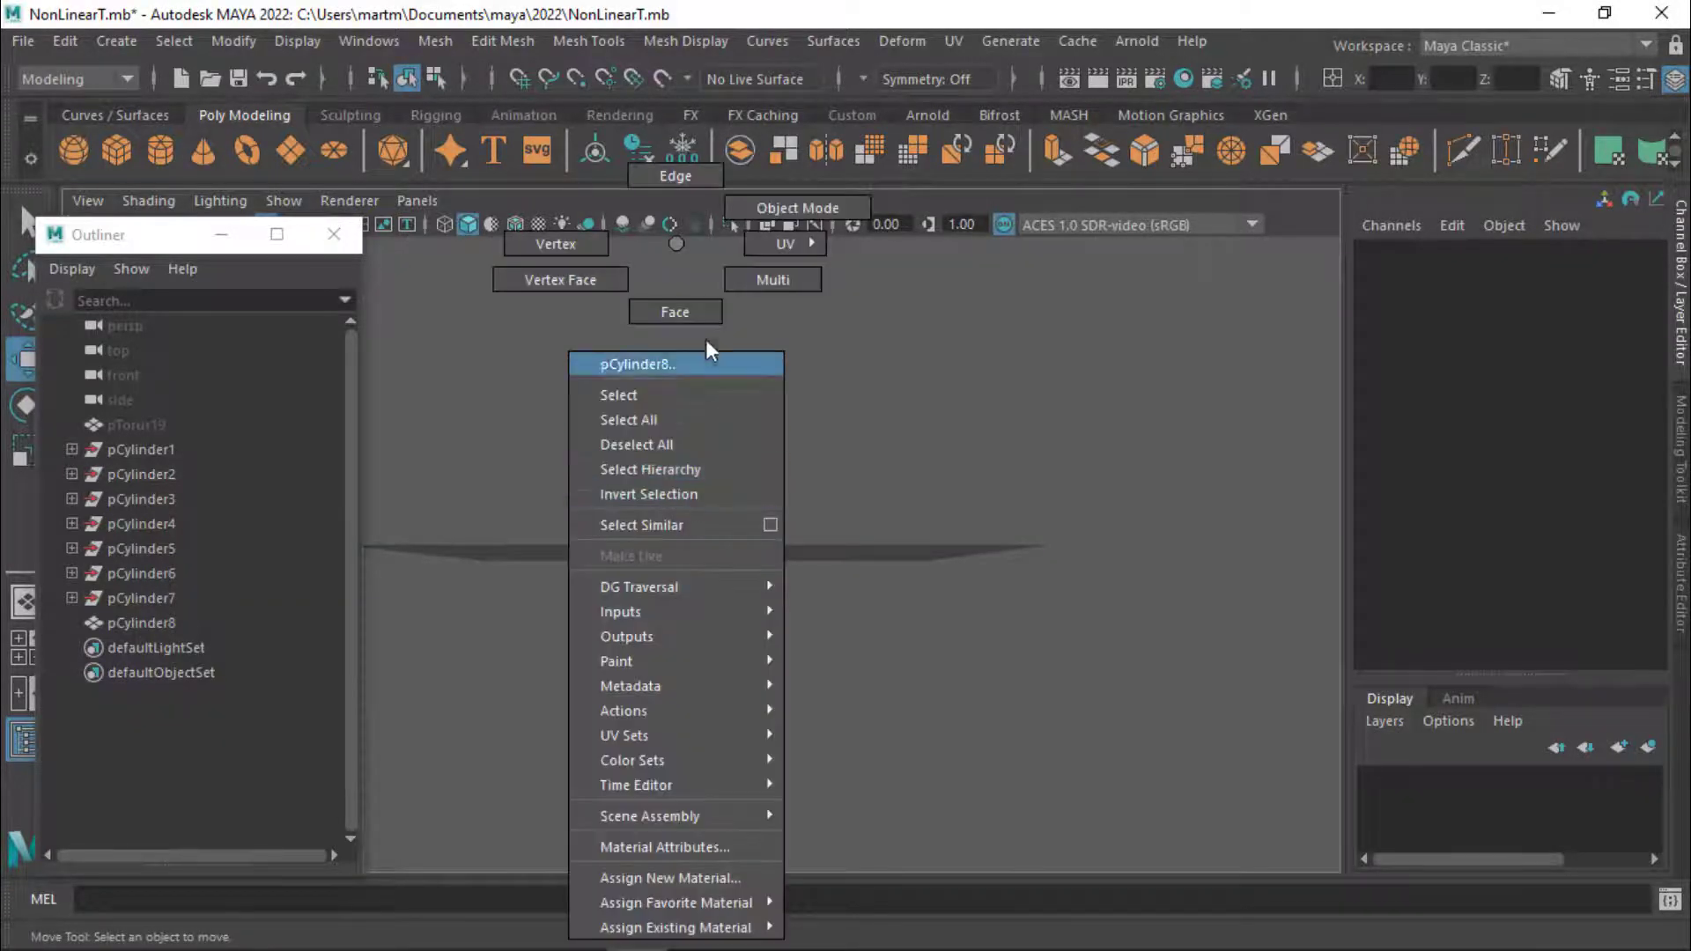
pyautogui.moveTo(746, 729)
pyautogui.keyDown('alt'); pyautogui.mouseDown()
pyautogui.moveTo(696, 789)
pyautogui.moveTo(643, 762)
pyautogui.moveTo(738, 747)
pyautogui.moveTo(855, 760)
pyautogui.mouseUp(); pyautogui.keyUp('alt')
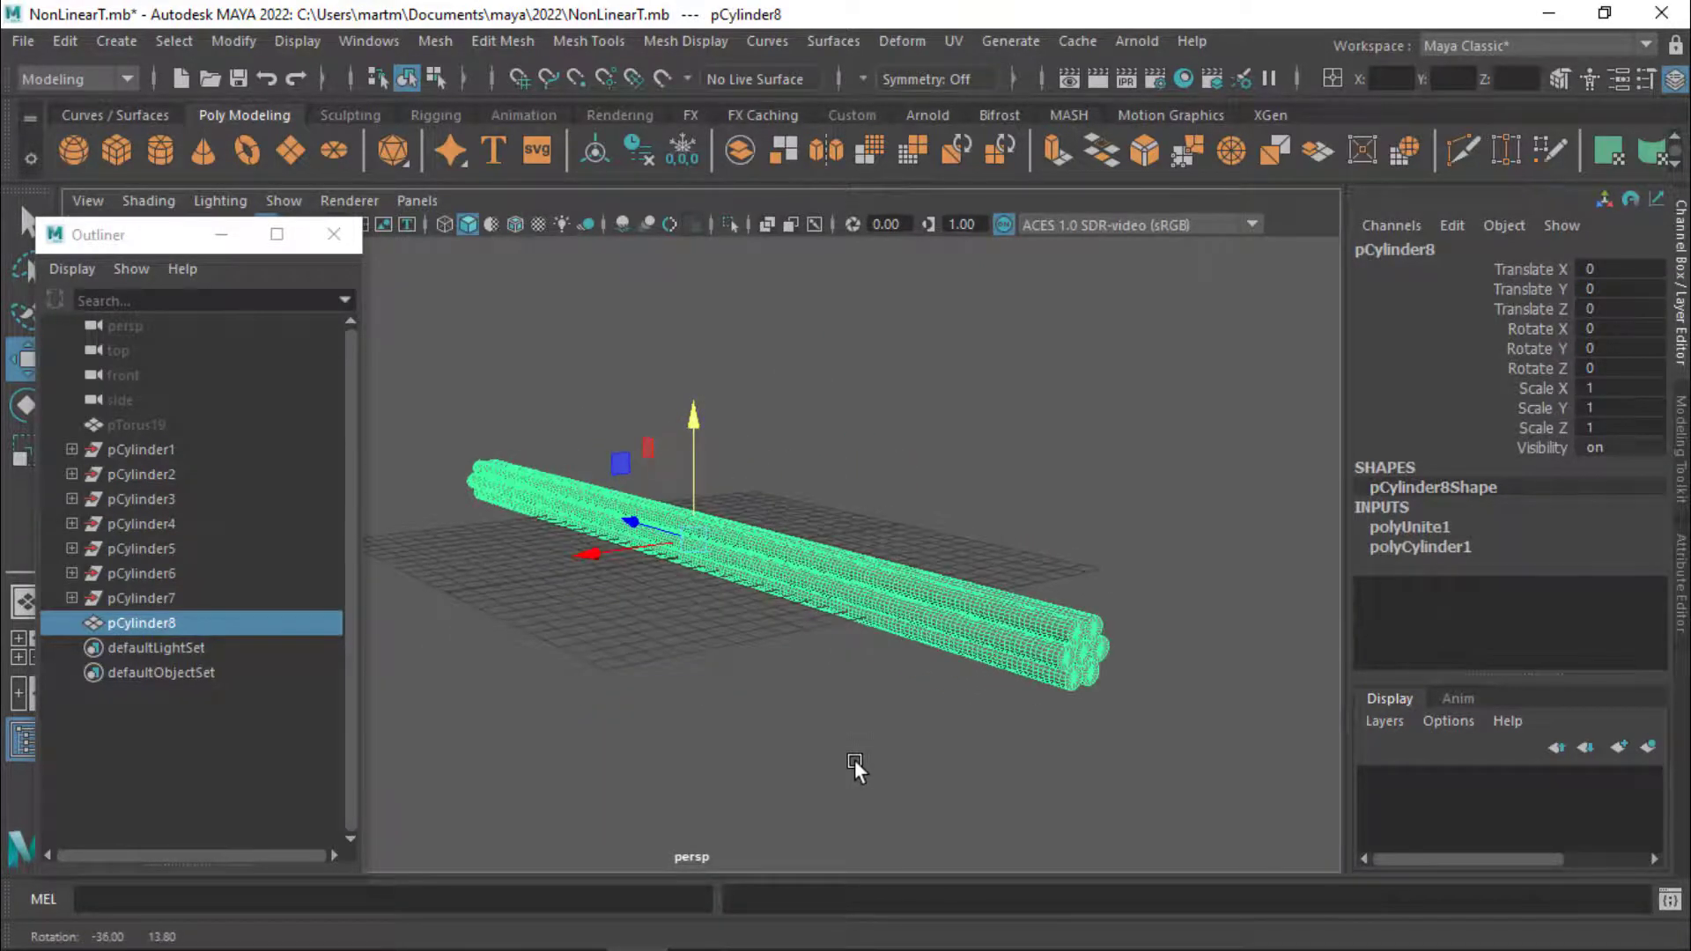
pyautogui.click(639, 152)
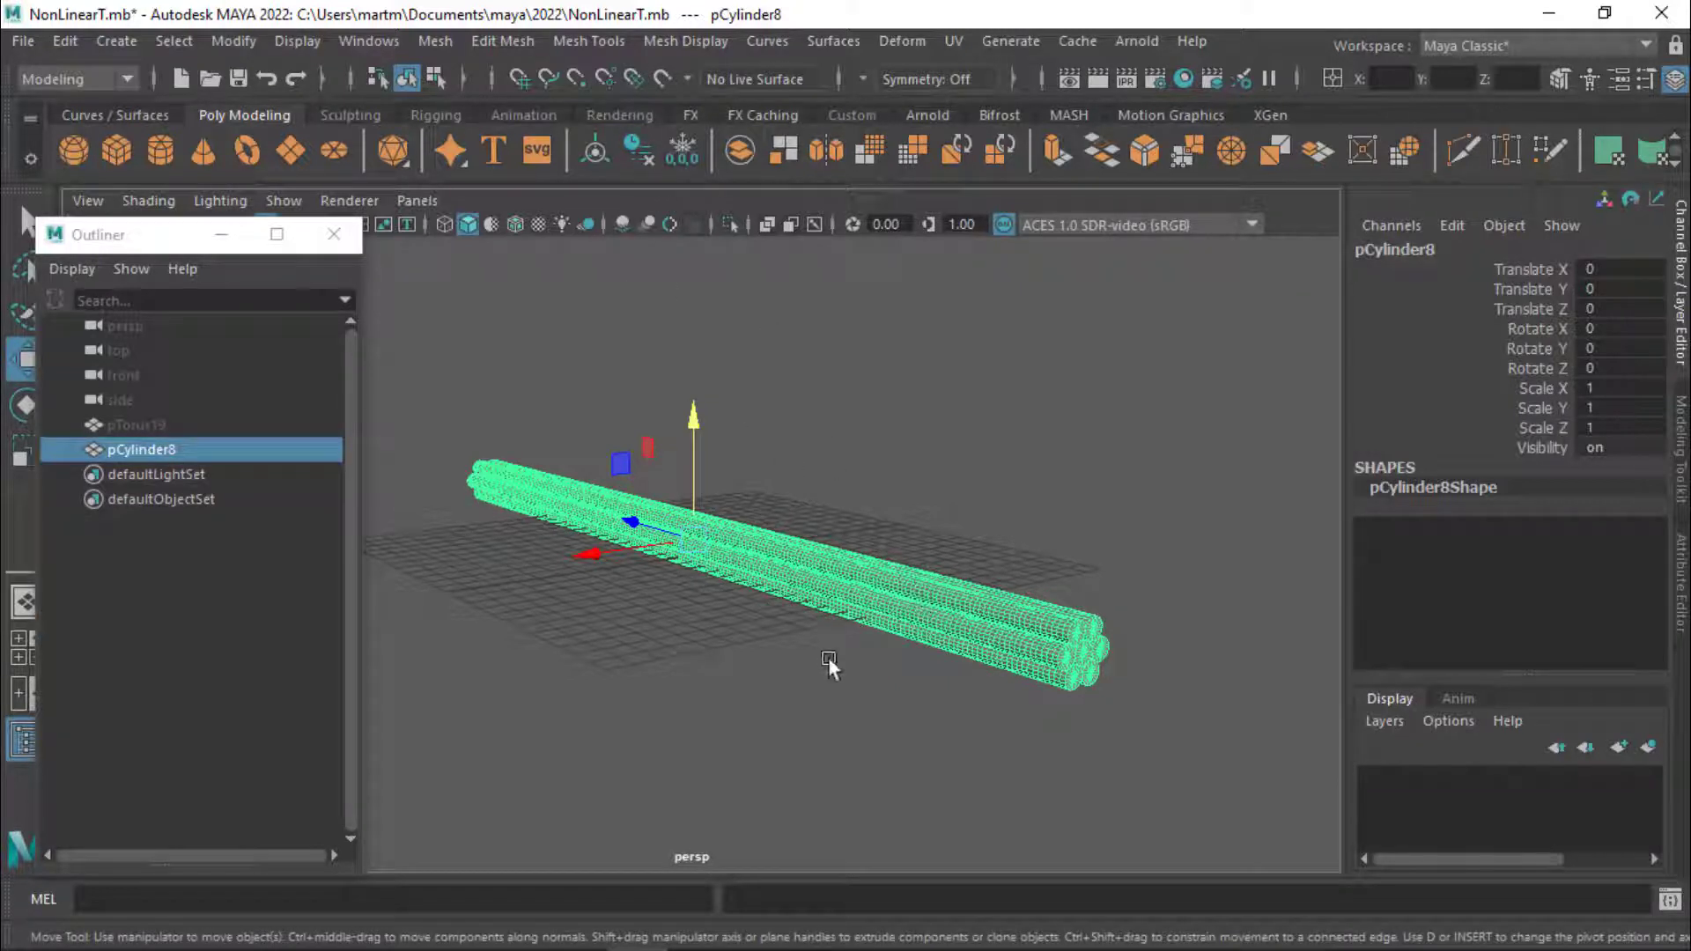
pyautogui.moveTo(796, 659)
pyautogui.keyDown('alt'); pyautogui.mouseDown()
pyautogui.moveTo(710, 636)
pyautogui.moveTo(993, 659)
pyautogui.moveTo(944, 680)
pyautogui.moveTo(937, 705)
pyautogui.moveTo(1008, 718)
pyautogui.moveTo(987, 706)
pyautogui.mouseUp(); pyautogui.keyUp('alt')
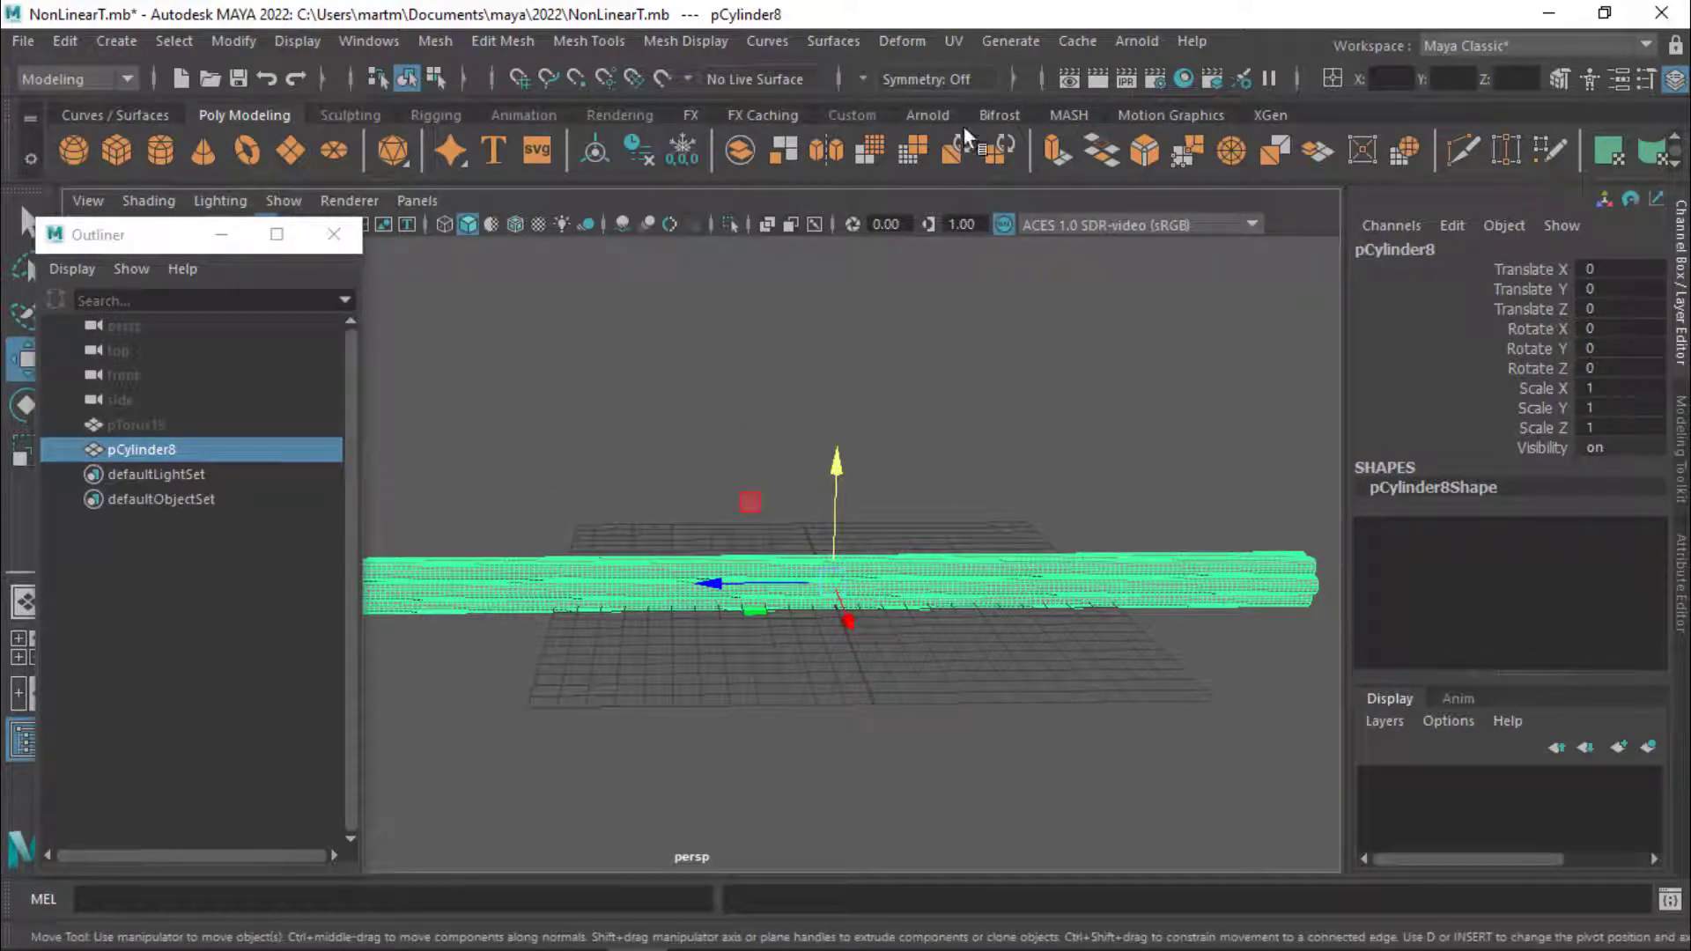
# - Add a nonlinear Twist deformer (twist1) to pCylinder8
pyautogui.click(904, 43)
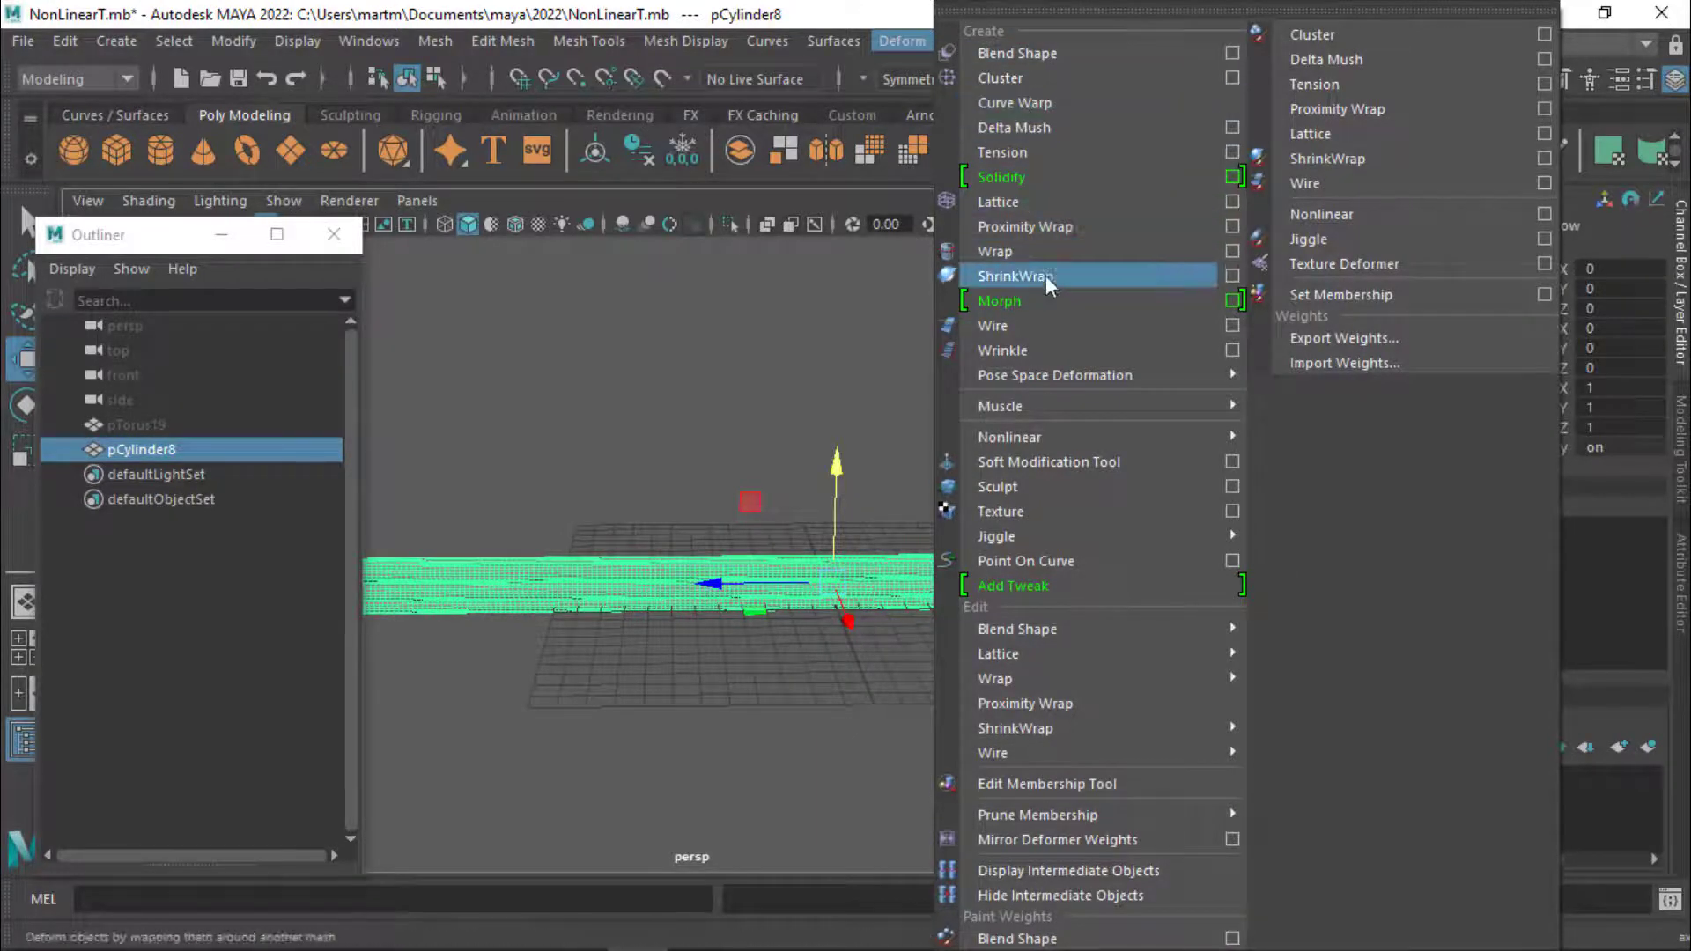
pyautogui.moveTo(1010, 437)
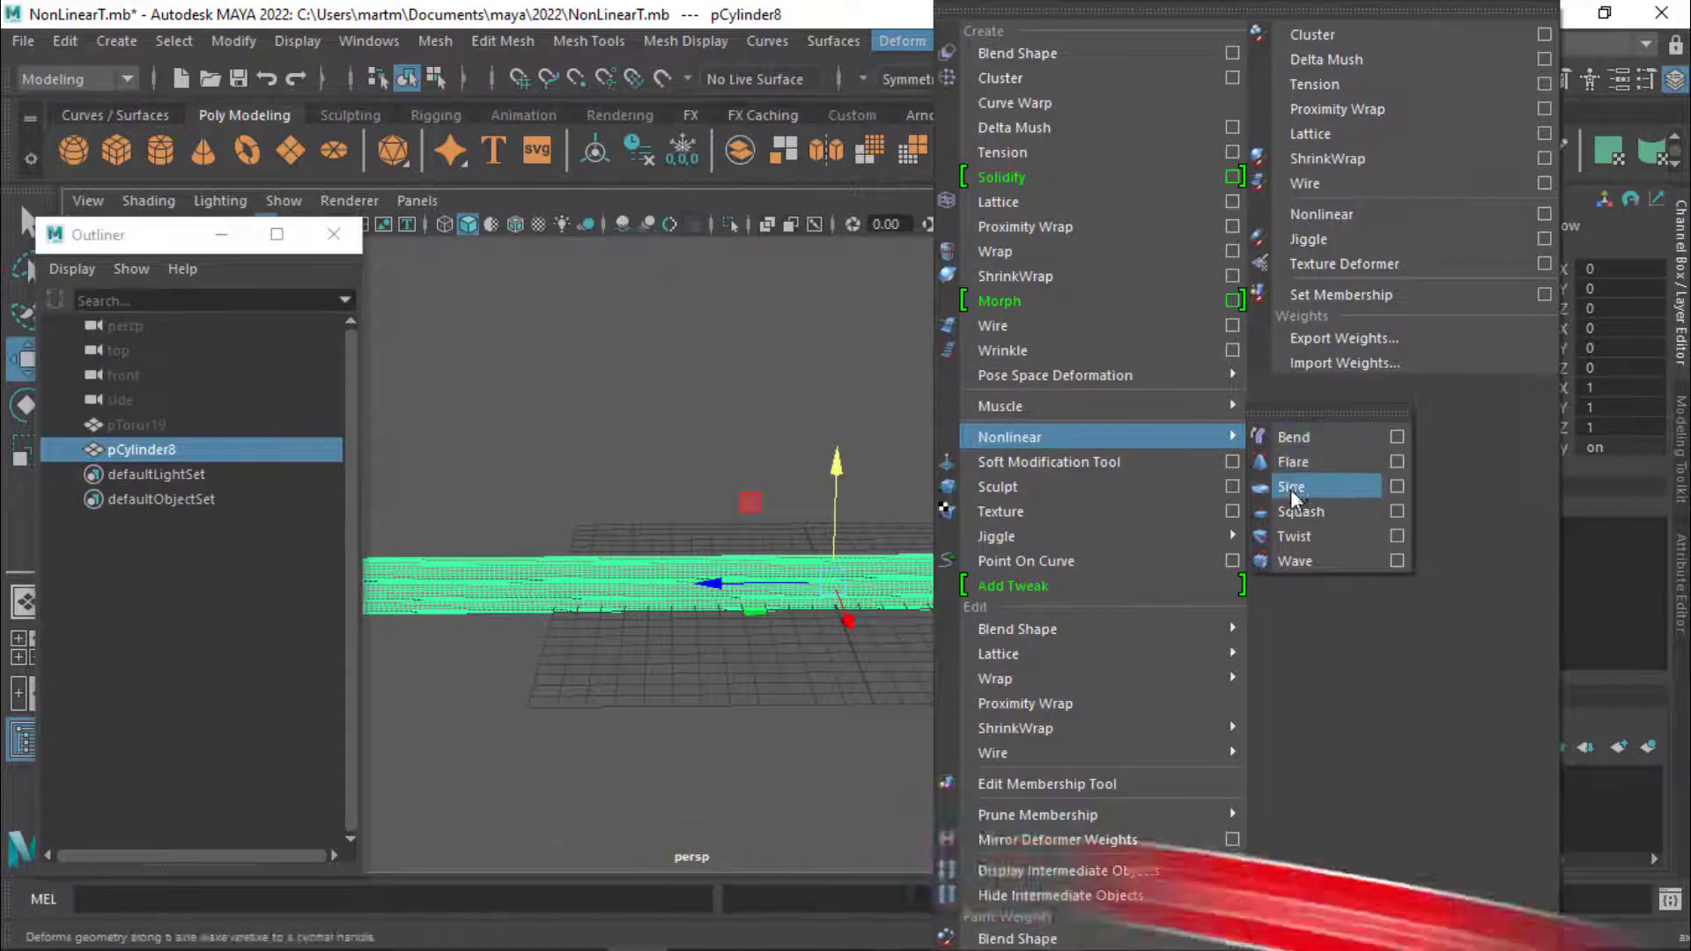
pyautogui.click(1294, 538)
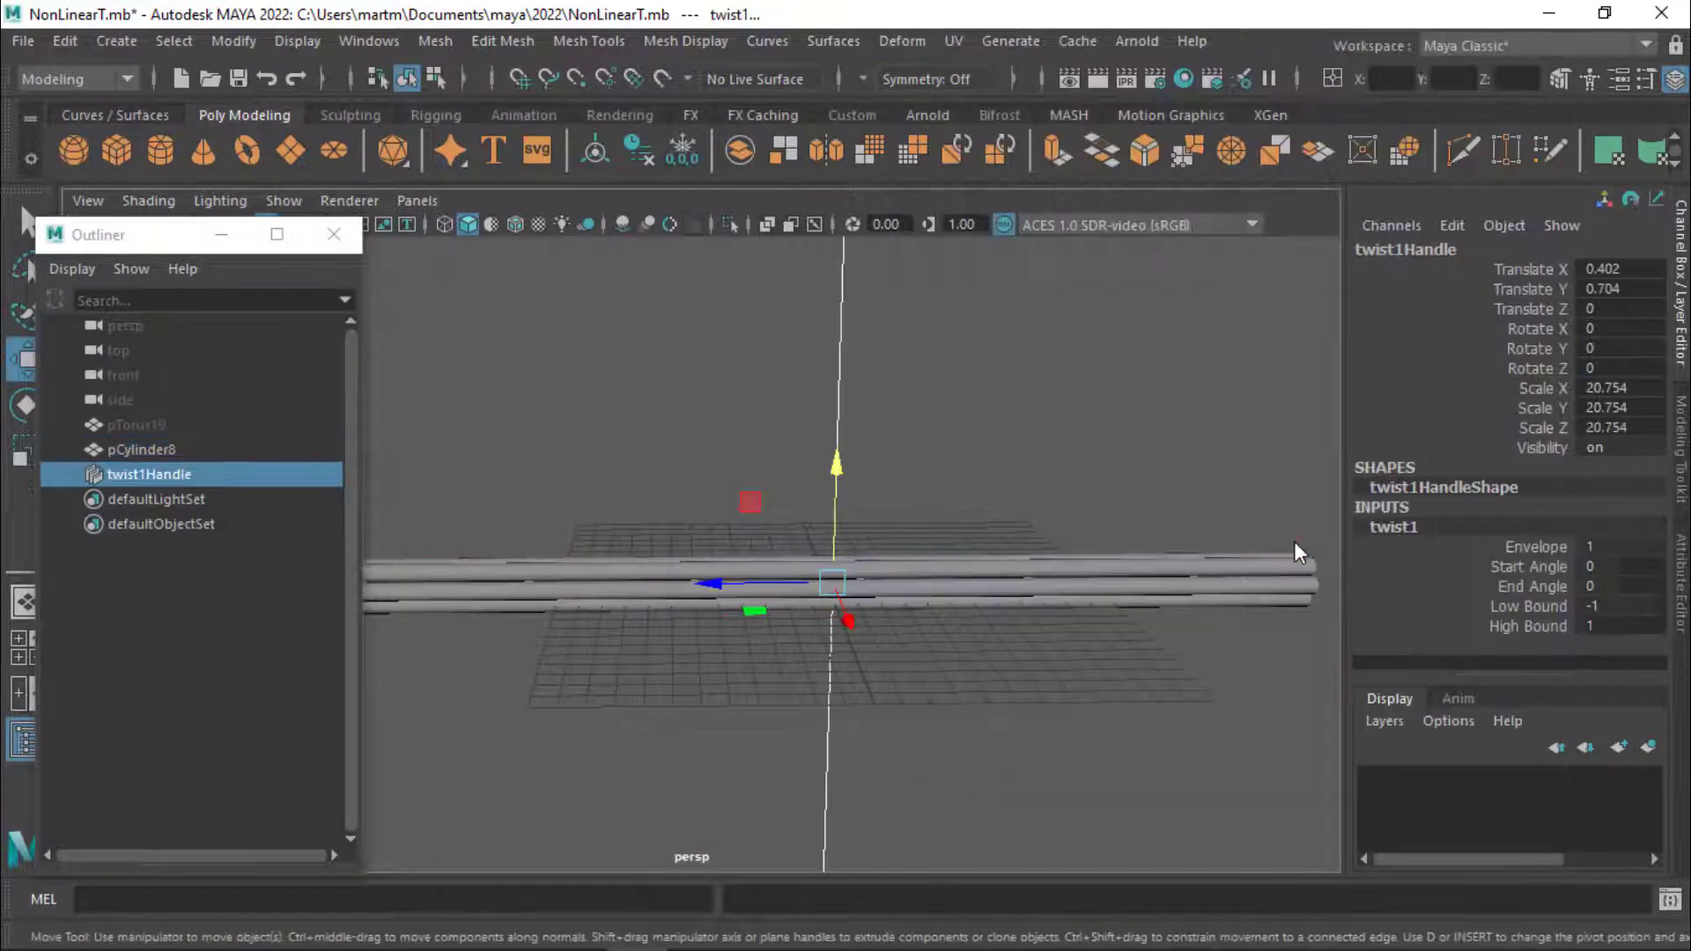
pyautogui.moveTo(1006, 622)
pyautogui.keyDown('alt'); pyautogui.mouseDown()
pyautogui.moveTo(704, 579)
pyautogui.moveTo(728, 587)
pyautogui.mouseUp(); pyautogui.keyUp('alt')
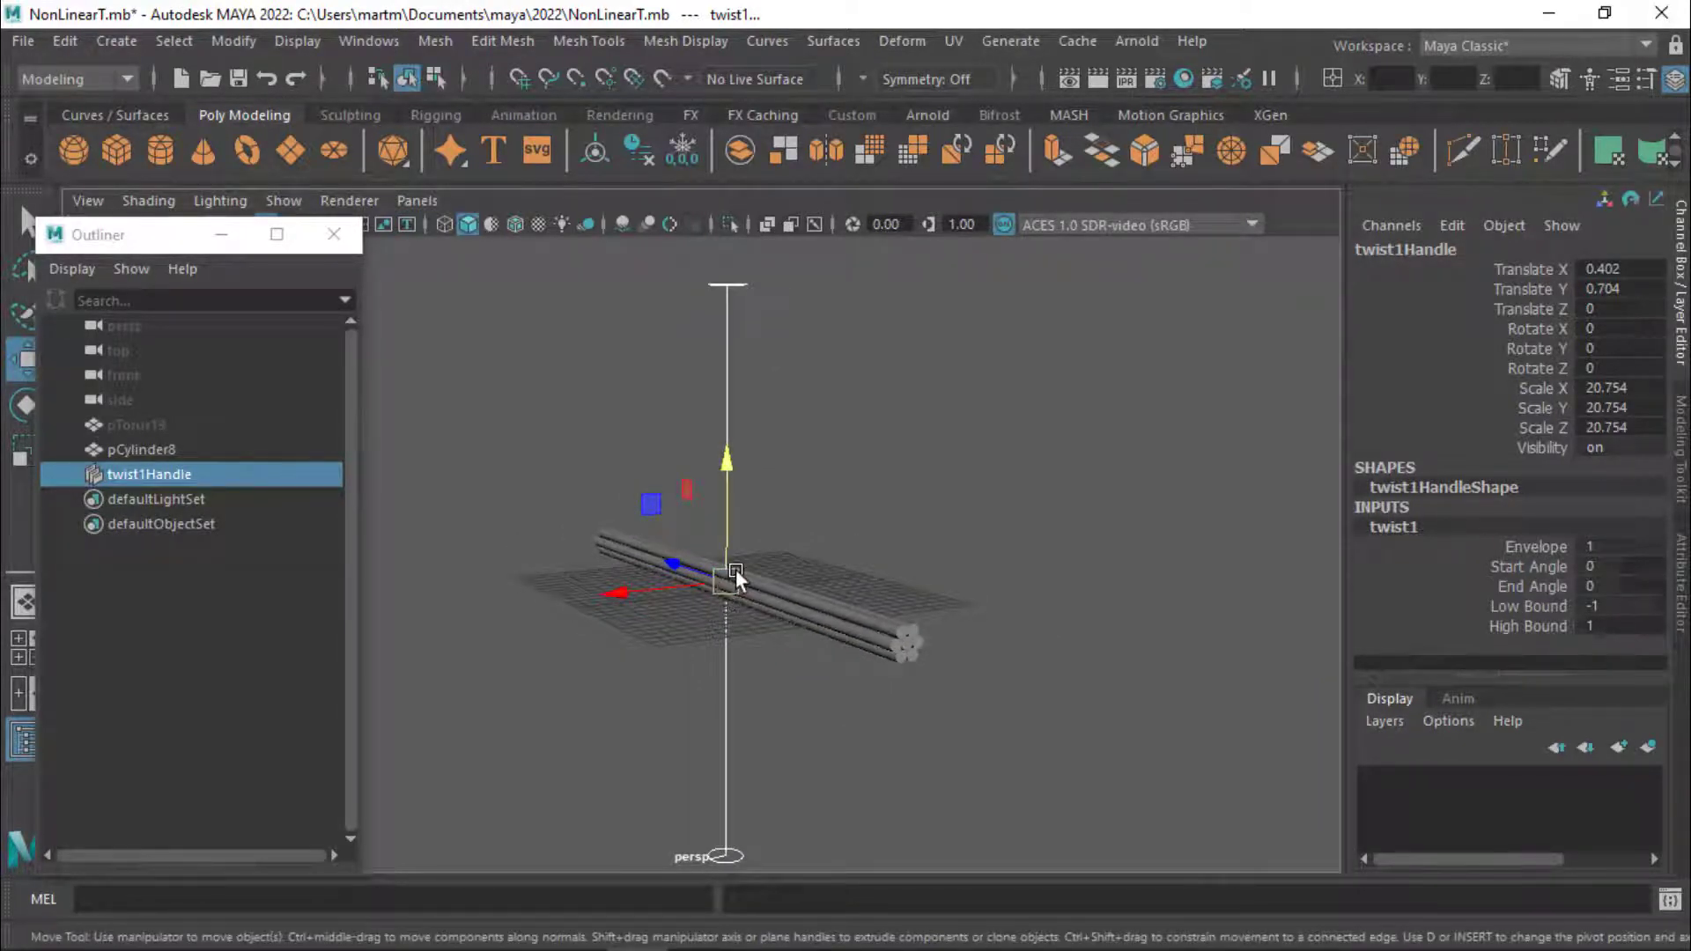
# - Set twist1Handle's Rotate X to 90 degrees
pyautogui.press('e')
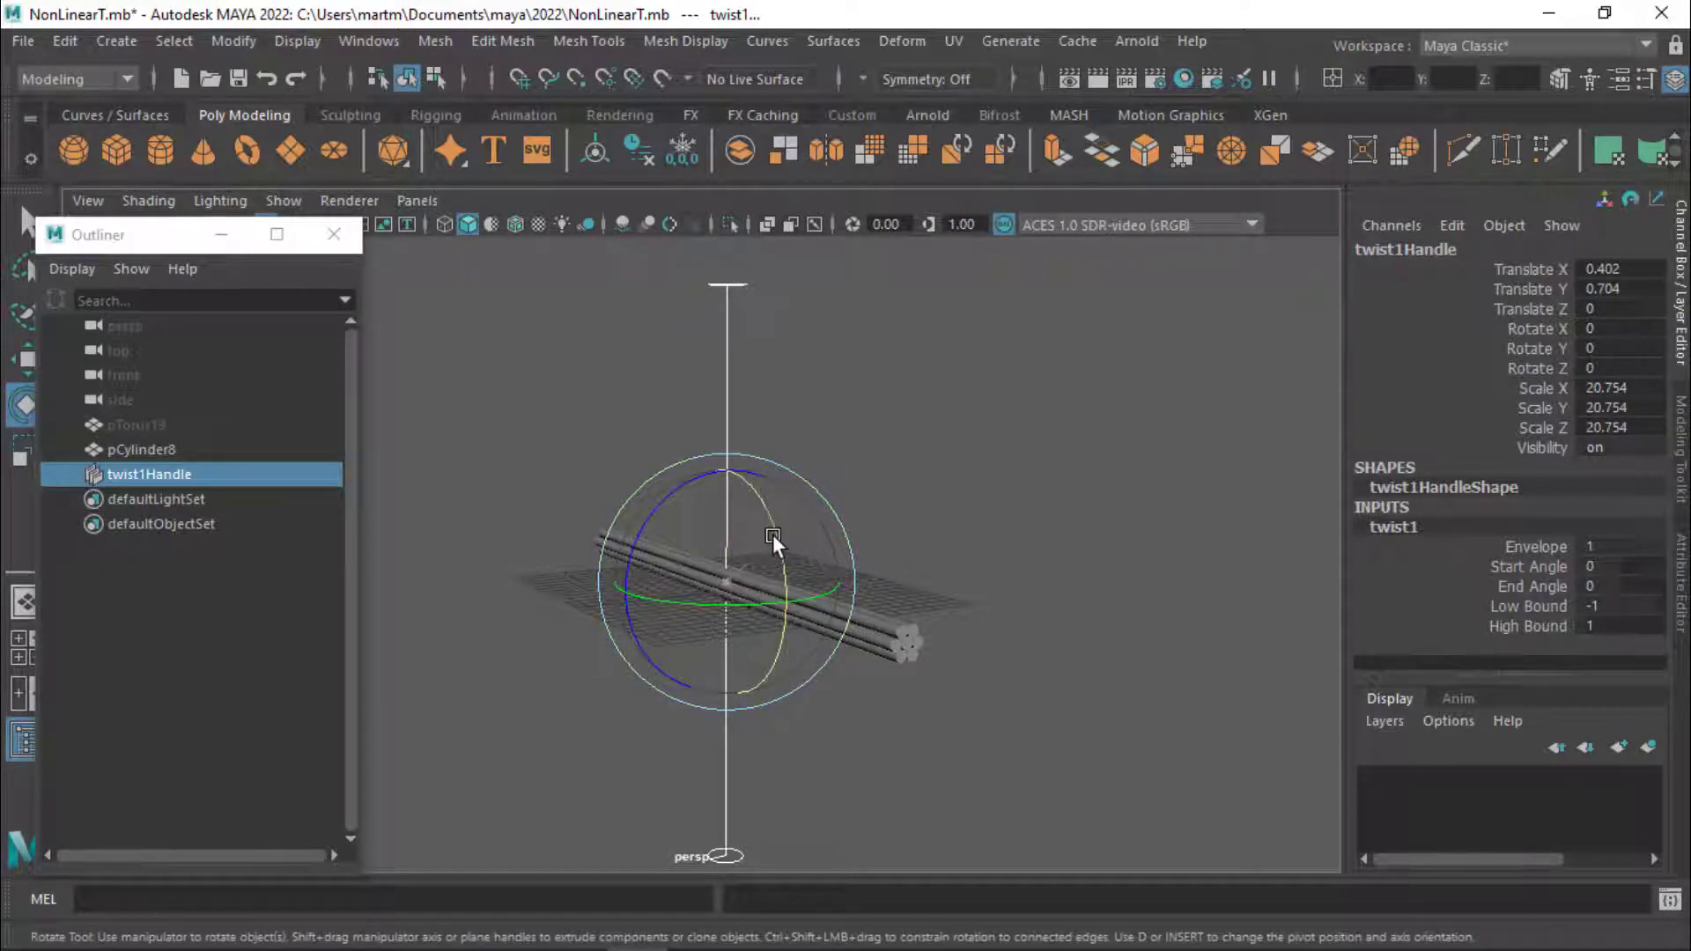
pyautogui.moveTo(772, 534); pyautogui.dragTo(774, 548)
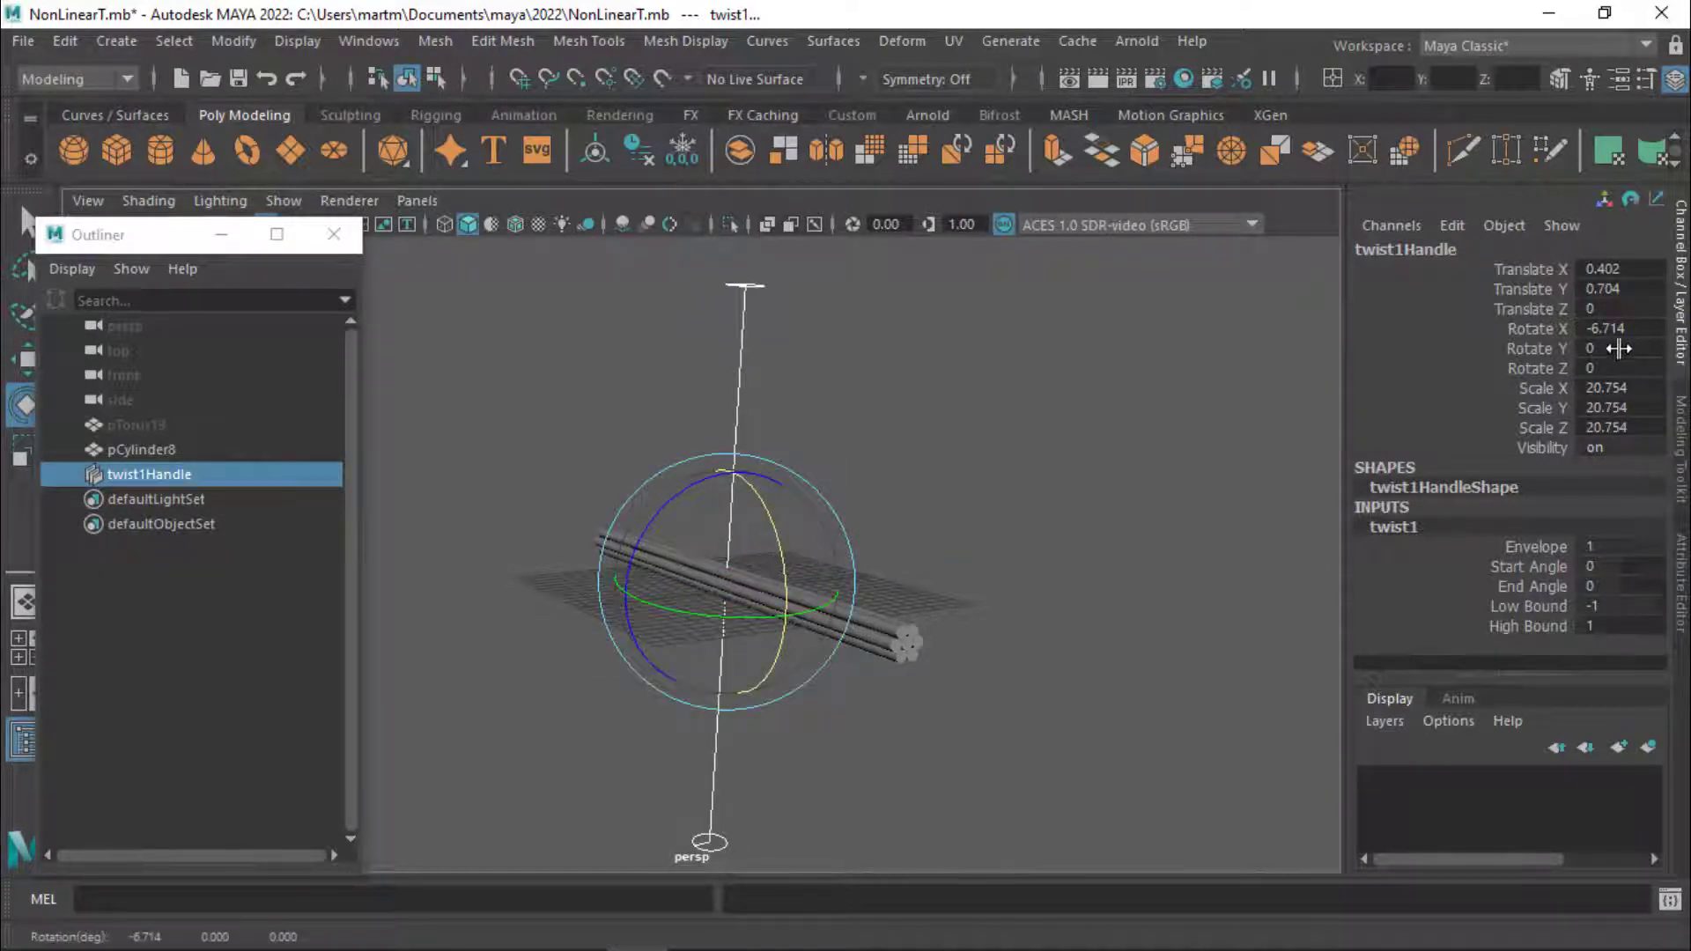
pyautogui.doubleClick(1634, 328)
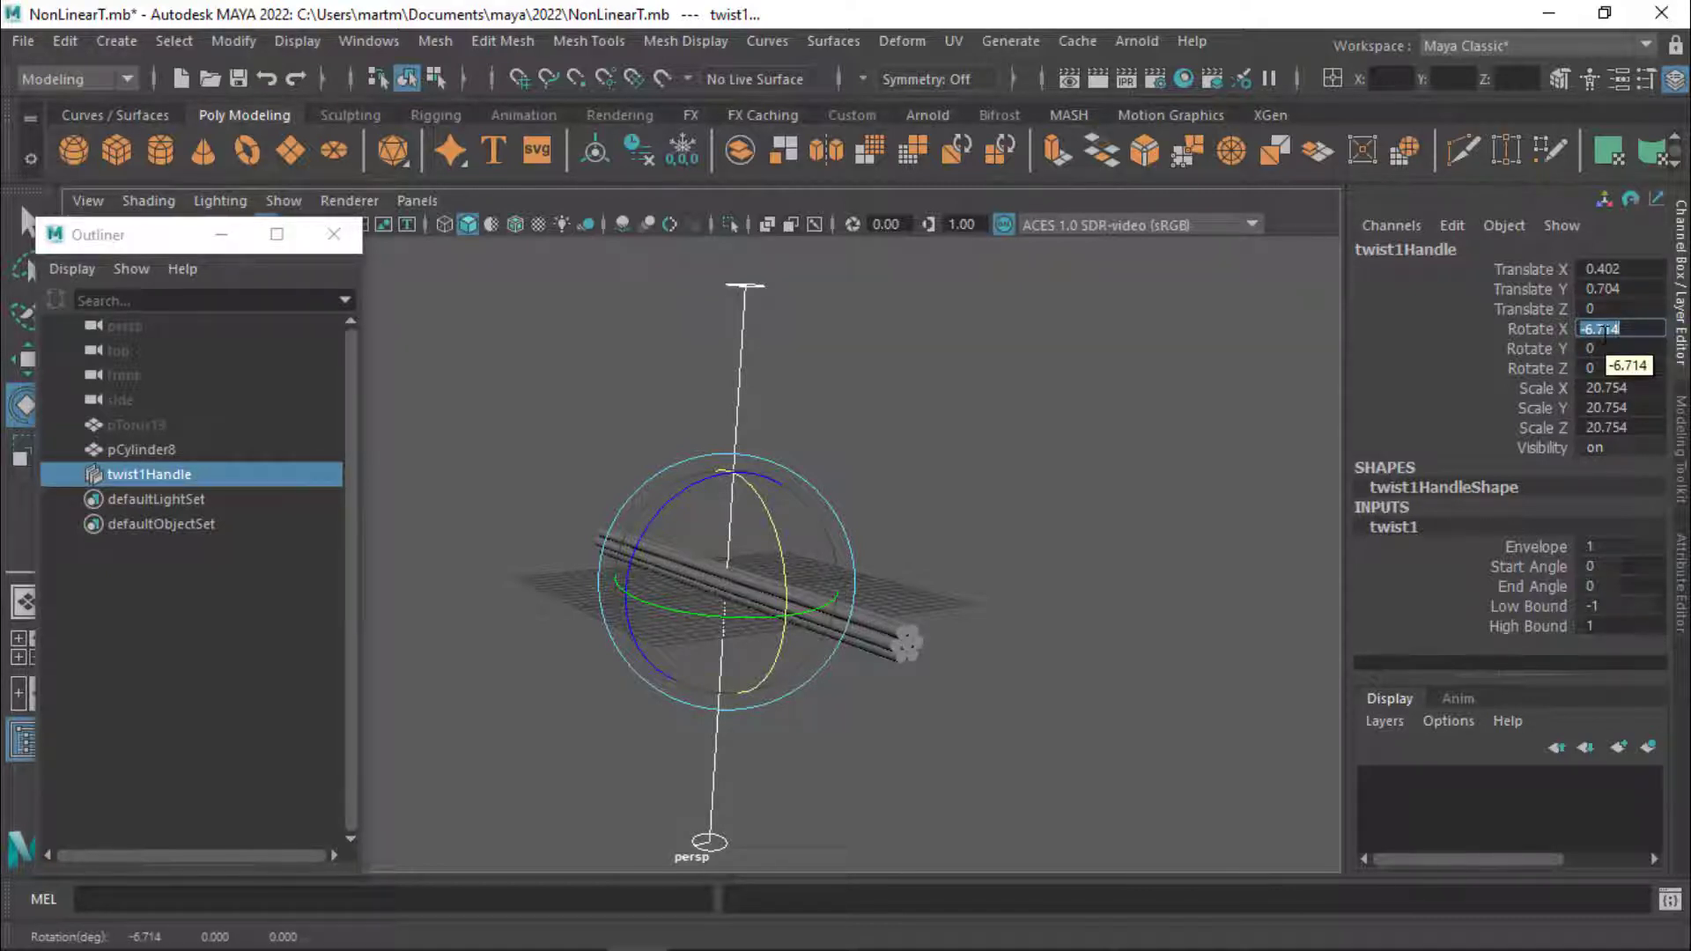
pyautogui.write('90')
pyautogui.press('Return')
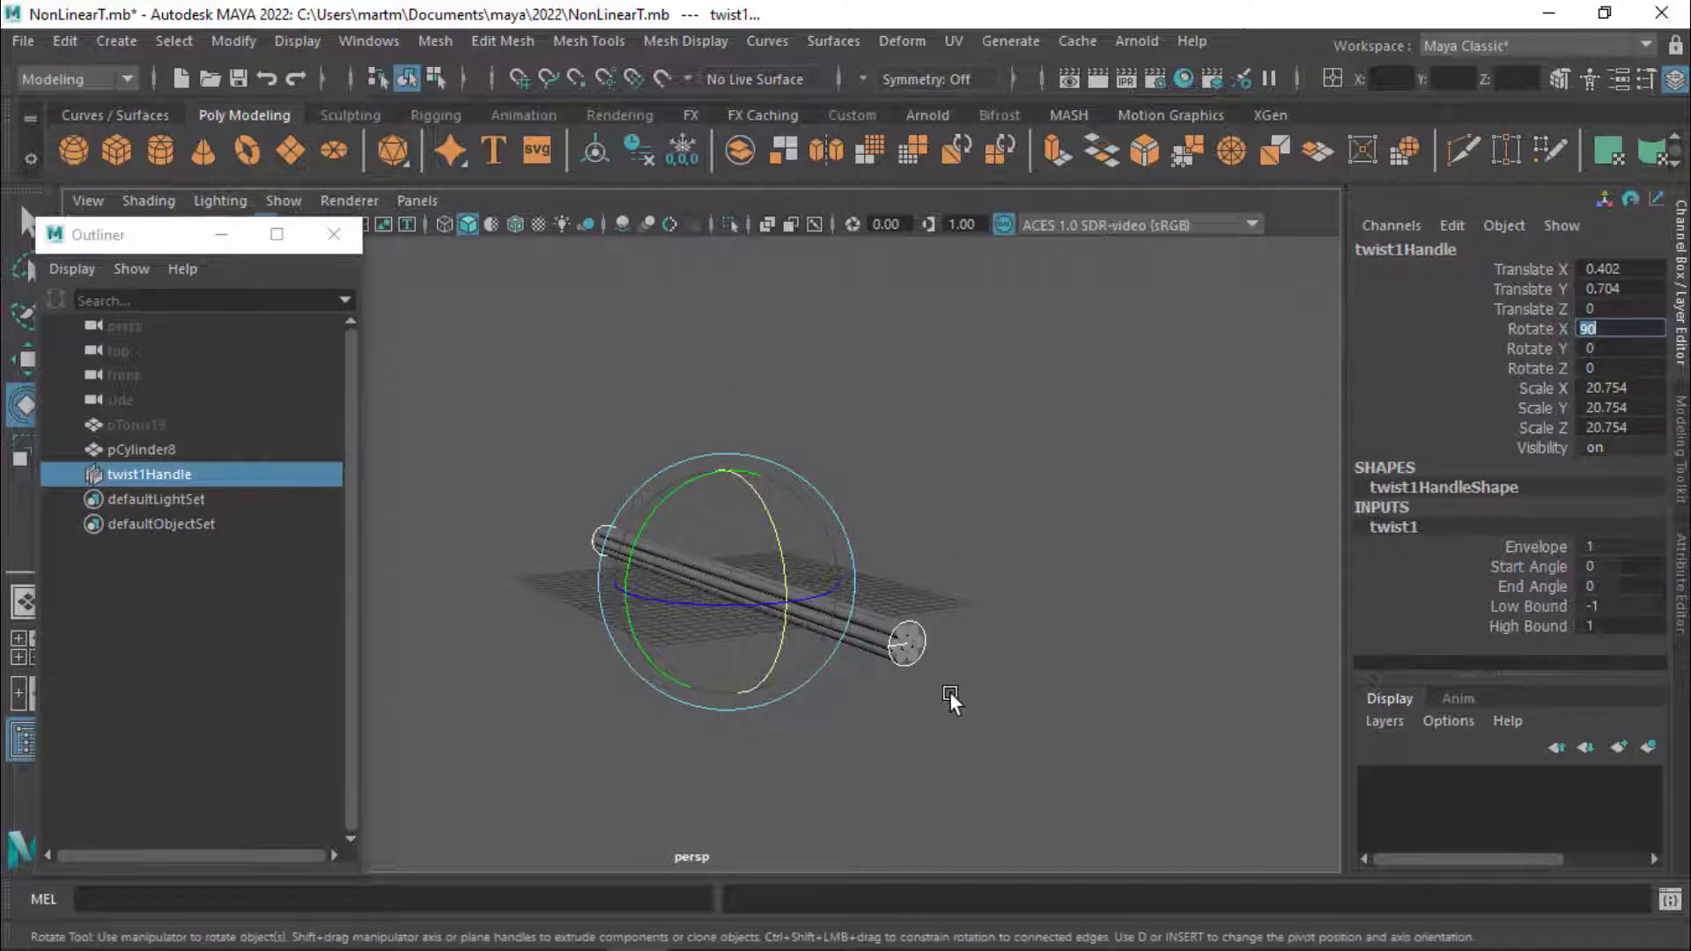
pyautogui.moveTo(950, 691)
pyautogui.keyDown('alt'); pyautogui.mouseDown()
pyautogui.moveTo(1095, 704)
pyautogui.moveTo(992, 733)
pyautogui.moveTo(1011, 705)
pyautogui.mouseUp(); pyautogui.keyUp('alt')
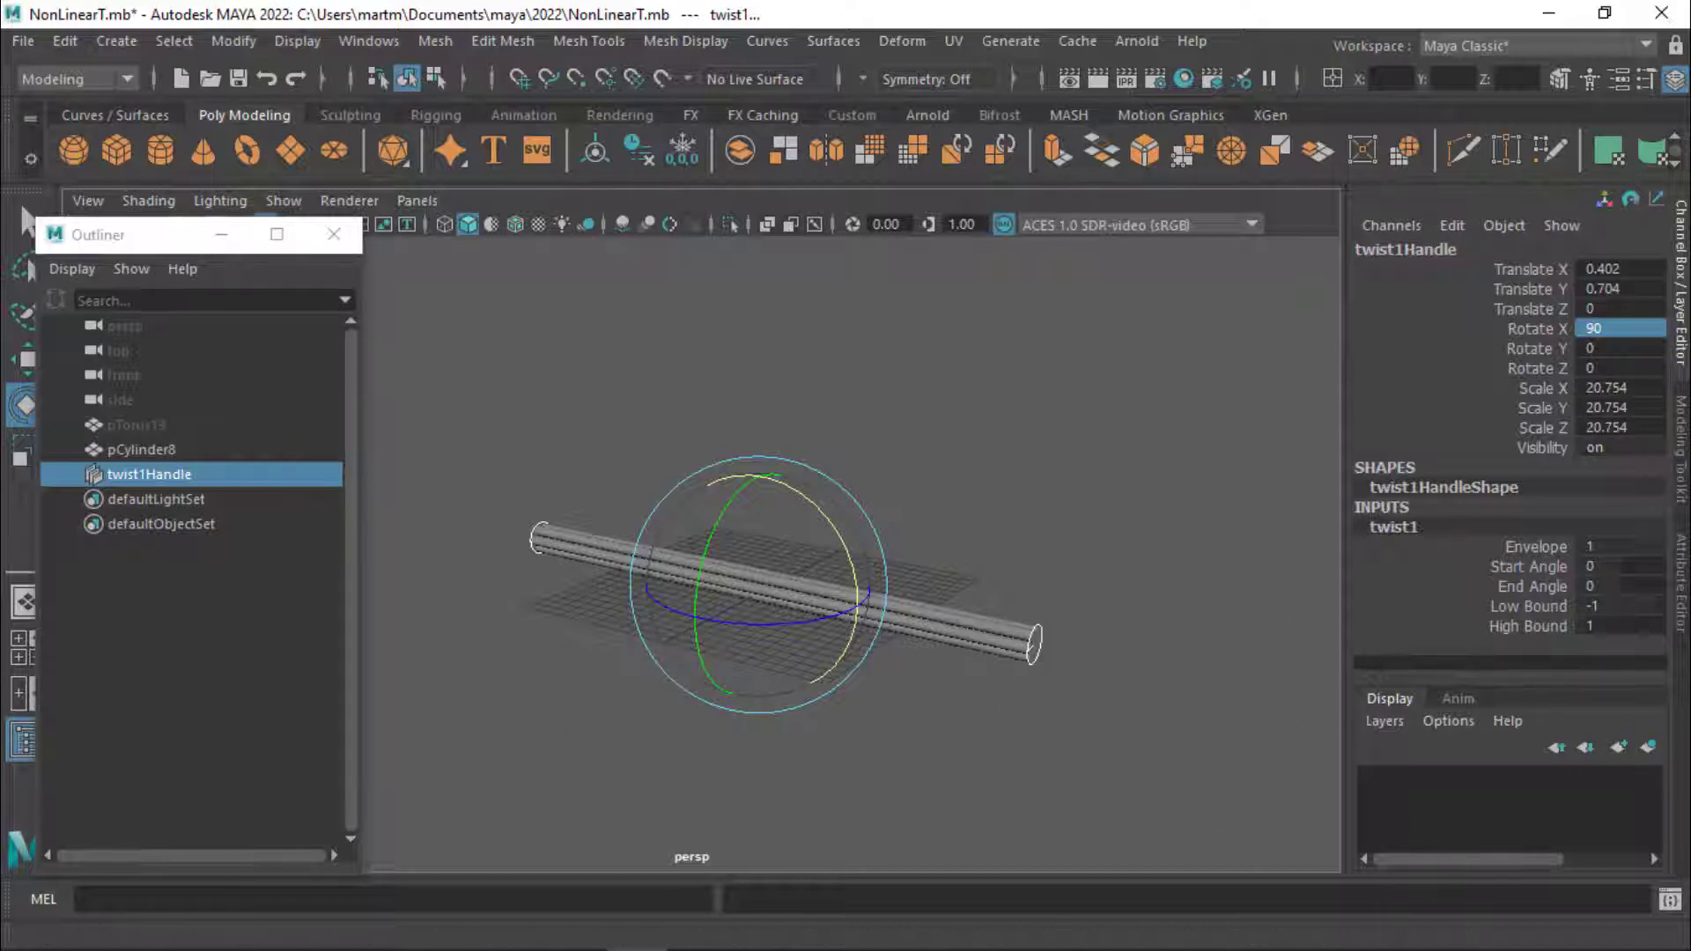
# - Set twist1's Start Angle to -859.437 and End Angle to 859.437, then adjust Low Bound
pyautogui.click(1683, 608)
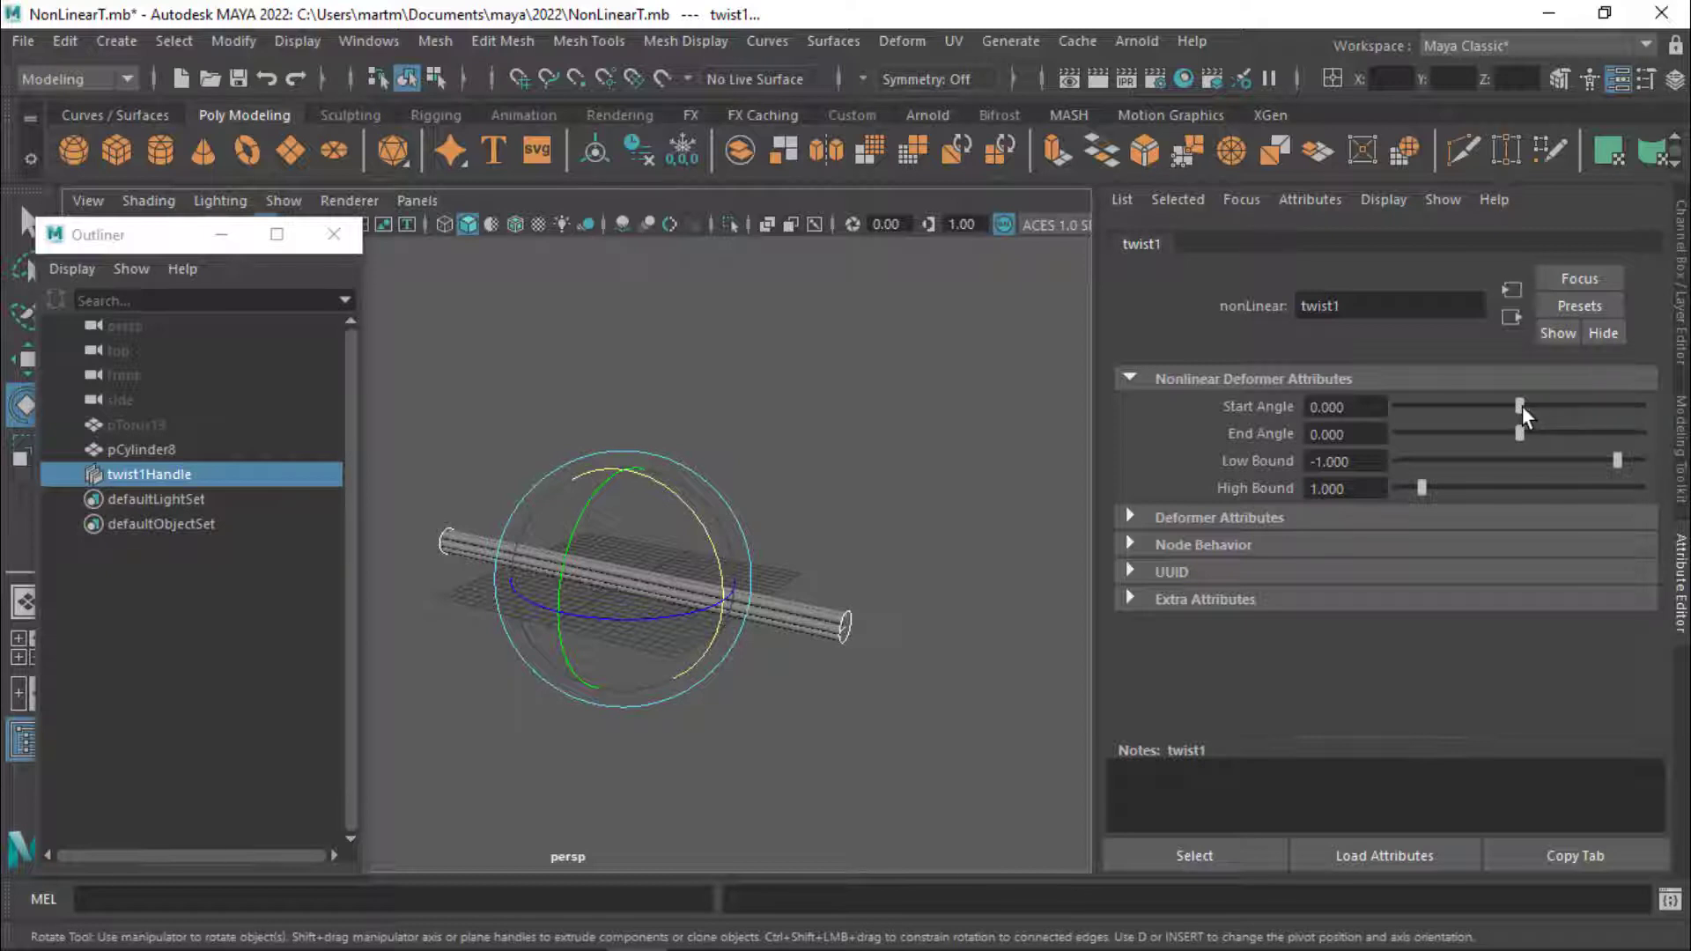
pyautogui.moveTo(1522, 407); pyautogui.dragTo(1391, 411)
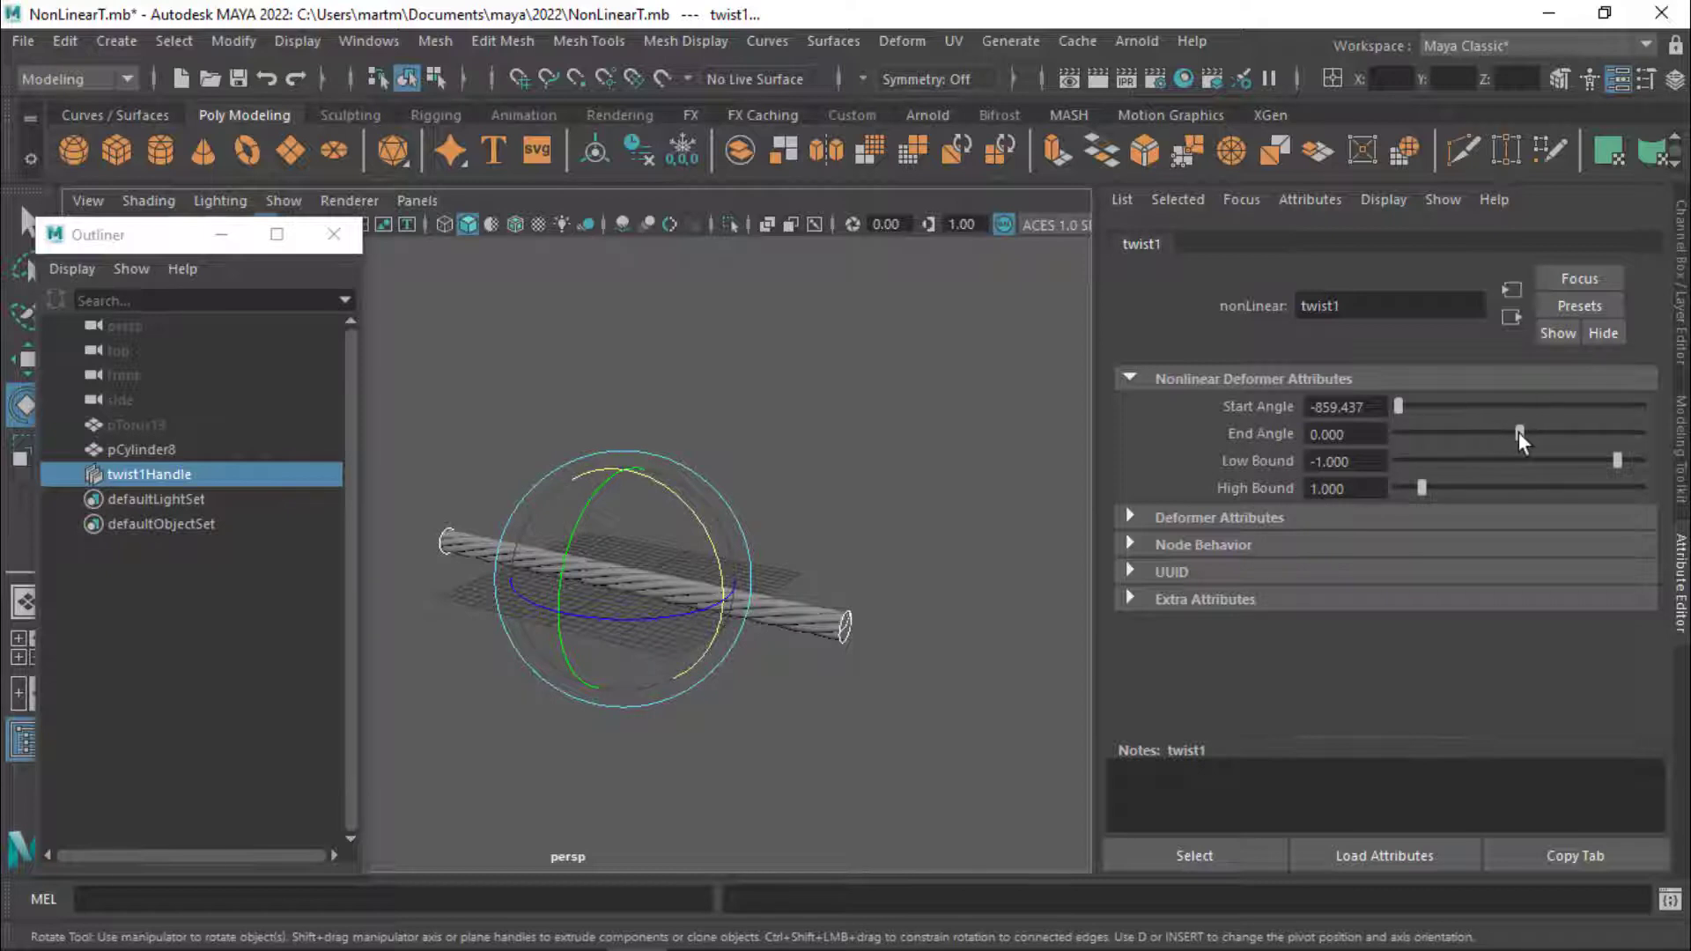
pyautogui.moveTo(1518, 431)
pyautogui.mouseDown()
pyautogui.moveTo(1606, 437)
pyautogui.moveTo(1587, 438)
pyautogui.mouseUp()
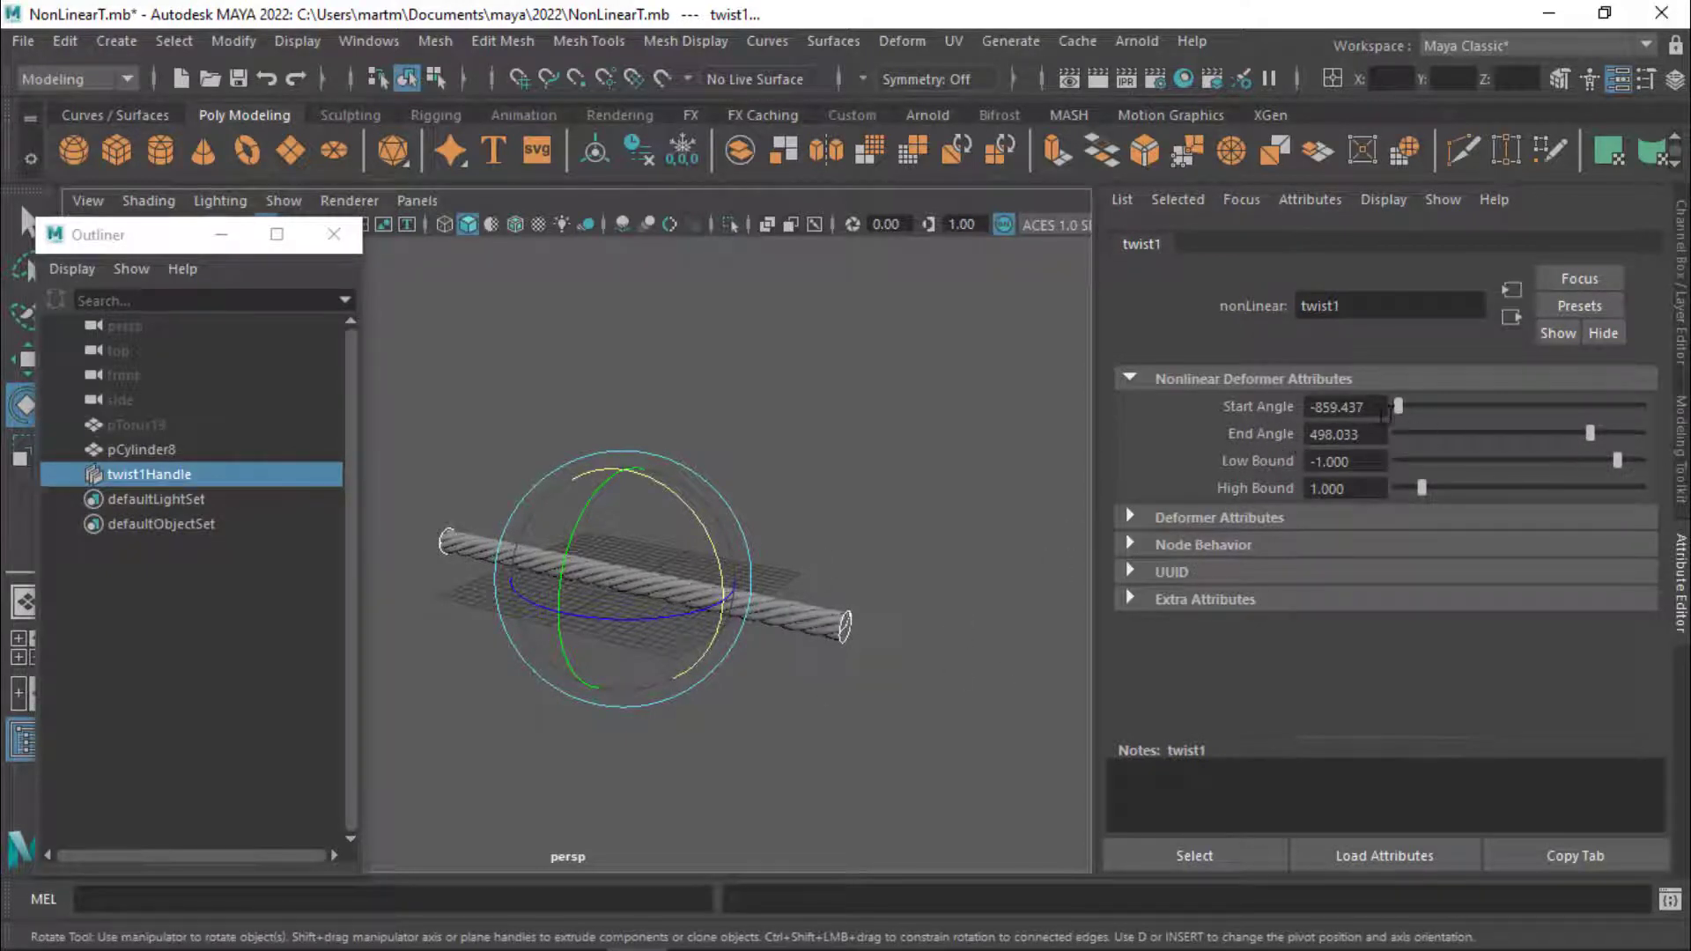
pyautogui.moveTo(1398, 408)
pyautogui.mouseDown()
pyautogui.moveTo(1561, 415)
pyautogui.moveTo(1398, 413)
pyautogui.mouseUp()
pyautogui.moveTo(1586, 432)
pyautogui.mouseDown()
pyautogui.moveTo(1442, 451)
pyautogui.moveTo(1433, 417)
pyautogui.moveTo(1622, 433)
pyautogui.moveTo(1520, 443)
pyautogui.moveTo(1518, 403)
pyautogui.mouseUp()
pyautogui.doubleClick(1349, 434)
pyautogui.write('859.437')
pyautogui.press('Return')
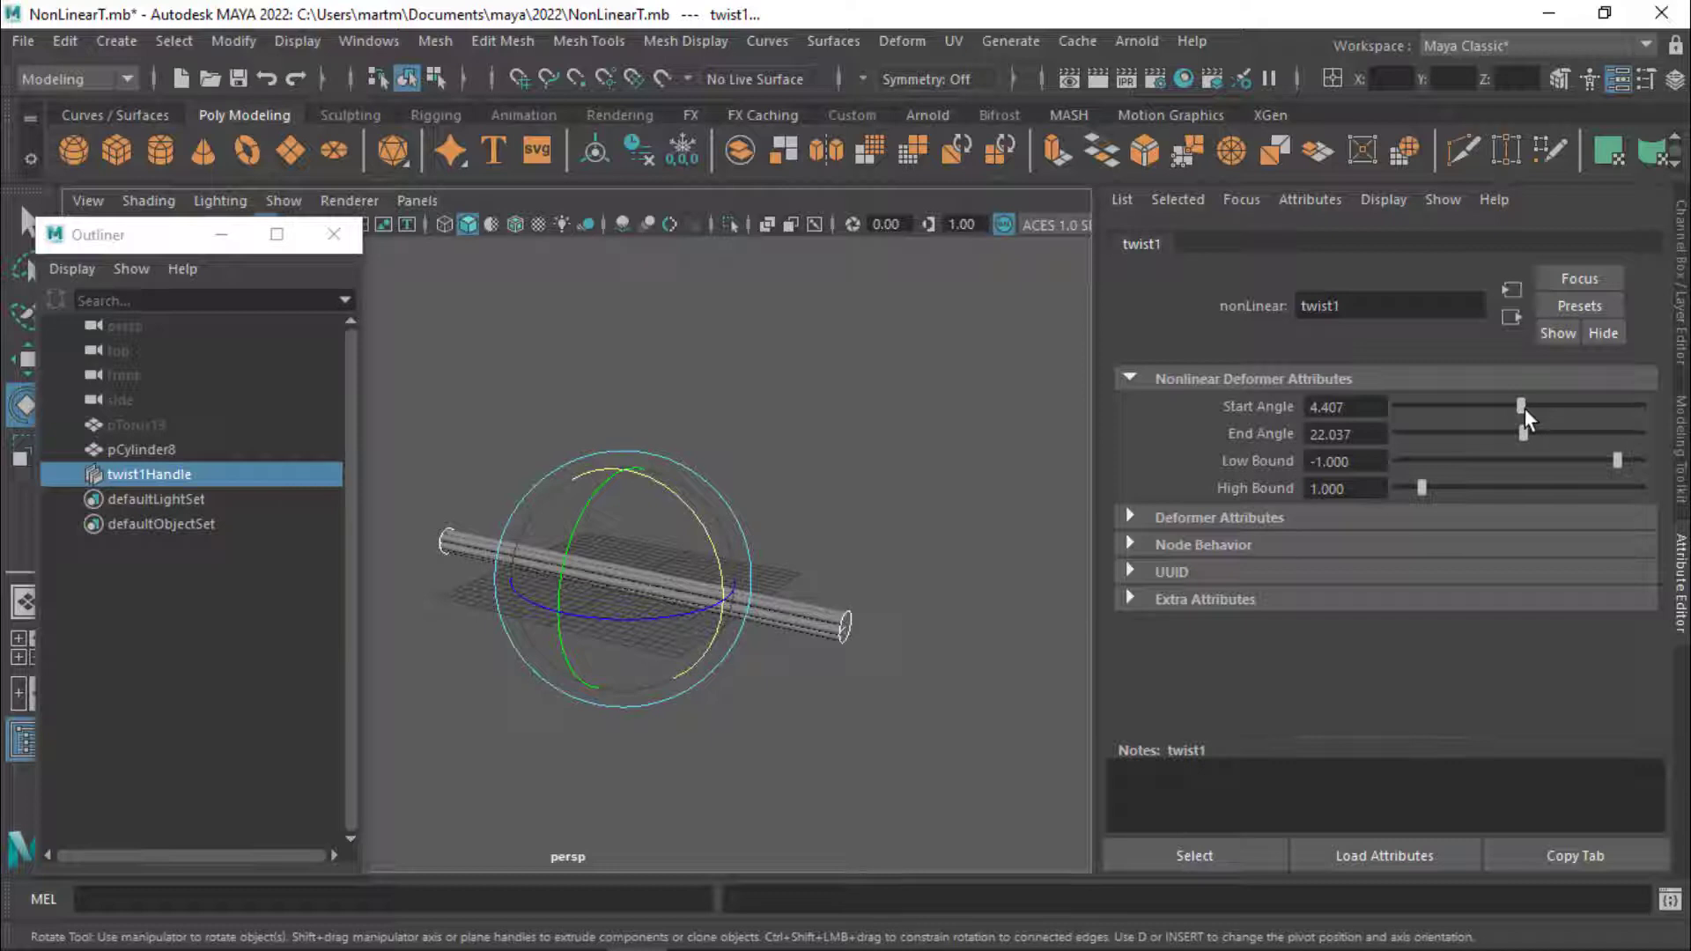
pyautogui.moveTo(1525, 407); pyautogui.dragTo(1375, 406)
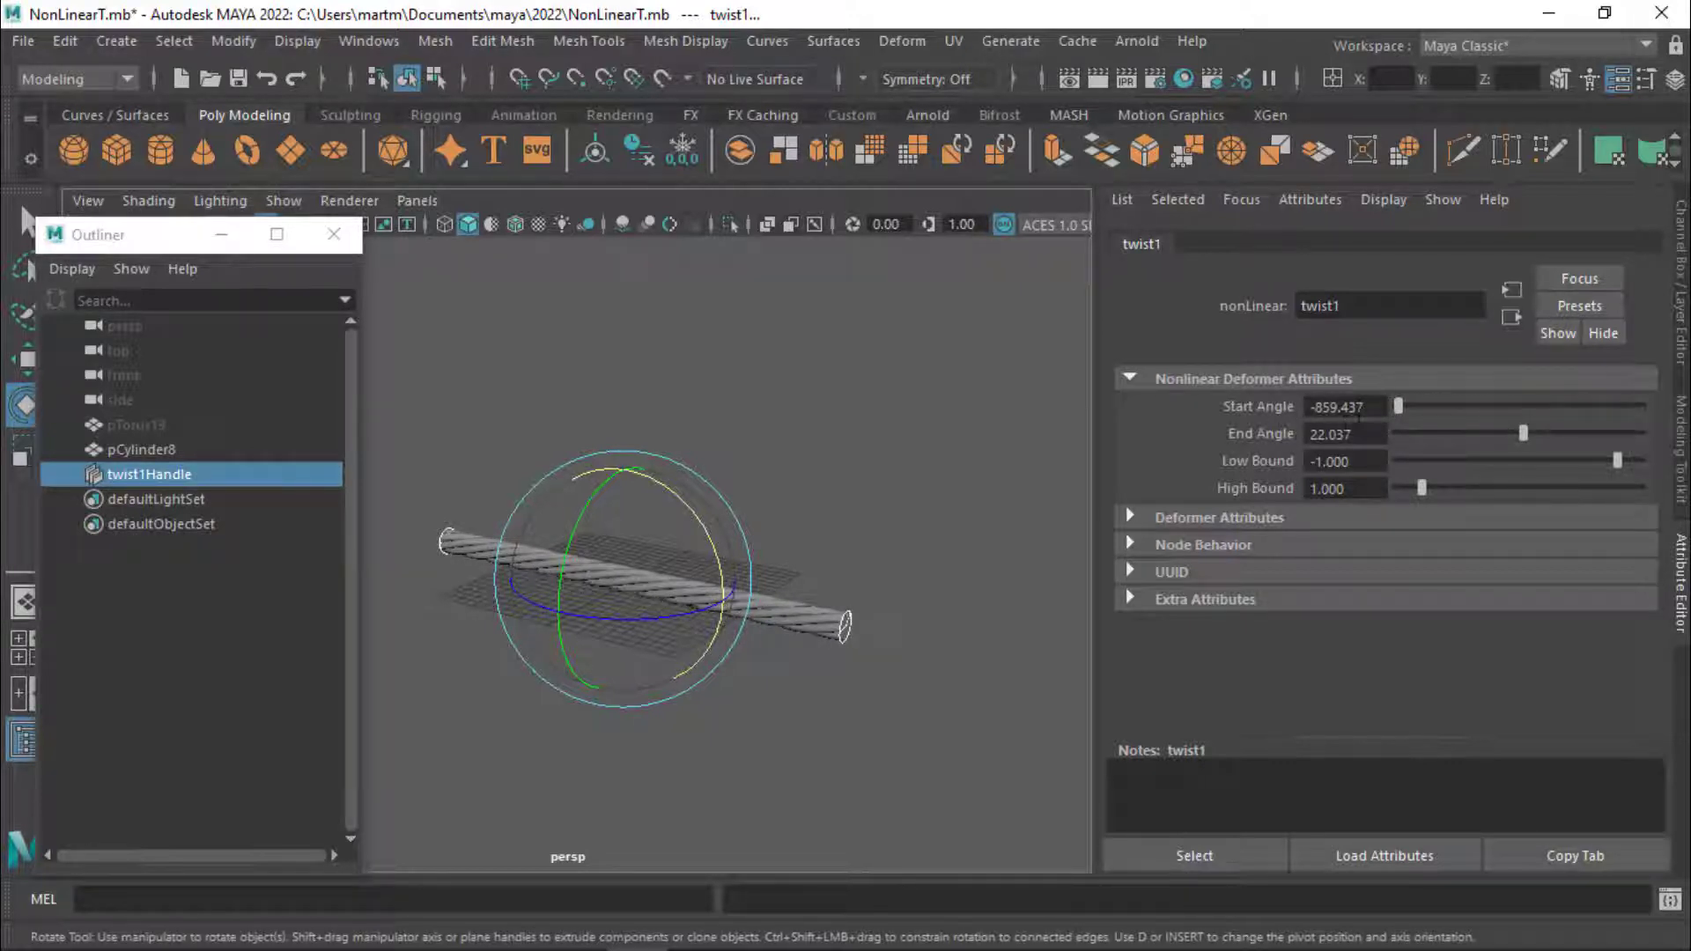
pyautogui.moveTo(1524, 435); pyautogui.dragTo(1641, 435)
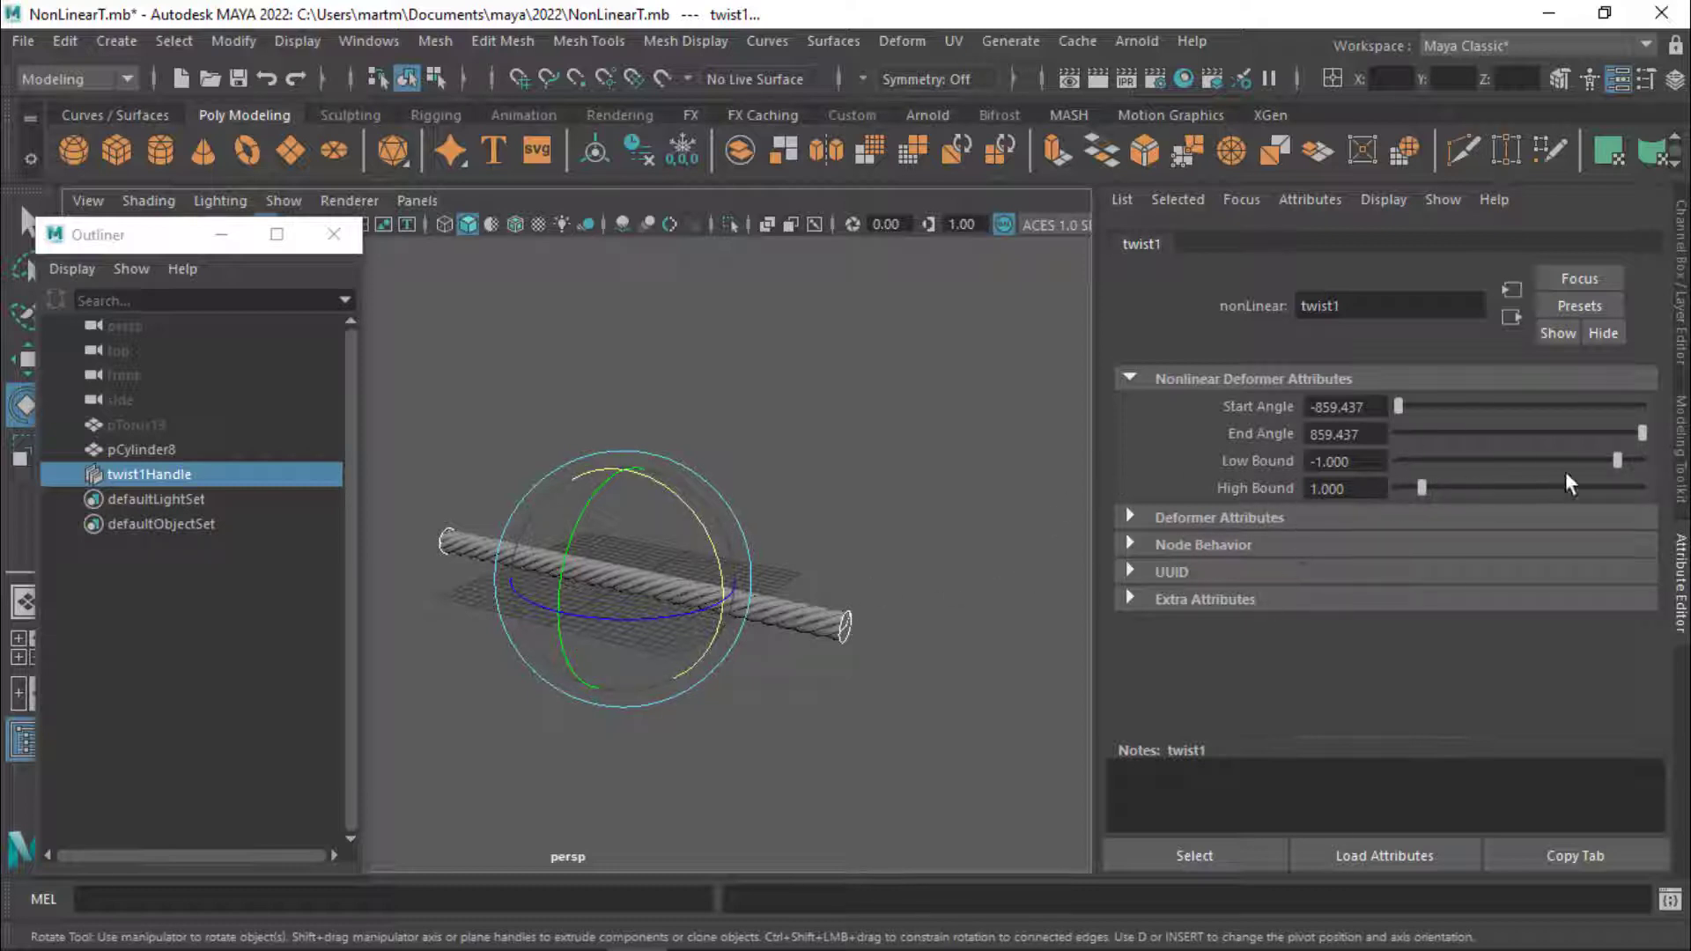
pyautogui.moveTo(1610, 459)
pyautogui.mouseDown()
pyautogui.moveTo(1643, 465)
pyautogui.moveTo(1598, 470)
pyautogui.moveTo(1638, 470)
pyautogui.mouseUp()
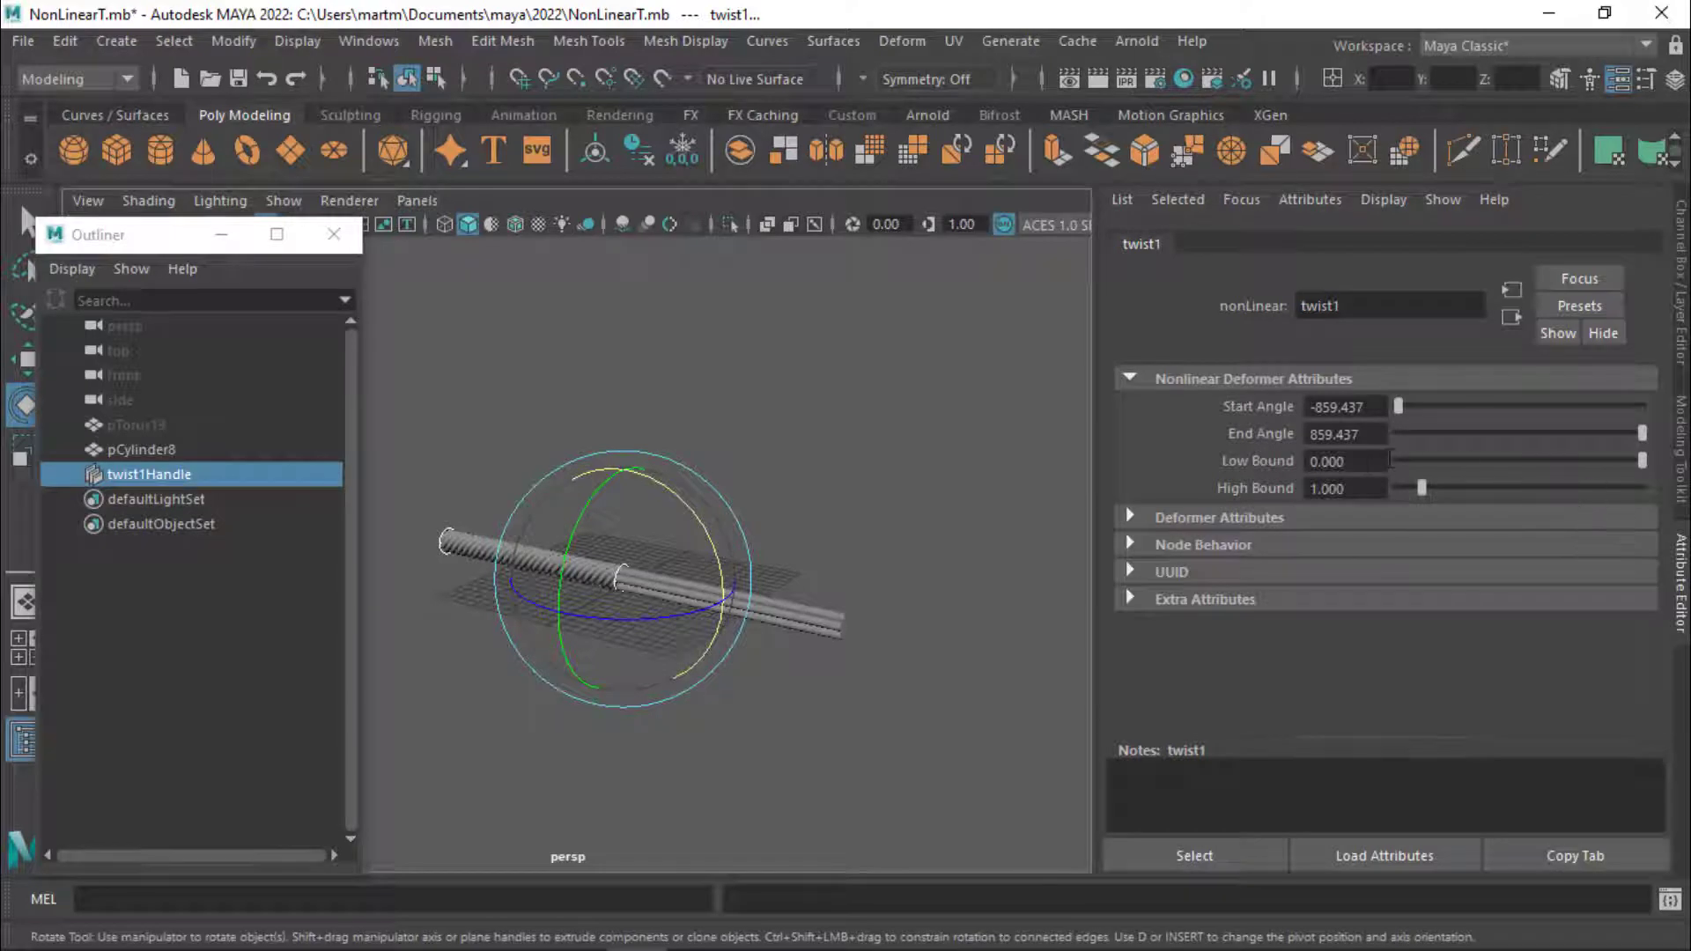
# - Set Low Bound to -1, then adjust High and Low Bound to narrow the twist
pyautogui.click(1385, 462)
pyautogui.write('-1')
pyautogui.press('Return')
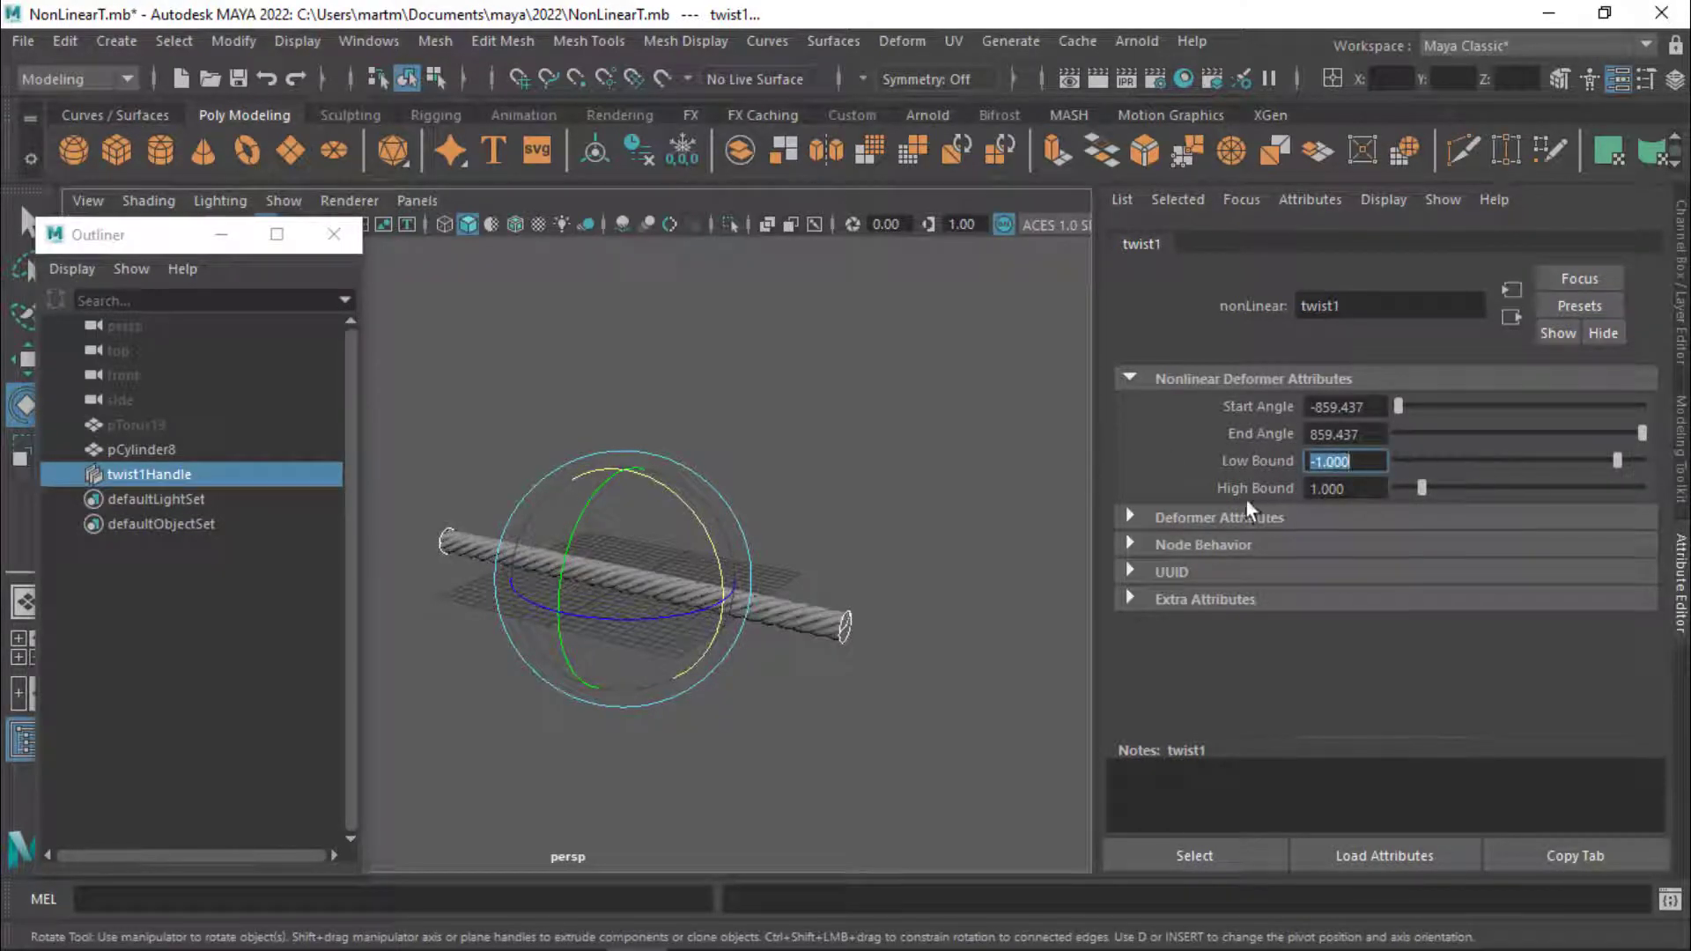
pyautogui.moveTo(1421, 487); pyautogui.dragTo(1396, 499)
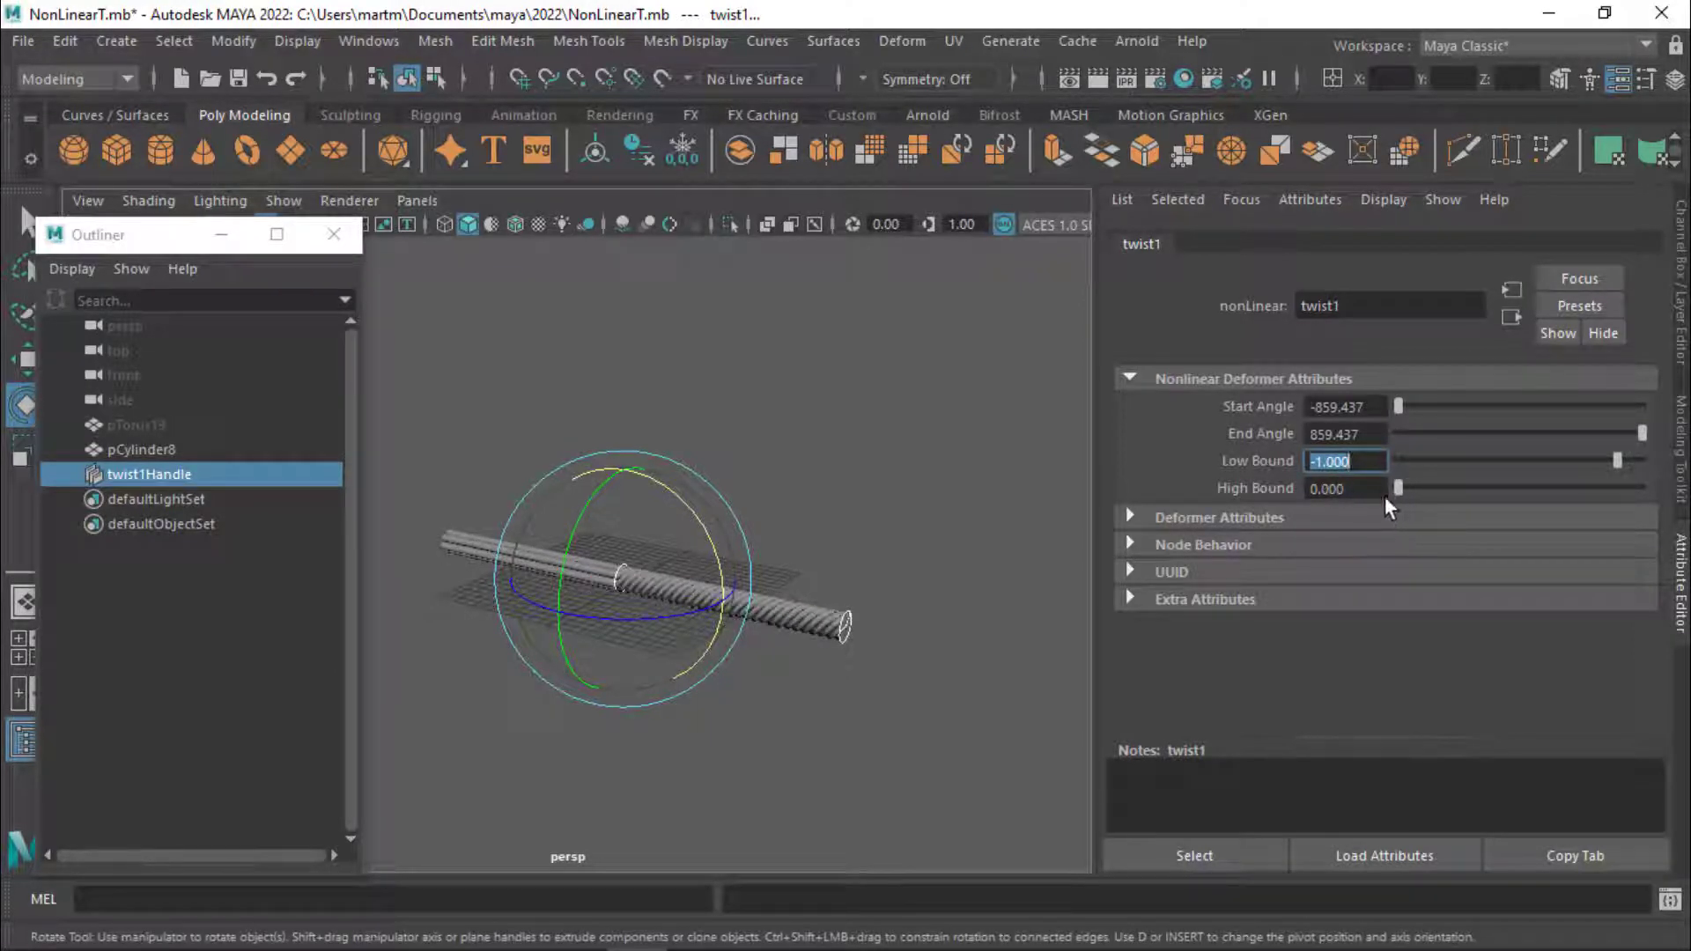
pyautogui.moveTo(1617, 460); pyautogui.dragTo(1624, 460)
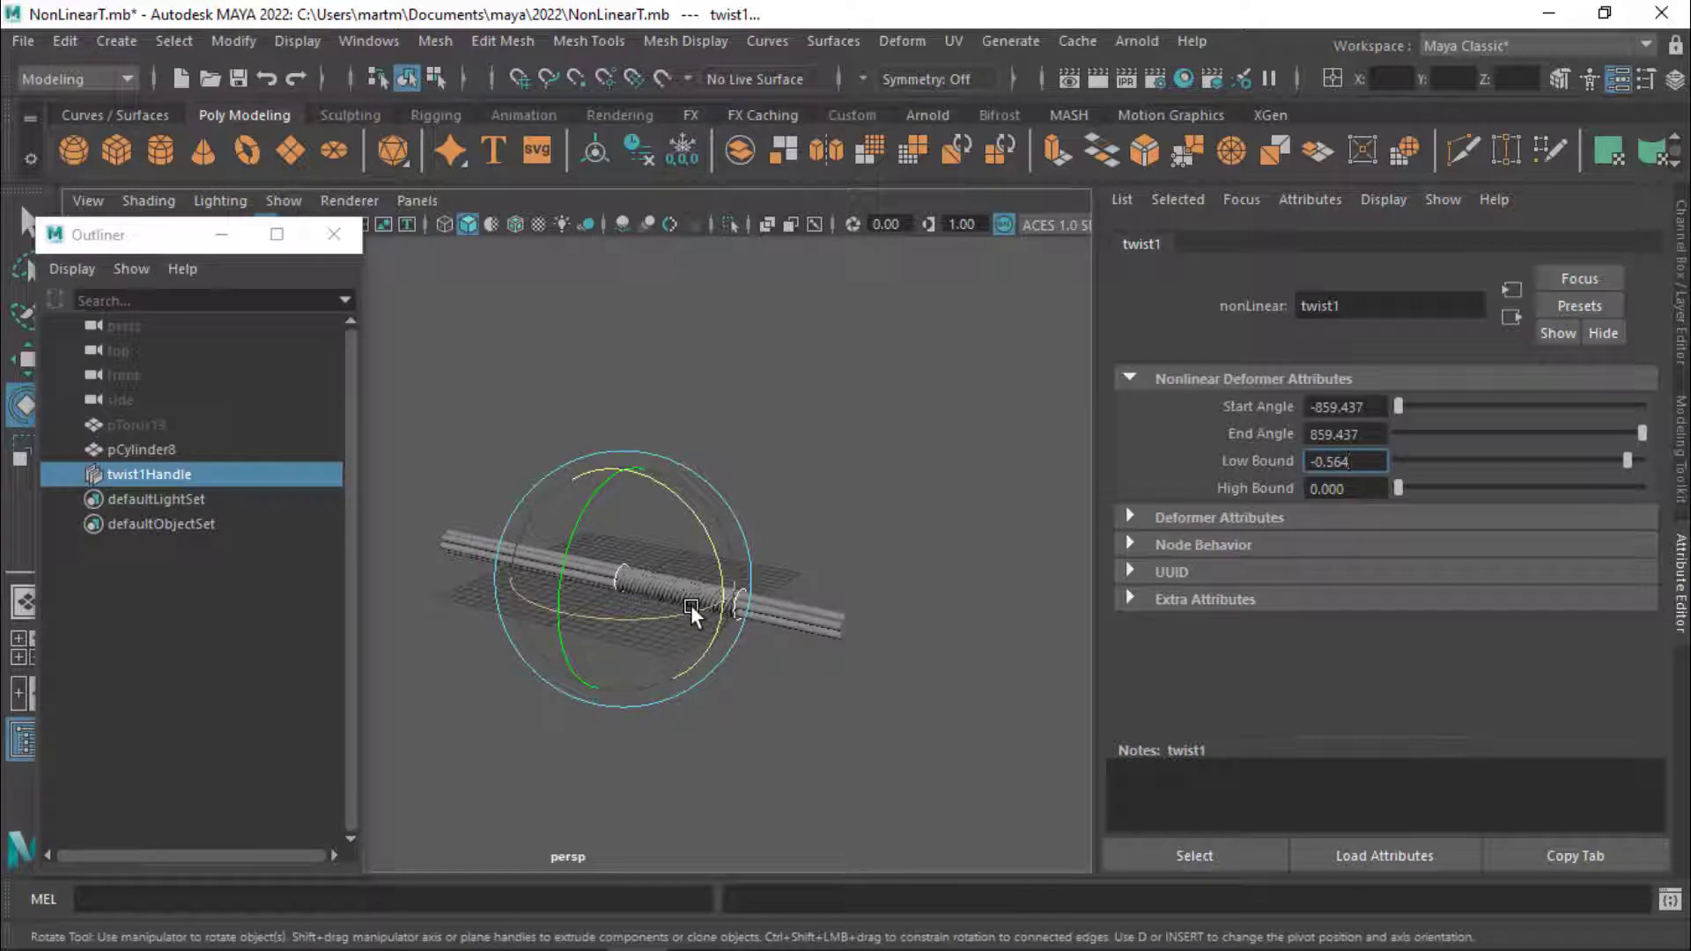
# - Reselect twist1Handle and slide it left along the cylinder, viewing it side-on
pyautogui.click(842, 511)
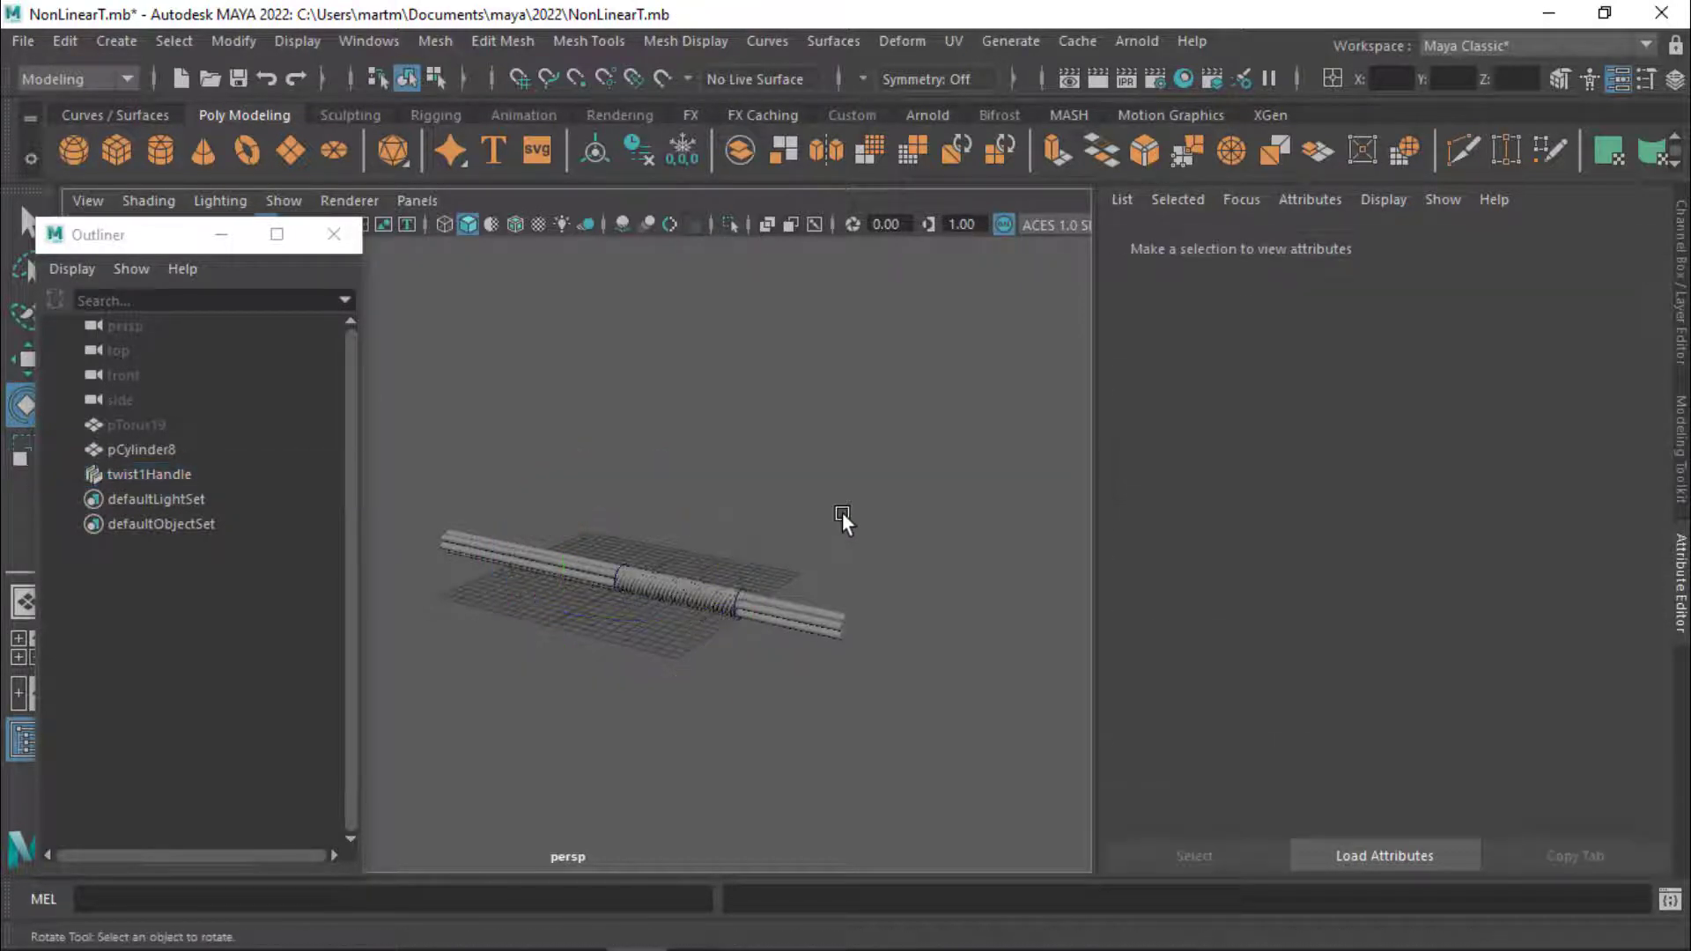
pyautogui.hotkey('ctrl', 'z')
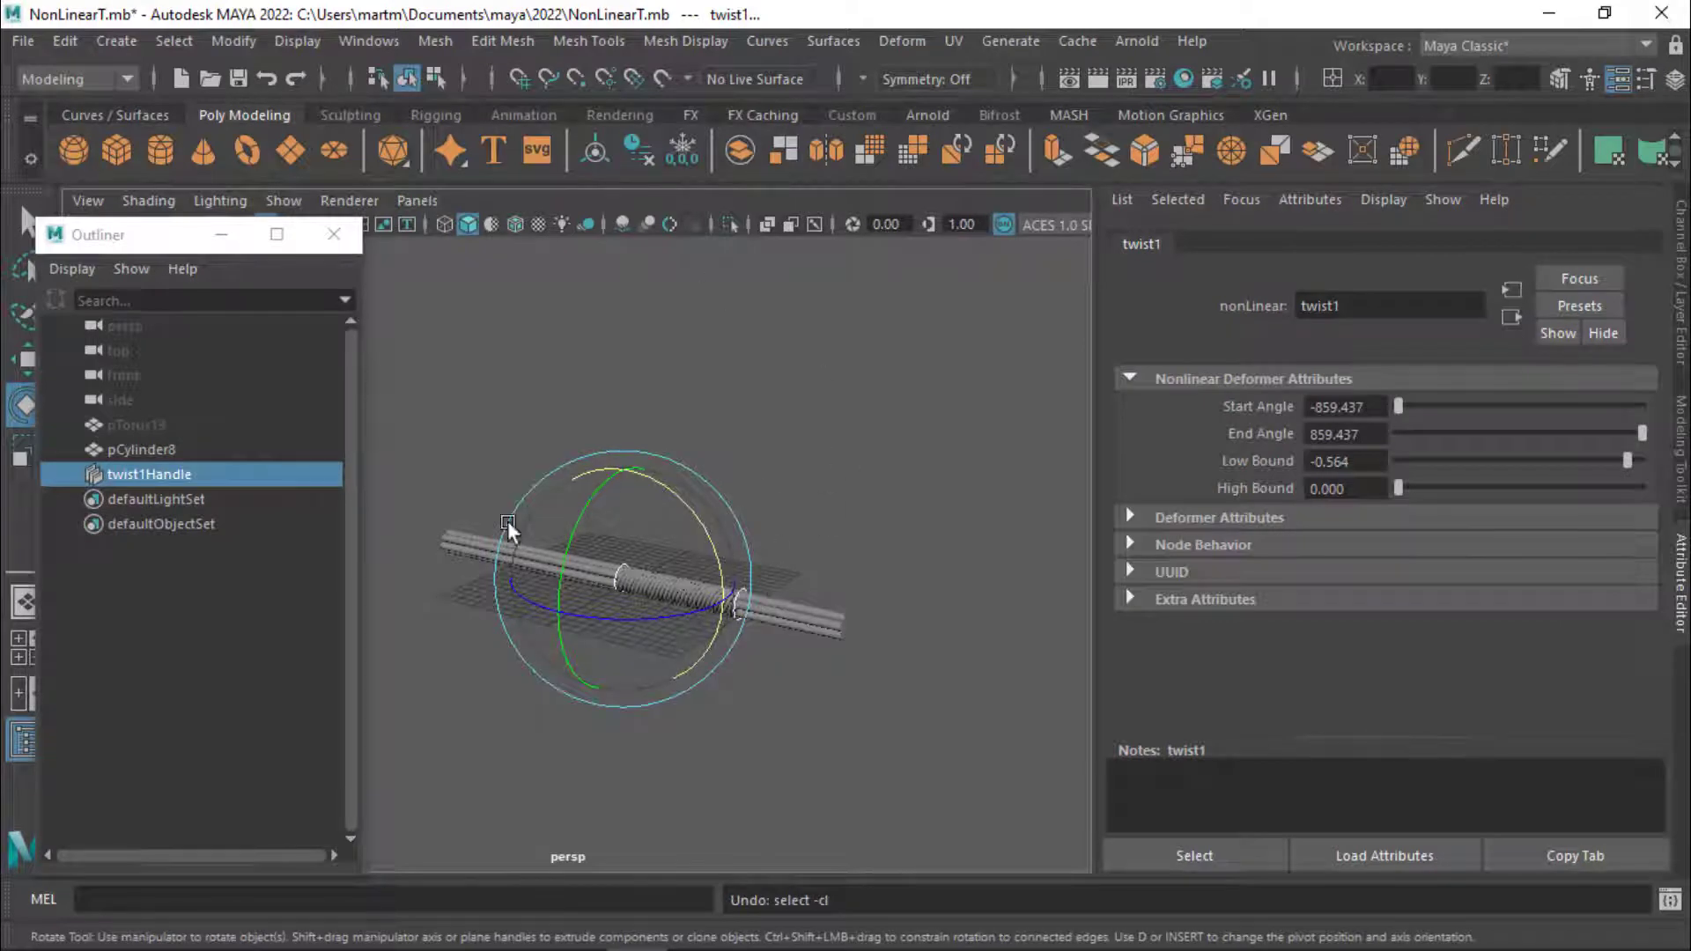
pyautogui.press('w')
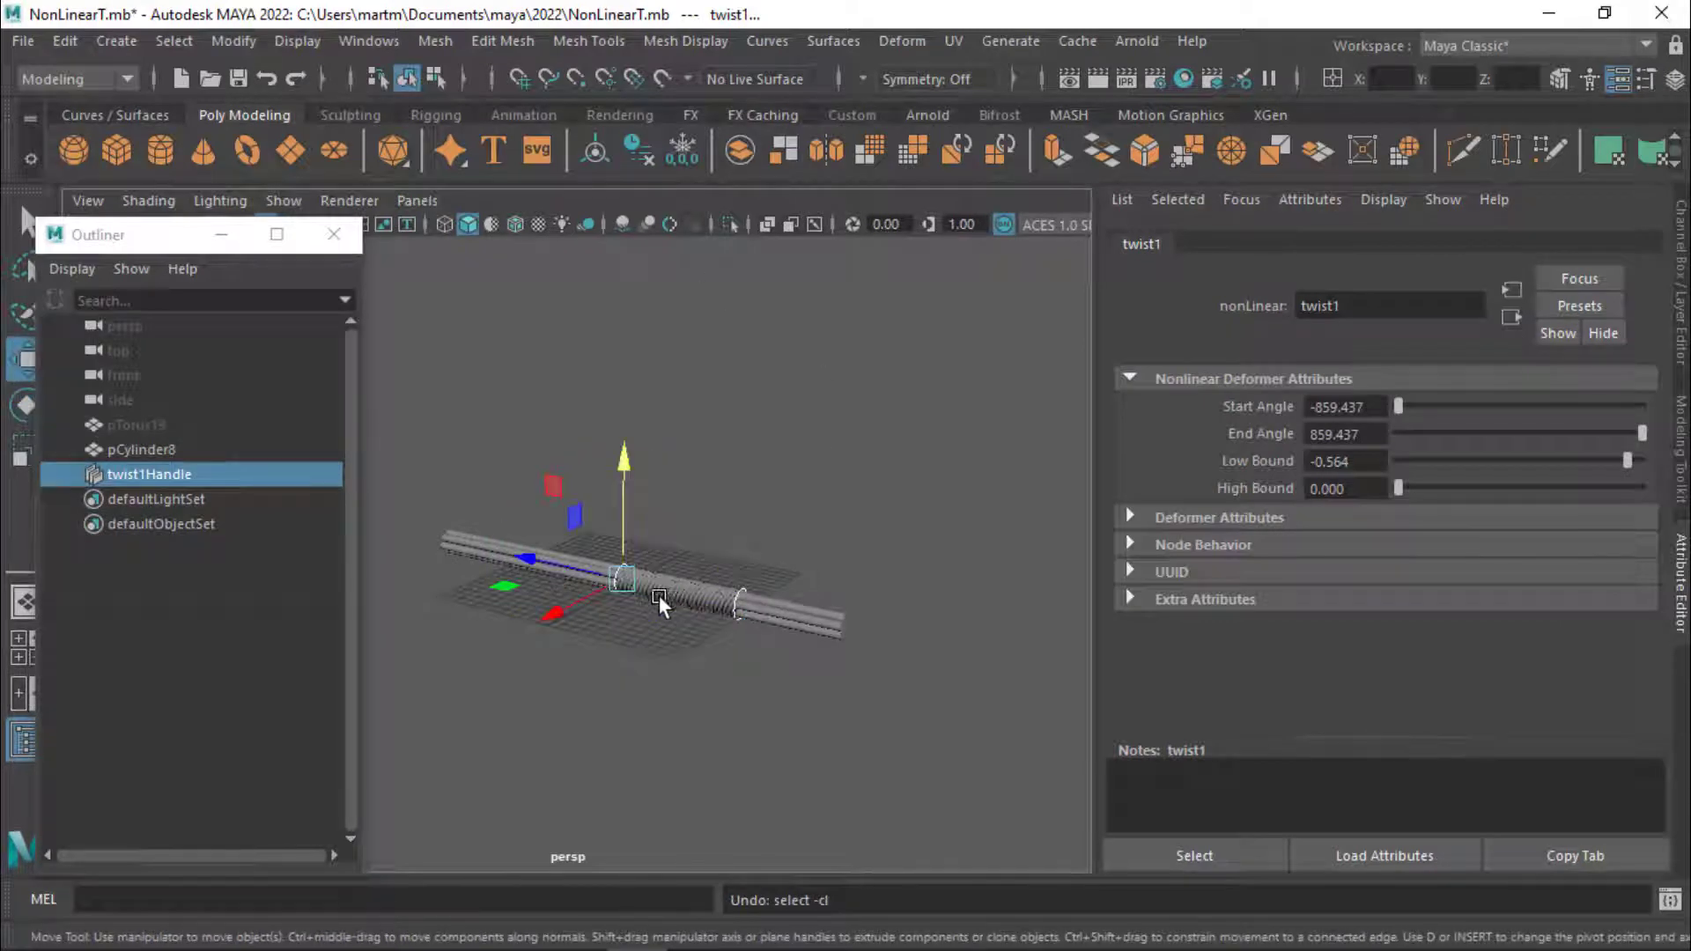
pyautogui.moveTo(535, 567)
pyautogui.mouseDown()
pyautogui.moveTo(402, 533)
pyautogui.moveTo(570, 583)
pyautogui.mouseUp()
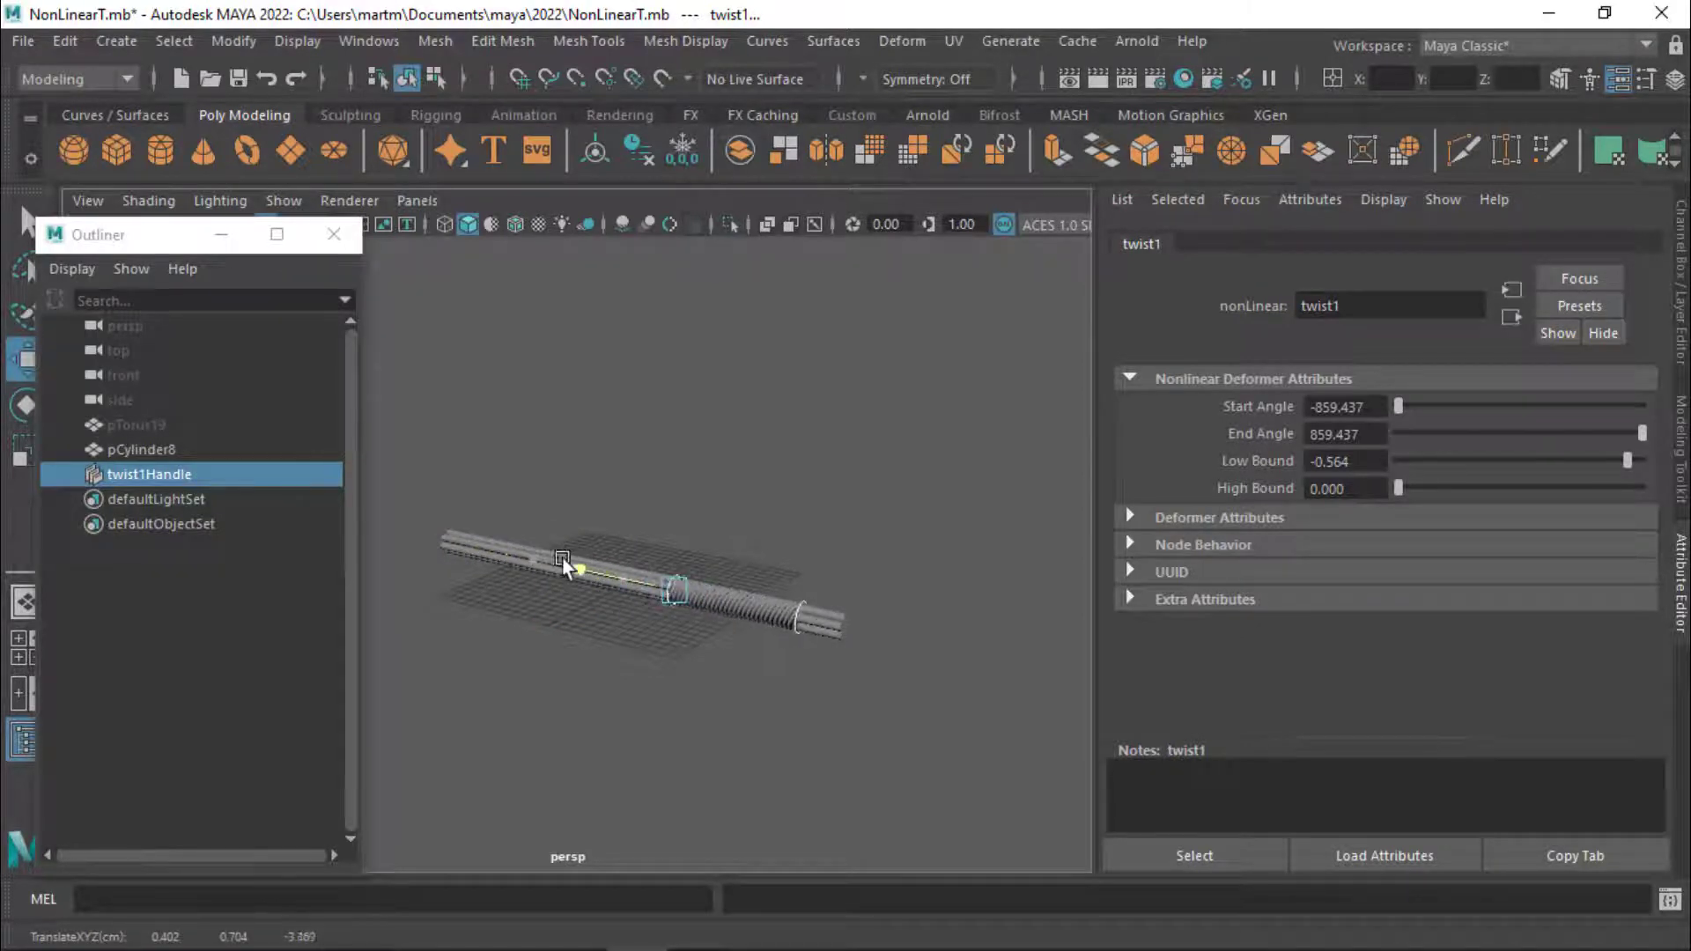
pyautogui.keyDown('alt'); pyautogui.moveTo(766, 591); pyautogui.dragTo(874, 600, button='right'); pyautogui.keyUp('alt')
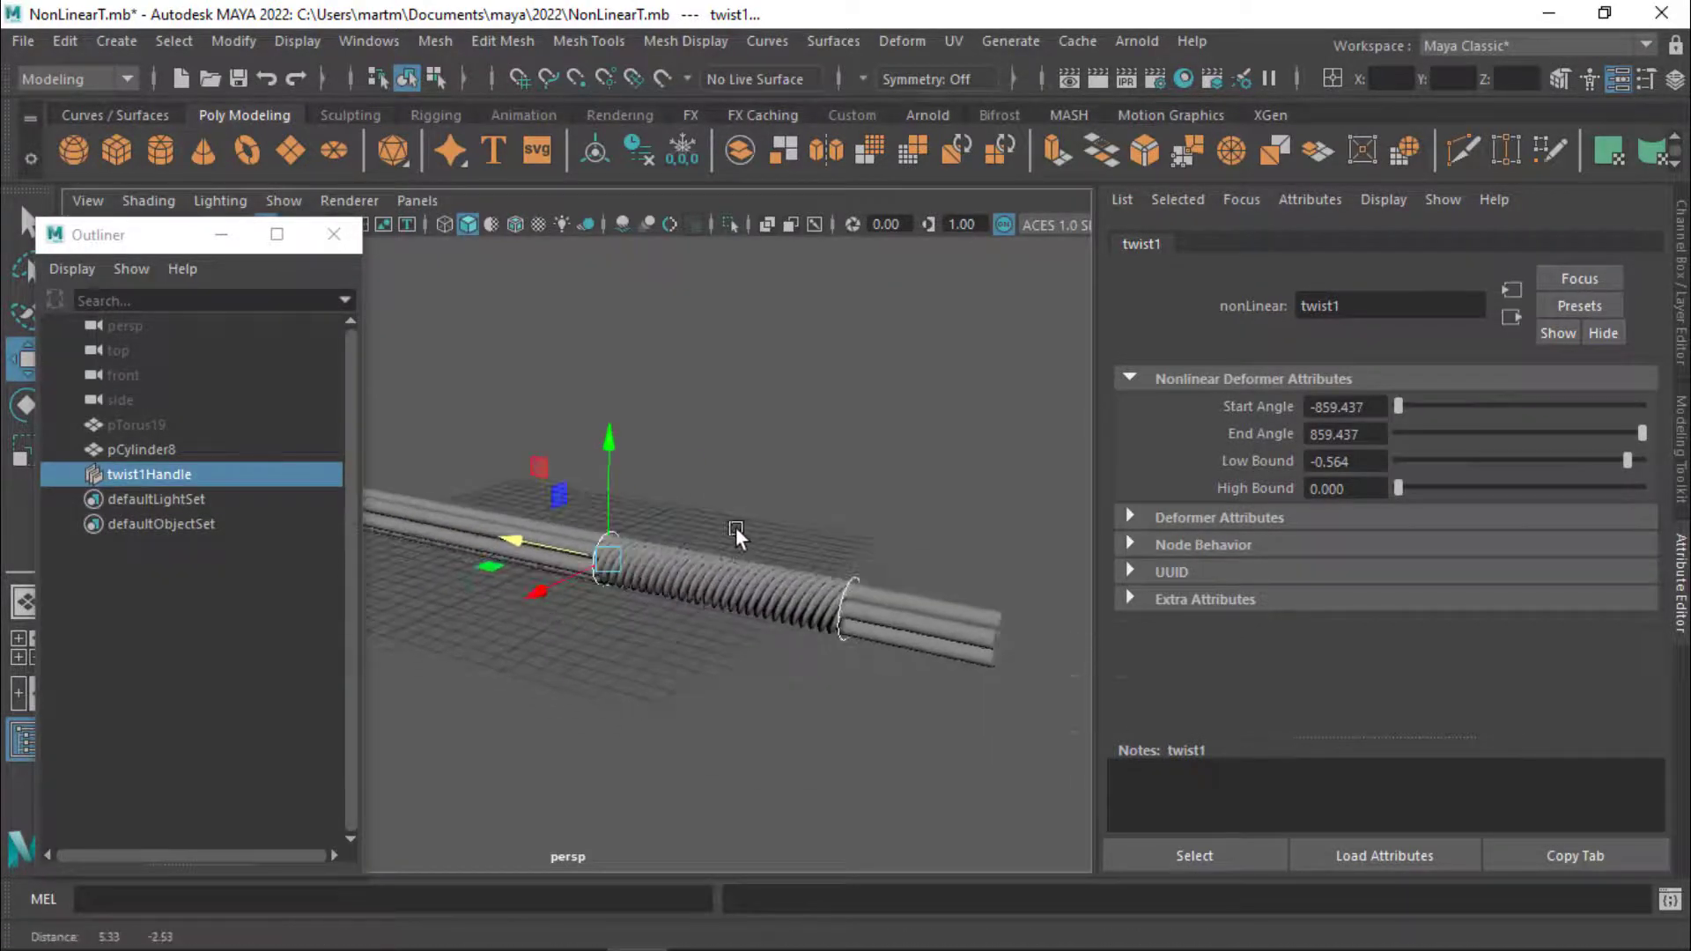
pyautogui.keyDown('alt'); pyautogui.moveTo(734, 542); pyautogui.dragTo(816, 551); pyautogui.keyUp('alt')
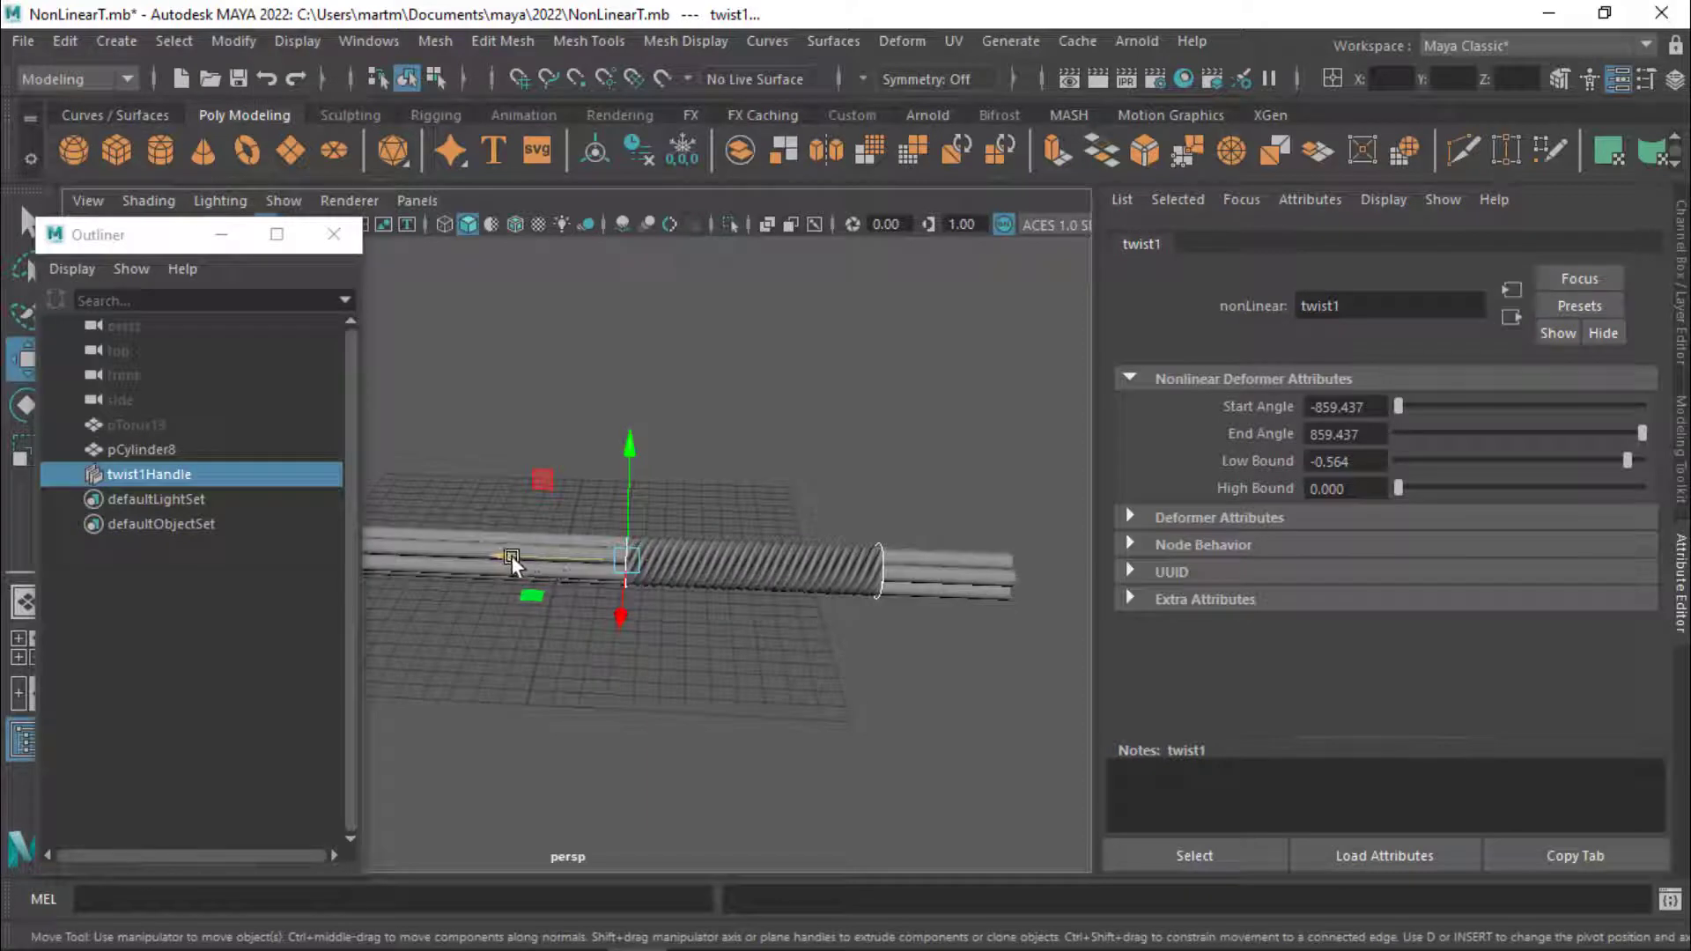
pyautogui.moveTo(511, 557)
pyautogui.mouseDown()
pyautogui.moveTo(262, 519)
pyautogui.moveTo(414, 523)
pyautogui.moveTo(370, 524)
pyautogui.mouseUp()
pyautogui.moveTo(812, 635)
pyautogui.keyDown('alt'); pyautogui.mouseDown()
pyautogui.moveTo(743, 646)
pyautogui.moveTo(443, 582)
pyautogui.moveTo(565, 615)
pyautogui.moveTo(646, 605)
pyautogui.mouseUp(); pyautogui.keyUp('alt')
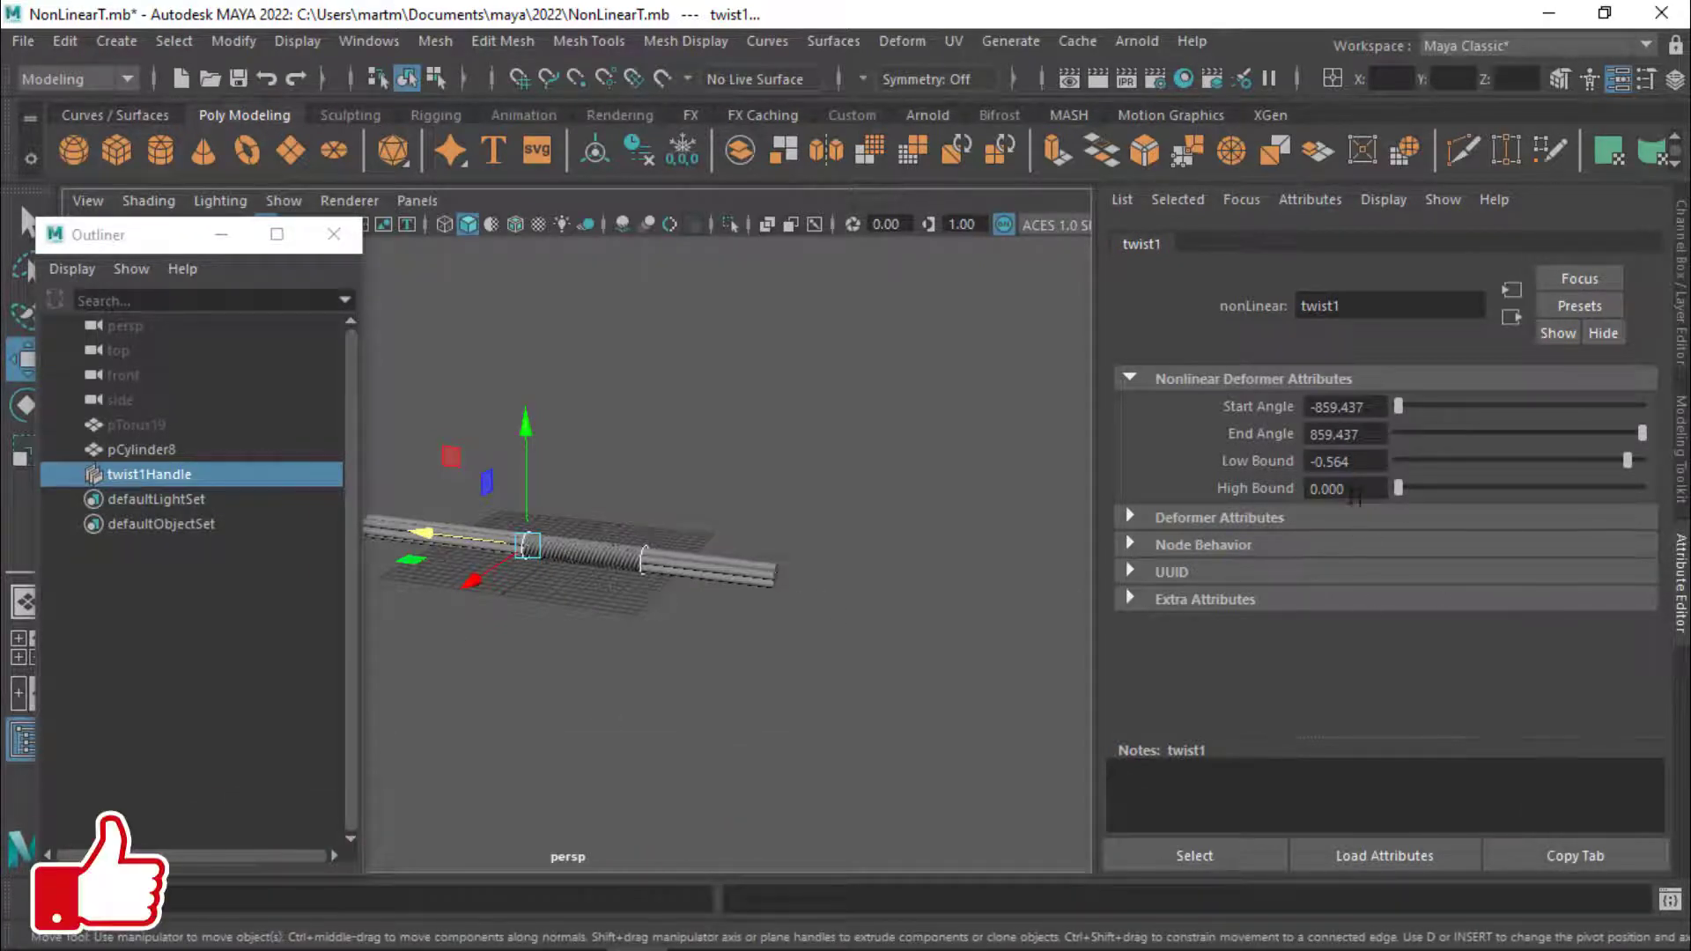
# - Set twist1's High Bound to 1 and Low Bound to -1, then nudge the handle
pyautogui.click(1355, 496)
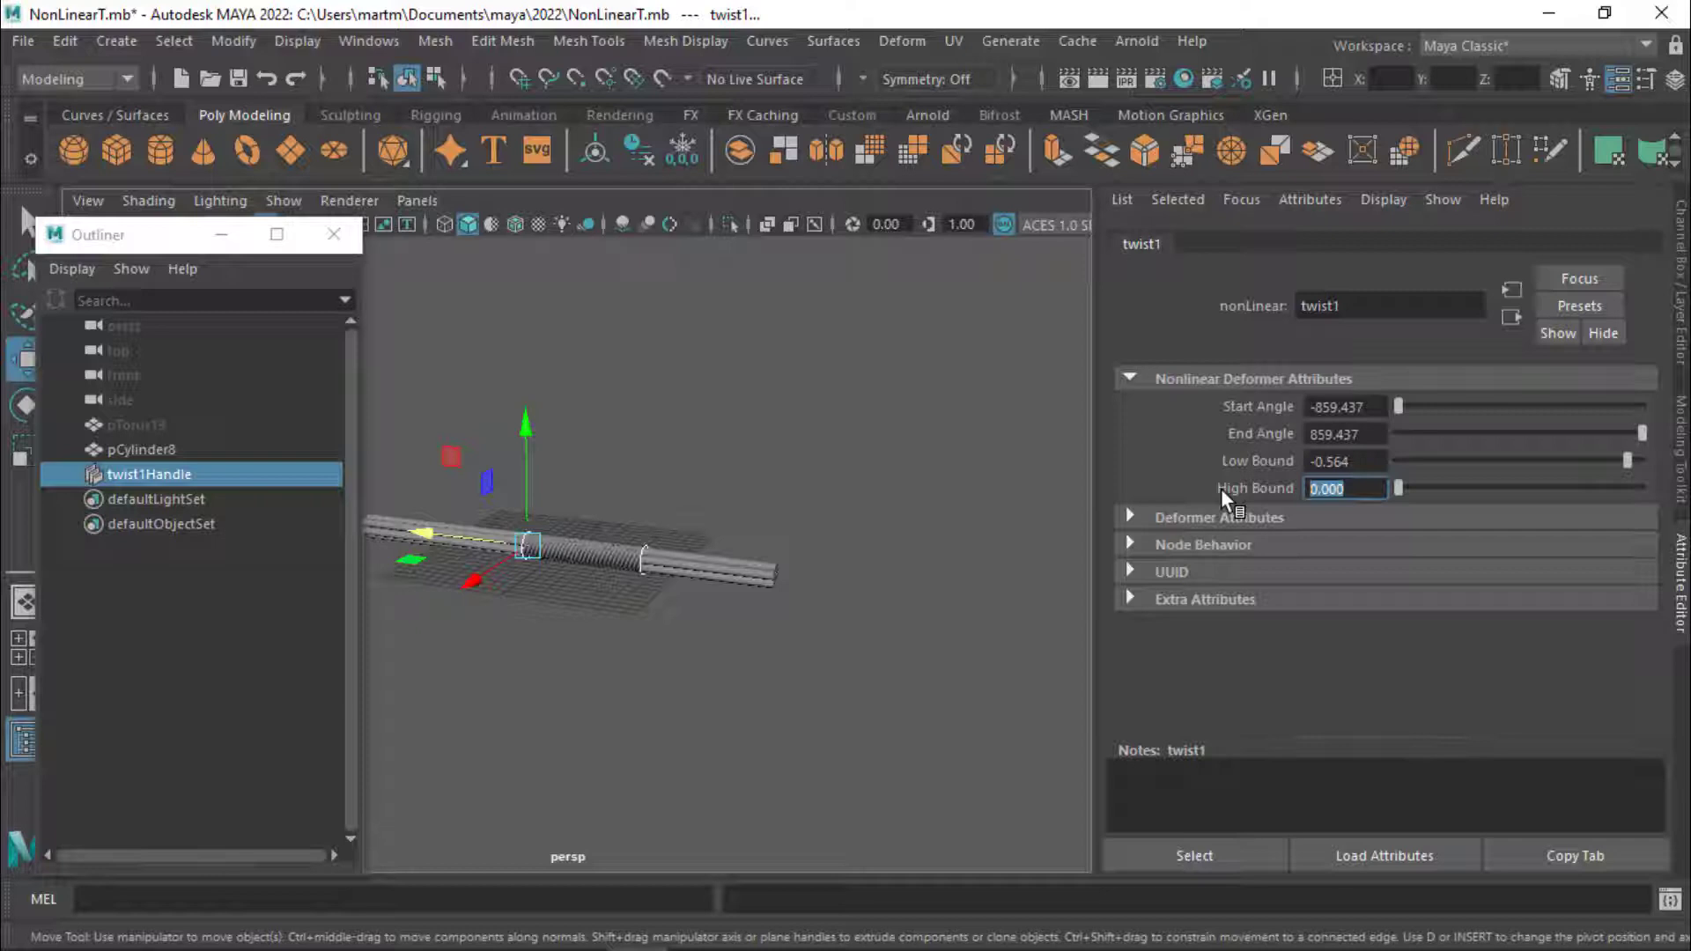
pyautogui.write('1')
pyautogui.press('Return')
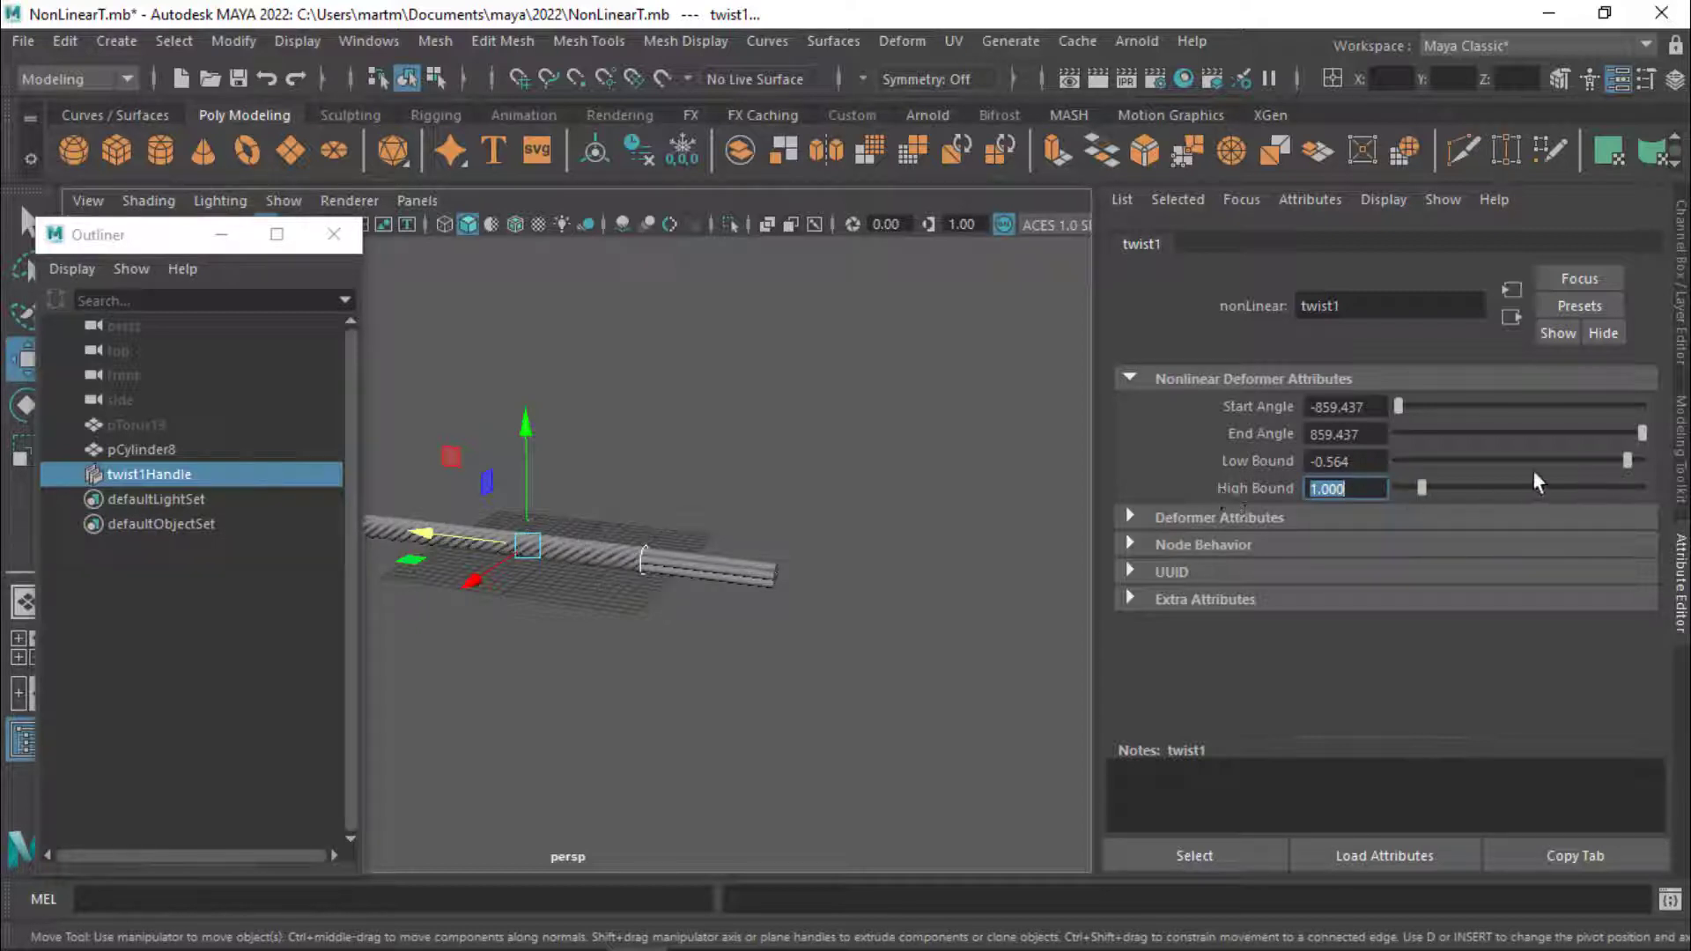
pyautogui.click(1367, 458)
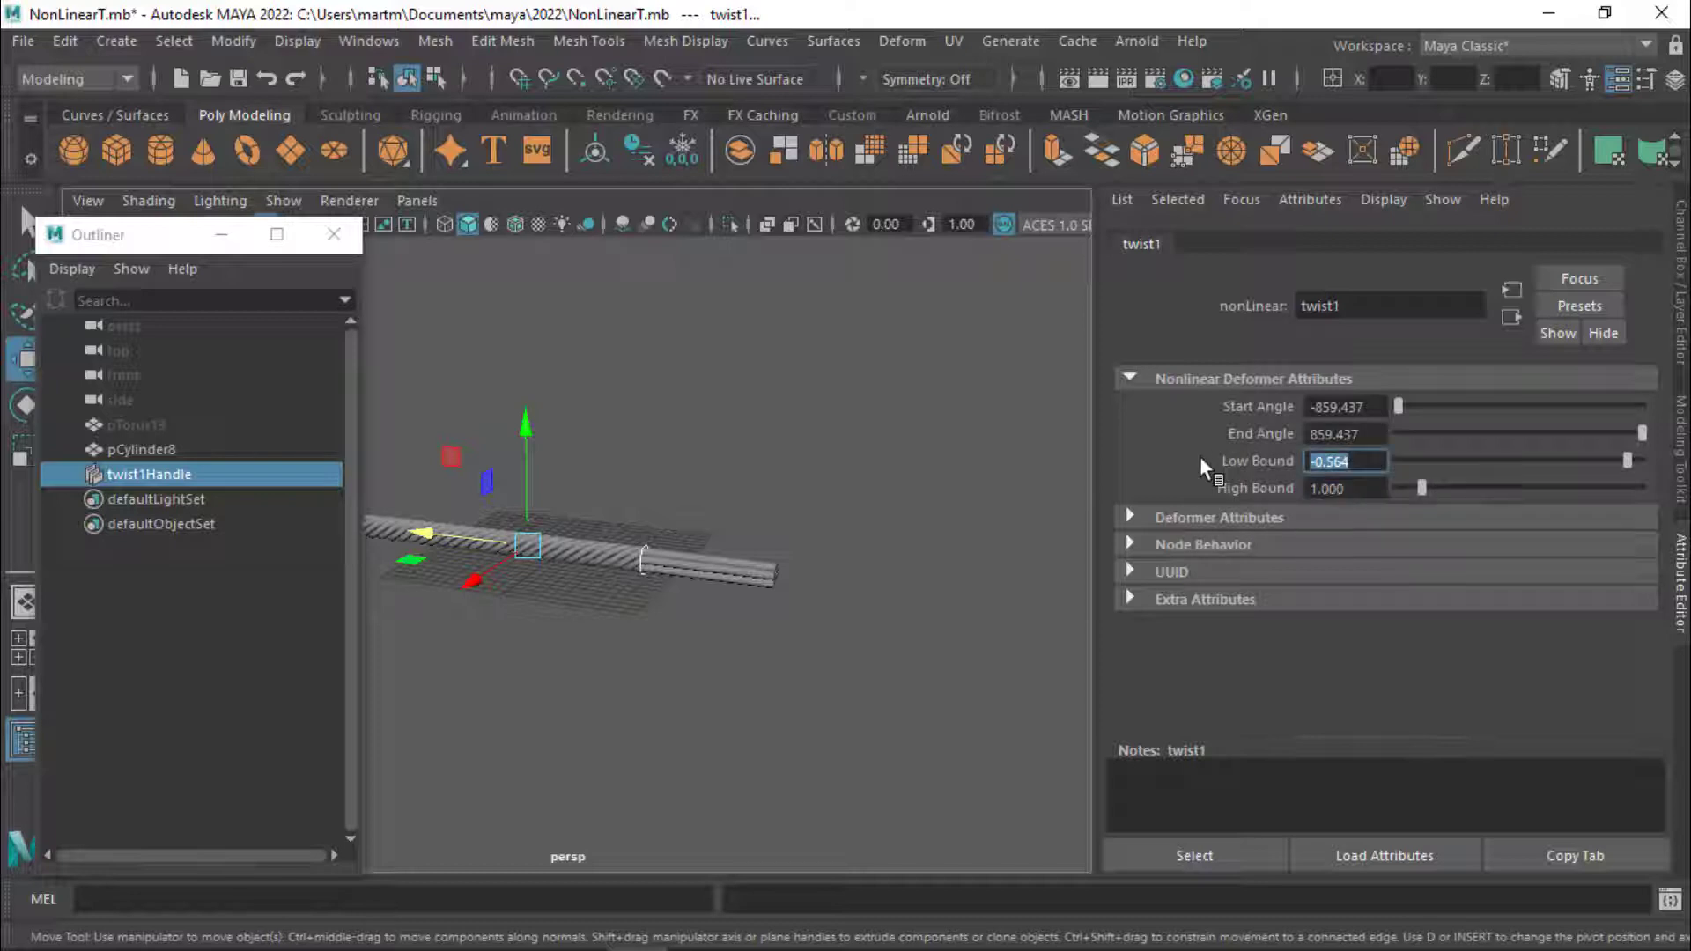
pyautogui.write('-1')
pyautogui.press('Return')
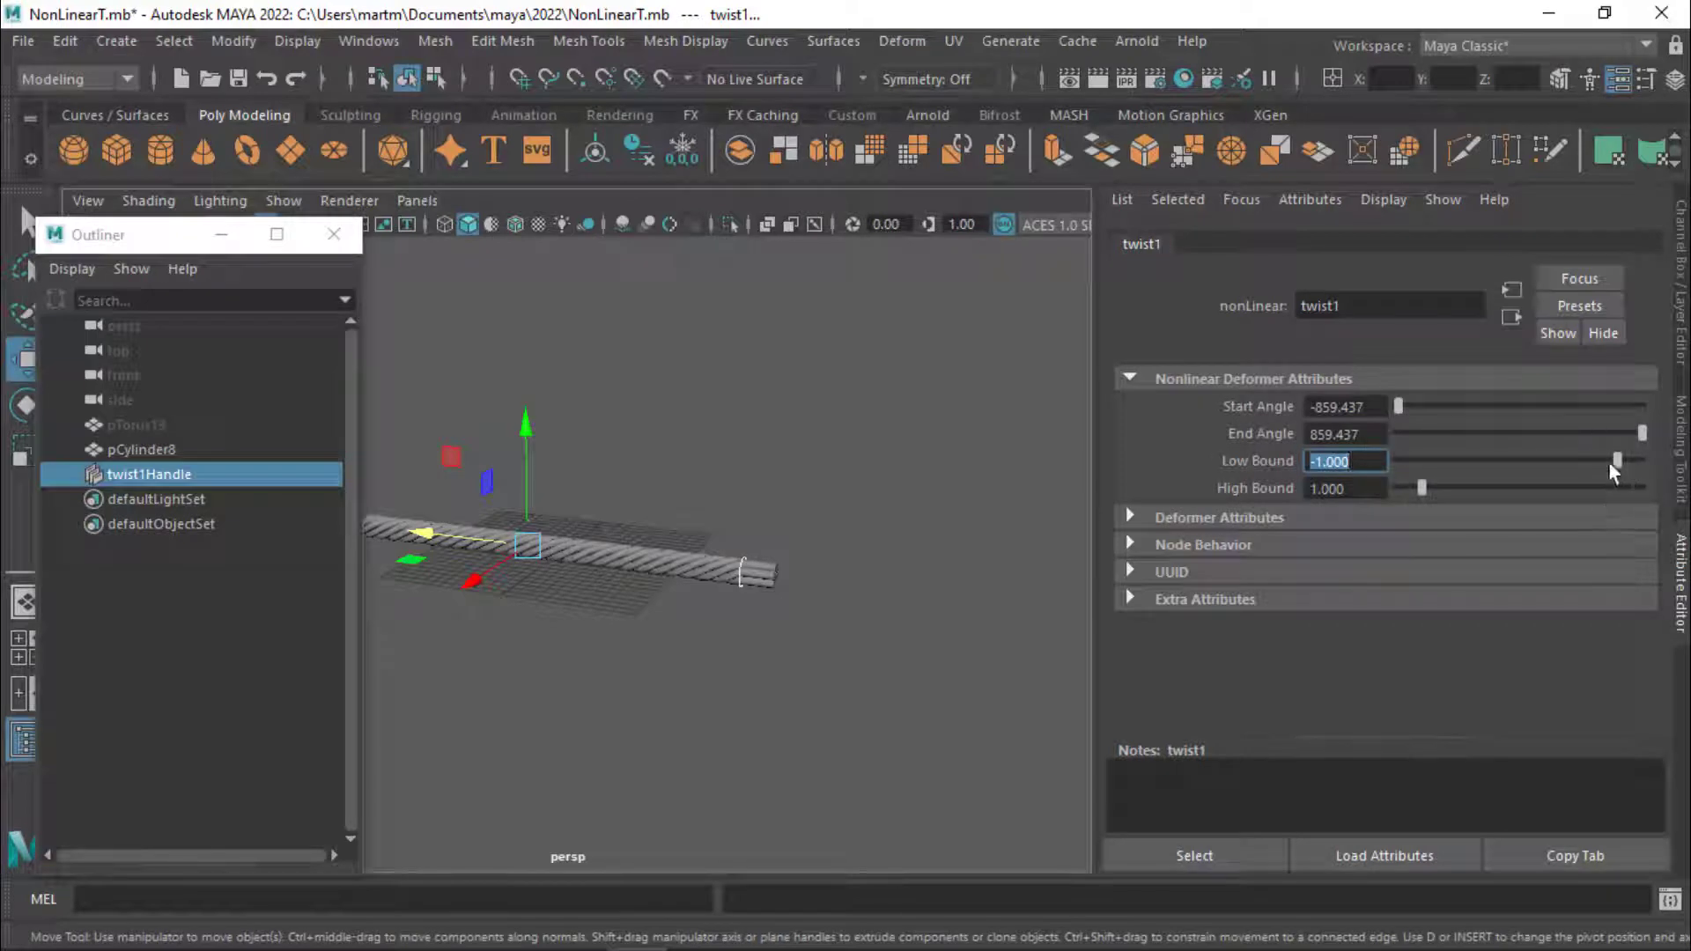
pyautogui.moveTo(635, 643)
pyautogui.keyDown('alt'); pyautogui.mouseDown()
pyautogui.moveTo(805, 621)
pyautogui.moveTo(656, 615)
pyautogui.moveTo(837, 633)
pyautogui.moveTo(754, 616)
pyautogui.mouseUp(); pyautogui.keyUp('alt')
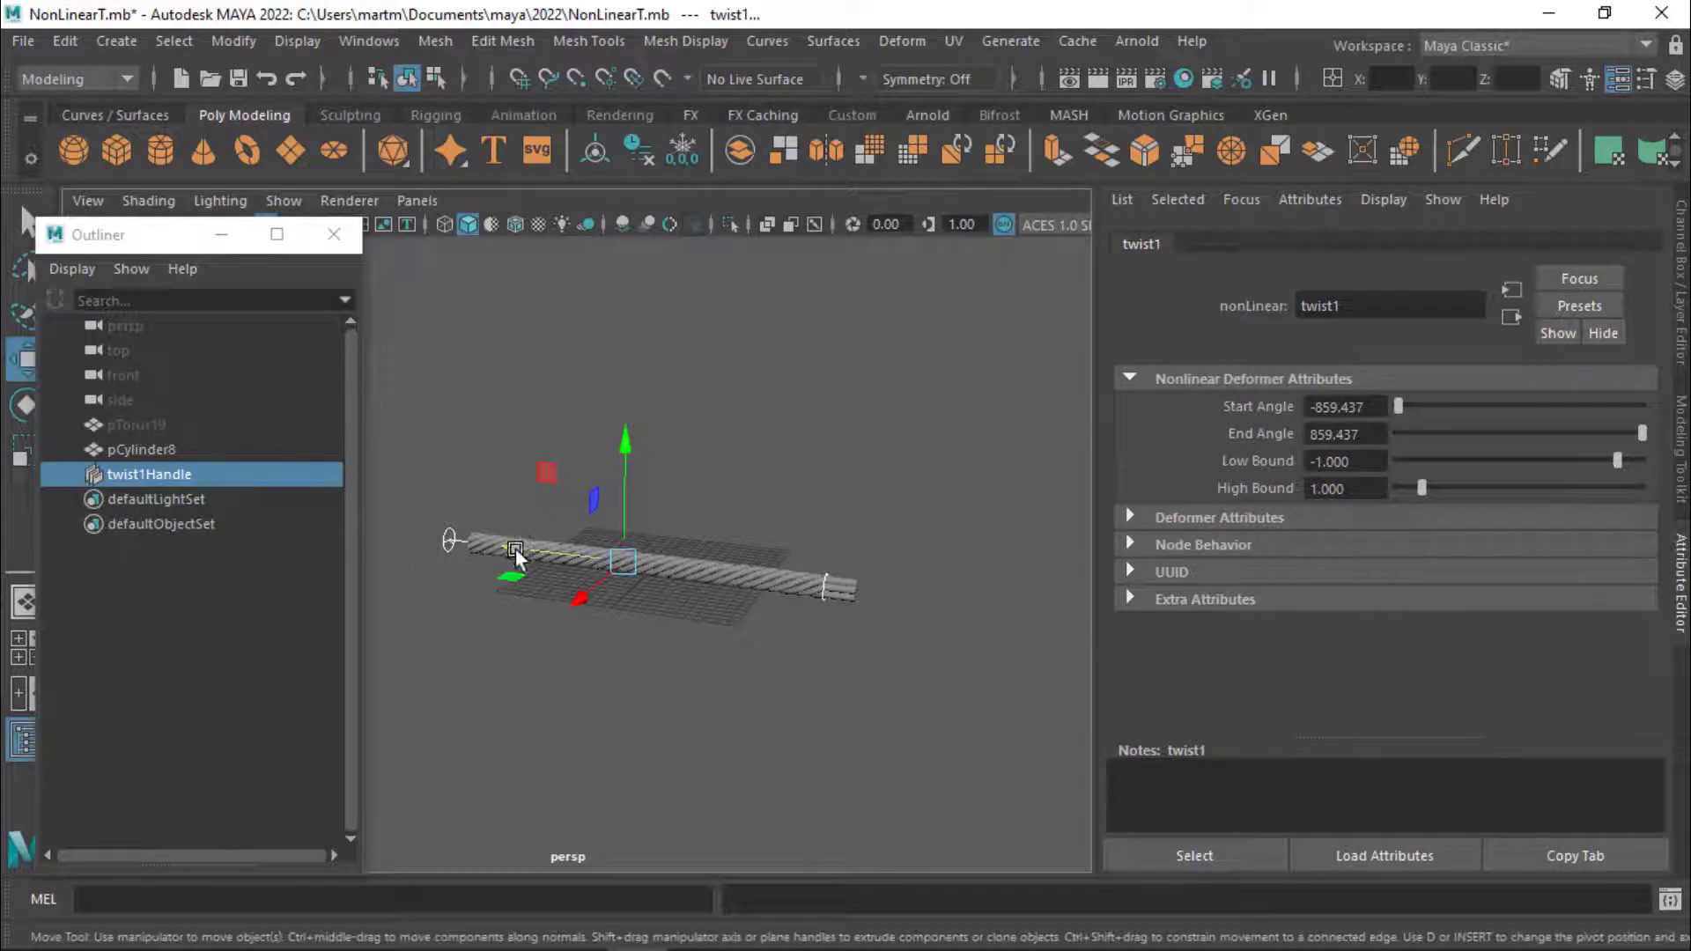
pyautogui.moveTo(540, 545); pyautogui.dragTo(541, 552)
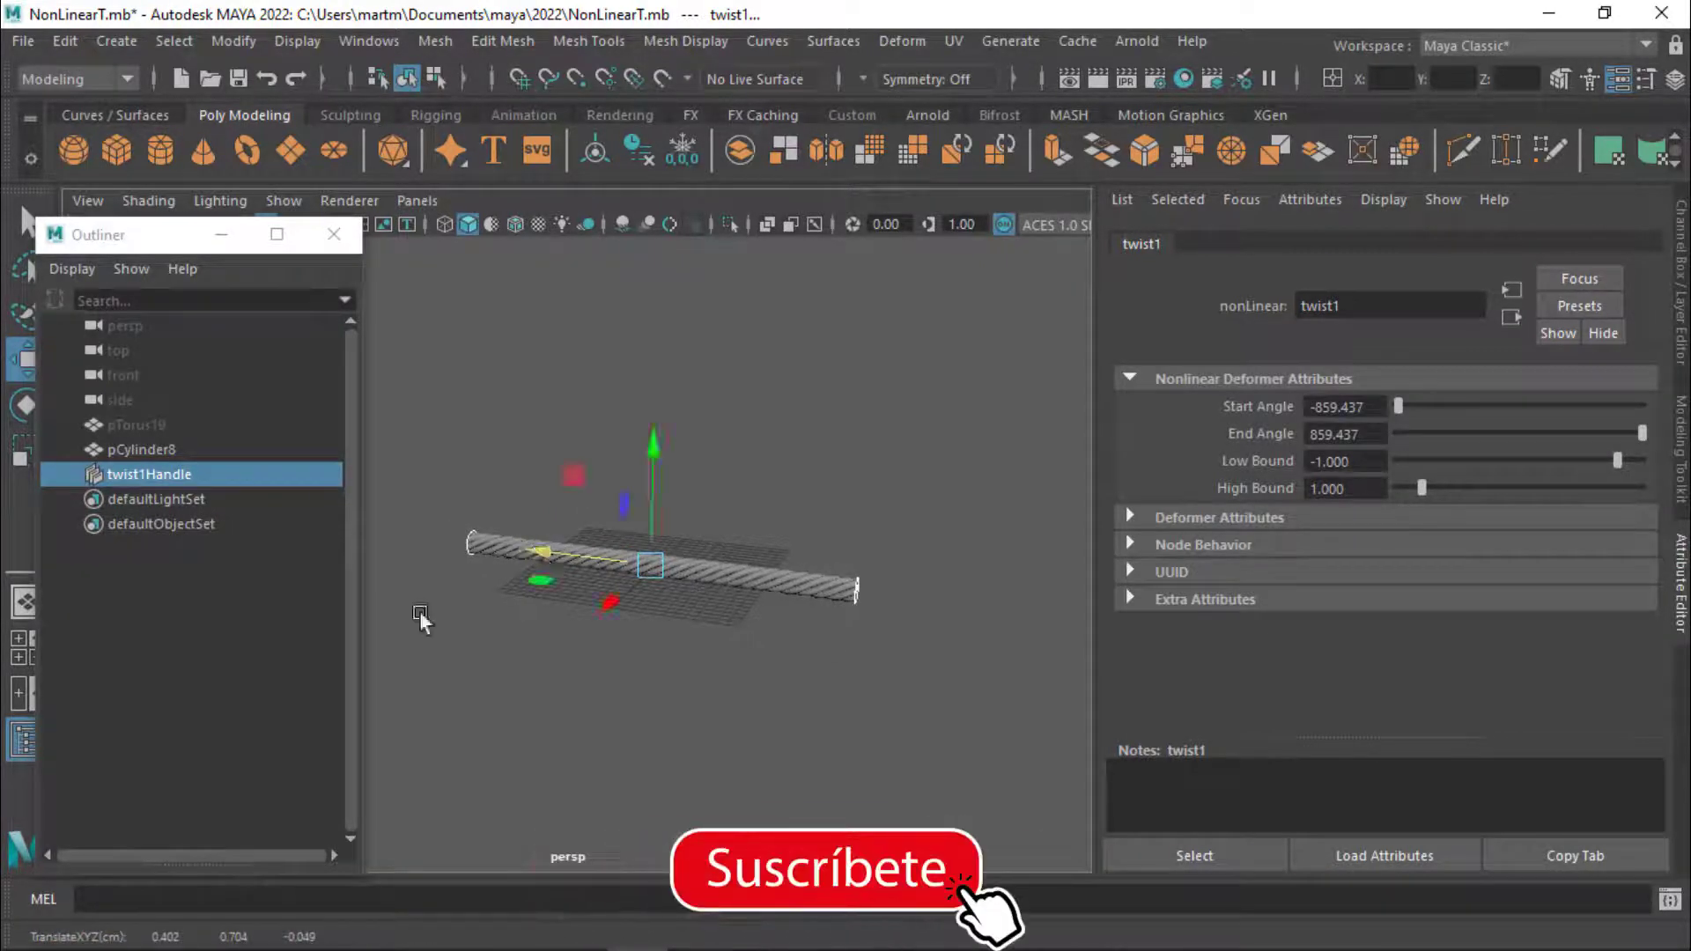
# - Orbit, zoom and frame the twisted rope cylinder to inspect it
pyautogui.moveTo(418, 611)
pyautogui.keyDown('alt'); pyautogui.mouseDown()
pyautogui.moveTo(539, 640)
pyautogui.moveTo(602, 635)
pyautogui.mouseUp(); pyautogui.keyUp('alt')
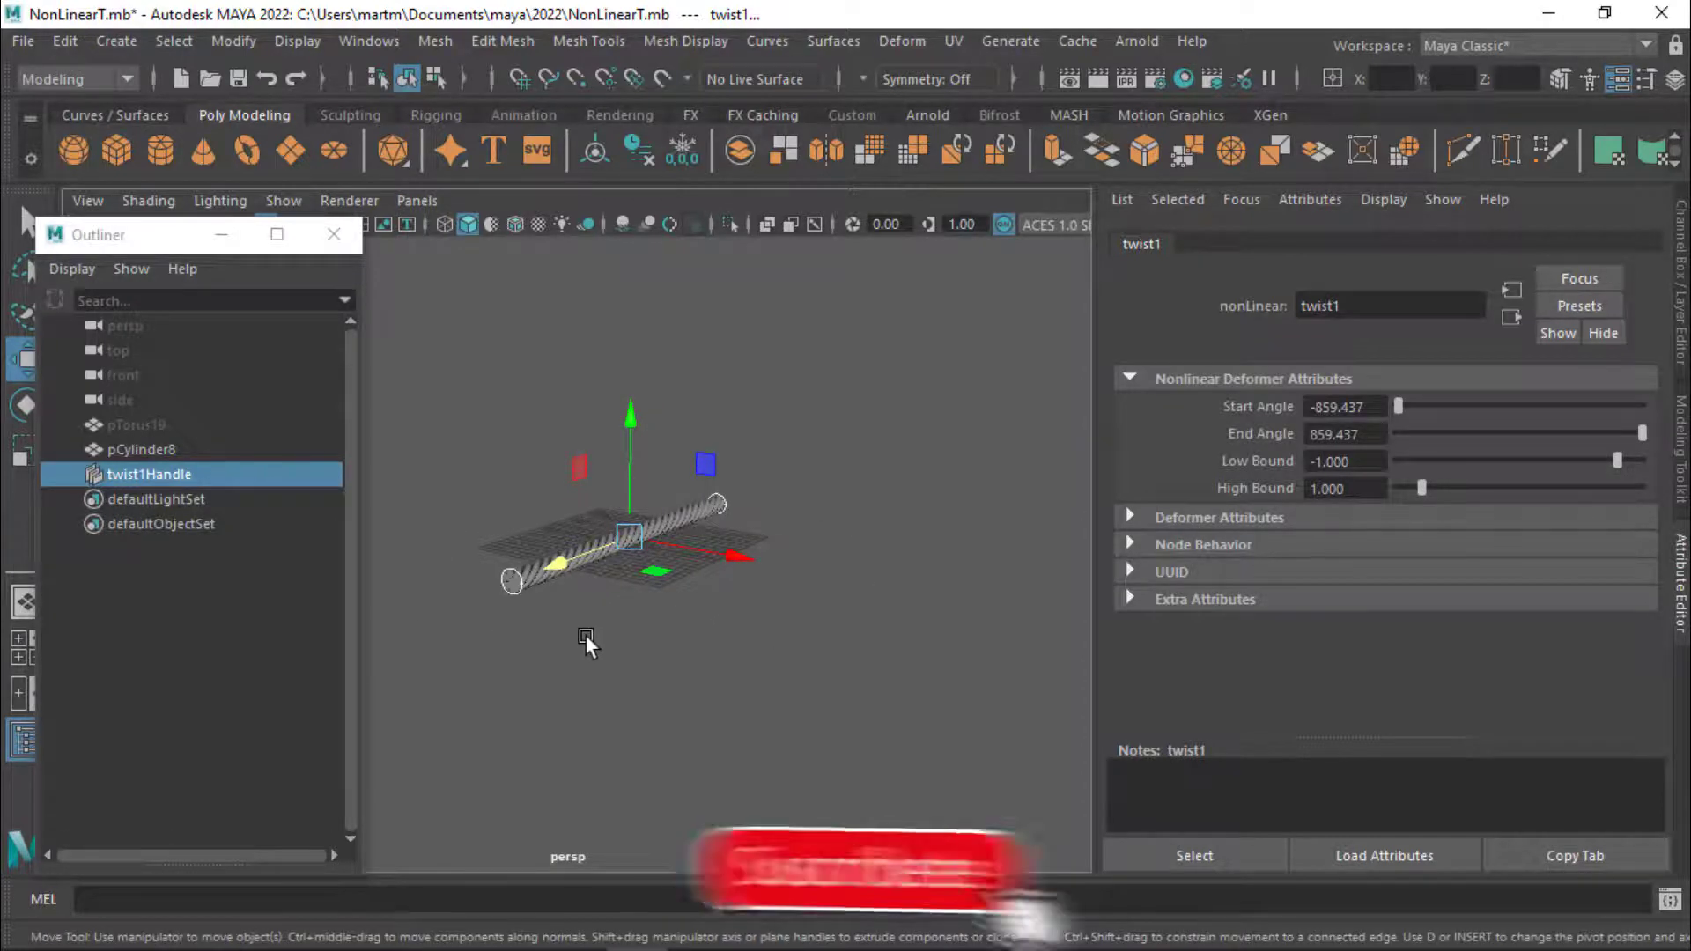
pyautogui.keyDown('alt'); pyautogui.moveTo(585, 634); pyautogui.dragTo(899, 701, button='right'); pyautogui.keyUp('alt')
pyautogui.moveTo(900, 702)
pyautogui.keyDown('alt'); pyautogui.mouseDown()
pyautogui.moveTo(797, 678)
pyautogui.moveTo(827, 676)
pyautogui.moveTo(368, 648)
pyautogui.moveTo(666, 670)
pyautogui.moveTo(1045, 651)
pyautogui.moveTo(891, 652)
pyautogui.moveTo(926, 655)
pyautogui.mouseUp(); pyautogui.keyUp('alt')
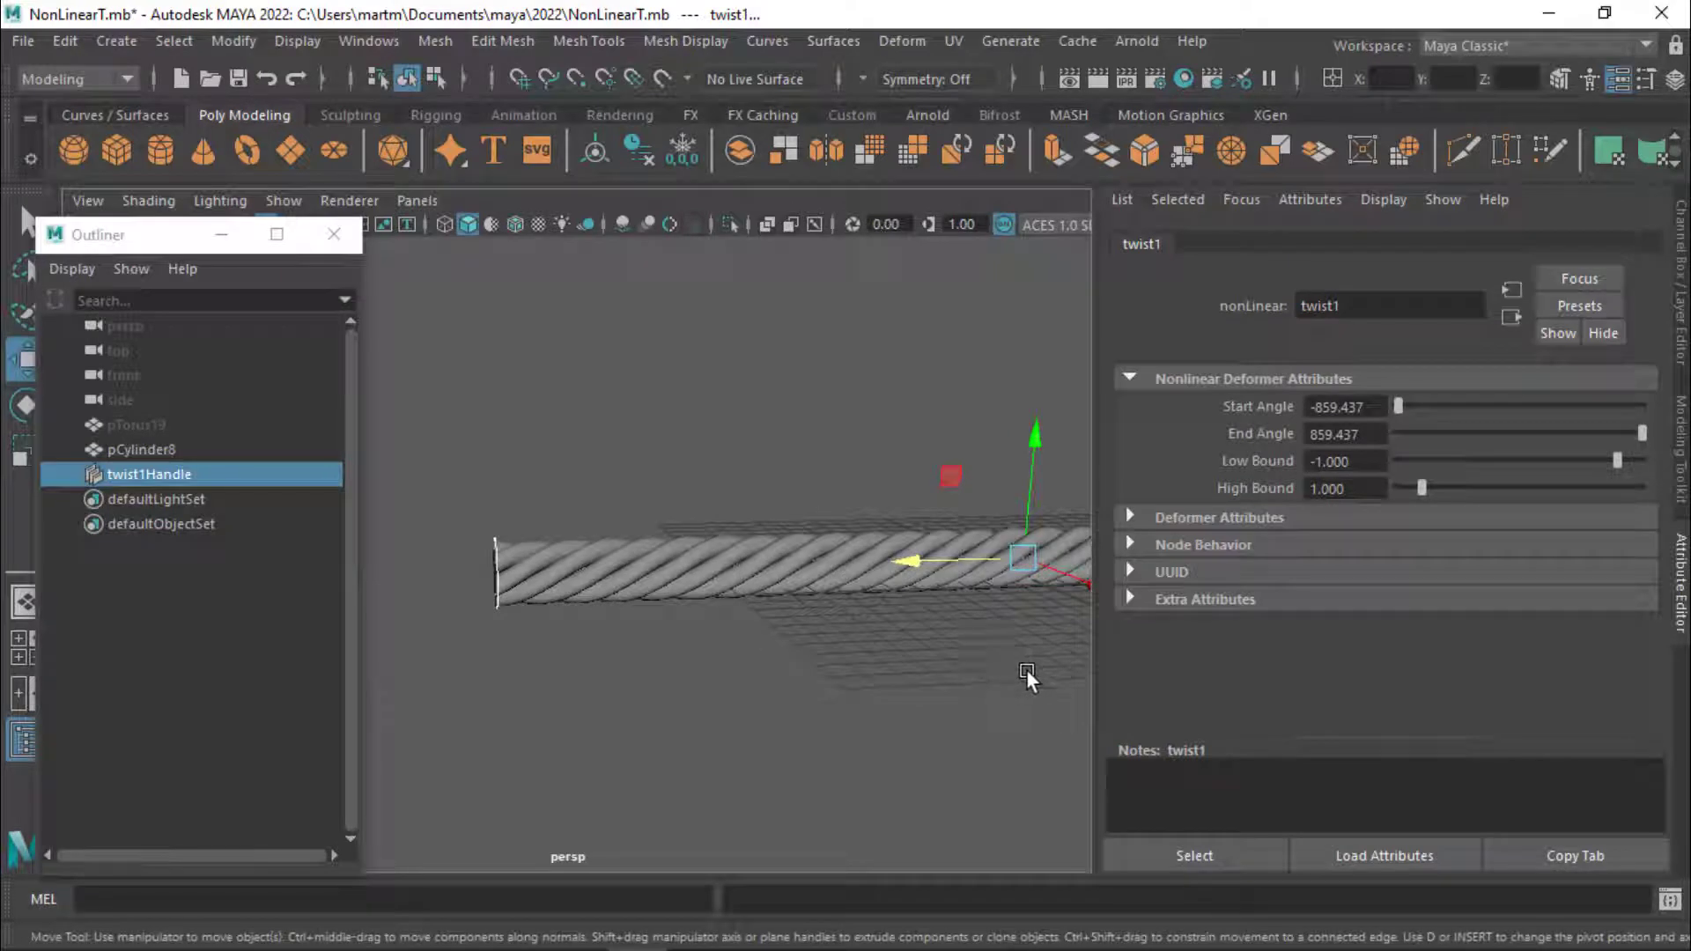
pyautogui.press('f')
pyautogui.moveTo(708, 573)
pyautogui.keyDown('alt'); pyautogui.mouseDown()
pyautogui.moveTo(689, 622)
pyautogui.moveTo(715, 603)
pyautogui.mouseUp(); pyautogui.keyUp('alt')
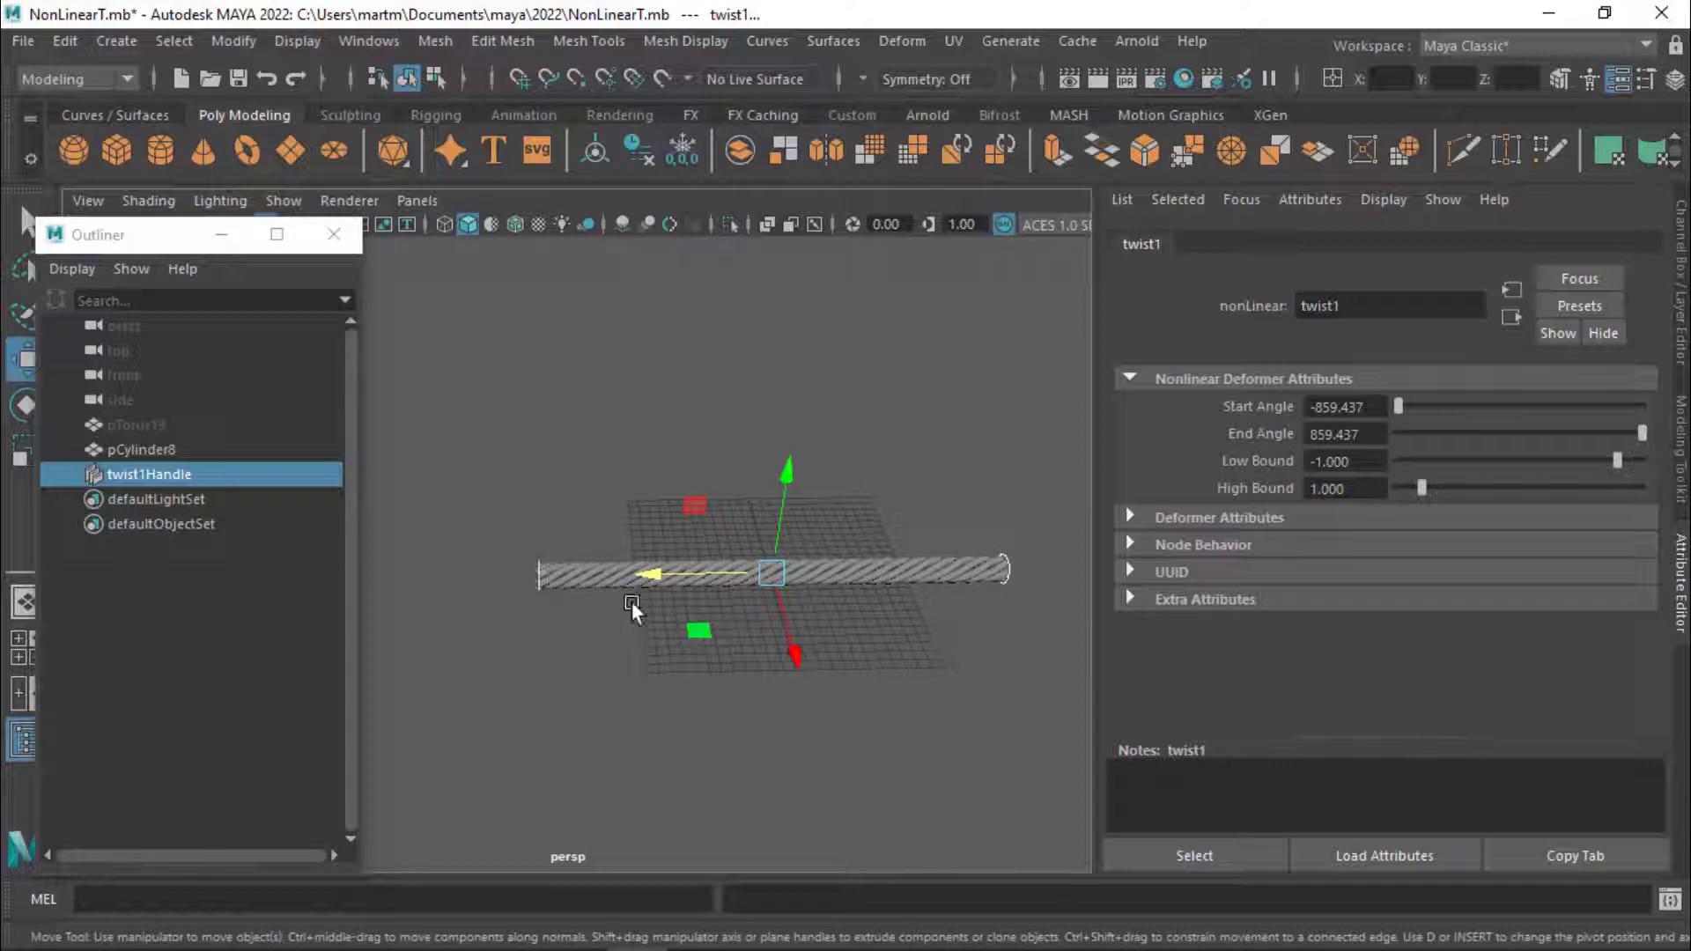
pyautogui.moveTo(936, 596)
pyautogui.keyDown('alt'); pyautogui.mouseDown()
pyautogui.moveTo(911, 559)
pyautogui.moveTo(790, 554)
pyautogui.moveTo(812, 553)
pyautogui.moveTo(805, 517)
pyautogui.mouseUp(); pyautogui.keyUp('alt')
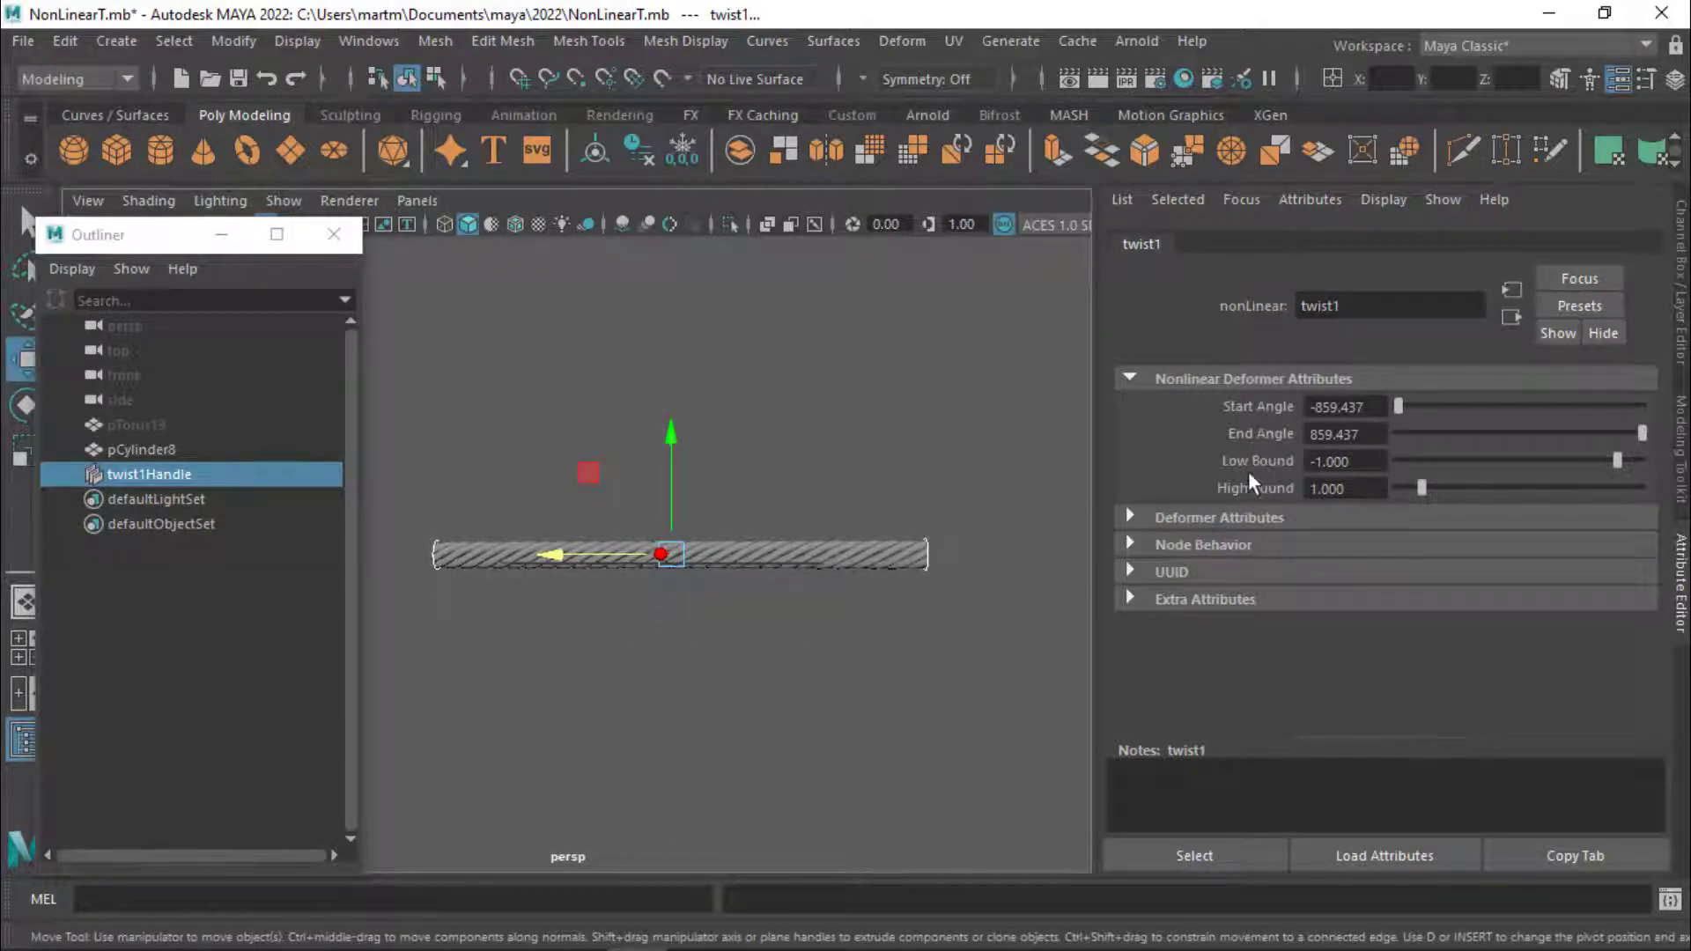
# - Check twist1's Deformer Attributes, Node Behavior and UUID sections, then select pCylinder8
pyautogui.click(1131, 517)
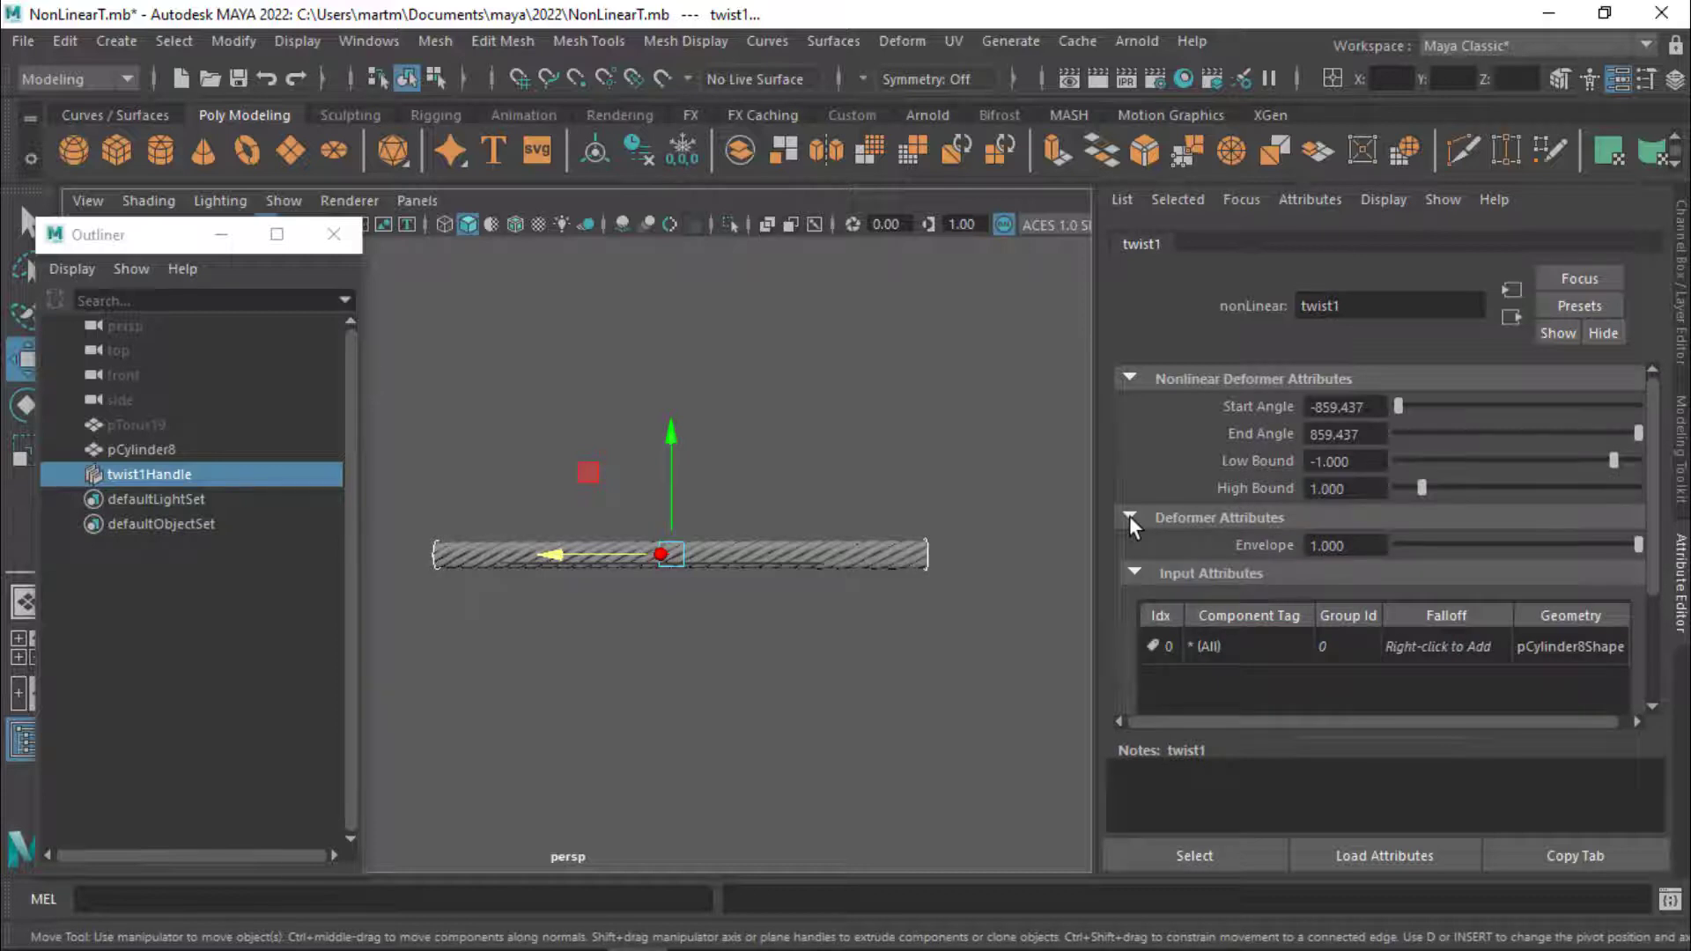
pyautogui.click(1130, 516)
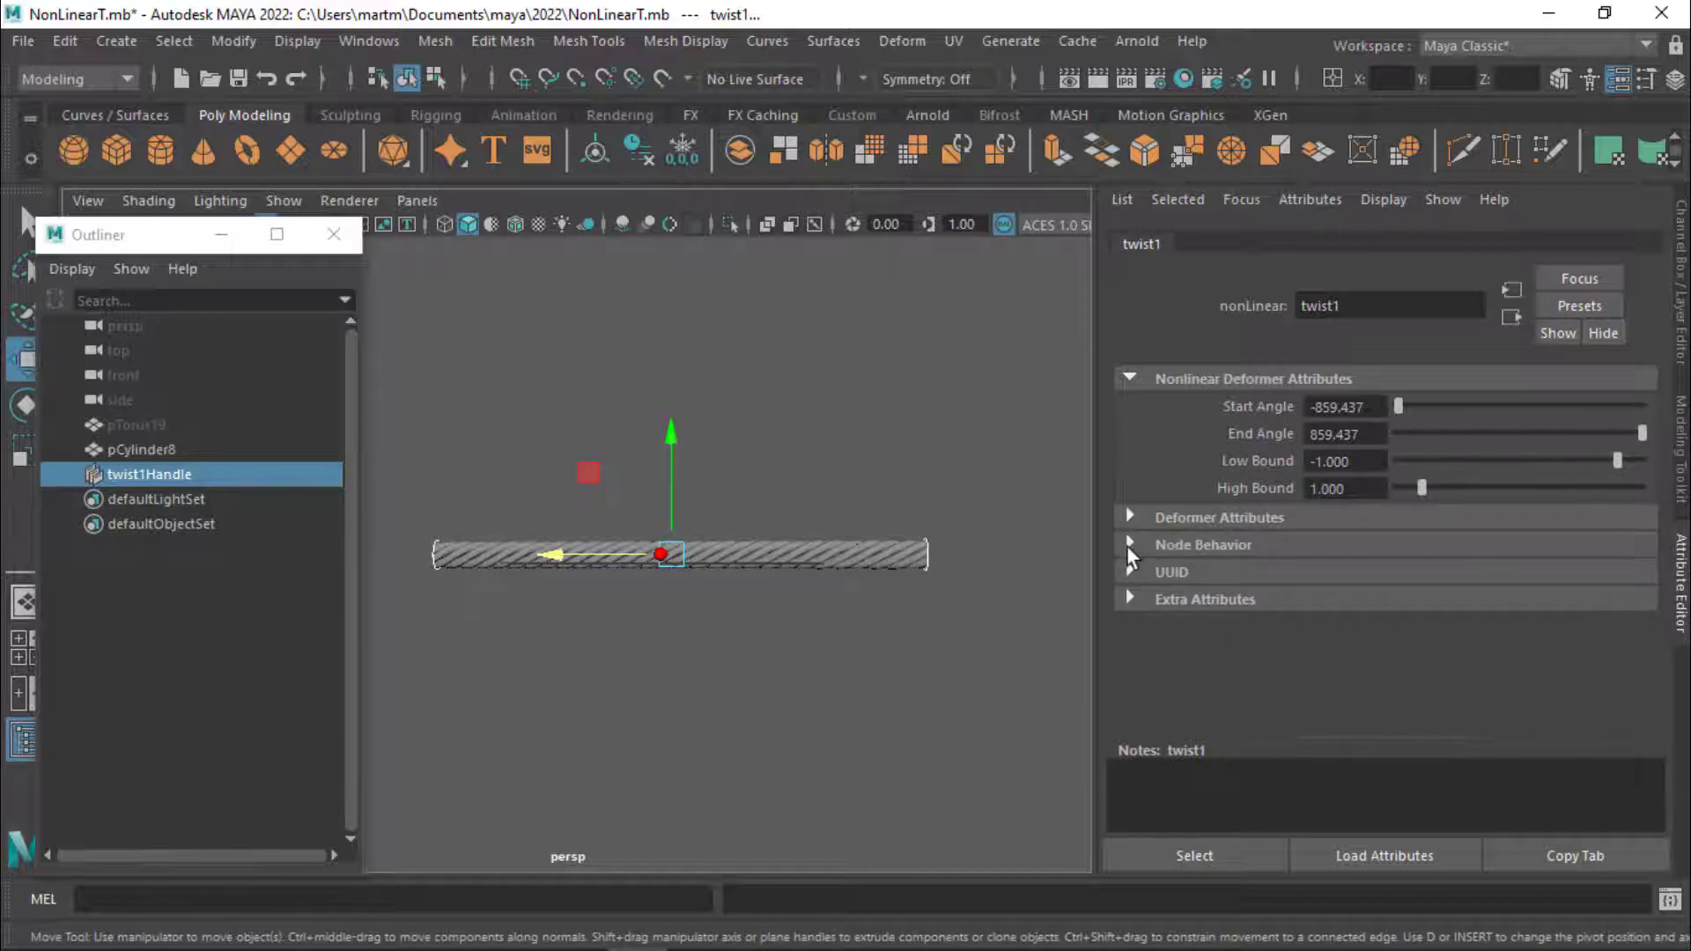
pyautogui.click(1126, 546)
pyautogui.click(1126, 547)
pyautogui.click(1130, 574)
pyautogui.moveTo(783, 665)
pyautogui.keyDown('alt'); pyautogui.mouseDown()
pyautogui.moveTo(752, 713)
pyautogui.moveTo(913, 773)
pyautogui.moveTo(918, 758)
pyautogui.moveTo(773, 723)
pyautogui.moveTo(790, 700)
pyautogui.moveTo(848, 695)
pyautogui.mouseUp(); pyautogui.keyUp('alt')
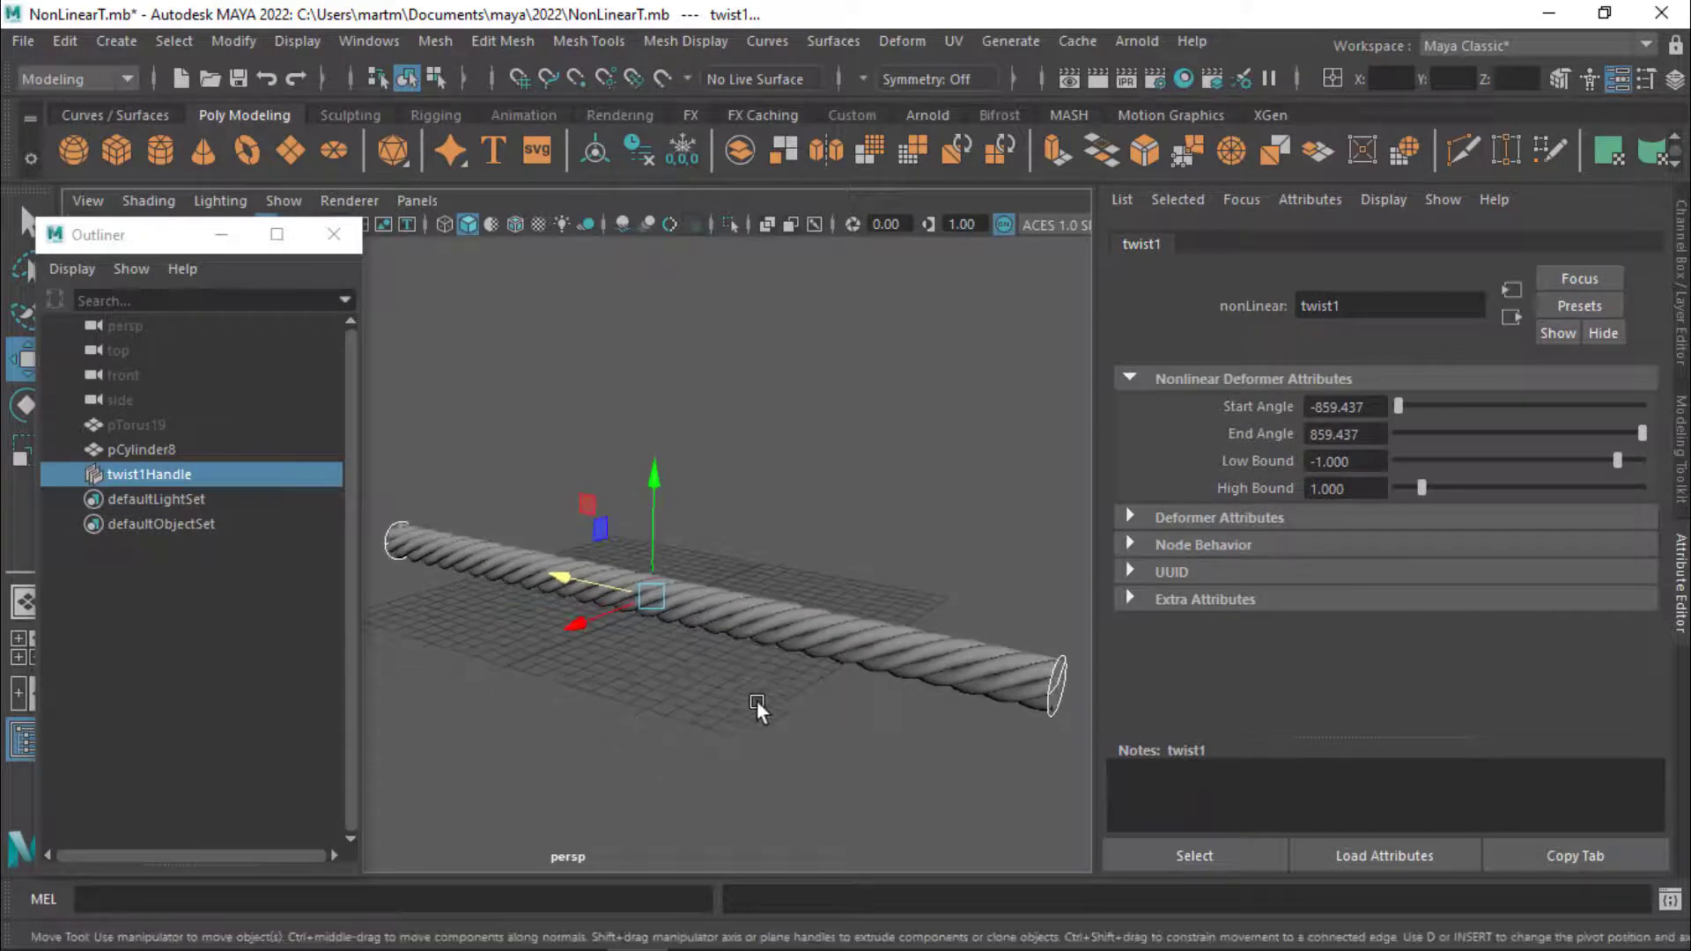
pyautogui.click(756, 629)
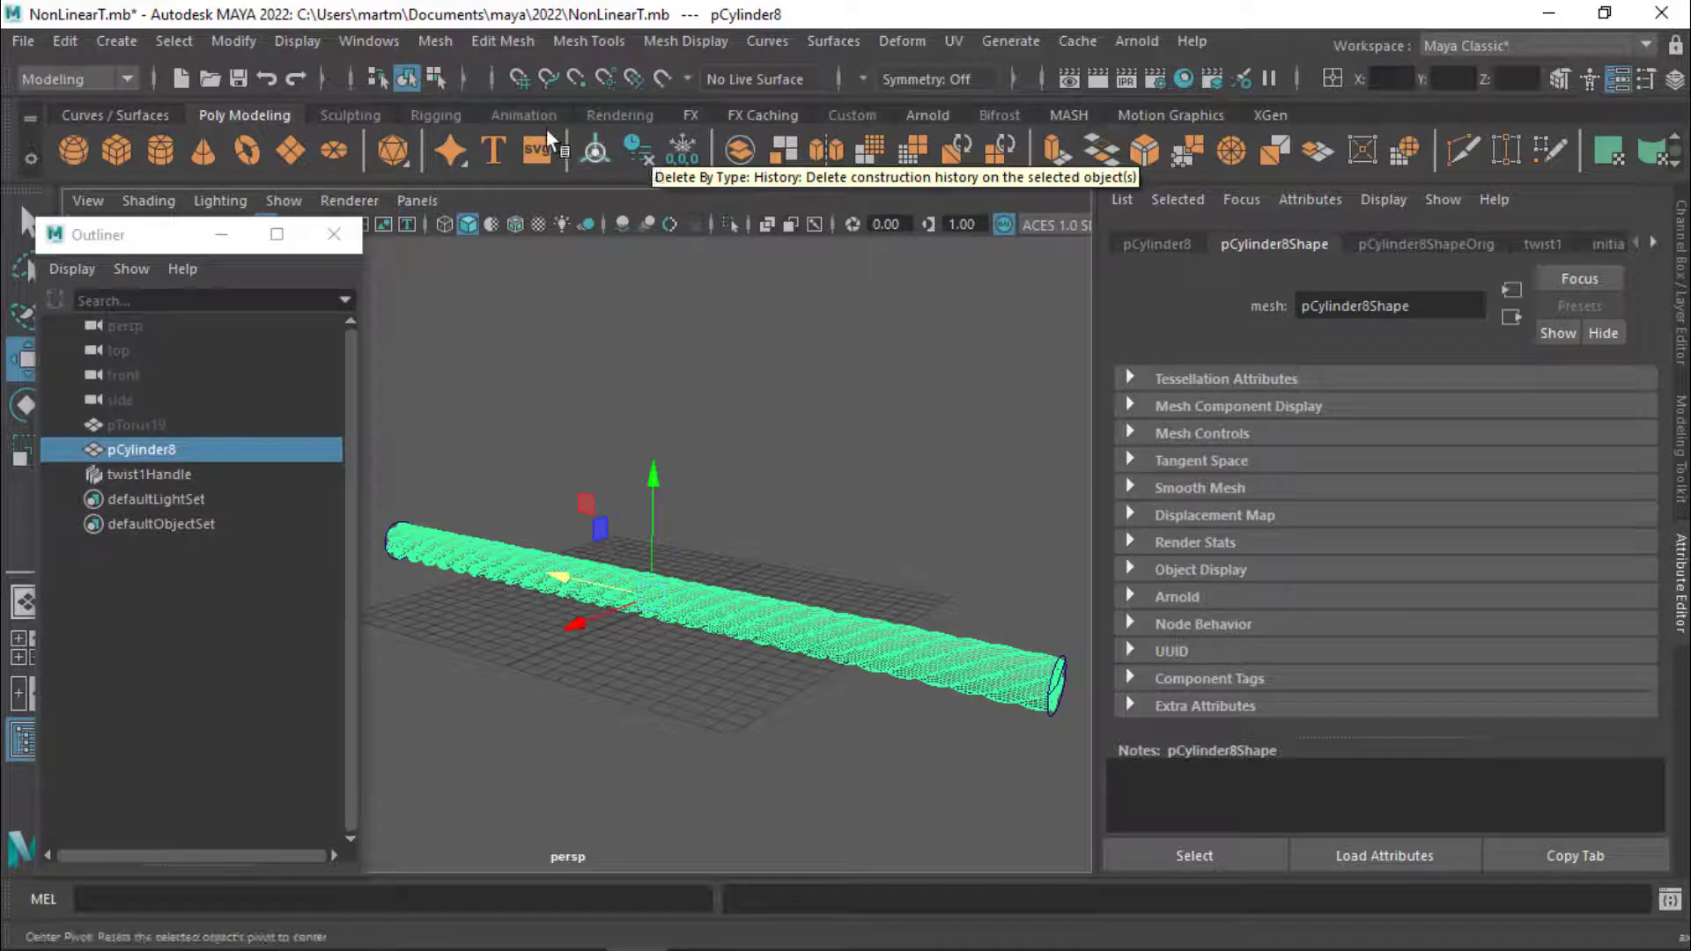
# - Delete pCylinder8's construction history to bake the twist and remove the twist handle
pyautogui.click(68, 39)
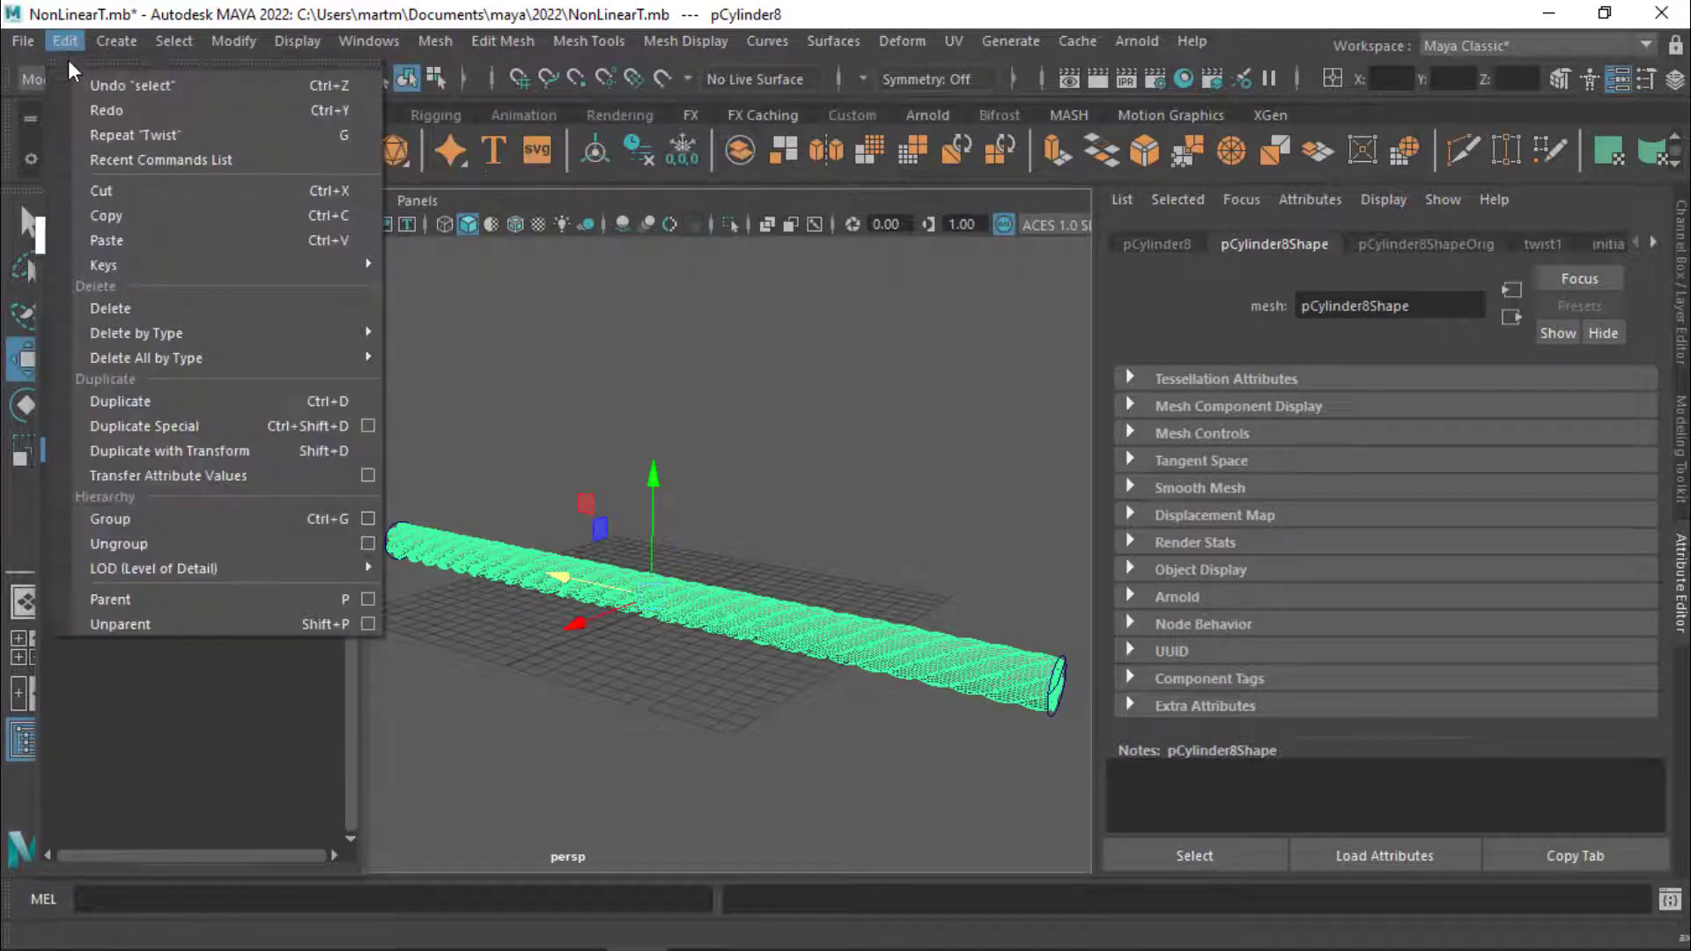
pyautogui.moveTo(137, 333)
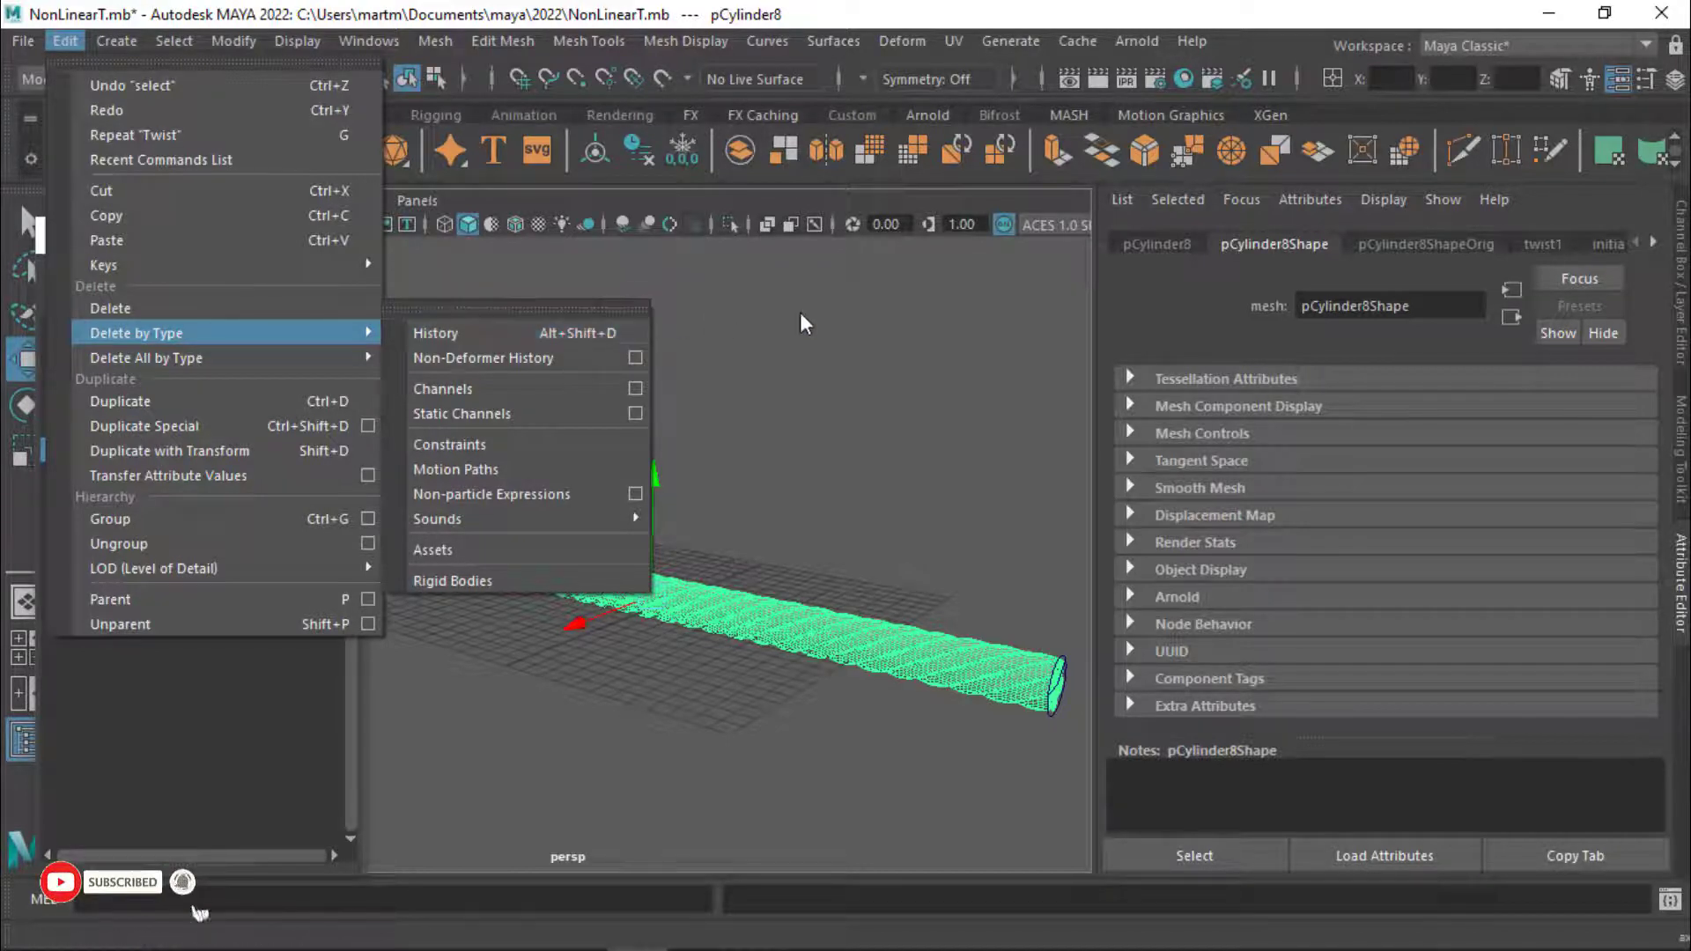
pyautogui.click(625, 348)
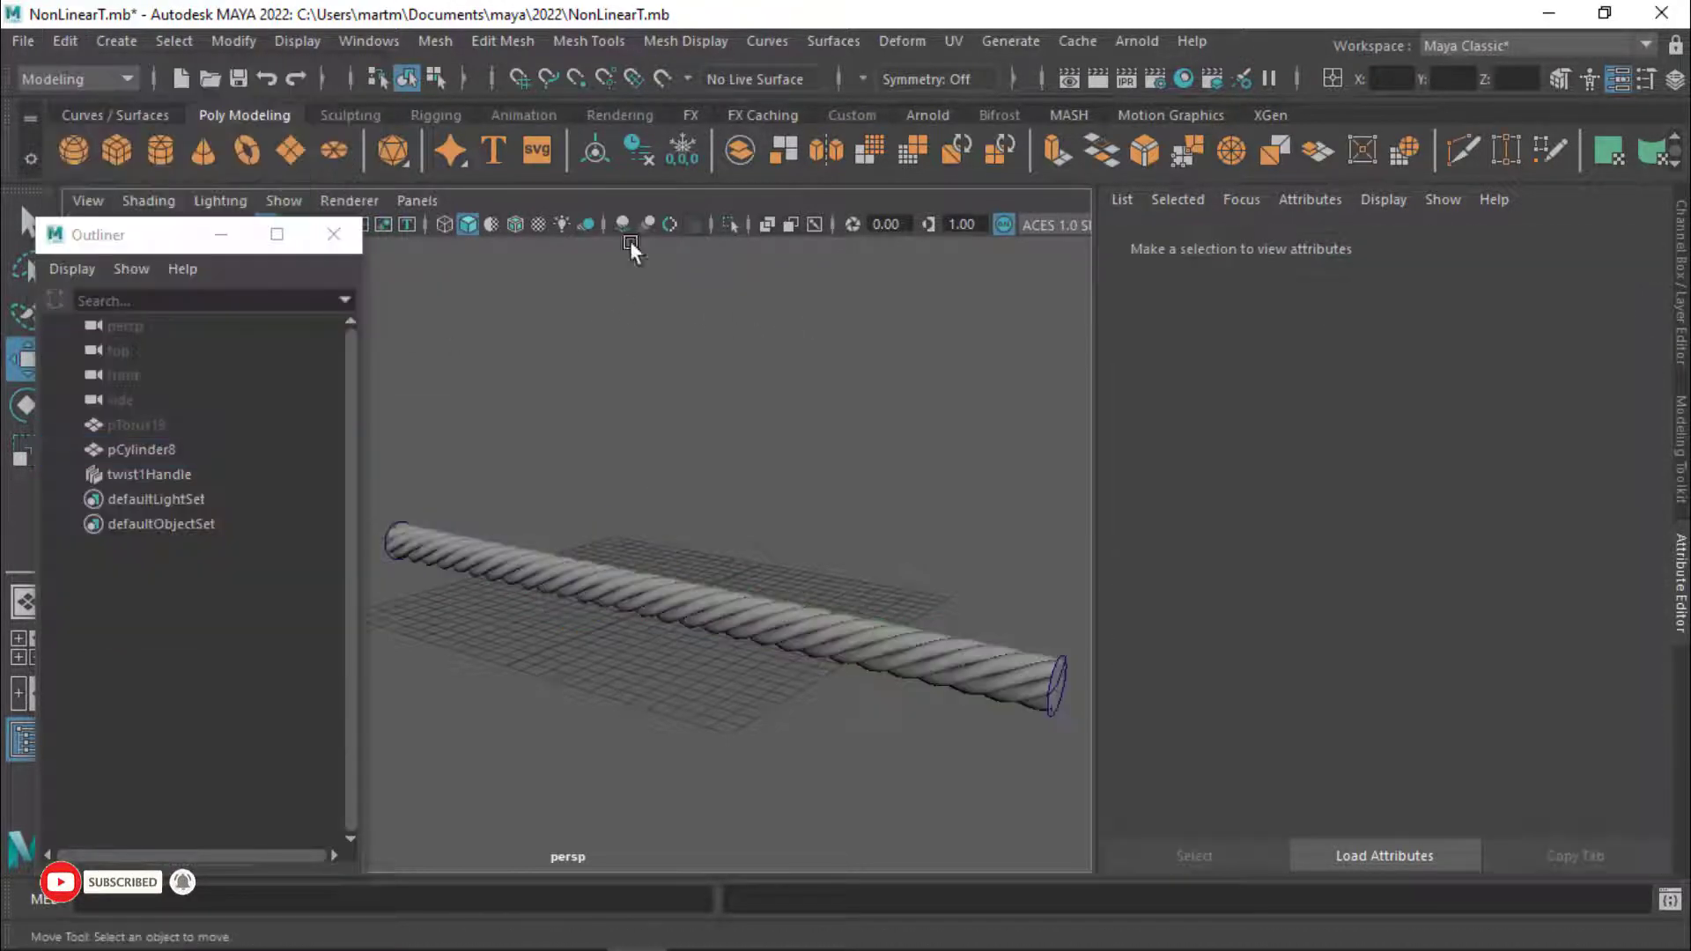
pyautogui.click(585, 578)
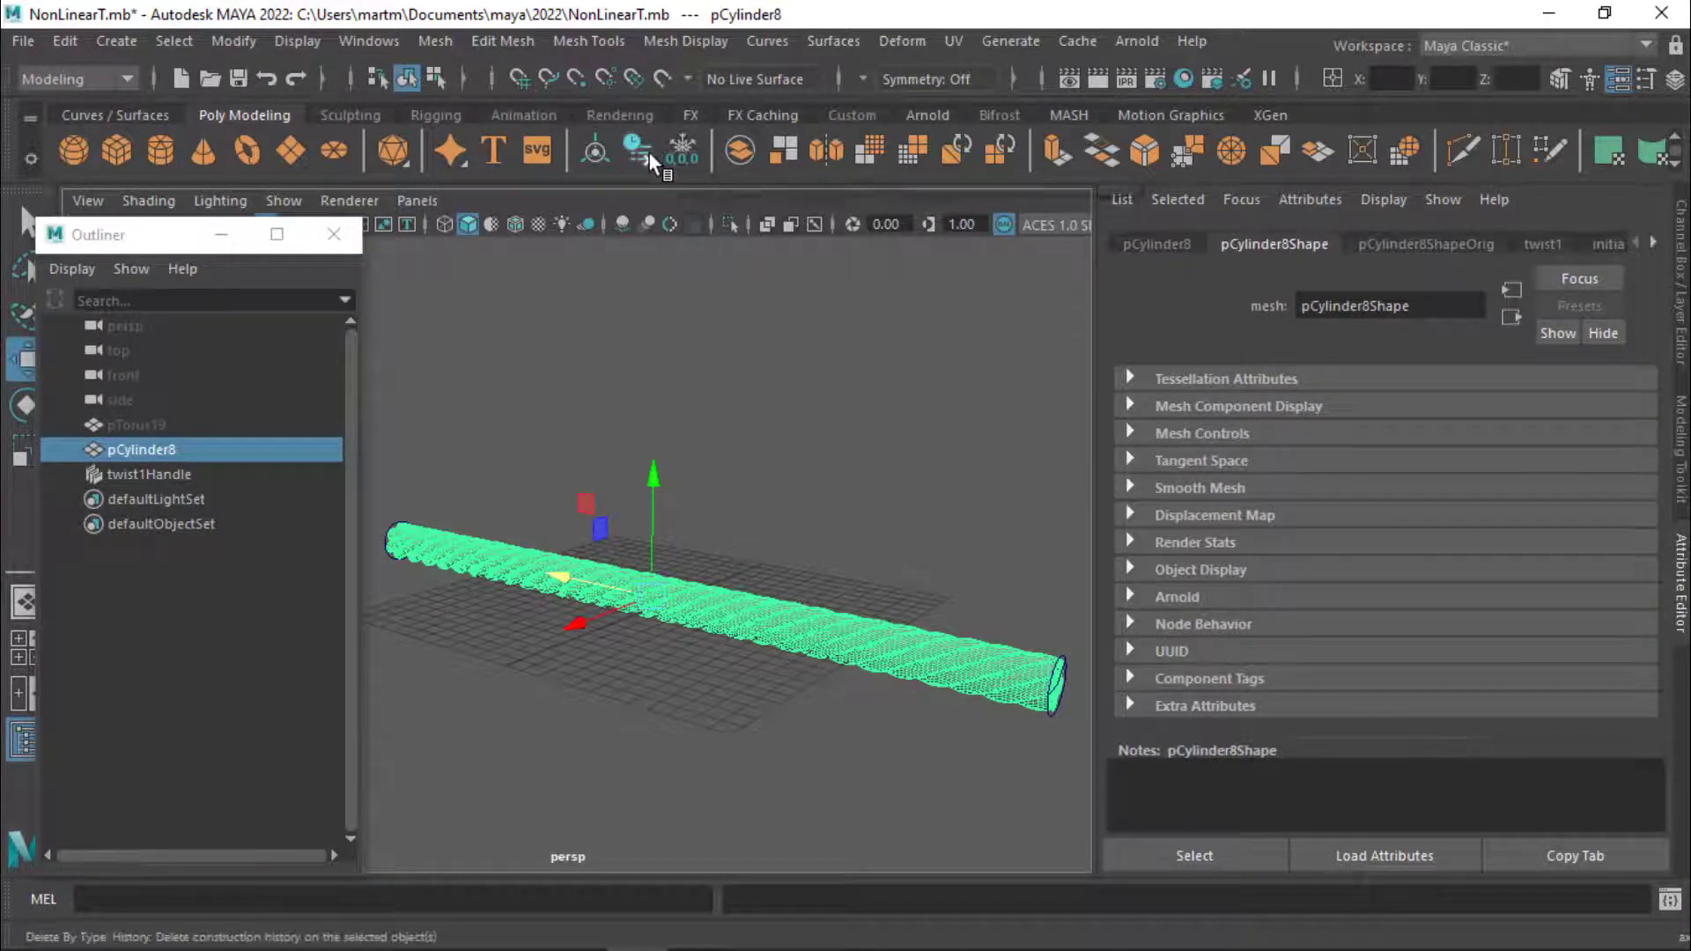
pyautogui.click(635, 155)
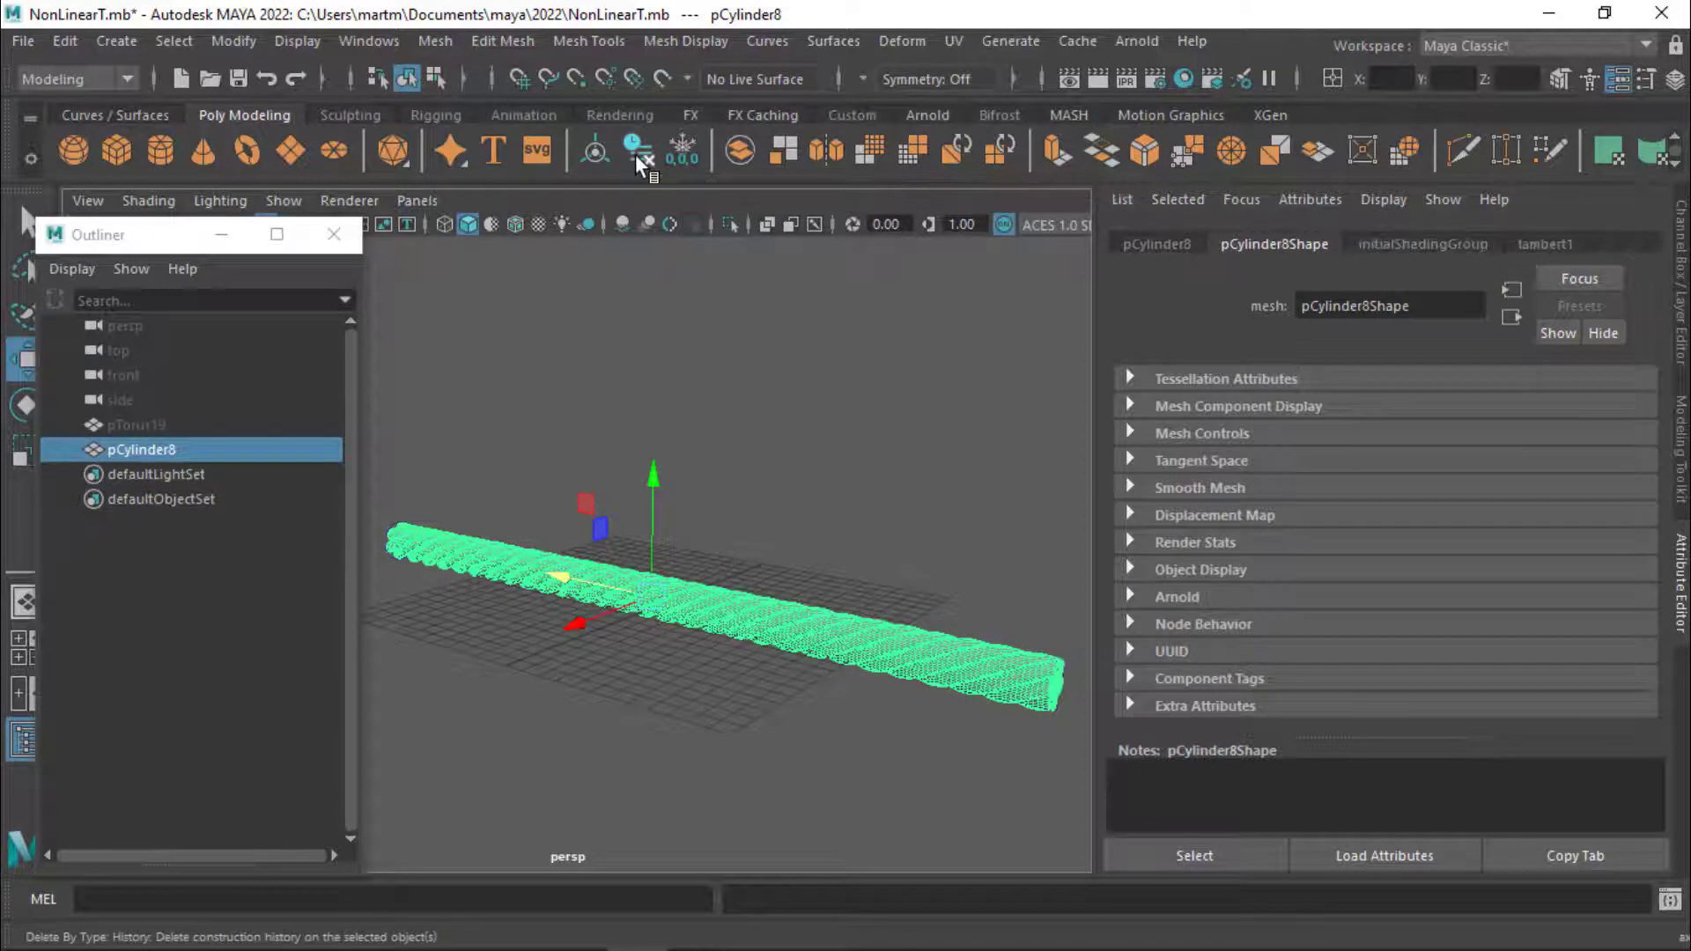
# - Orbit and pan around the rope to inspect the baked twist
pyautogui.moveTo(657, 630)
pyautogui.keyDown('alt'); pyautogui.mouseDown()
pyautogui.moveTo(598, 624)
pyautogui.moveTo(825, 630)
pyautogui.moveTo(738, 545)
pyautogui.mouseUp(); pyautogui.keyUp('alt')
pyautogui.click(739, 546)
pyautogui.keyDown('alt'); pyautogui.moveTo(670, 607); pyautogui.dragTo(786, 655); pyautogui.keyUp('alt')
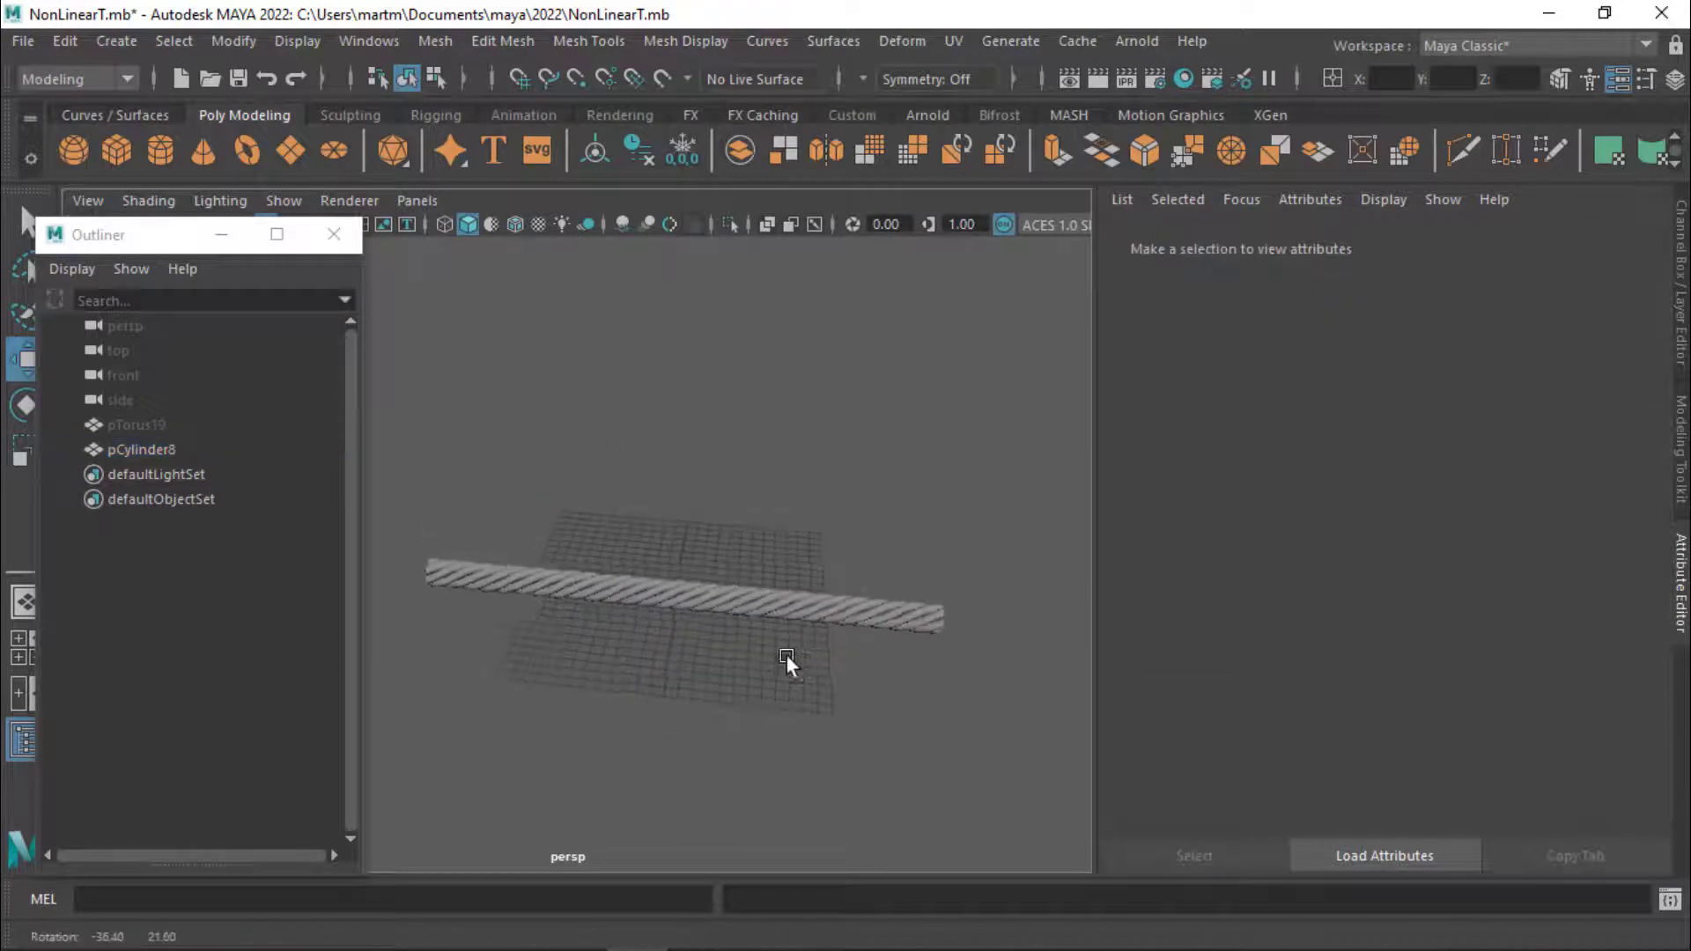
pyautogui.keyDown('alt'); pyautogui.moveTo(786, 655); pyautogui.dragTo(1060, 698, button='right'); pyautogui.keyUp('alt')
pyautogui.moveTo(1062, 698)
pyautogui.keyDown('alt'); pyautogui.mouseDown()
pyautogui.moveTo(759, 697)
pyautogui.moveTo(1007, 635)
pyautogui.moveTo(633, 627)
pyautogui.mouseUp(); pyautogui.keyUp('alt')
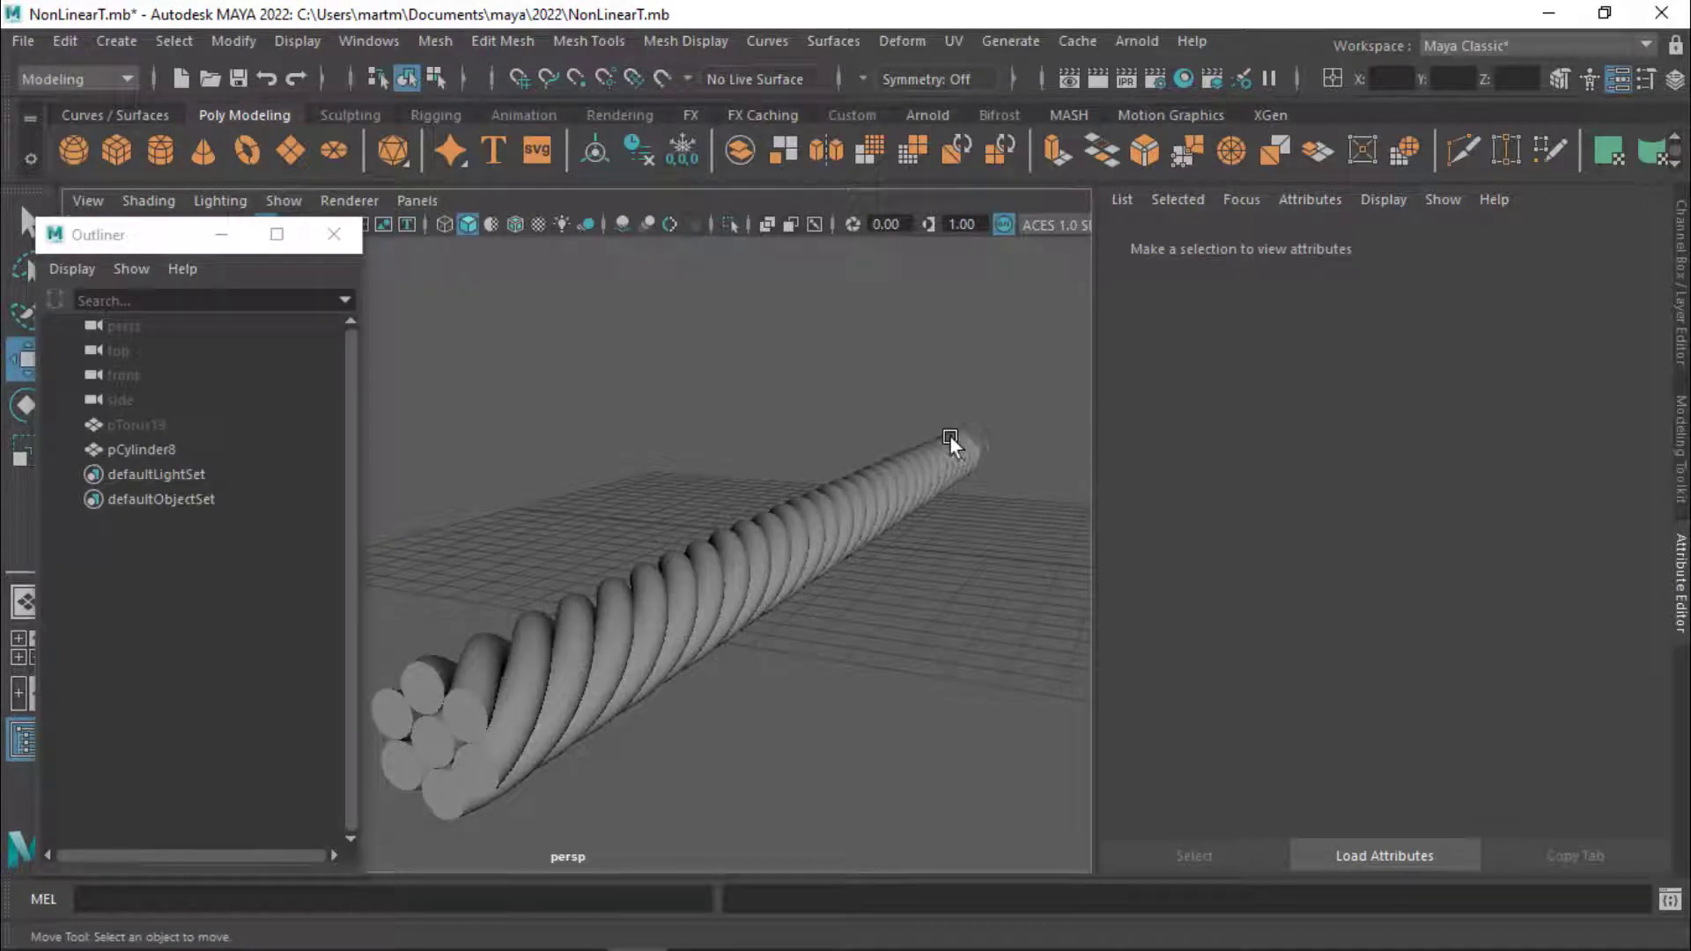
pyautogui.moveTo(564, 670)
pyautogui.keyDown('alt'); pyautogui.mouseDown()
pyautogui.moveTo(715, 659)
pyautogui.moveTo(583, 658)
pyautogui.moveTo(797, 745)
pyautogui.mouseUp(); pyautogui.keyUp('alt')
pyautogui.keyDown('alt'); pyautogui.moveTo(796, 745); pyautogui.dragTo(505, 633, button='right'); pyautogui.keyUp('alt')
pyautogui.moveTo(661, 632)
pyautogui.keyDown('alt'); pyautogui.mouseDown(button='middle')
pyautogui.moveTo(492, 618)
pyautogui.moveTo(682, 660)
pyautogui.moveTo(701, 630)
pyautogui.moveTo(667, 657)
pyautogui.mouseUp(button='middle'); pyautogui.keyUp('alt')
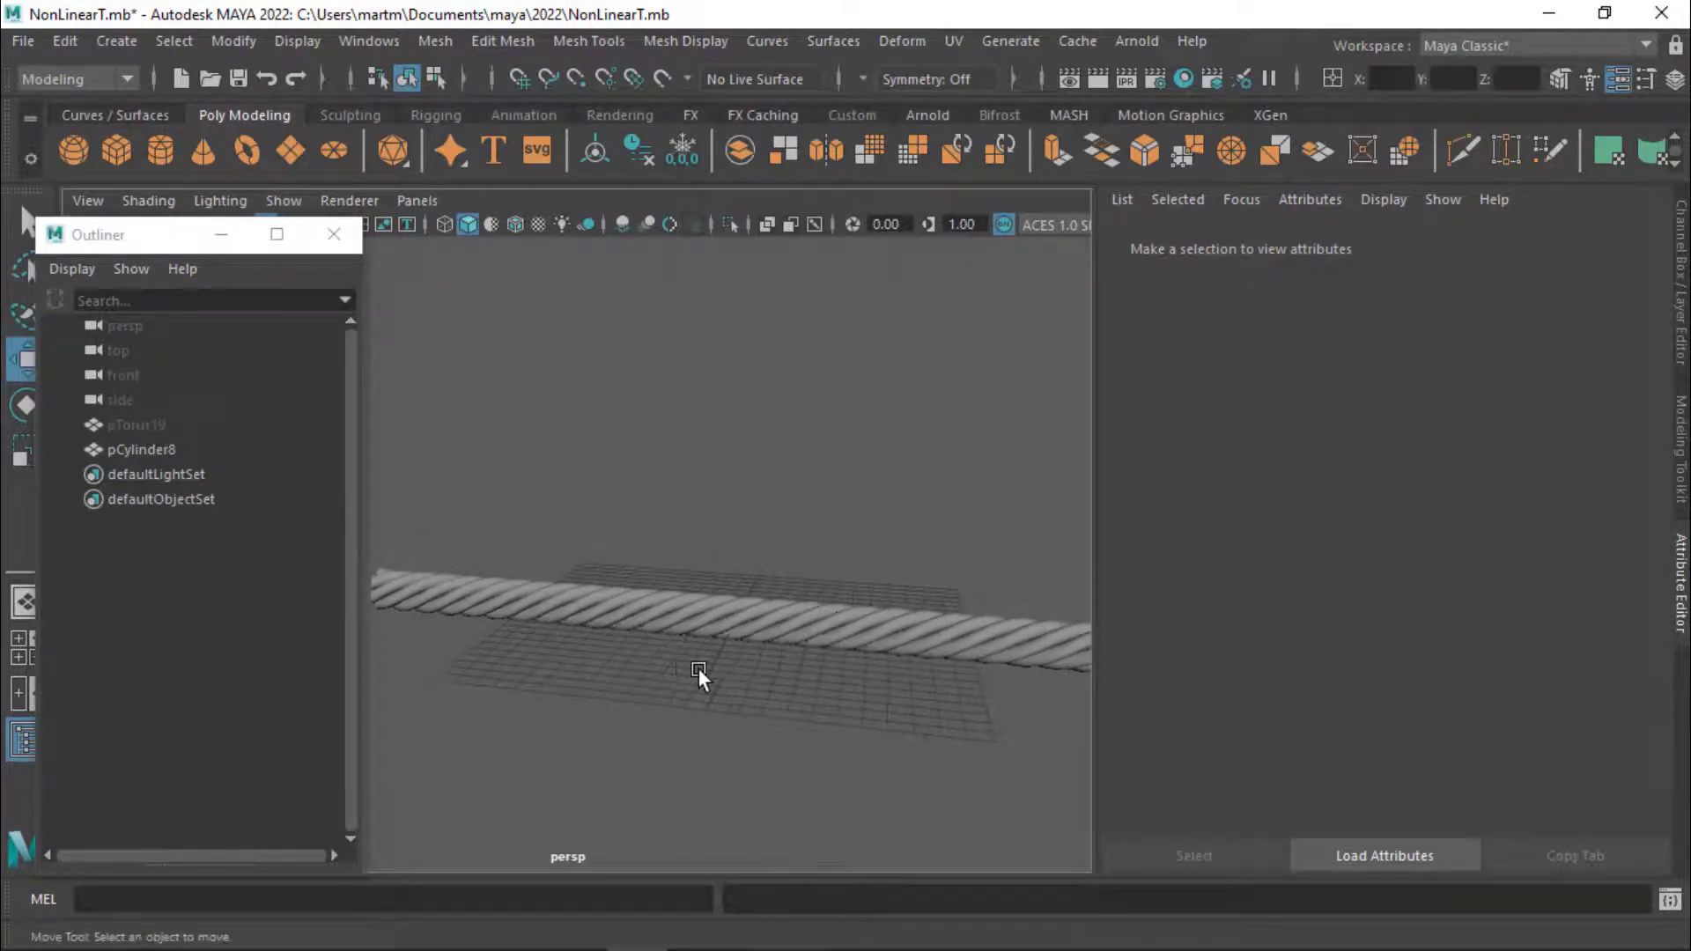
pyautogui.moveTo(699, 667)
pyautogui.keyDown('alt'); pyautogui.mouseDown()
pyautogui.moveTo(620, 616)
pyautogui.moveTo(723, 593)
pyautogui.mouseUp(); pyautogui.keyUp('alt')
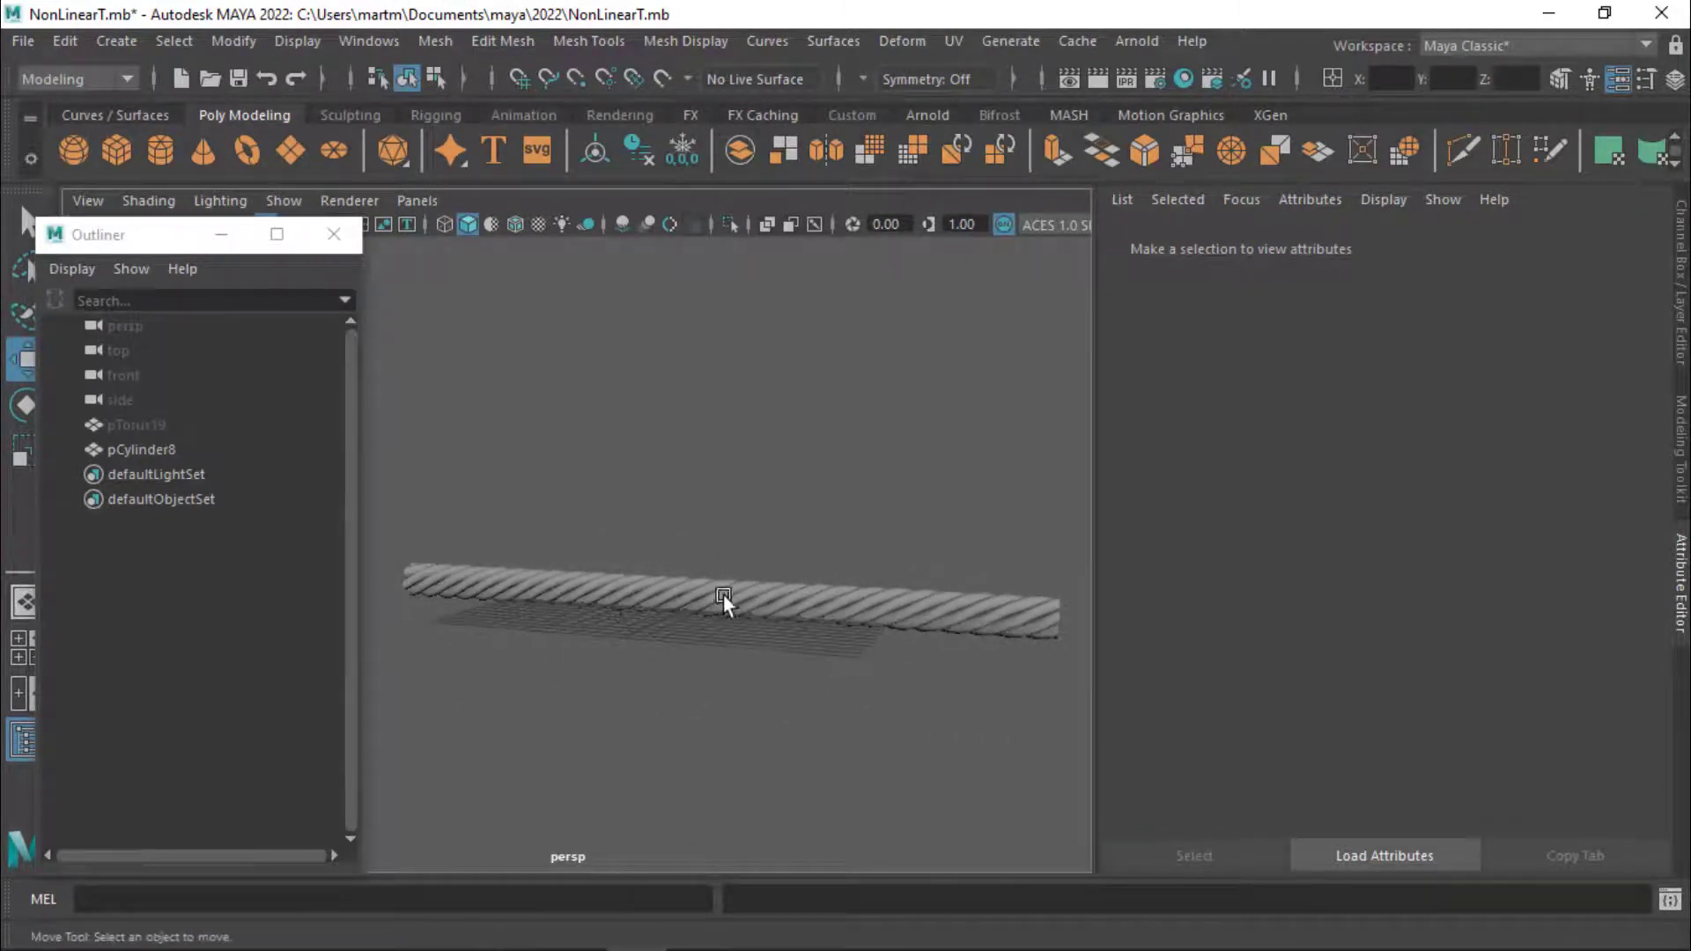
# - Add bend1 to pCylinder8 using reset default Bend settings (Curvature 0, bounds -1 to 1)
pyautogui.click(723, 592)
pyautogui.keyDown('alt'); pyautogui.moveTo(904, 688); pyautogui.dragTo(729, 667, button='right'); pyautogui.keyUp('alt')
pyautogui.keyDown('alt'); pyautogui.moveTo(642, 661); pyautogui.dragTo(613, 678); pyautogui.keyUp('alt')
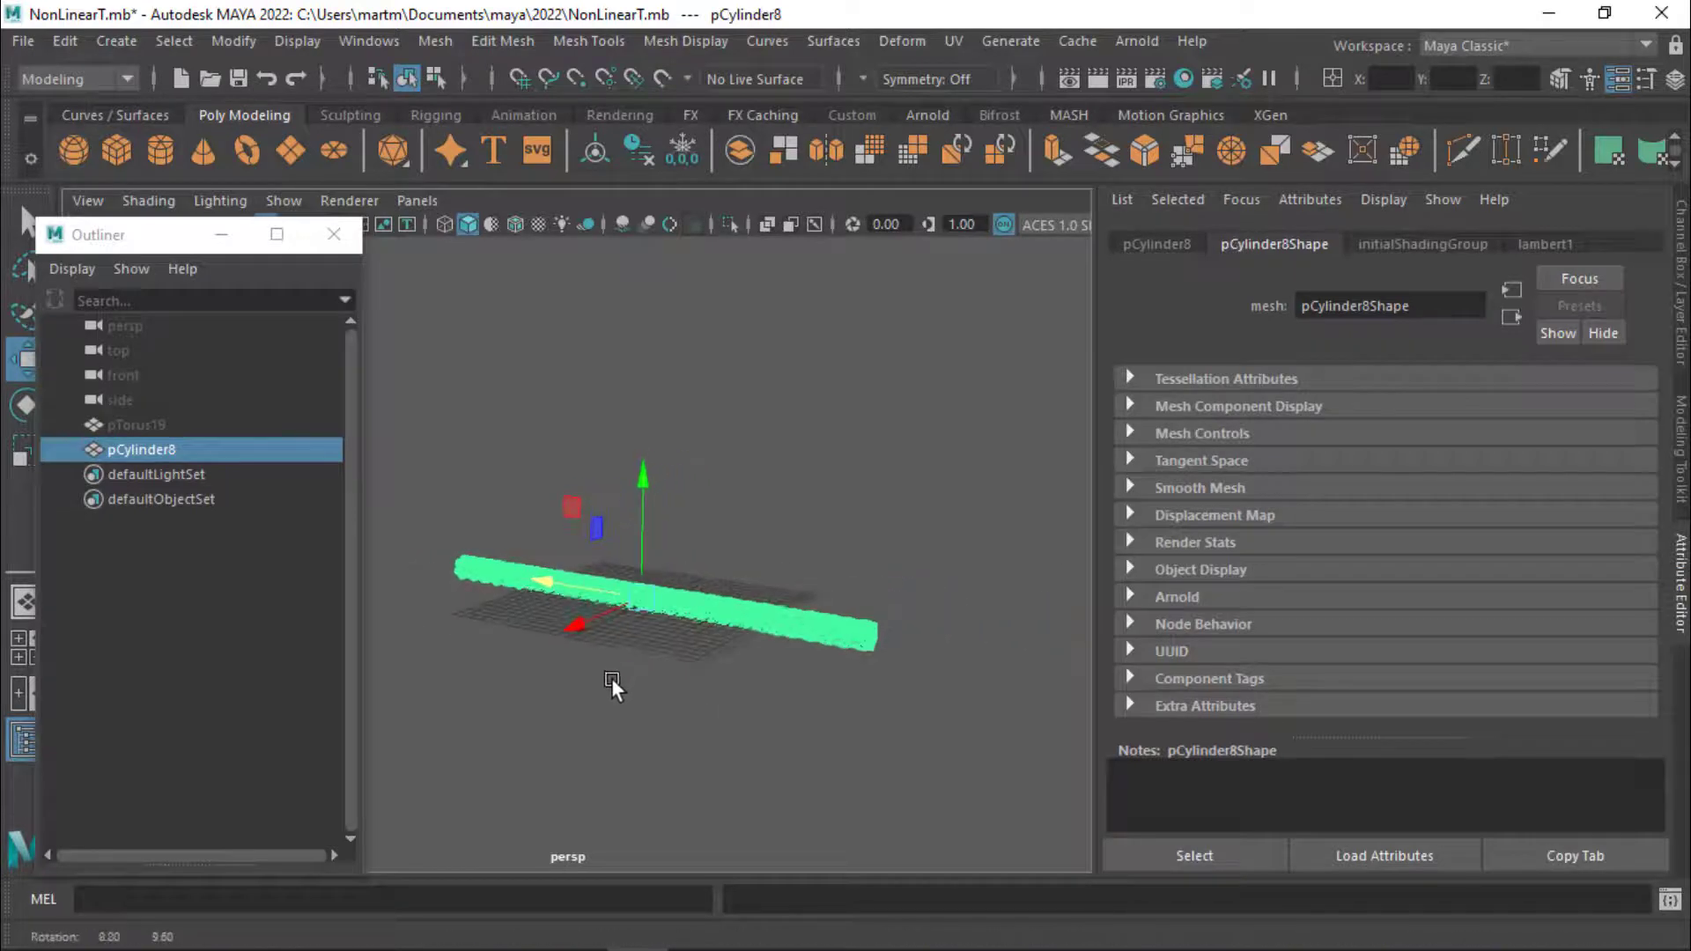
pyautogui.keyDown('alt'); pyautogui.moveTo(610, 680); pyautogui.dragTo(789, 702, button='right'); pyautogui.keyUp('alt')
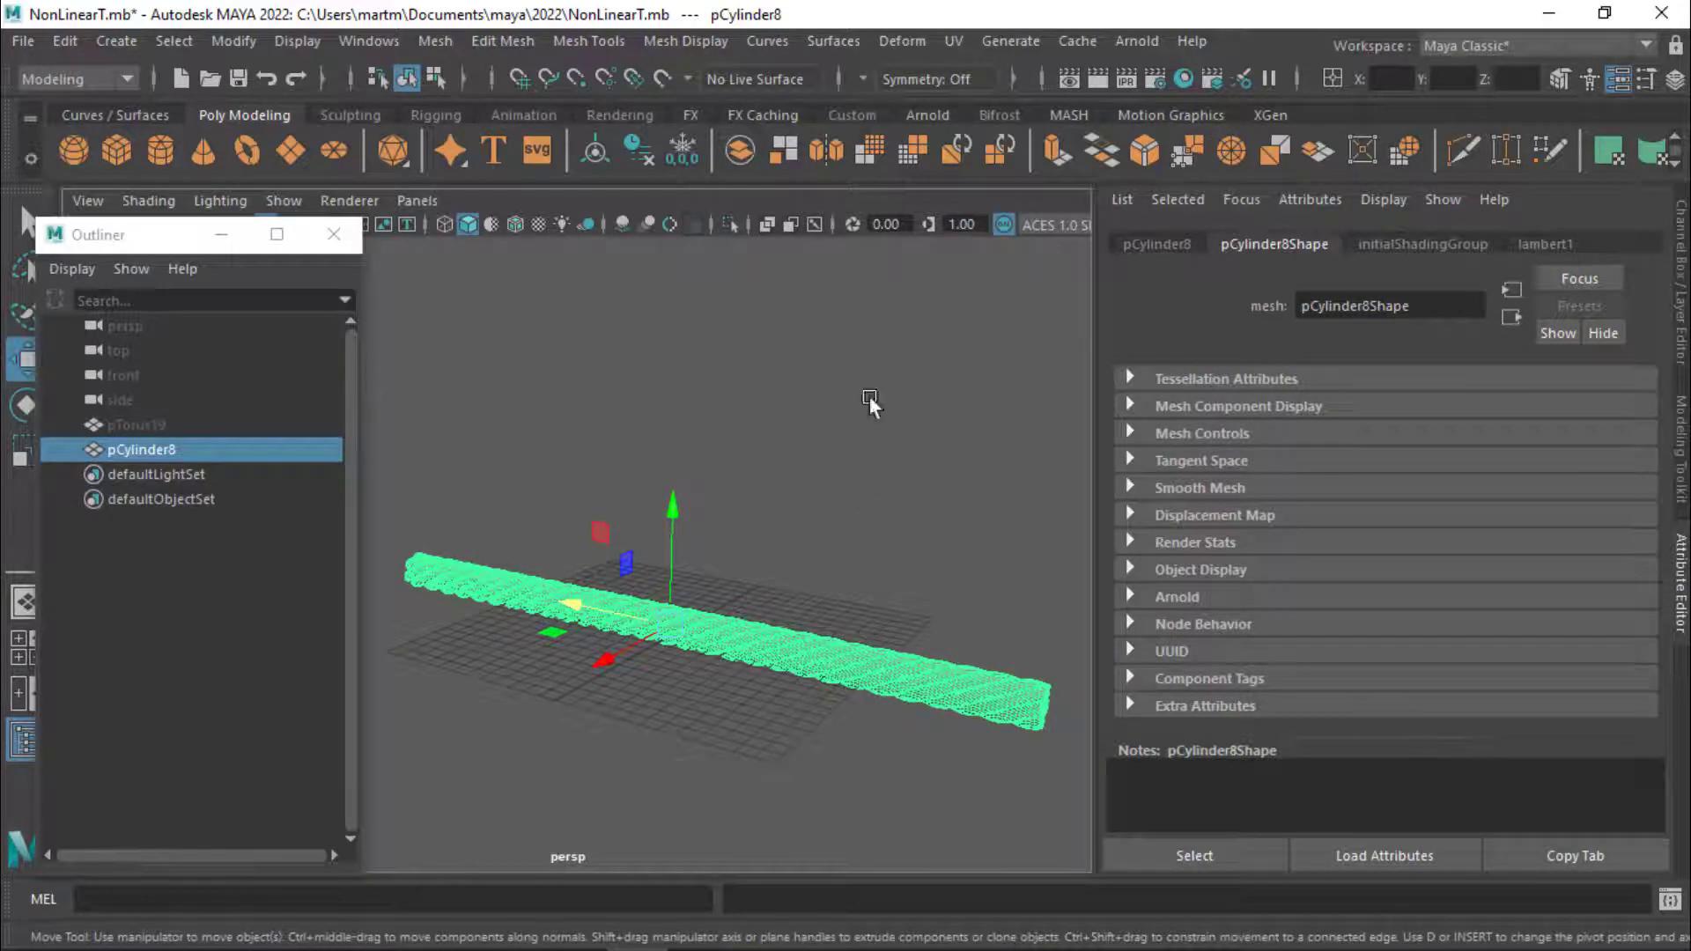
pyautogui.click(902, 42)
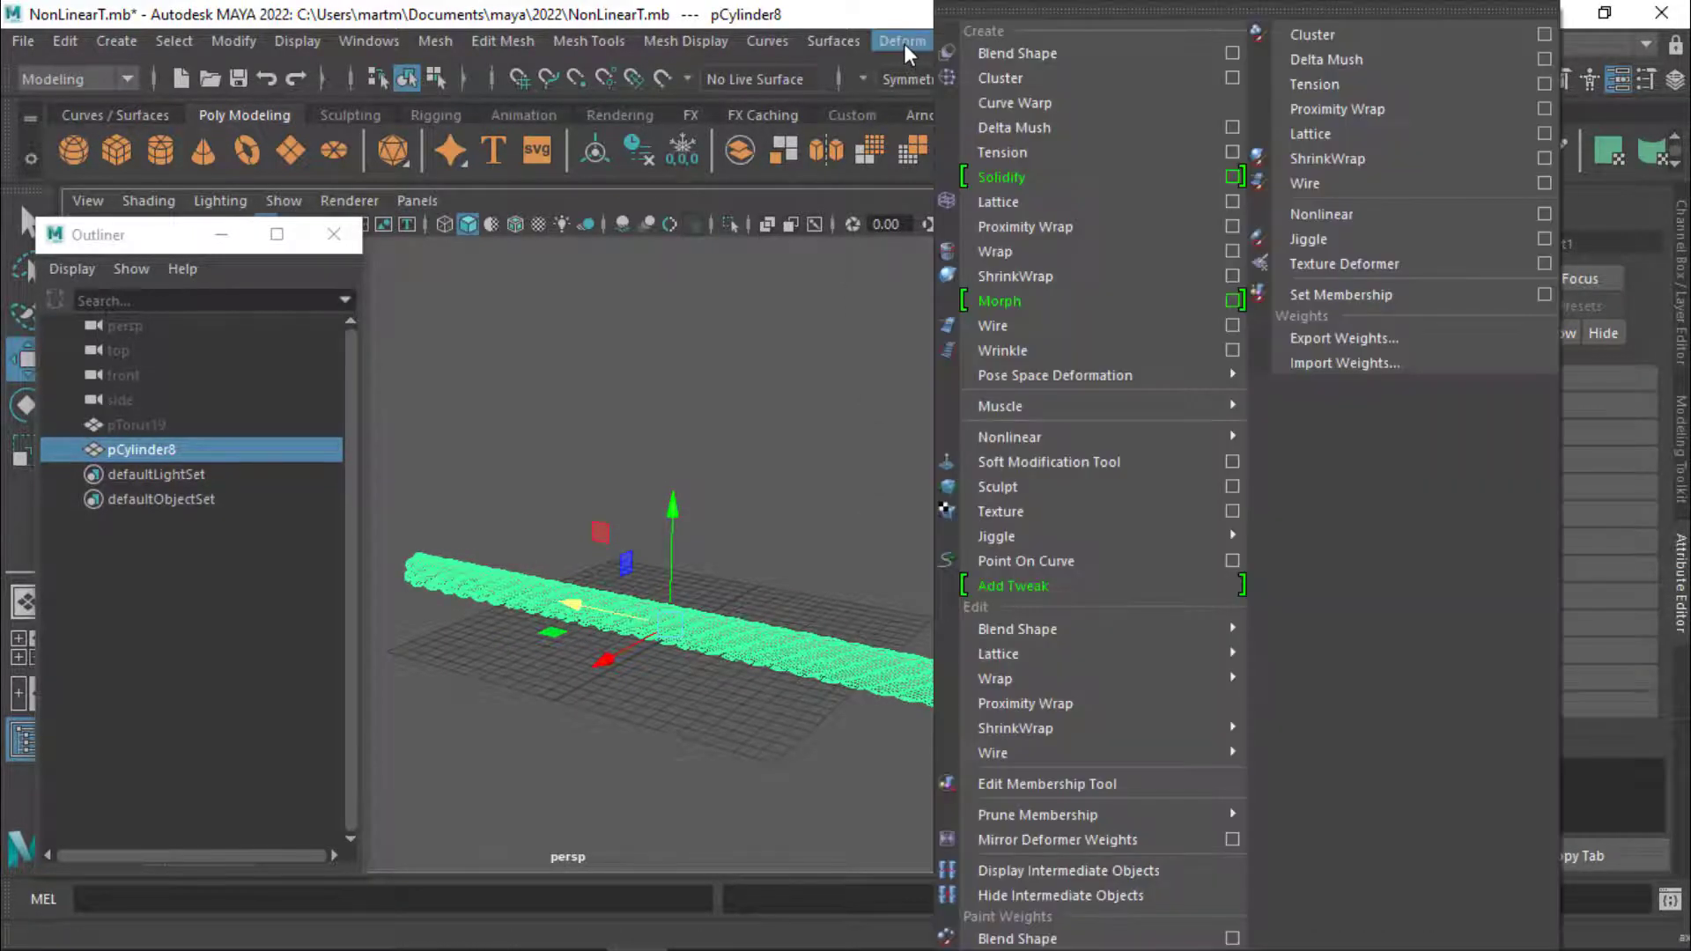
pyautogui.moveTo(1010, 436)
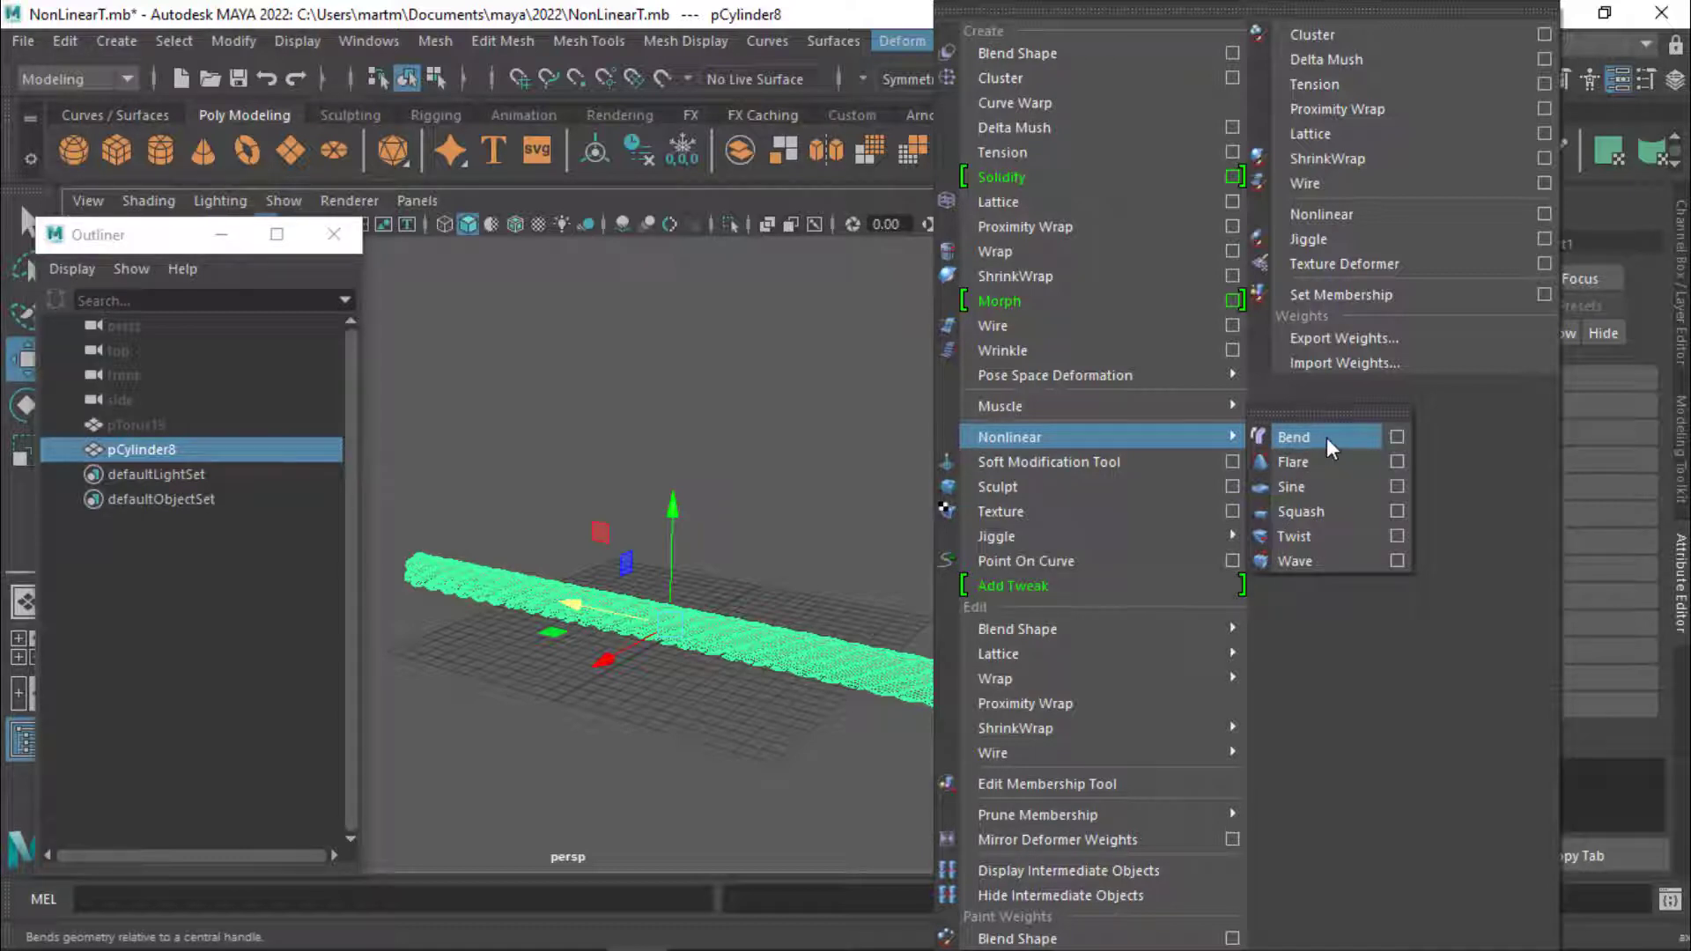
pyautogui.click(1399, 438)
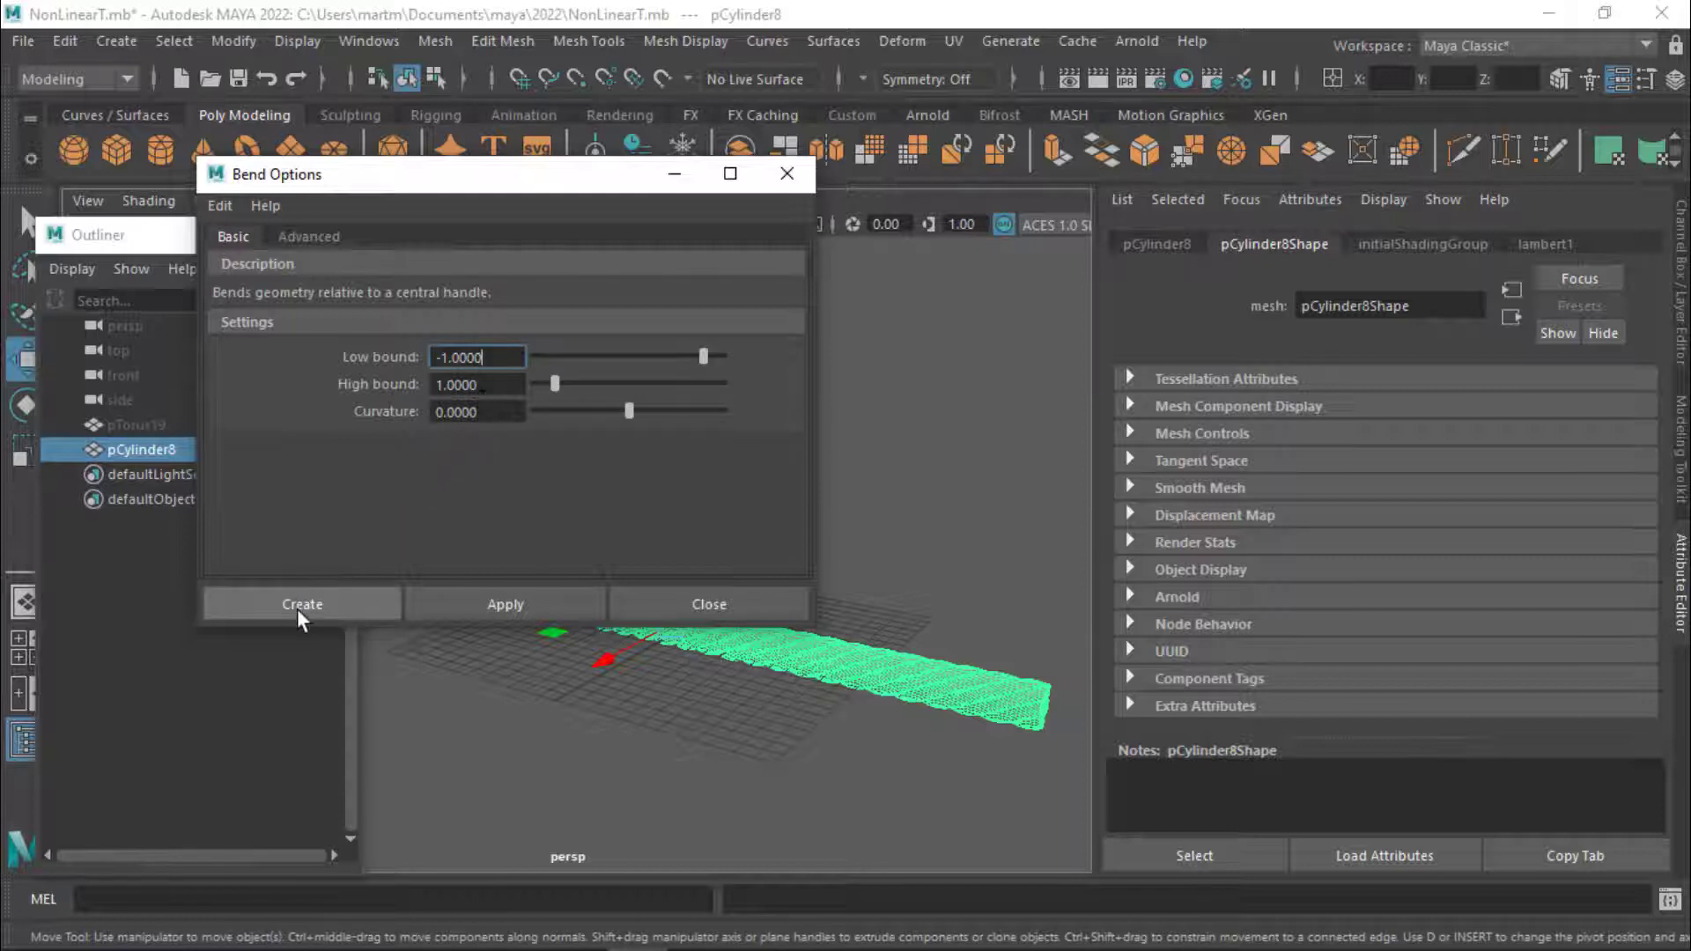
pyautogui.click(227, 207)
pyautogui.click(232, 247)
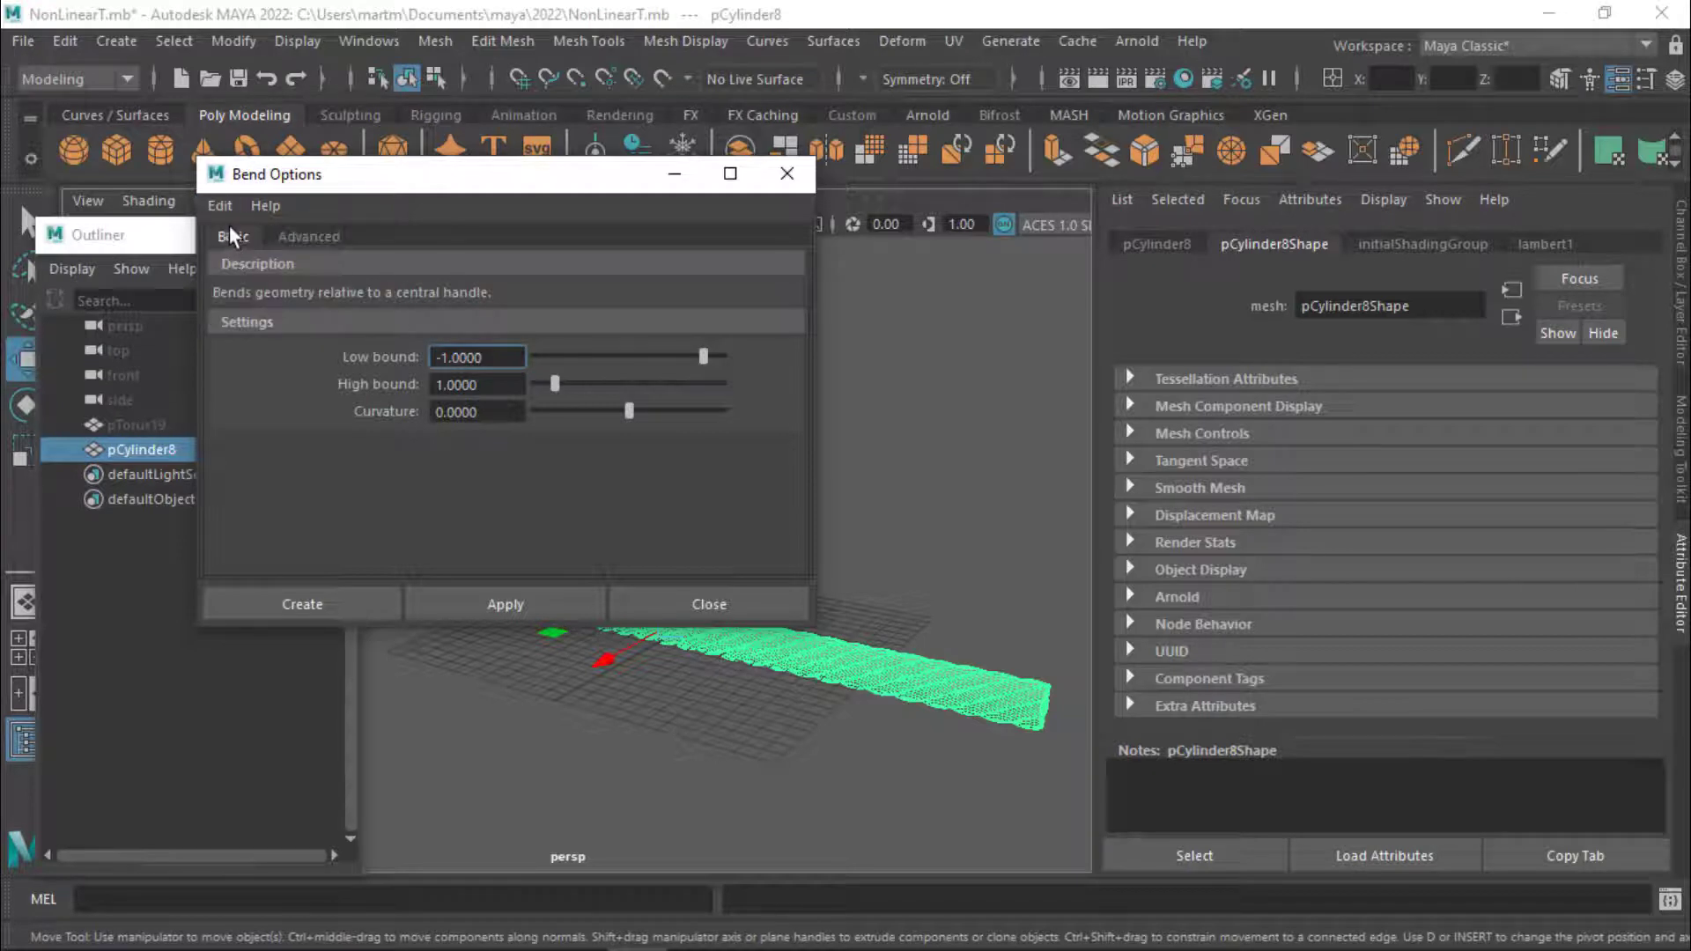
pyautogui.click(291, 604)
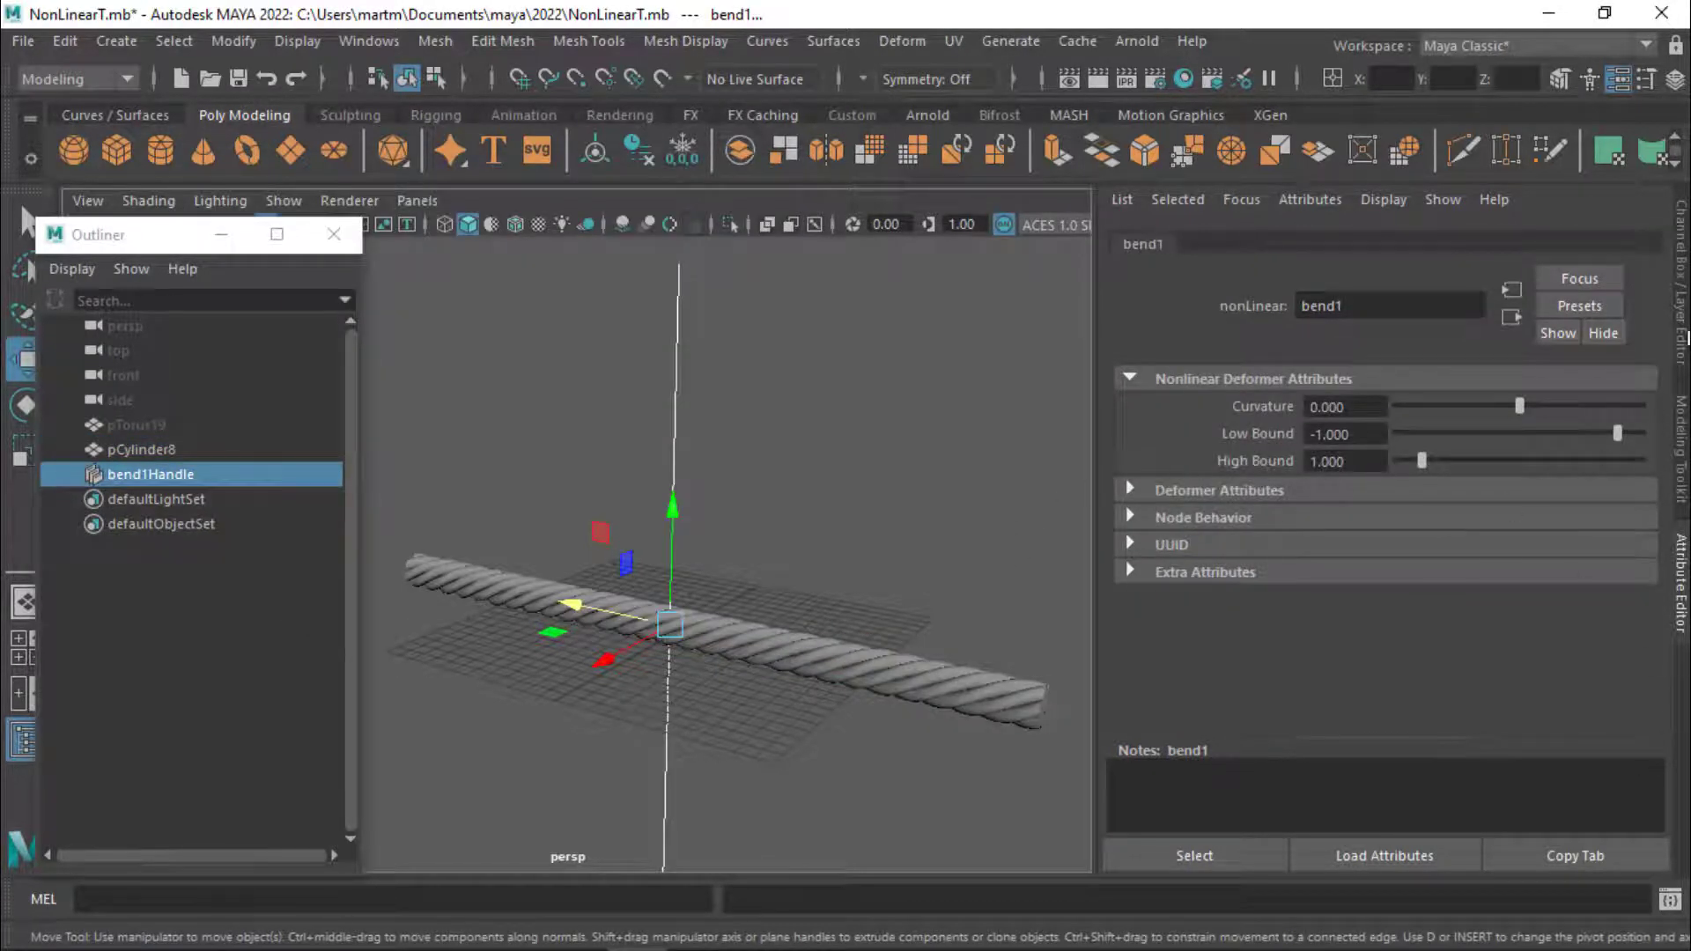
# - Set bend1Handle's Rotate X to 90 in the Channel Box
pyautogui.click(1685, 335)
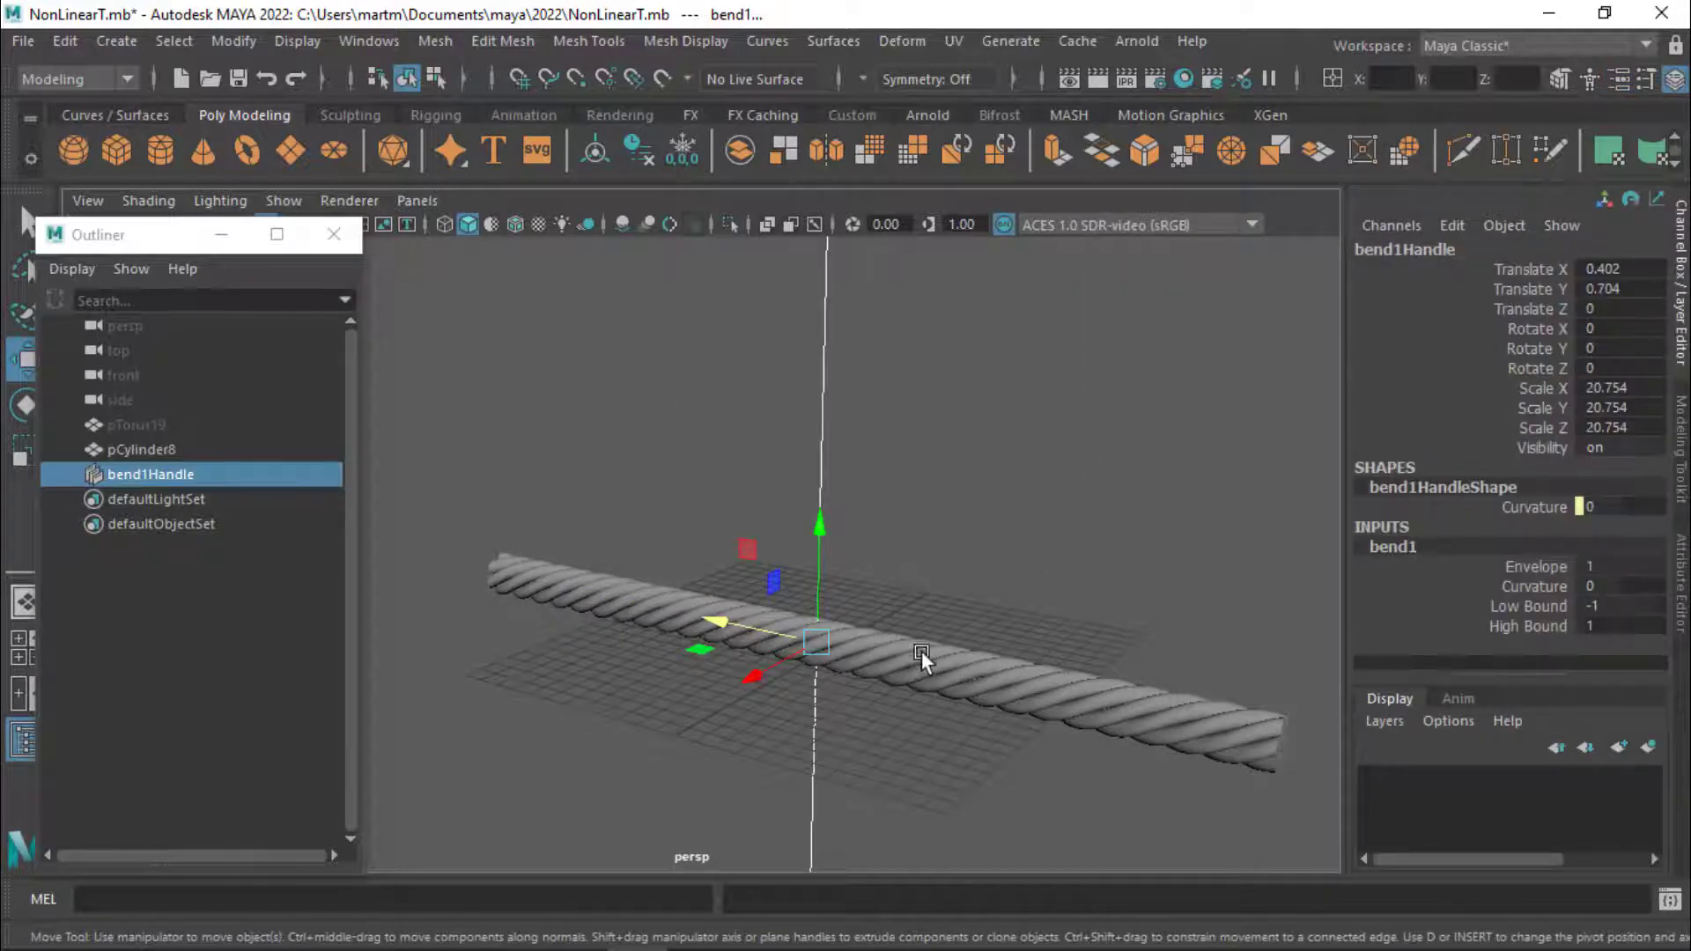
pyautogui.press('e')
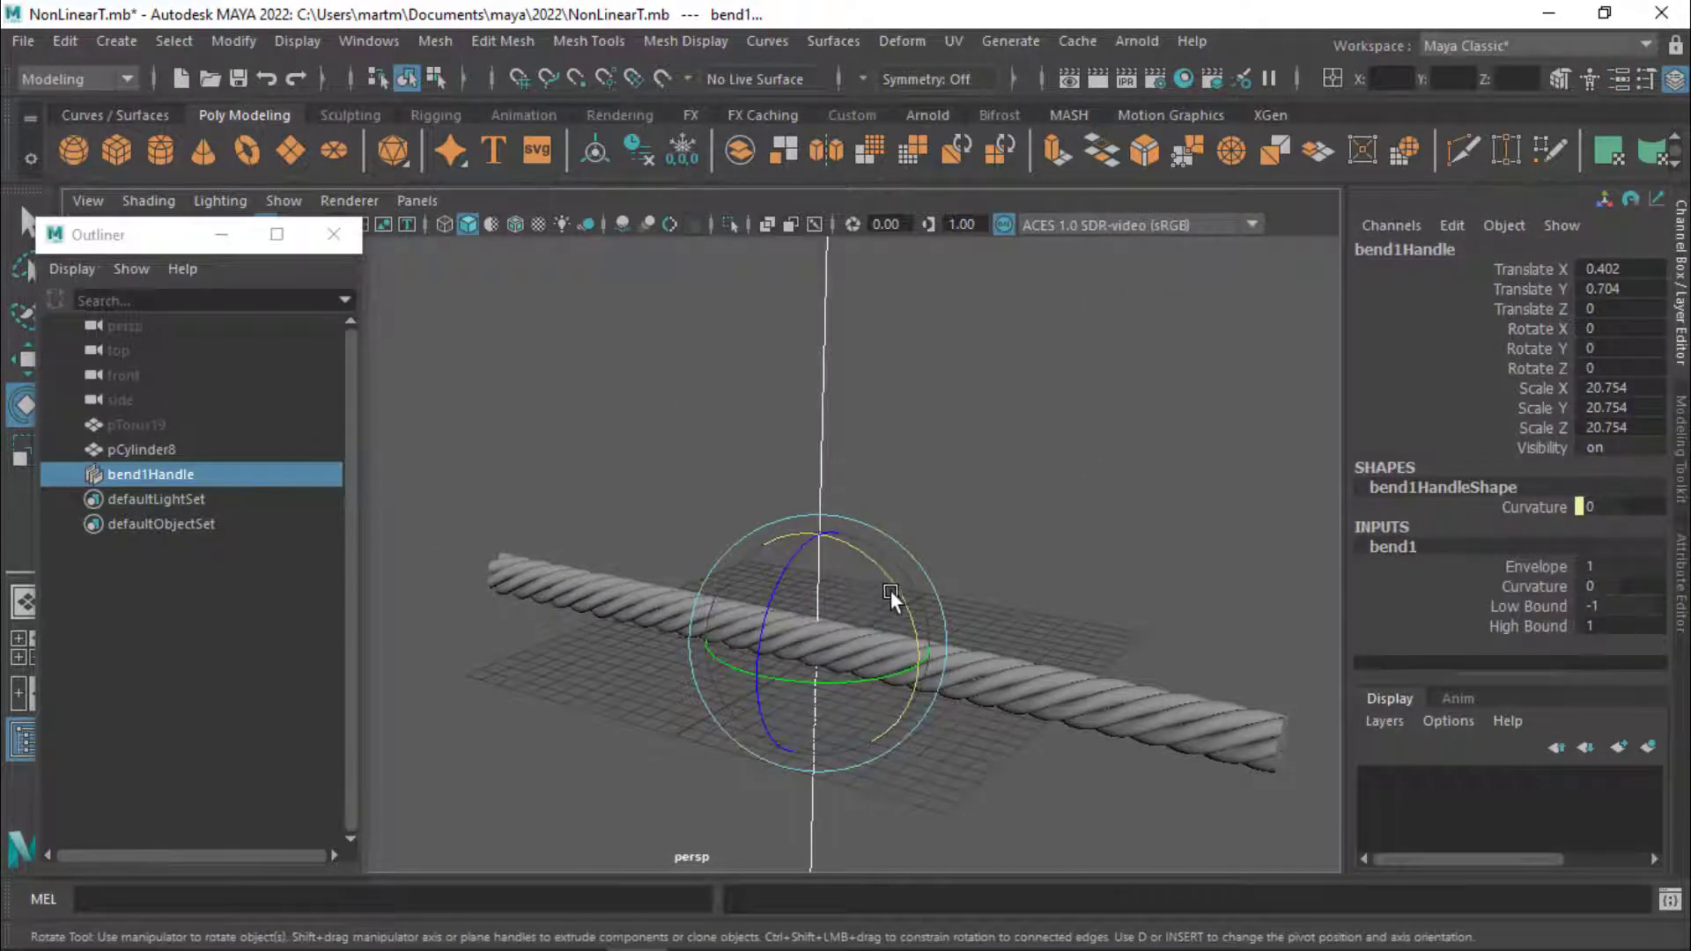
pyautogui.moveTo(891, 590); pyautogui.dragTo(911, 621)
pyautogui.doubleClick(1650, 327)
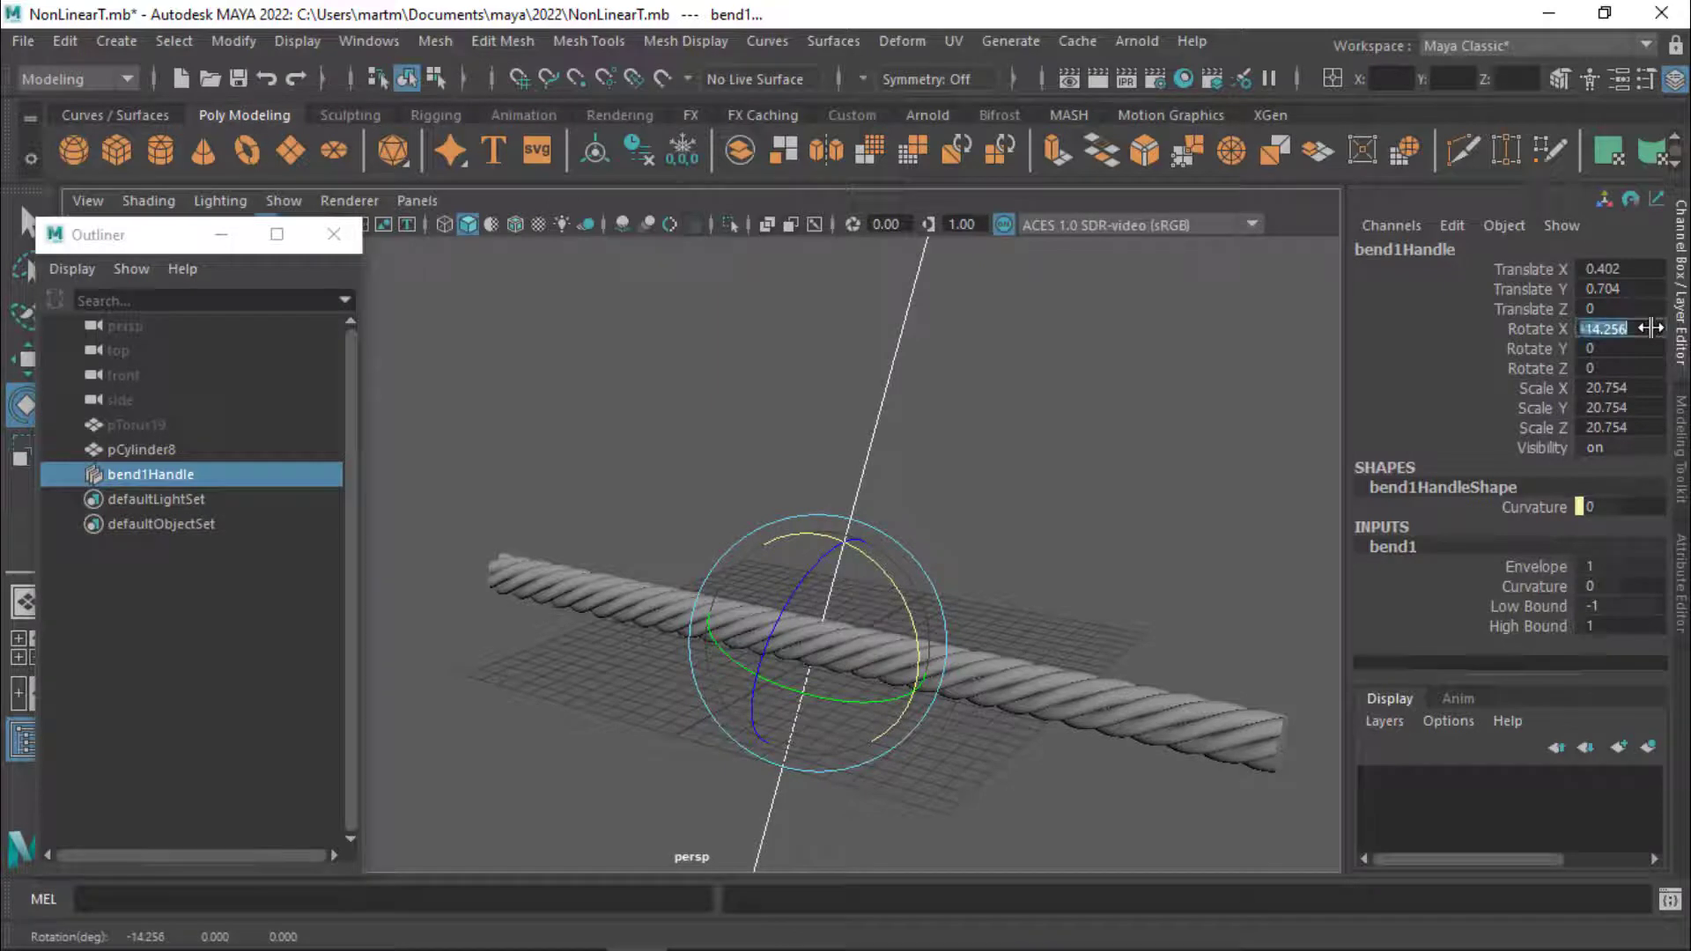
pyautogui.write('90')
pyautogui.press('Return')
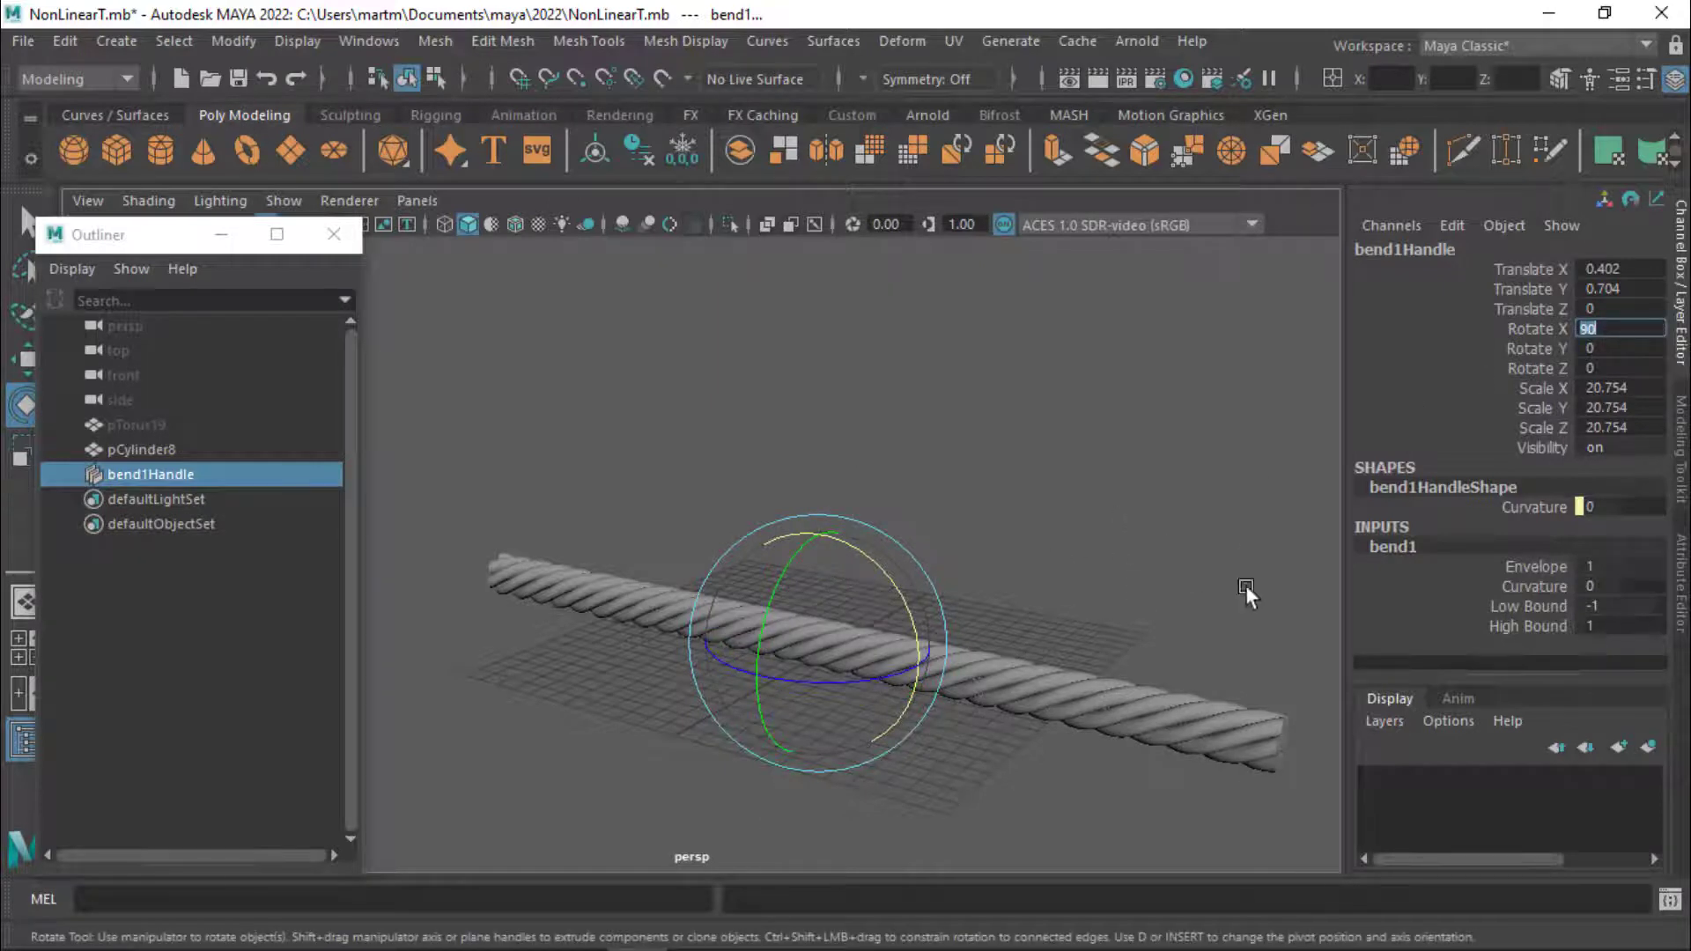
pyautogui.click(1679, 598)
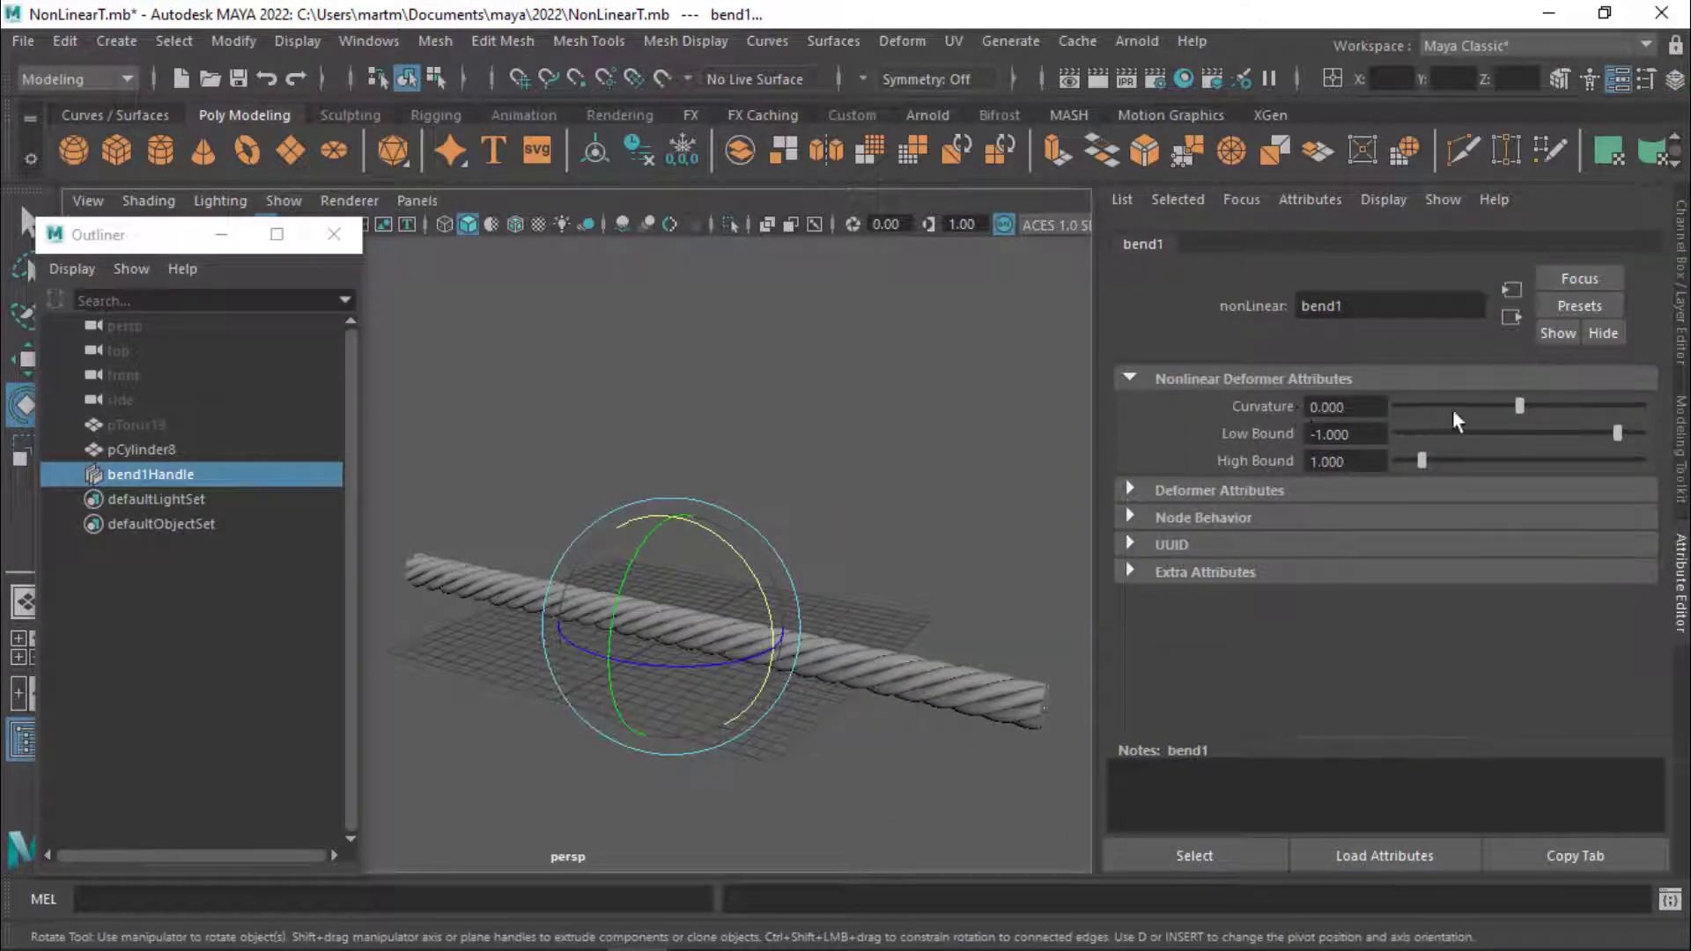
# - Set bend1 Curvature to -180 to curl the rope into a ring, then inspect it
pyautogui.moveTo(1522, 406); pyautogui.dragTo(1394, 427)
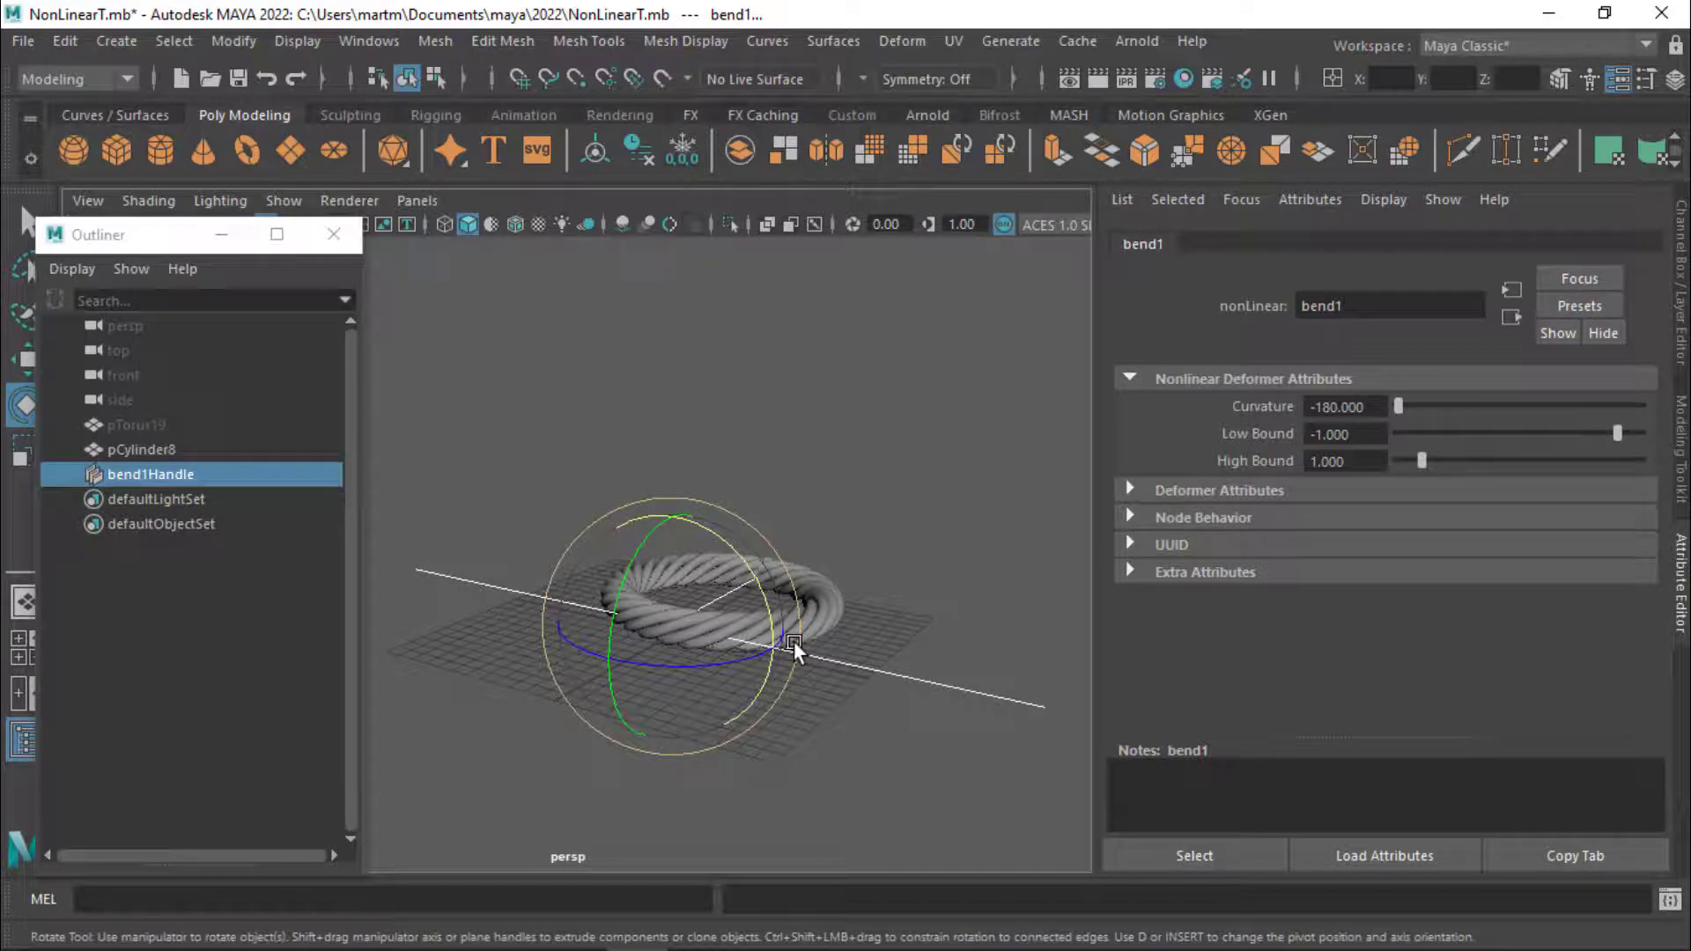
pyautogui.keyDown('alt'); pyautogui.moveTo(788, 691); pyautogui.dragTo(674, 766); pyautogui.keyUp('alt')
pyautogui.keyDown('alt'); pyautogui.moveTo(674, 766); pyautogui.dragTo(1024, 824, button='right'); pyautogui.keyUp('alt')
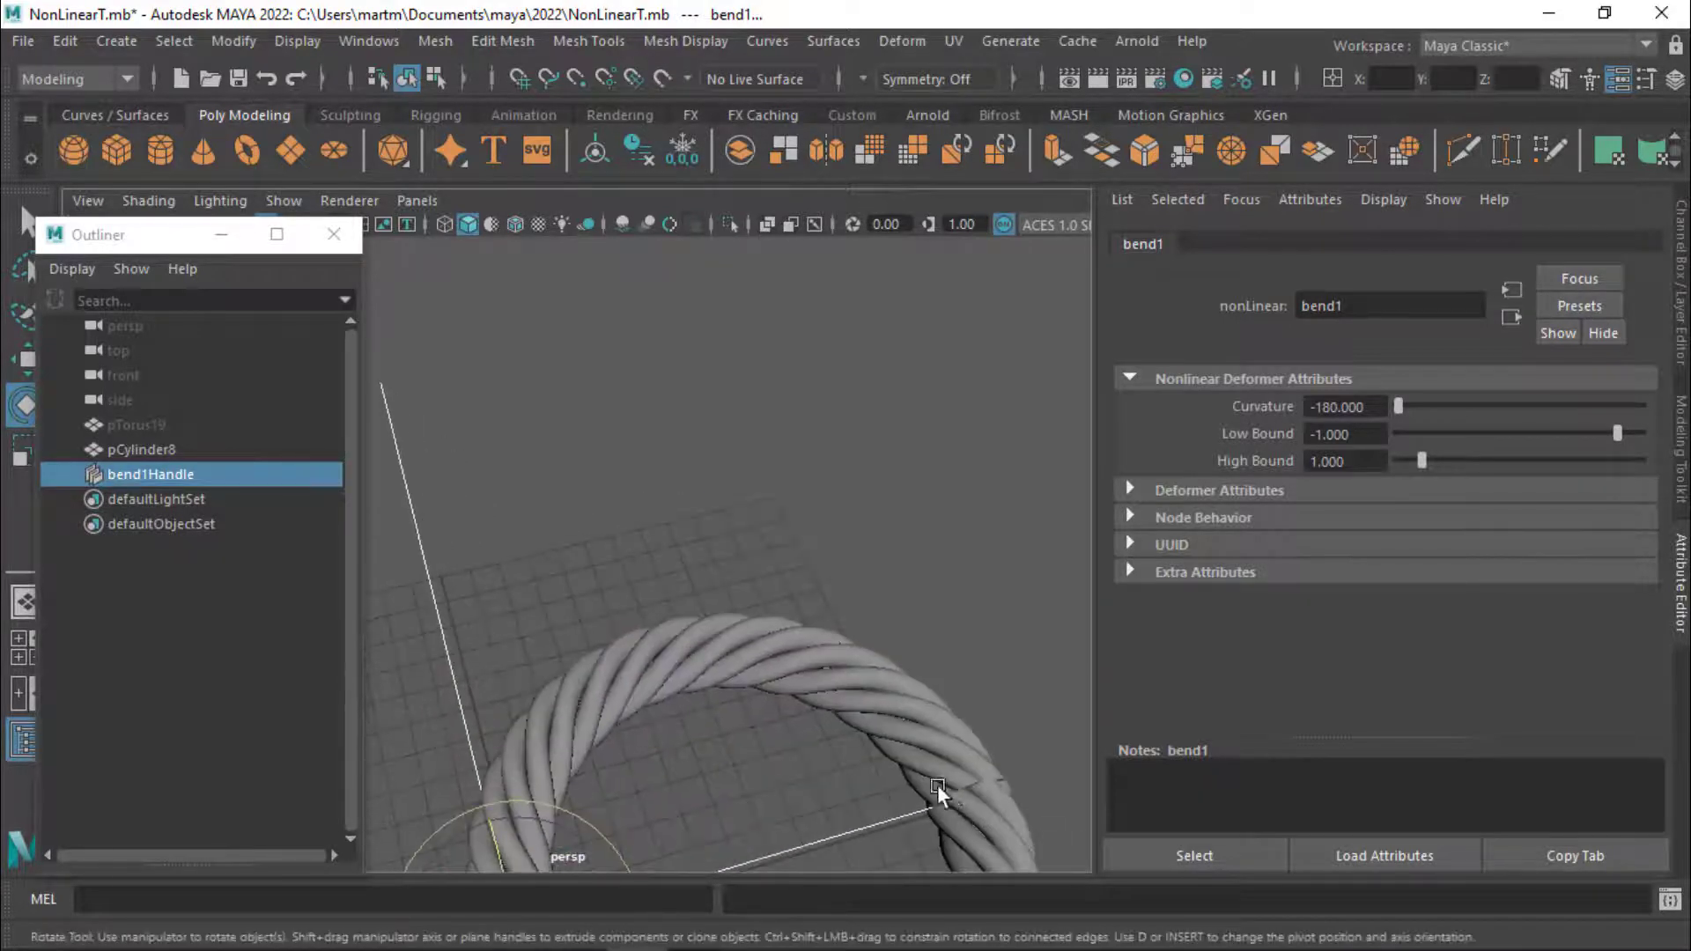
pyautogui.moveTo(937, 786)
pyautogui.keyDown('alt'); pyautogui.mouseDown()
pyautogui.moveTo(656, 684)
pyautogui.moveTo(806, 654)
pyautogui.mouseUp(); pyautogui.keyUp('alt')
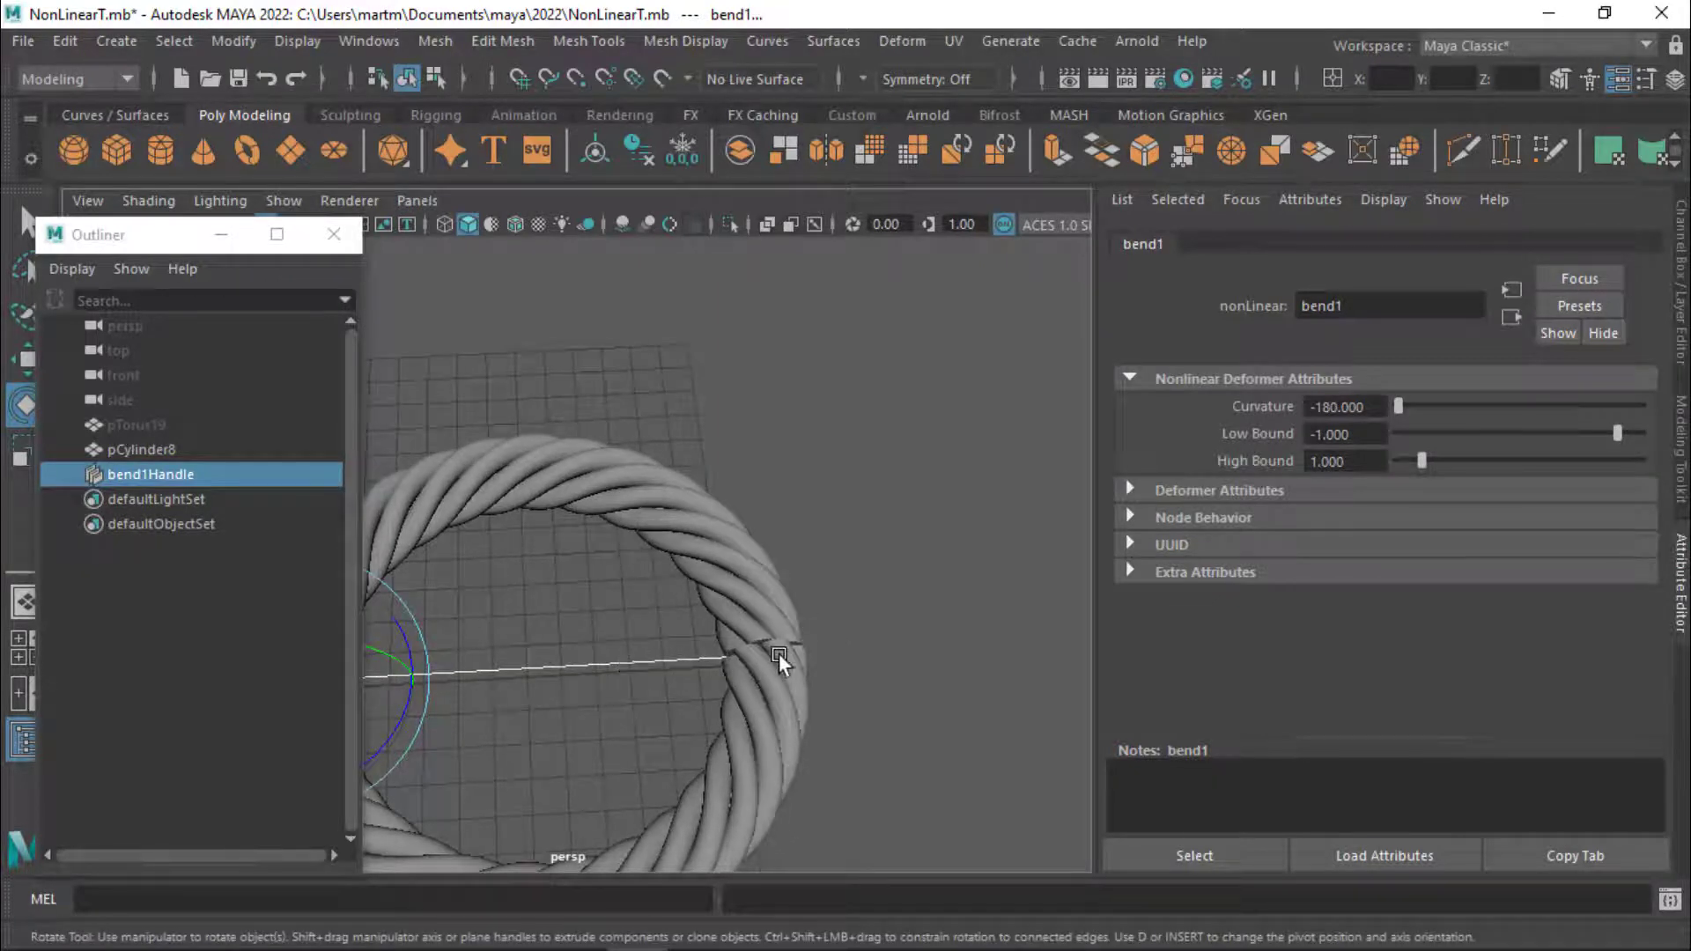
pyautogui.moveTo(751, 655)
pyautogui.keyDown('alt'); pyautogui.mouseDown()
pyautogui.moveTo(860, 612)
pyautogui.moveTo(877, 559)
pyautogui.moveTo(776, 506)
pyautogui.mouseUp(); pyautogui.keyUp('alt')
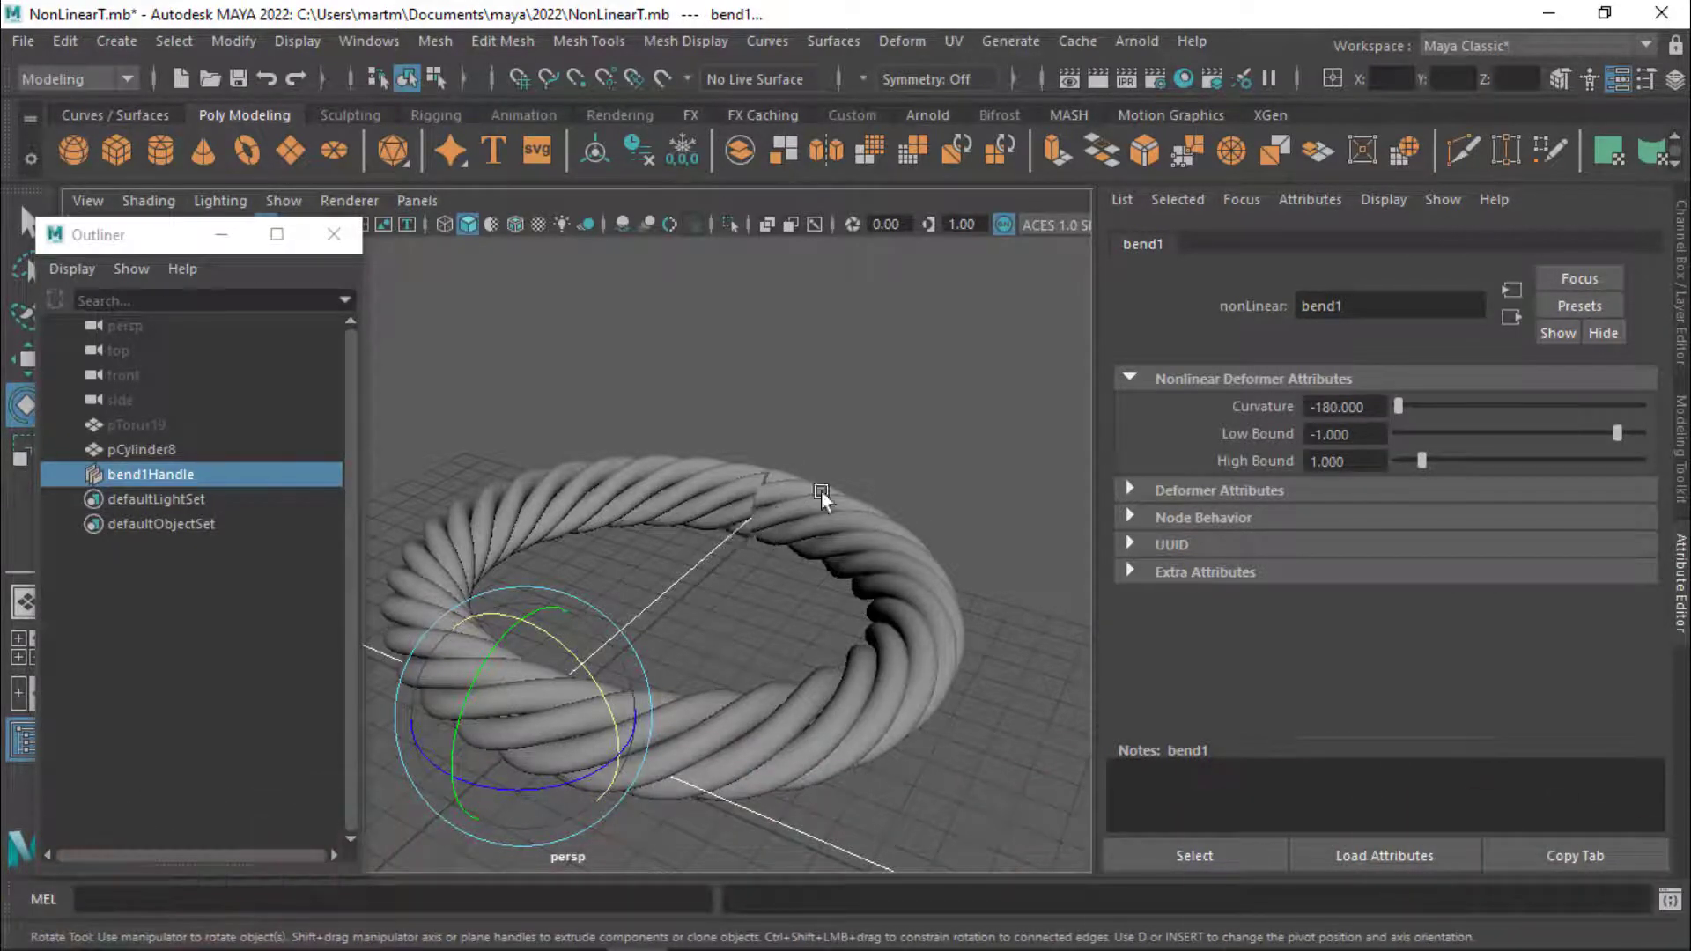
pyautogui.moveTo(727, 501)
pyautogui.keyDown('alt'); pyautogui.mouseDown()
pyautogui.moveTo(684, 560)
pyautogui.moveTo(473, 542)
pyautogui.moveTo(385, 515)
pyautogui.moveTo(787, 546)
pyautogui.mouseUp(); pyautogui.keyUp('alt')
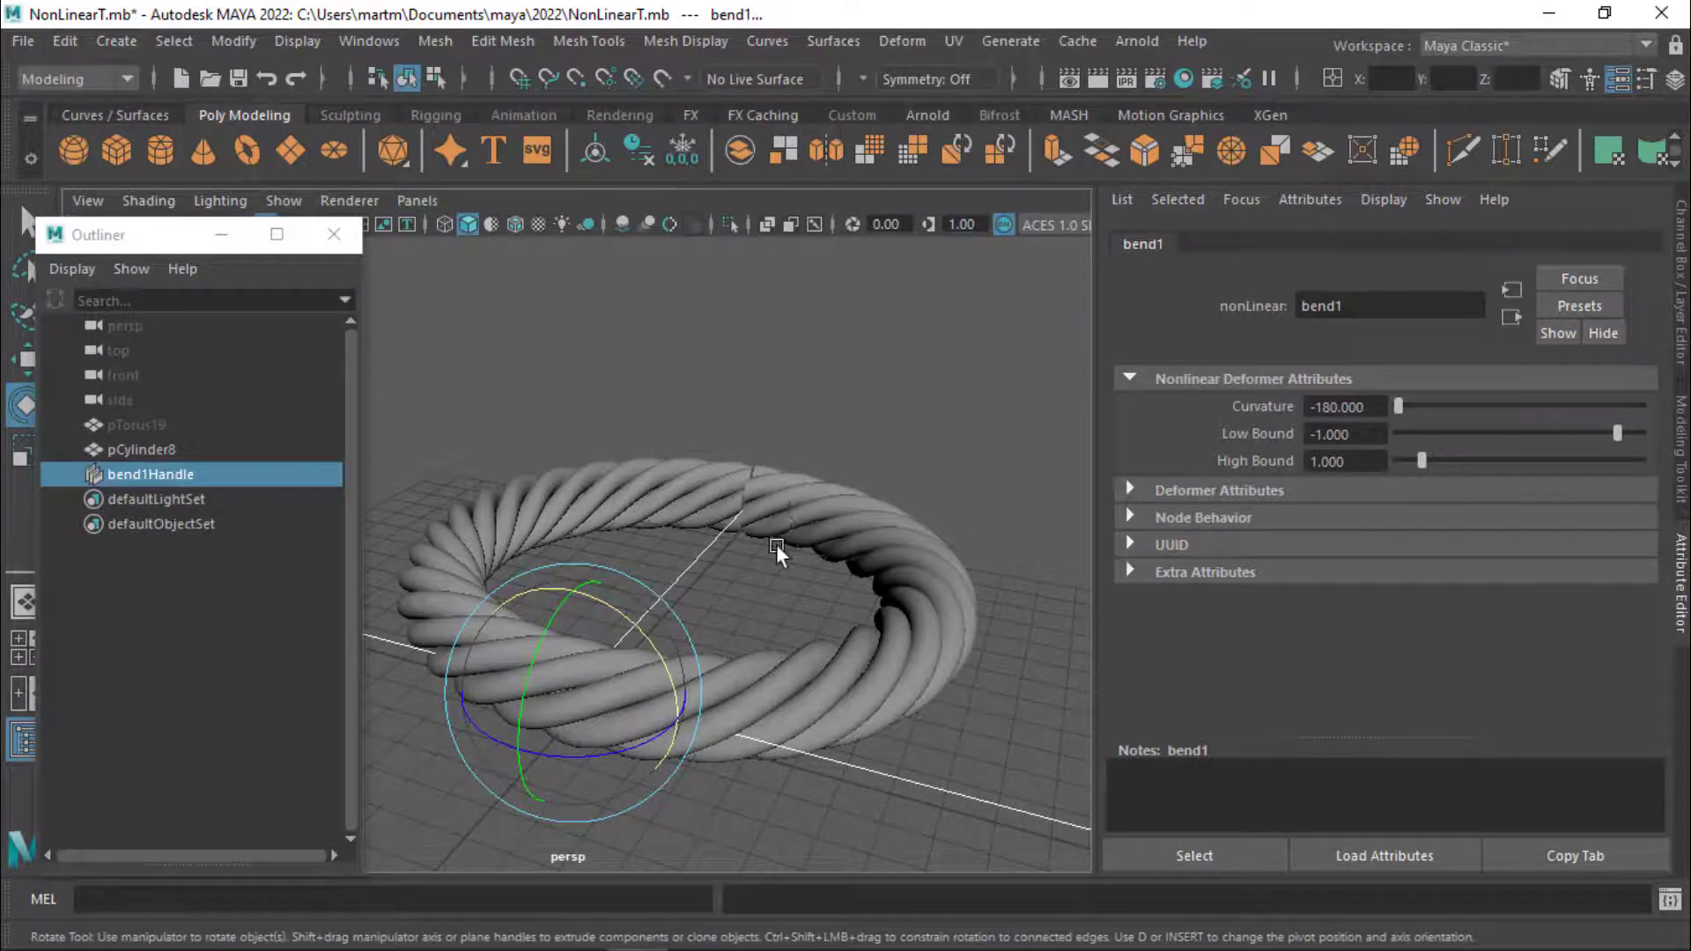
pyautogui.scroll(-2, 775, 544)
pyautogui.scroll(-1, 741, 581)
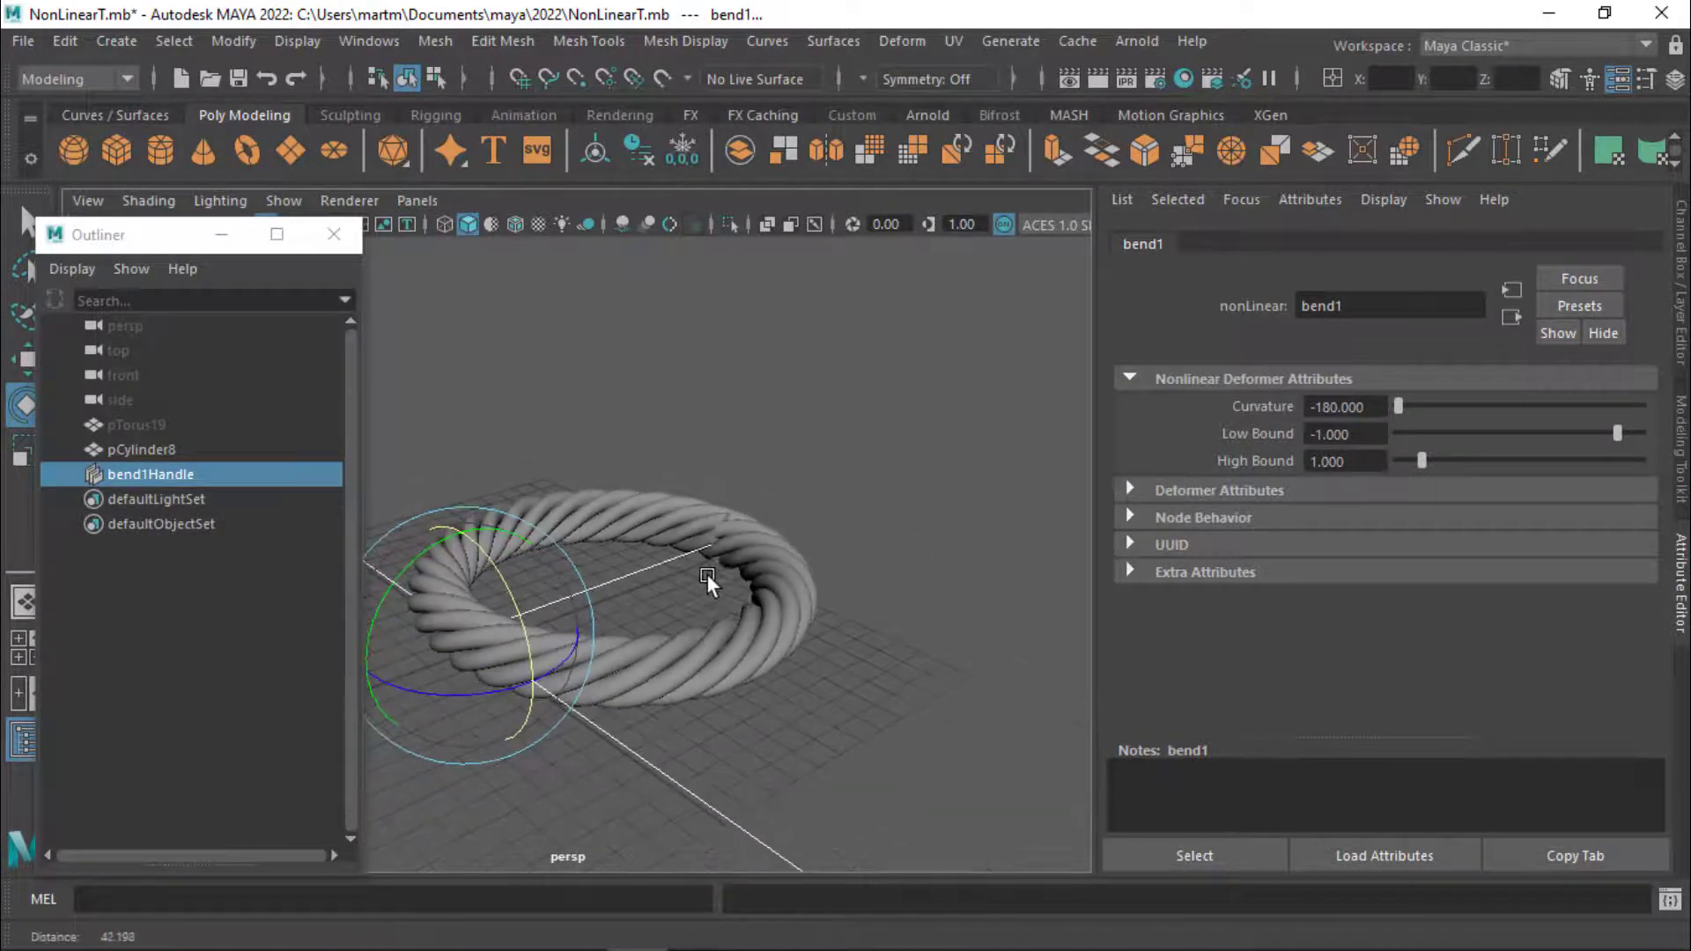
pyautogui.moveTo(662, 575)
pyautogui.keyDown('alt'); pyautogui.mouseDown(button='middle')
pyautogui.moveTo(694, 607)
pyautogui.moveTo(772, 609)
pyautogui.mouseUp(button='middle'); pyautogui.keyUp('alt')
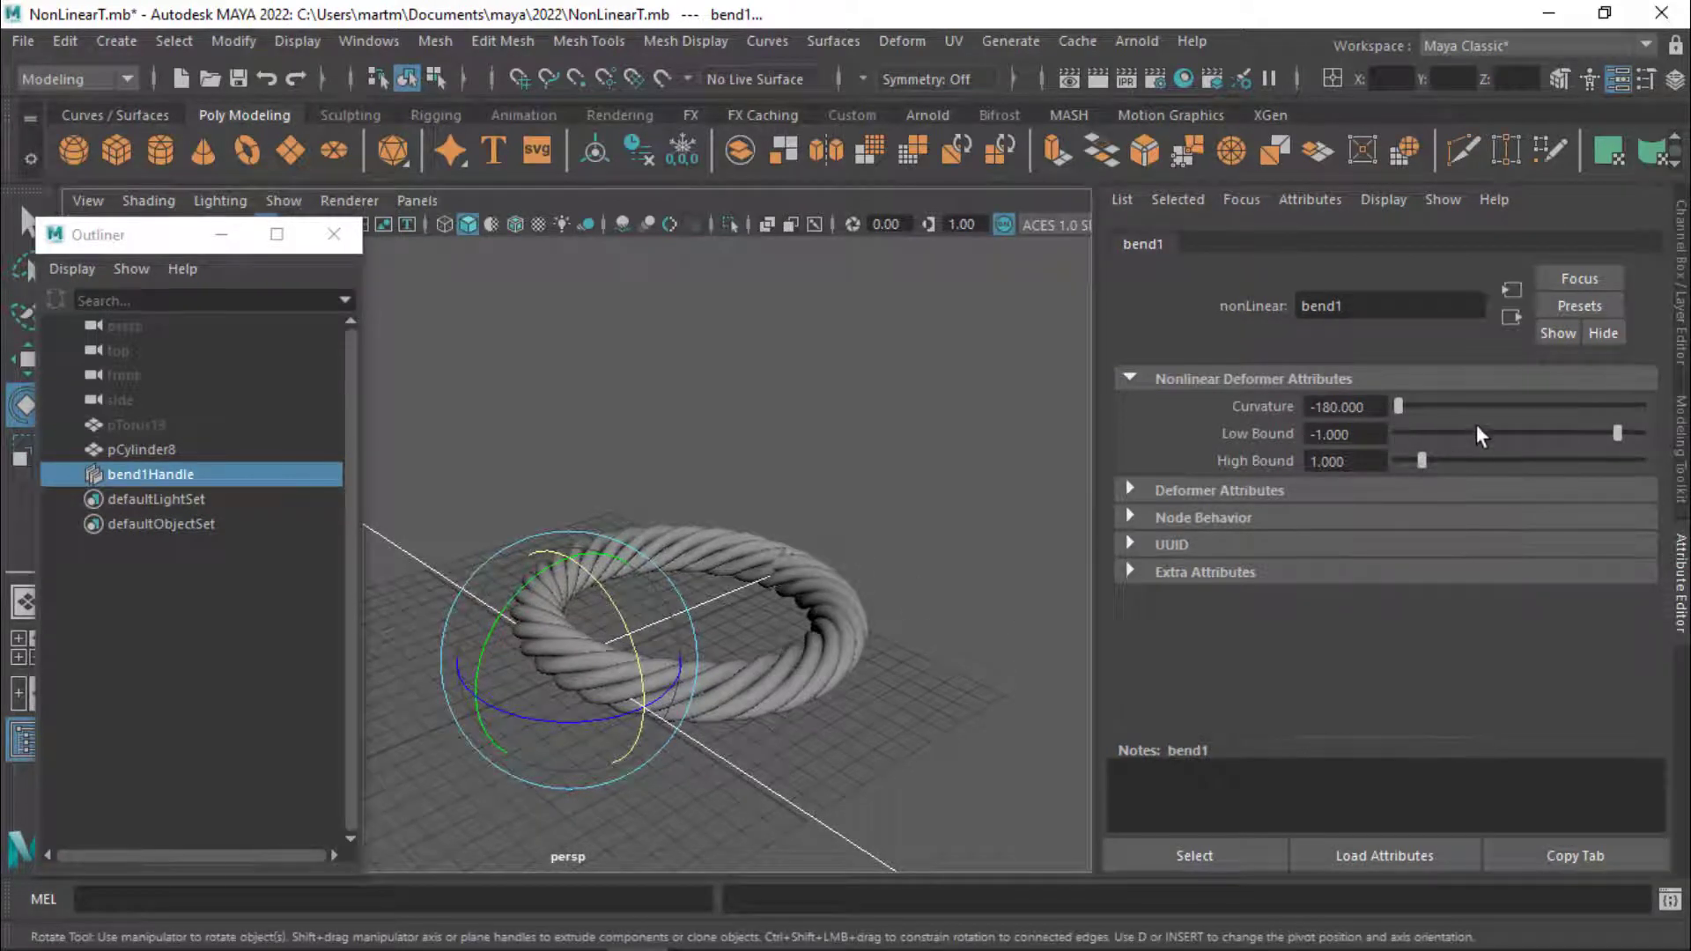
pyautogui.moveTo(1400, 406)
pyautogui.mouseDown()
pyautogui.moveTo(1522, 404)
pyautogui.moveTo(1376, 396)
pyautogui.moveTo(1387, 404)
pyautogui.mouseUp()
pyautogui.keyDown('alt'); pyautogui.moveTo(1057, 534); pyautogui.dragTo(592, 524, button='right'); pyautogui.keyUp('alt')
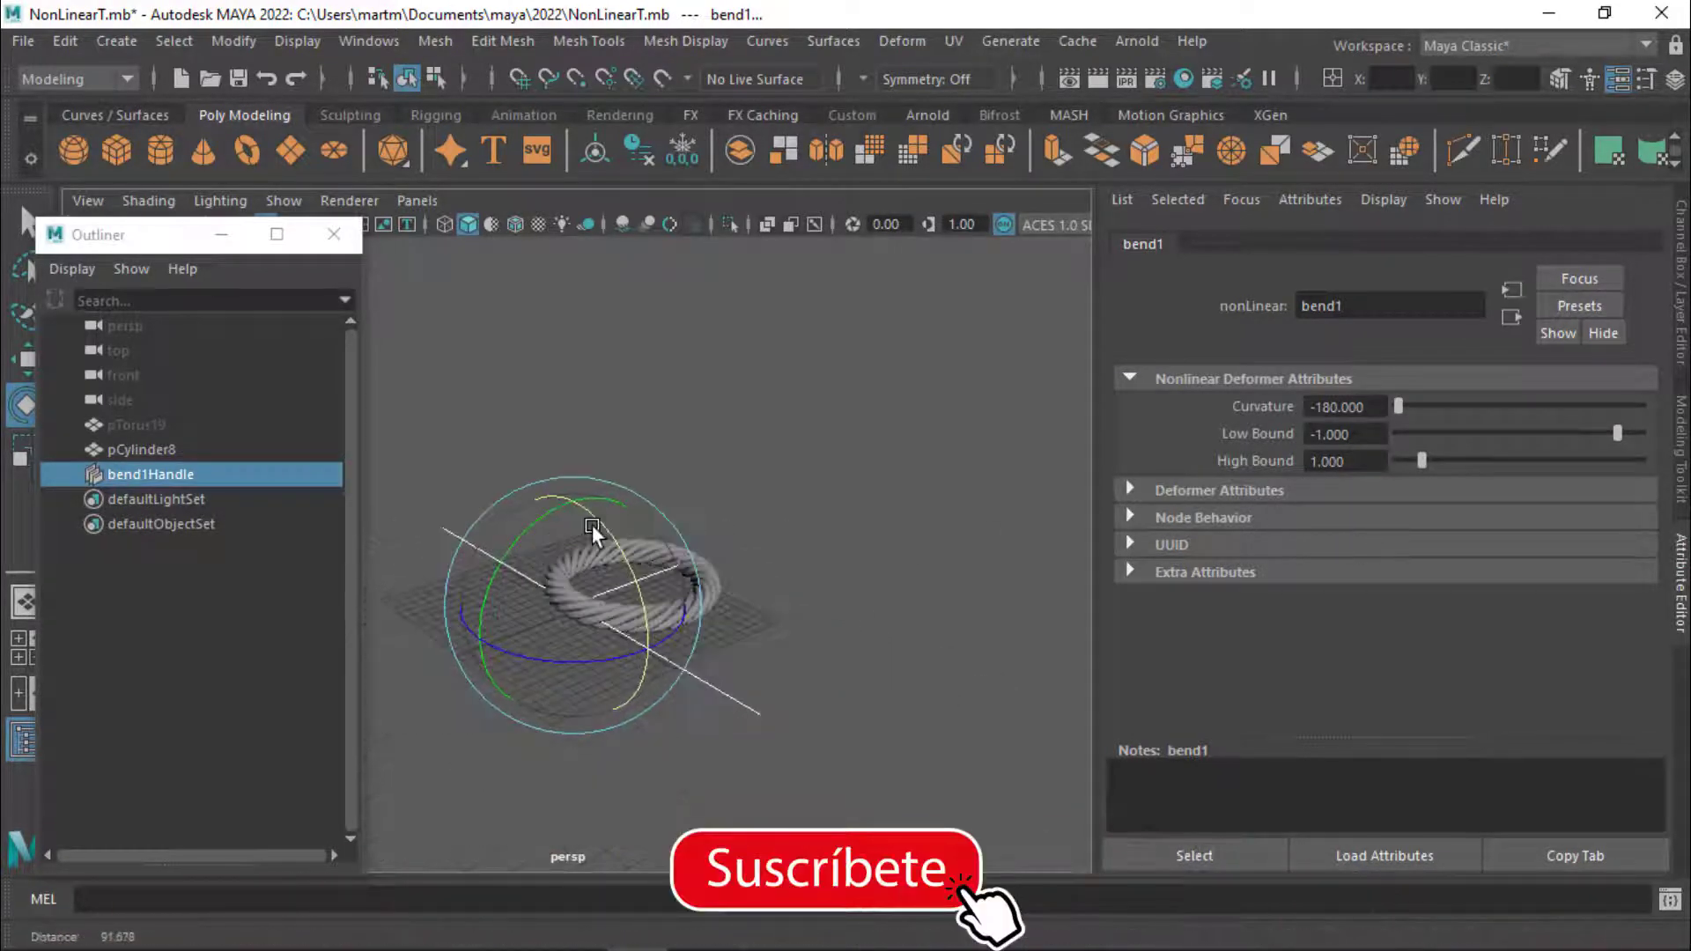
pyautogui.moveTo(593, 524)
pyautogui.keyDown('alt'); pyautogui.mouseDown()
pyautogui.moveTo(821, 529)
pyautogui.moveTo(773, 565)
pyautogui.moveTo(812, 552)
pyautogui.mouseUp(); pyautogui.keyUp('alt')
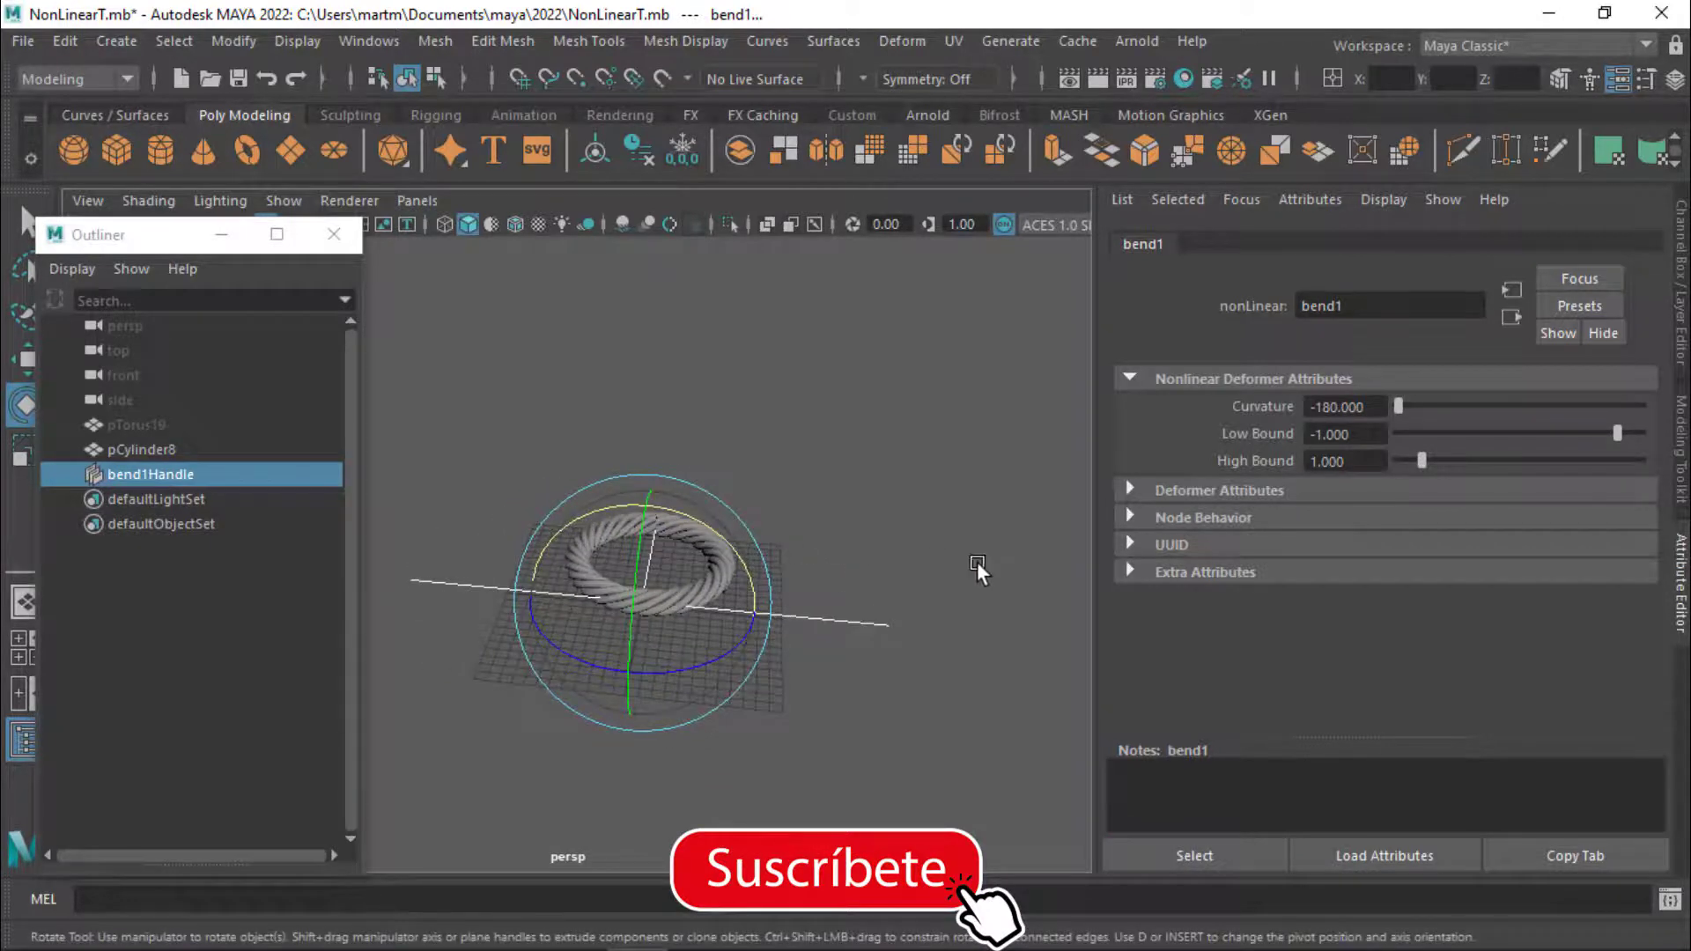
pyautogui.moveTo(977, 561)
pyautogui.keyDown('alt'); pyautogui.mouseDown()
pyautogui.moveTo(1056, 561)
pyautogui.moveTo(770, 532)
pyautogui.mouseUp(); pyautogui.keyUp('alt')
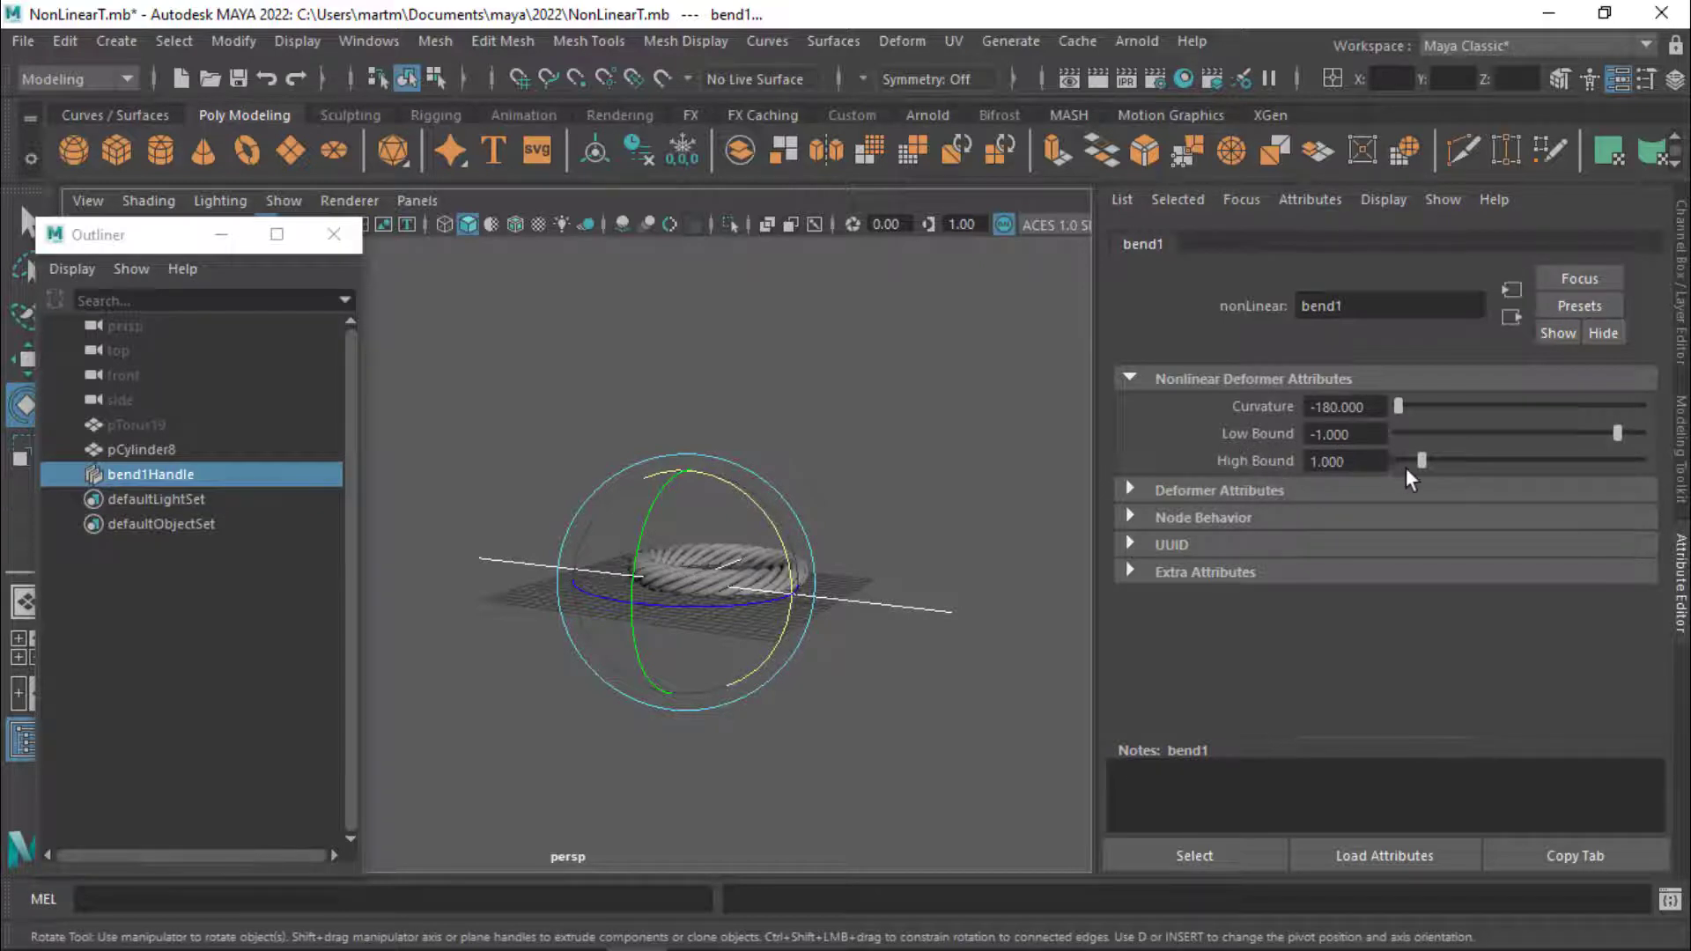
pyautogui.moveTo(1415, 464); pyautogui.dragTo(1404, 456)
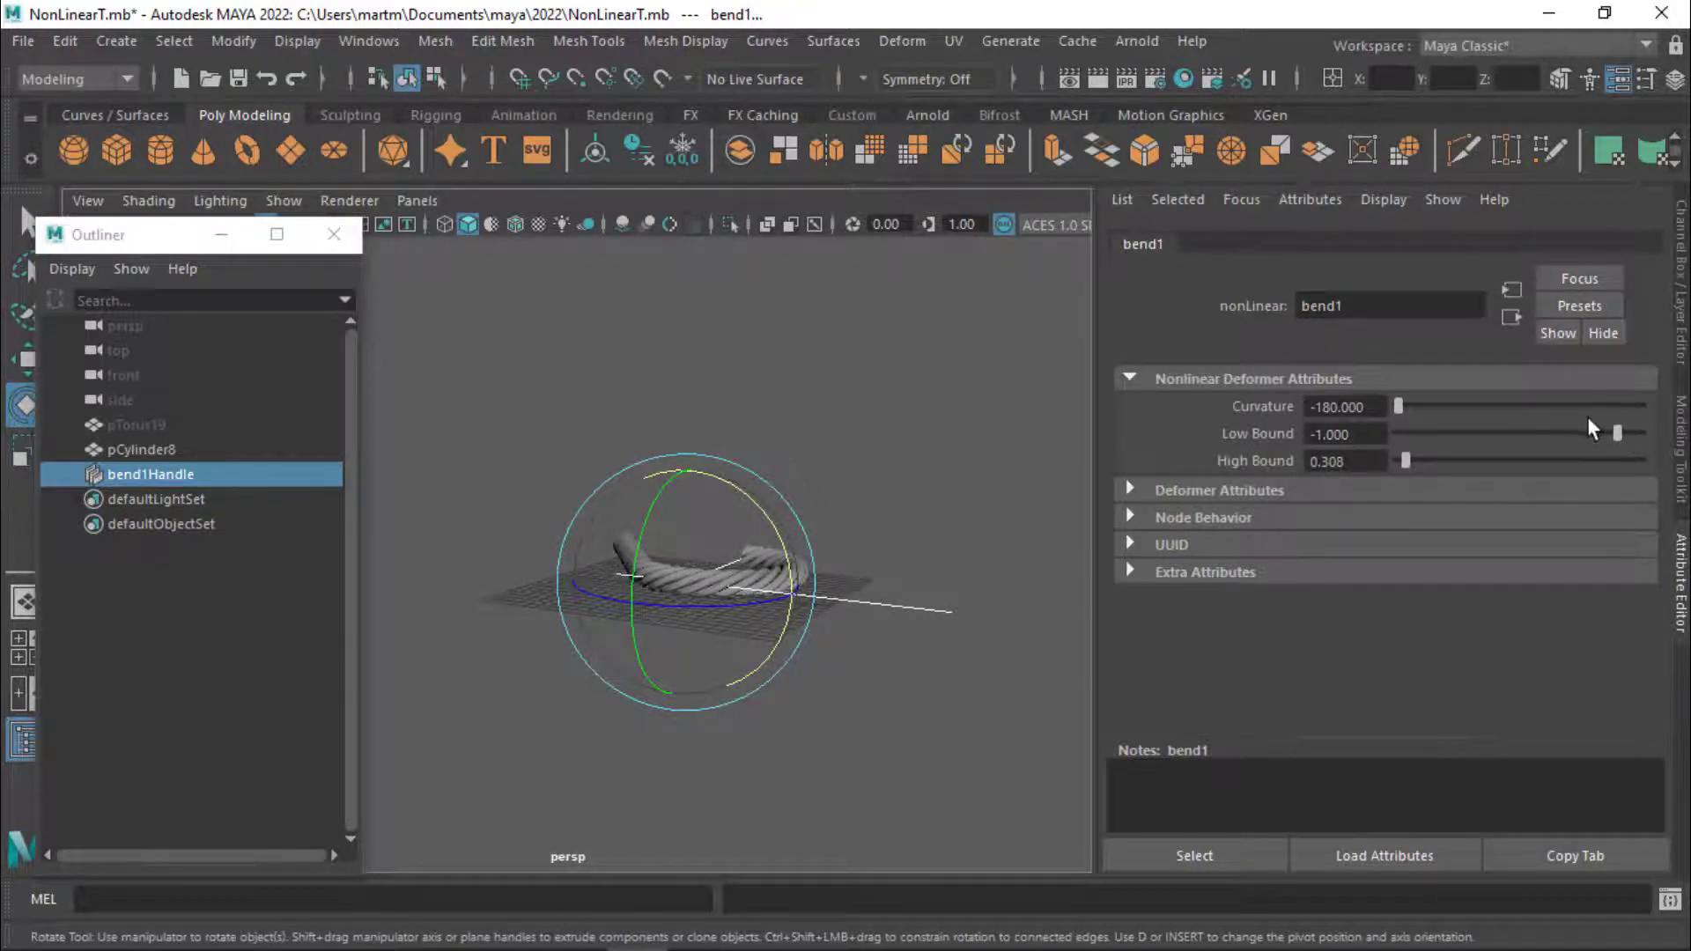
pyautogui.moveTo(1618, 433); pyautogui.dragTo(1635, 433)
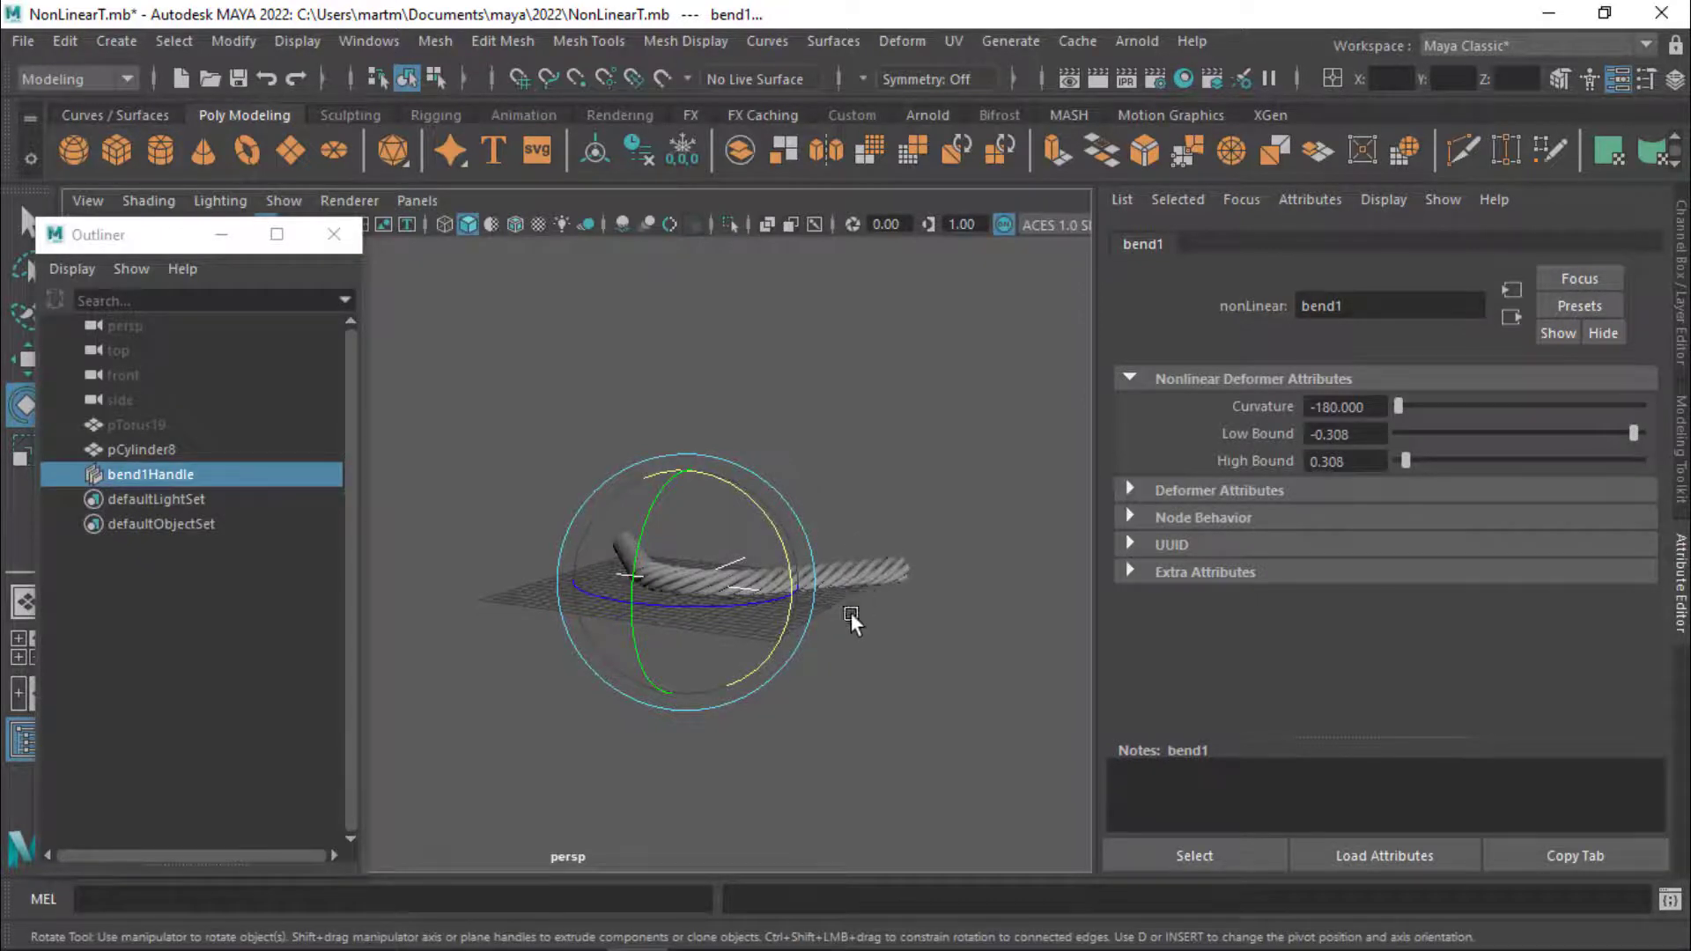
pyautogui.keyDown('alt'); pyautogui.moveTo(851, 611); pyautogui.dragTo(685, 614); pyautogui.keyUp('alt')
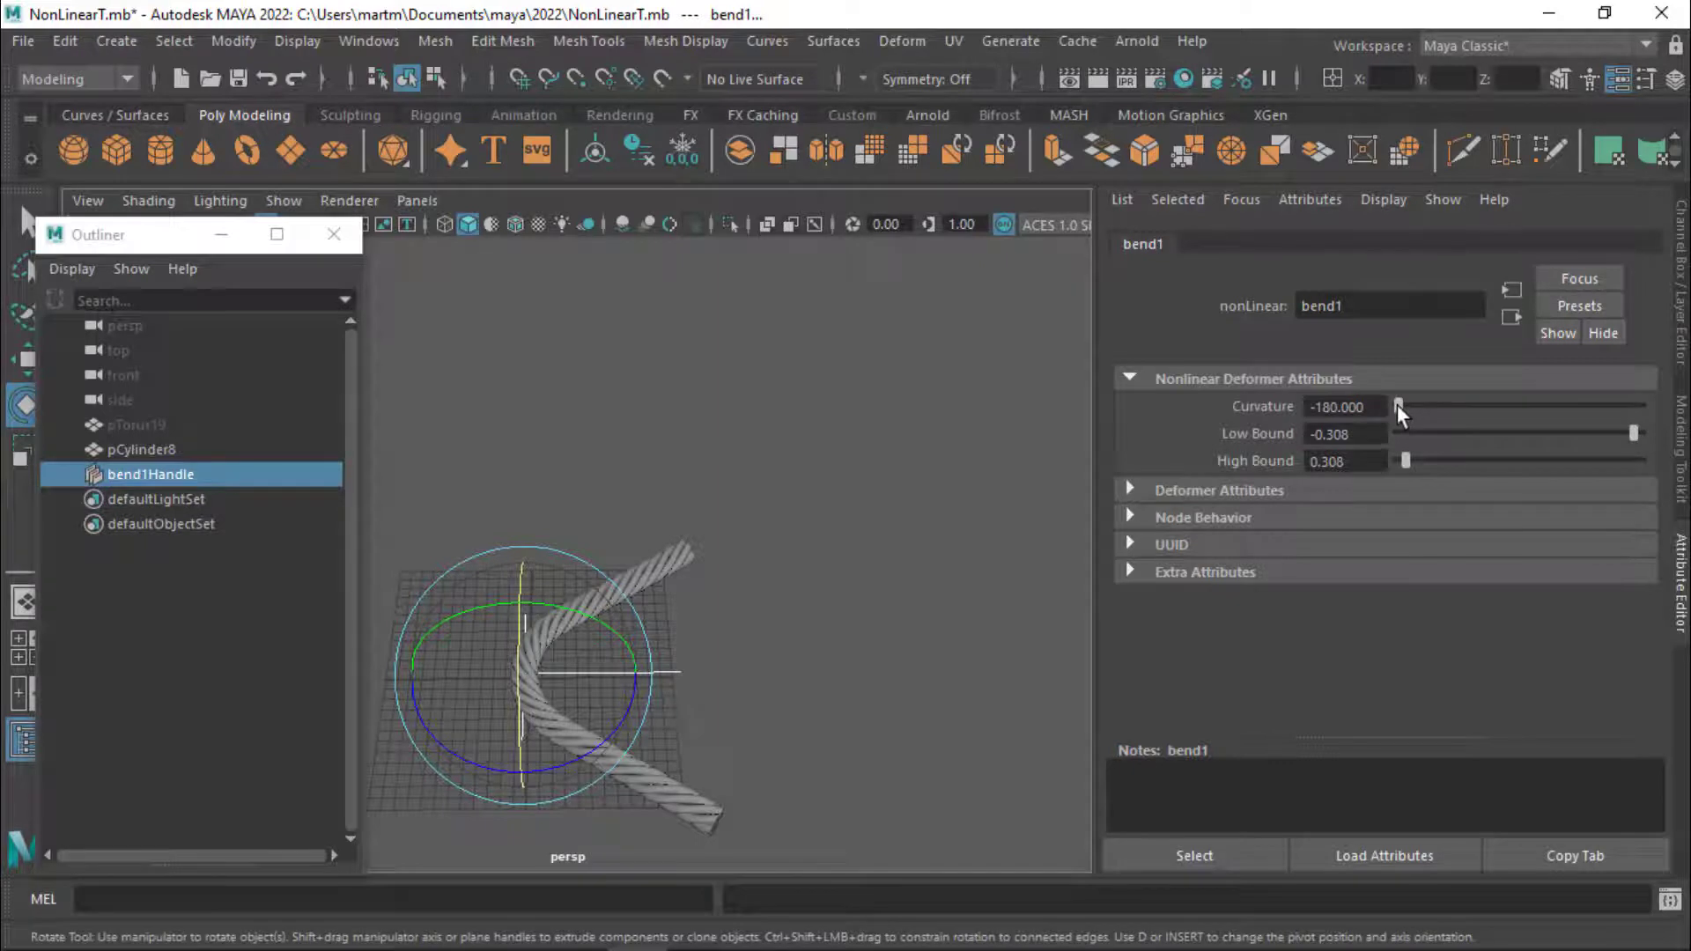
pyautogui.moveTo(1397, 404)
pyautogui.mouseDown()
pyautogui.moveTo(1605, 416)
pyautogui.moveTo(1357, 427)
pyautogui.mouseUp()
pyautogui.click(1368, 434)
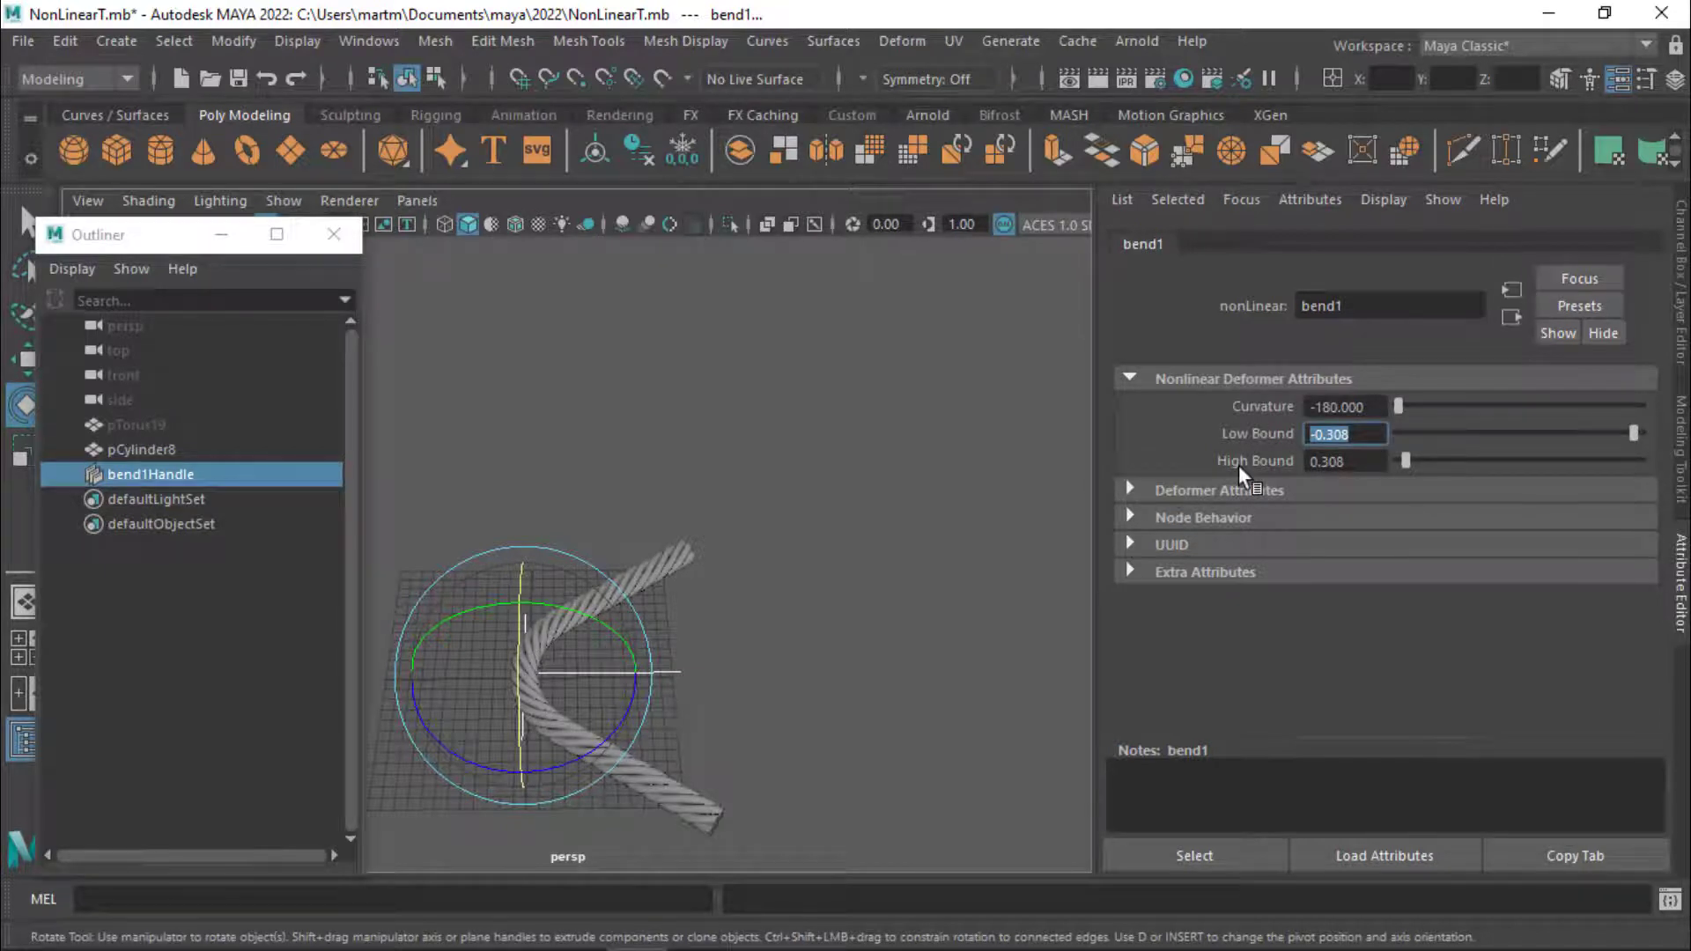
pyautogui.press('BackSpace')
pyautogui.write('0')
pyautogui.press('Return')
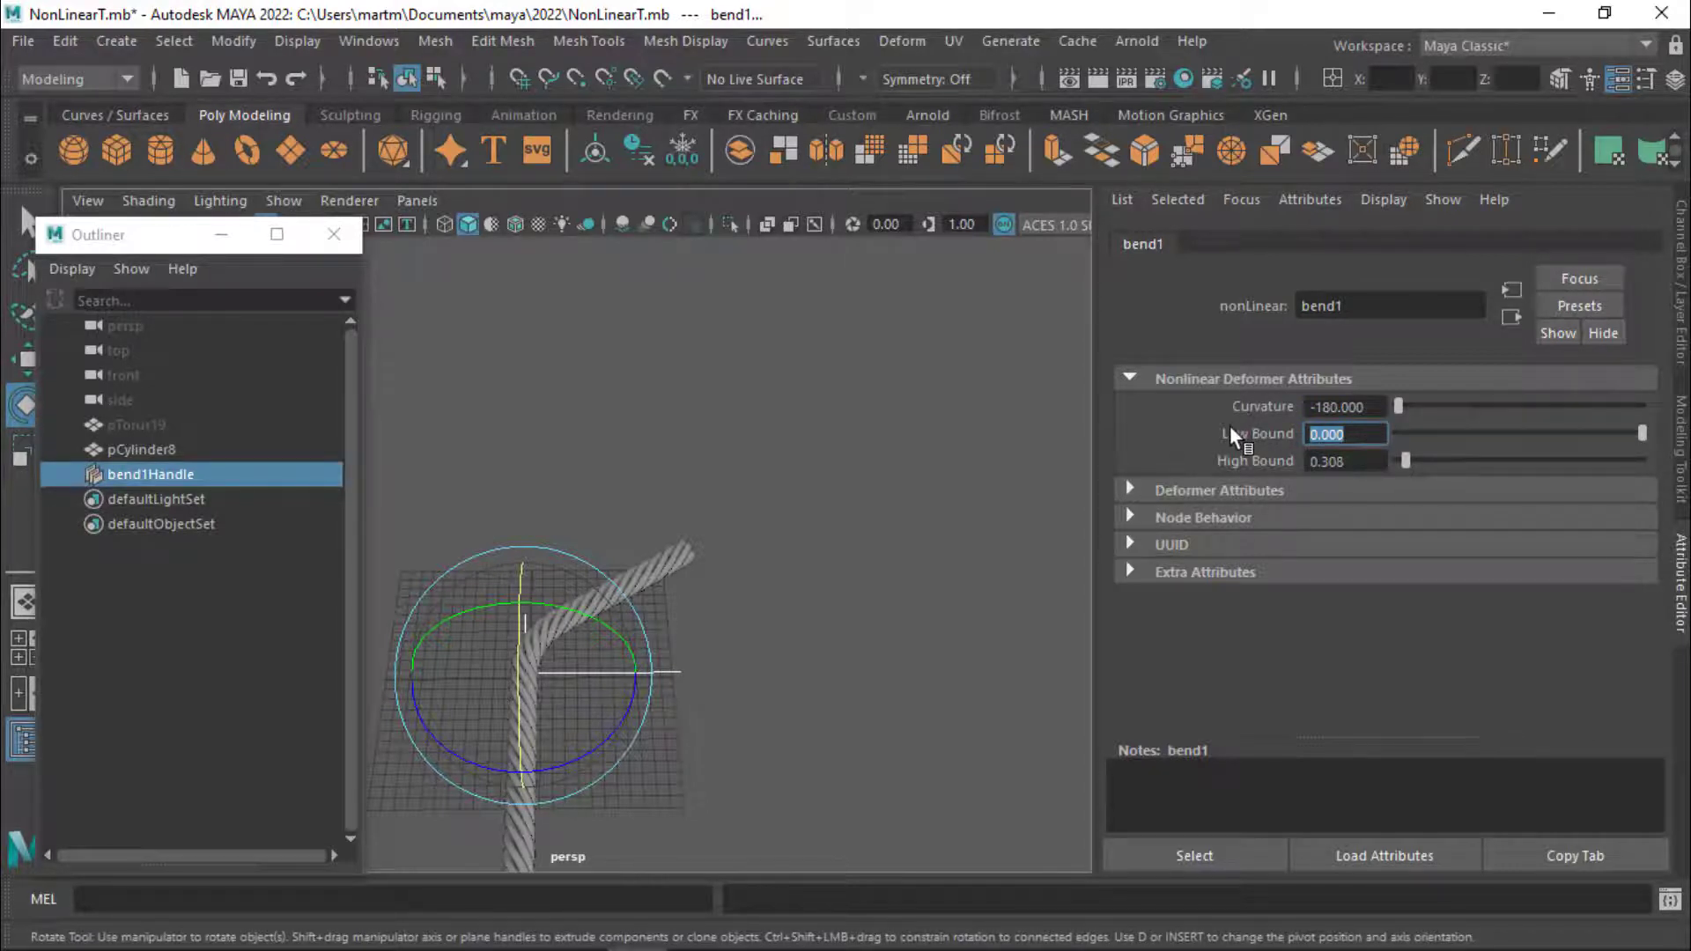
pyautogui.write('-')
pyautogui.write('1')
pyautogui.press('Return')
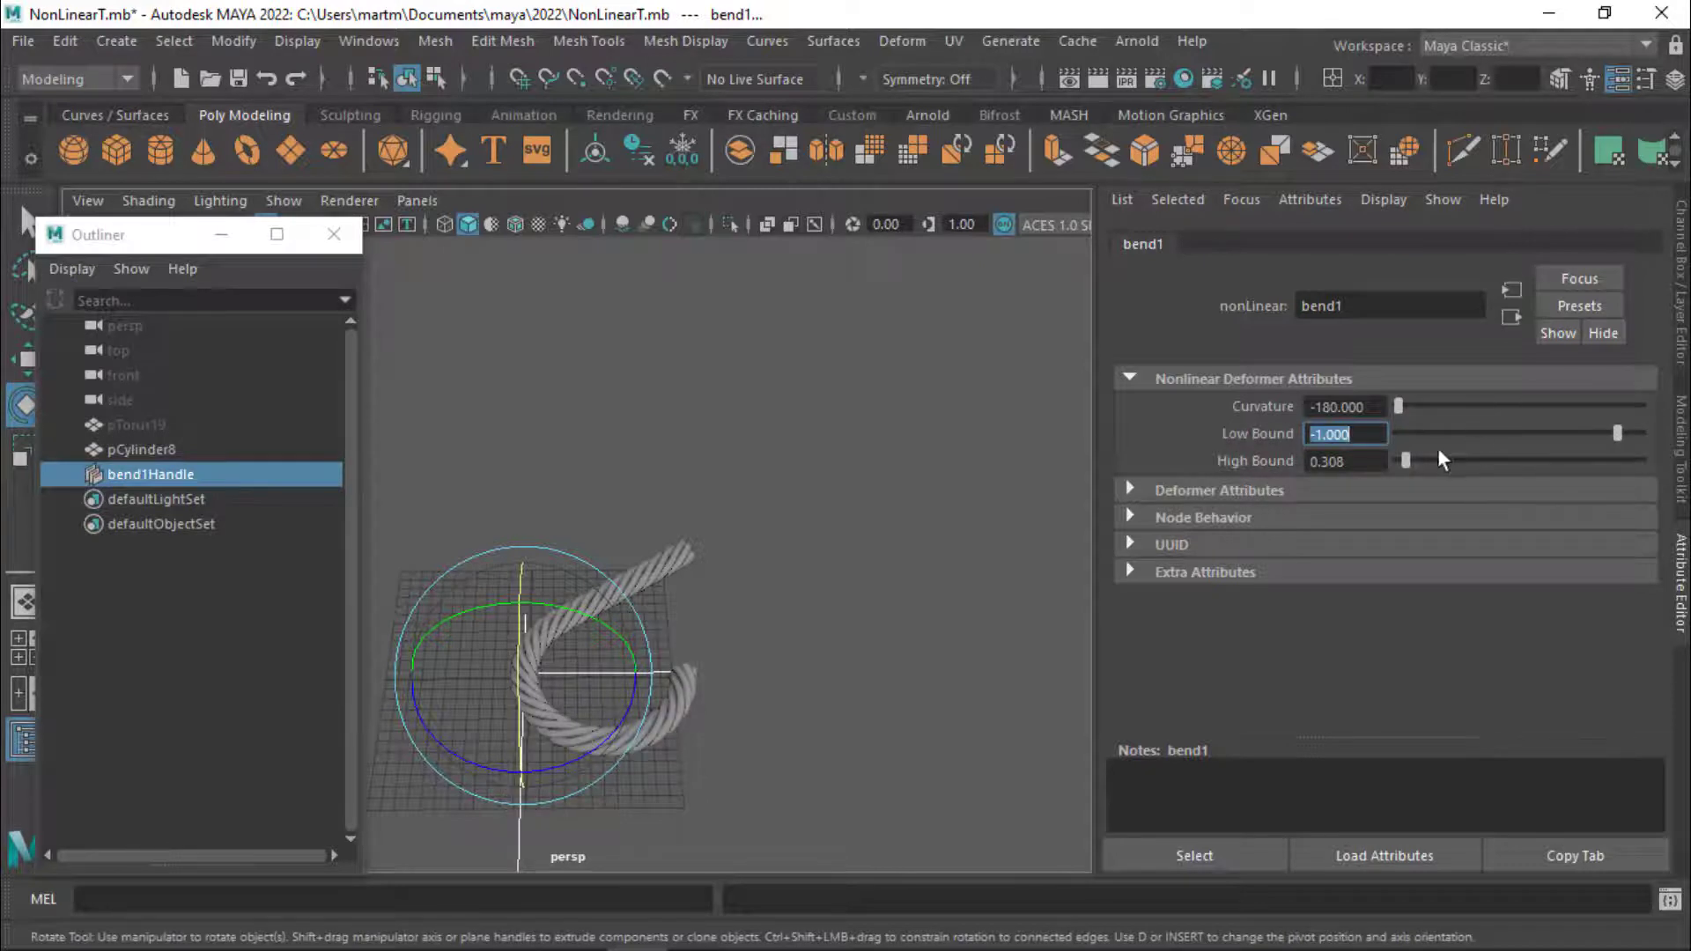
pyautogui.click(1380, 461)
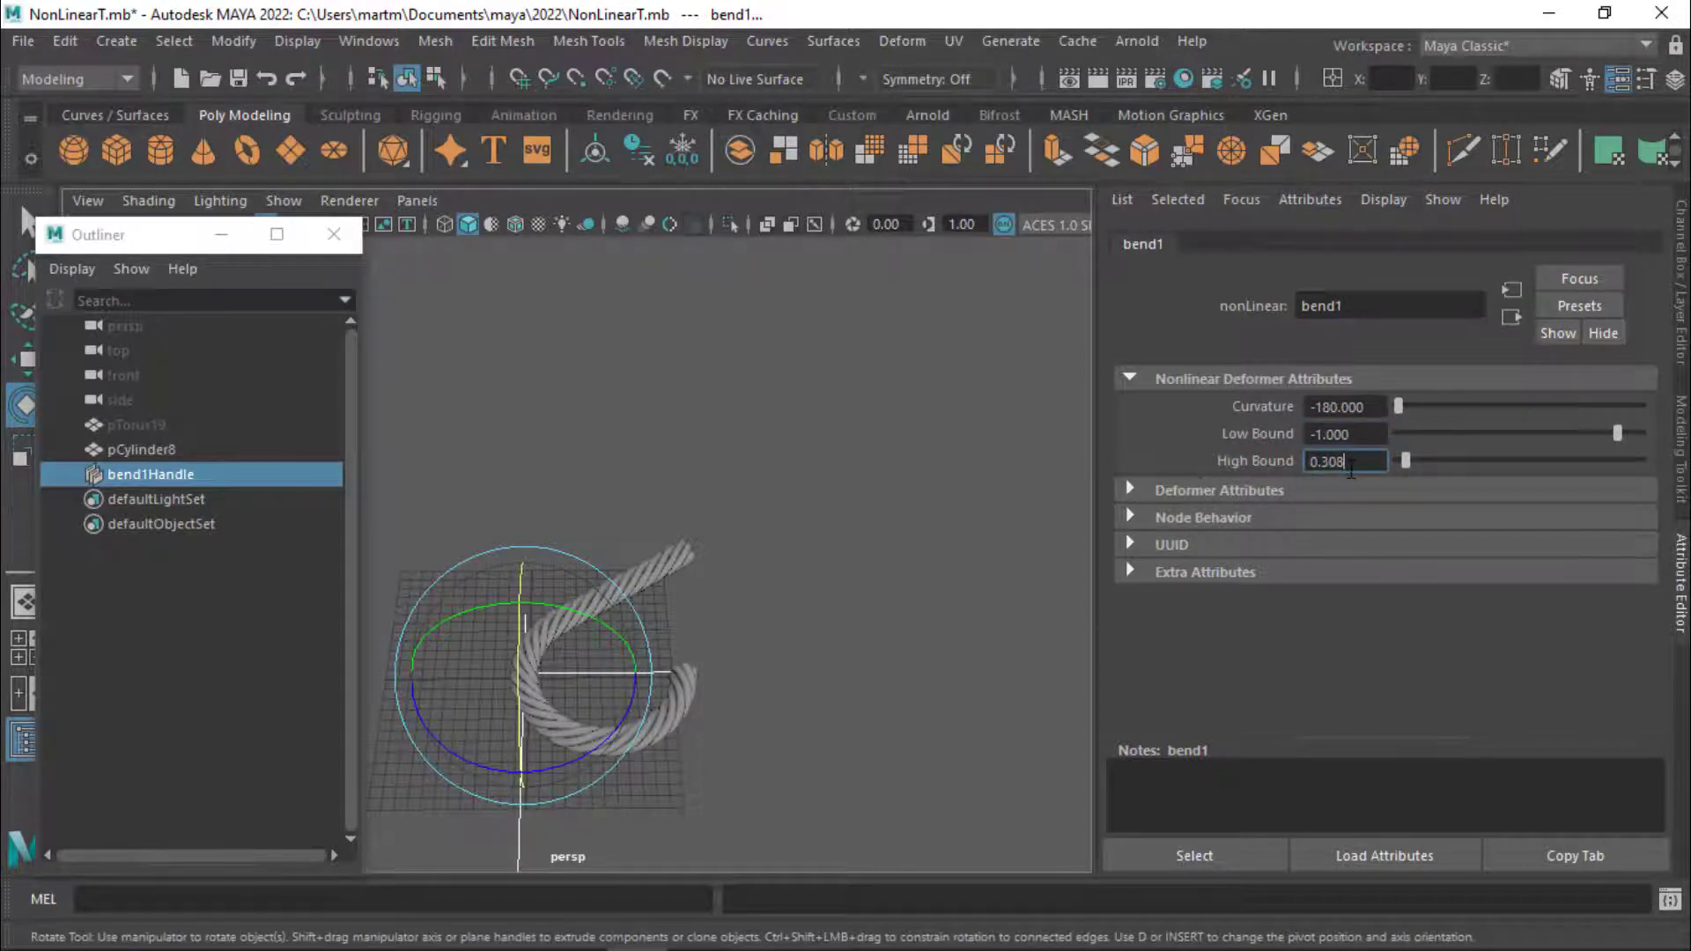
pyautogui.moveTo(1351, 471); pyautogui.dragTo(1272, 472)
pyautogui.write('1')
pyautogui.press('Return')
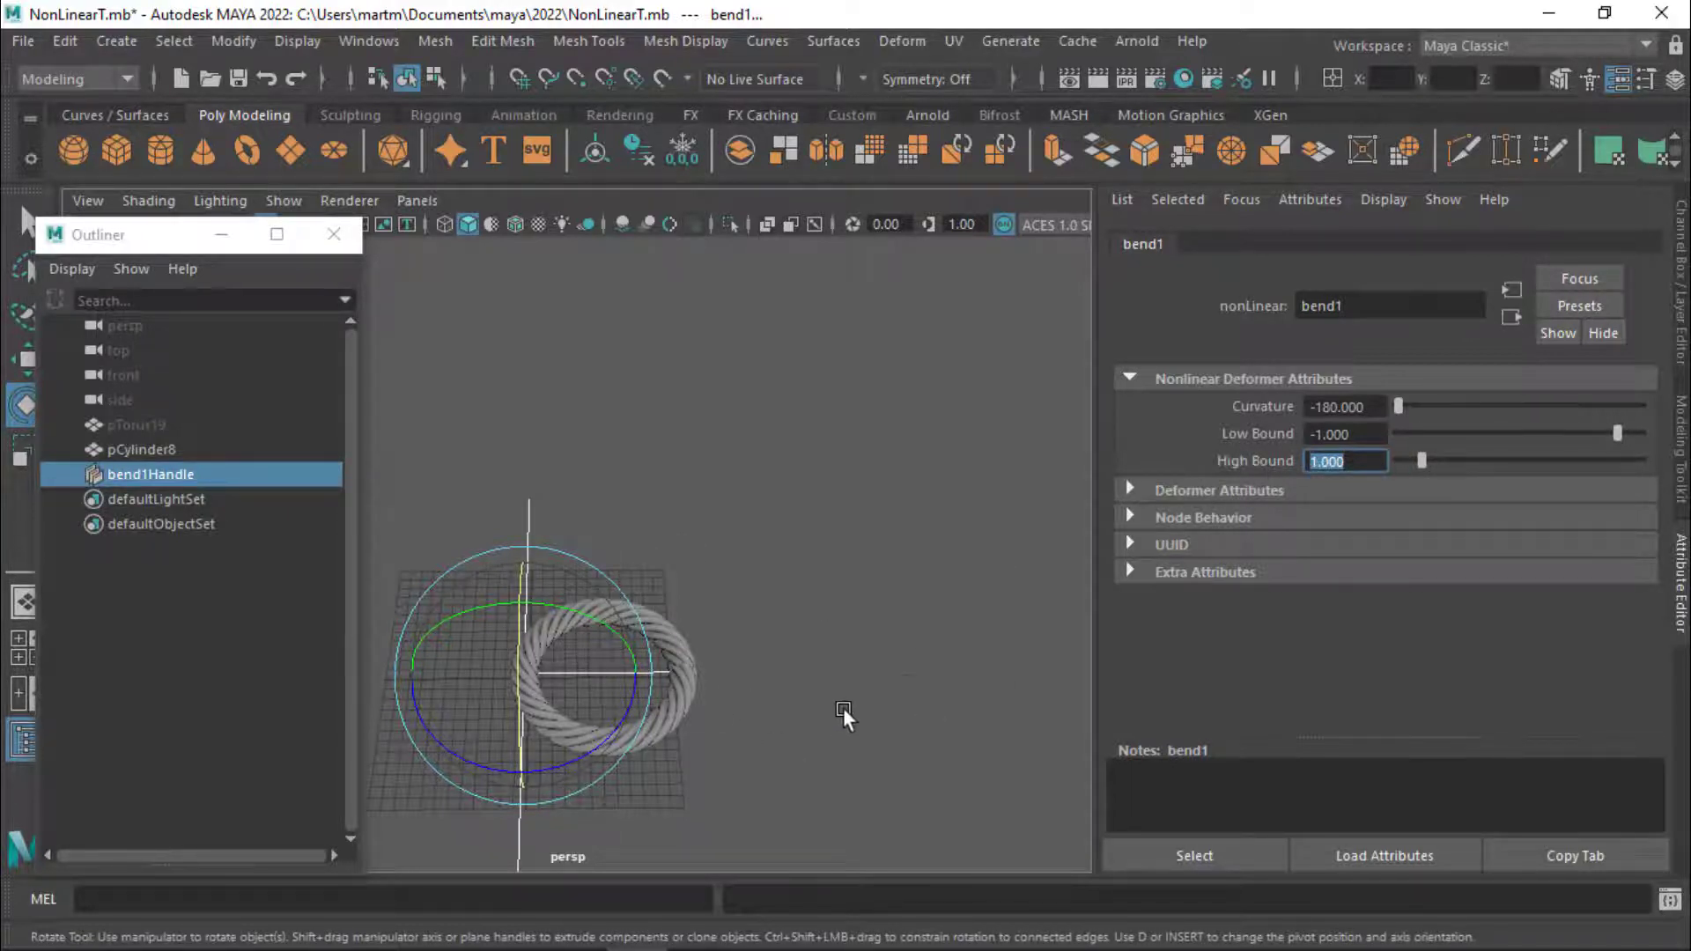
pyautogui.moveTo(843, 706)
pyautogui.keyDown('alt'); pyautogui.mouseDown()
pyautogui.moveTo(952, 633)
pyautogui.moveTo(794, 728)
pyautogui.moveTo(591, 744)
pyautogui.mouseUp(); pyautogui.keyUp('alt')
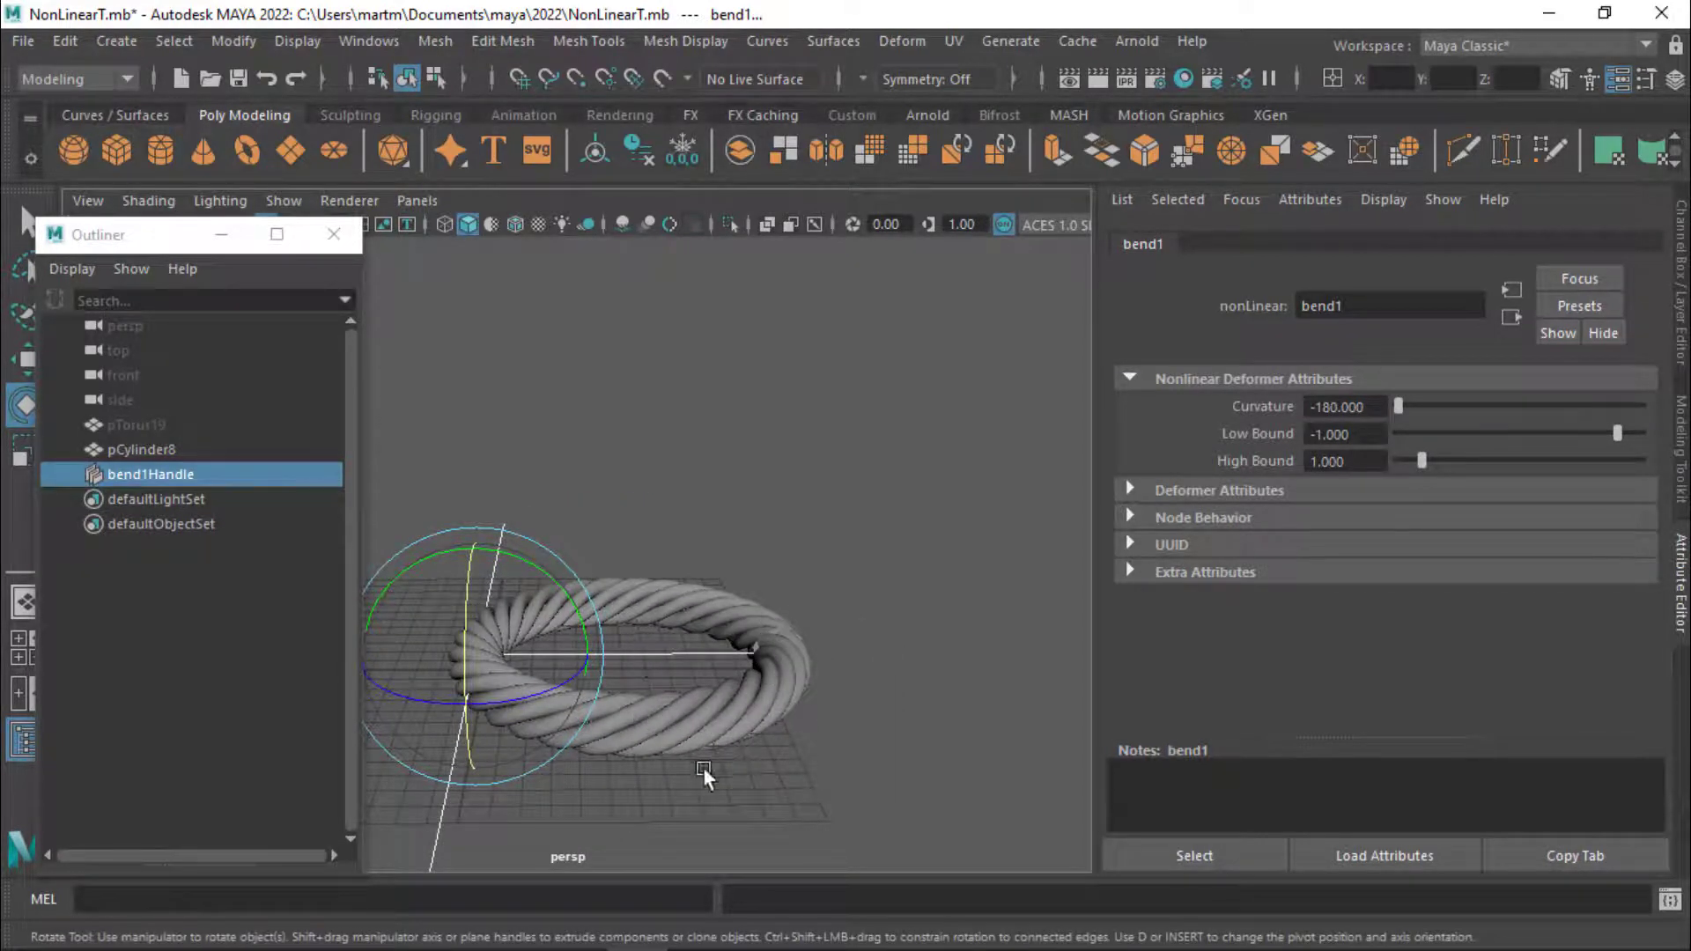
pyautogui.click(735, 740)
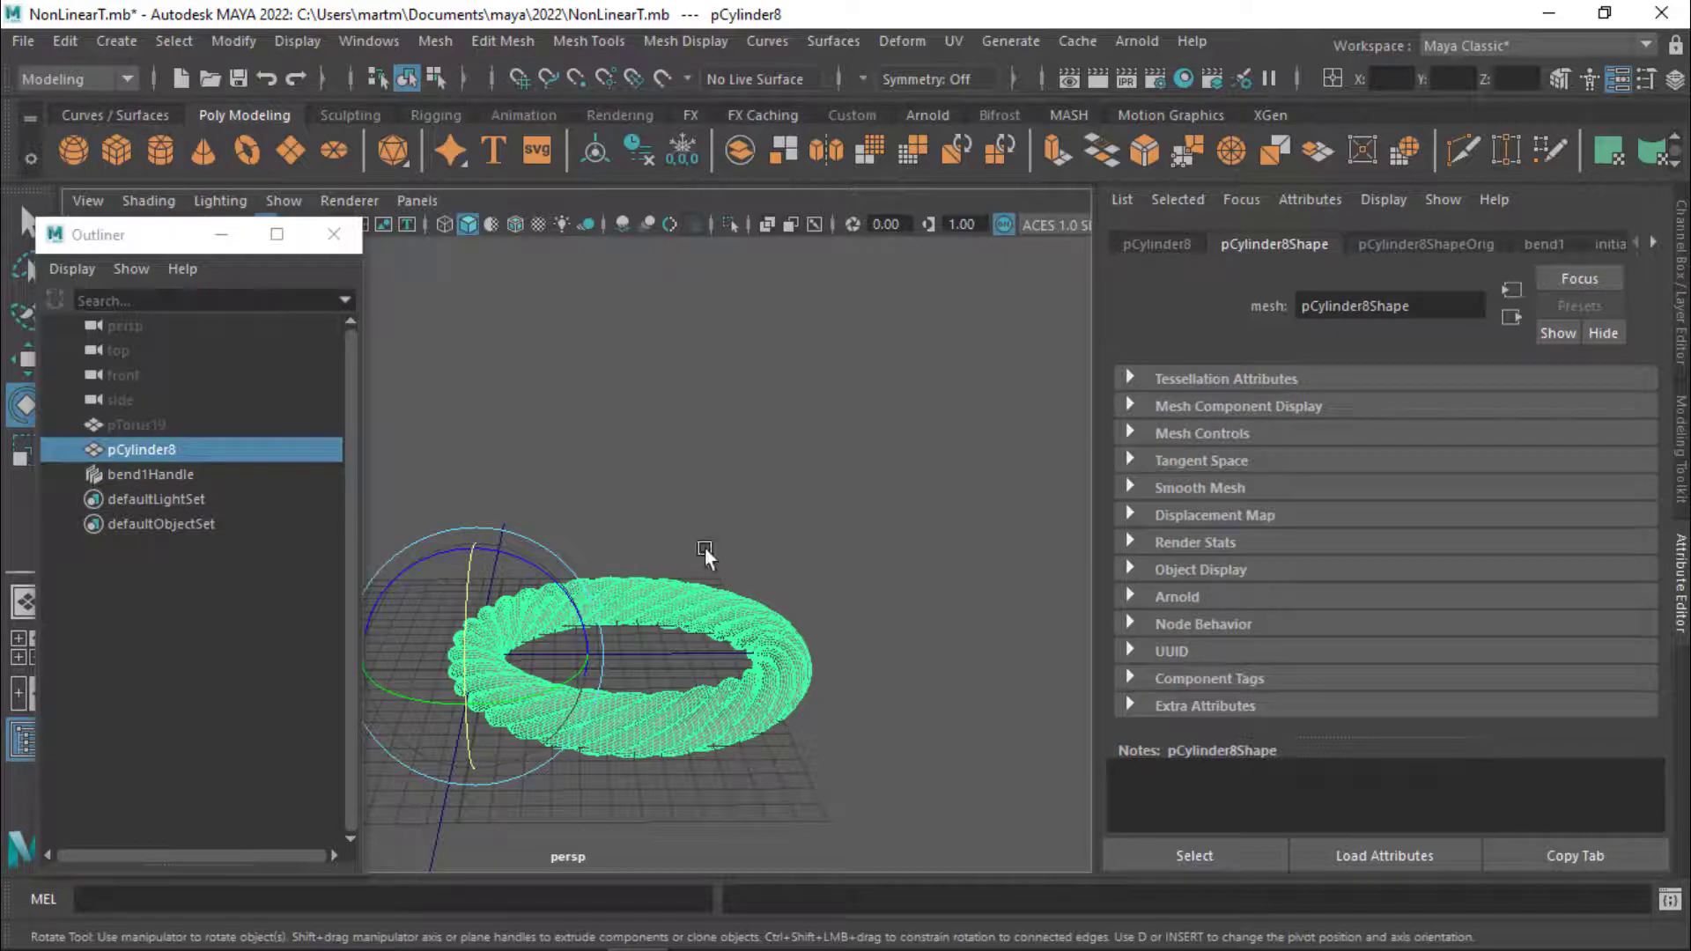
# - Delete pCylinder8's history to bake the bend and remove the bend handle
pyautogui.click(638, 156)
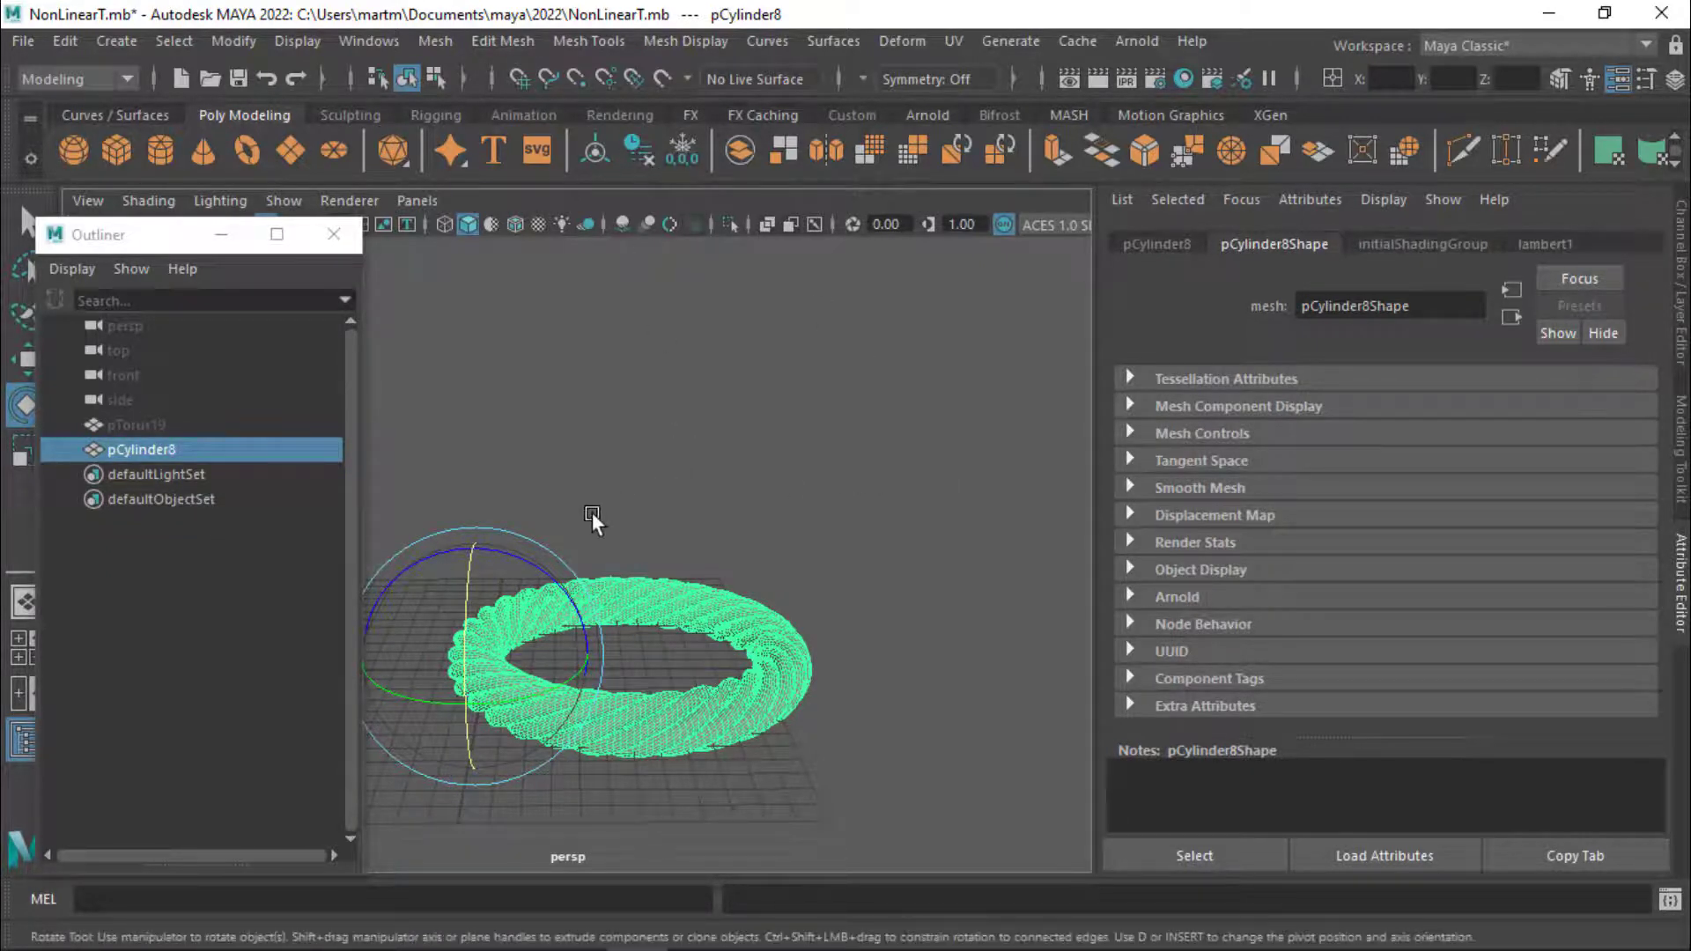
pyautogui.press('w')
pyautogui.keyDown('alt'); pyautogui.moveTo(889, 731); pyautogui.dragTo(651, 654, button='right'); pyautogui.keyUp('alt')
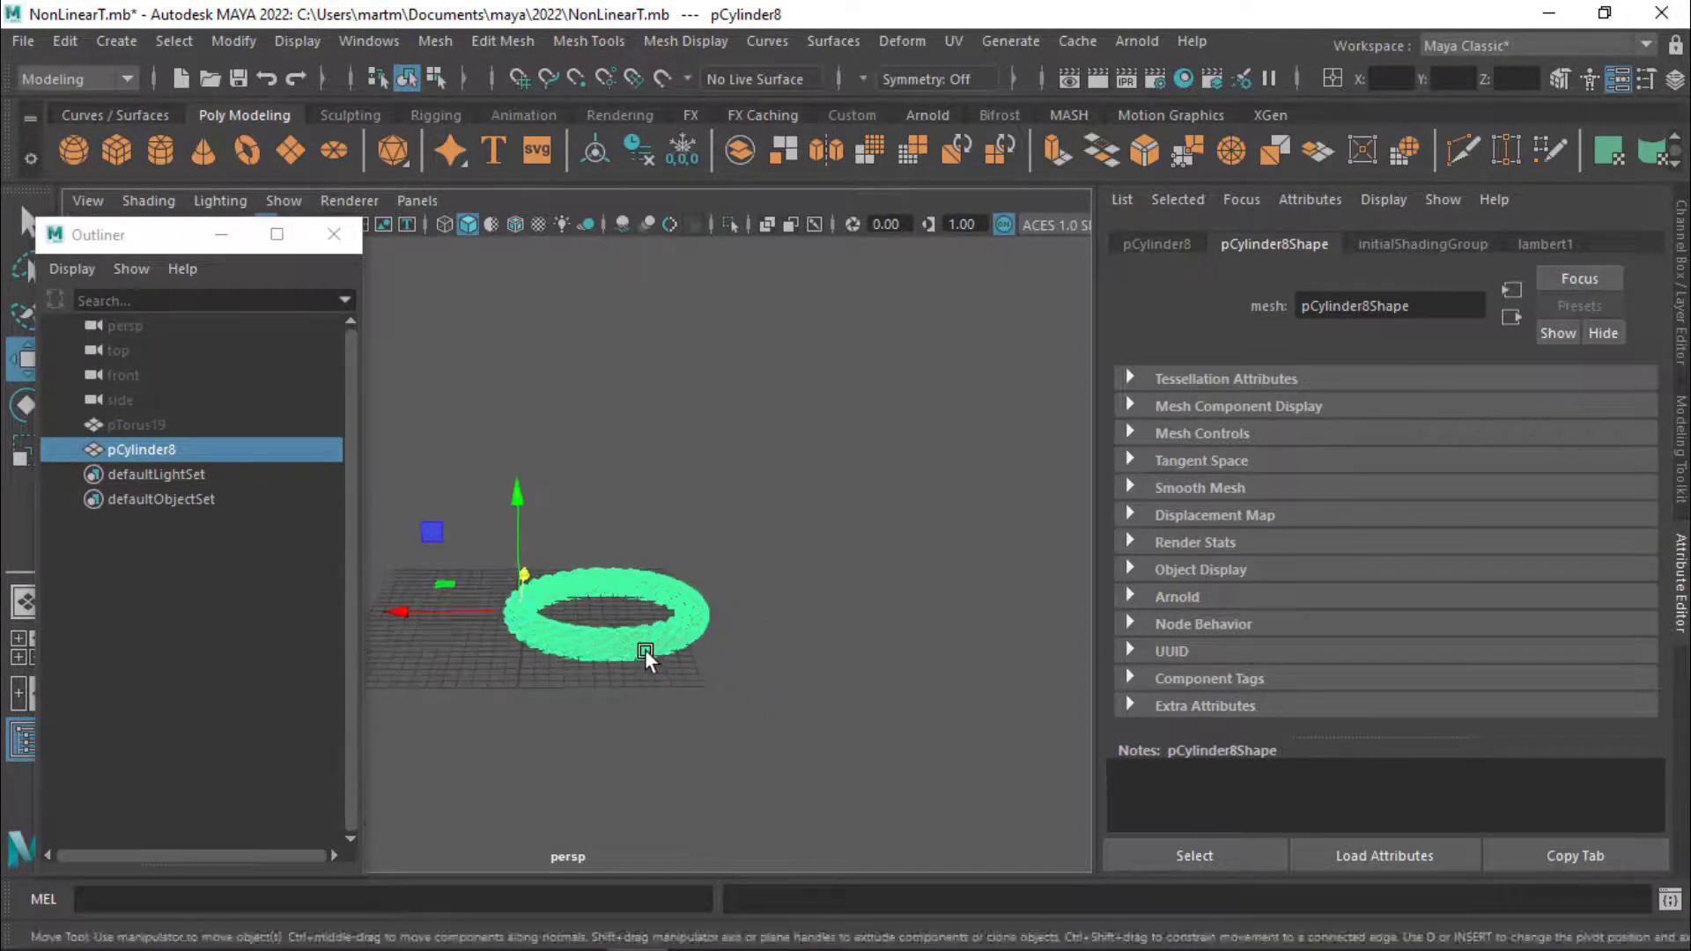
pyautogui.moveTo(650, 654)
pyautogui.keyDown('alt'); pyautogui.mouseDown()
pyautogui.moveTo(665, 681)
pyautogui.moveTo(615, 634)
pyautogui.mouseUp(); pyautogui.keyUp('alt')
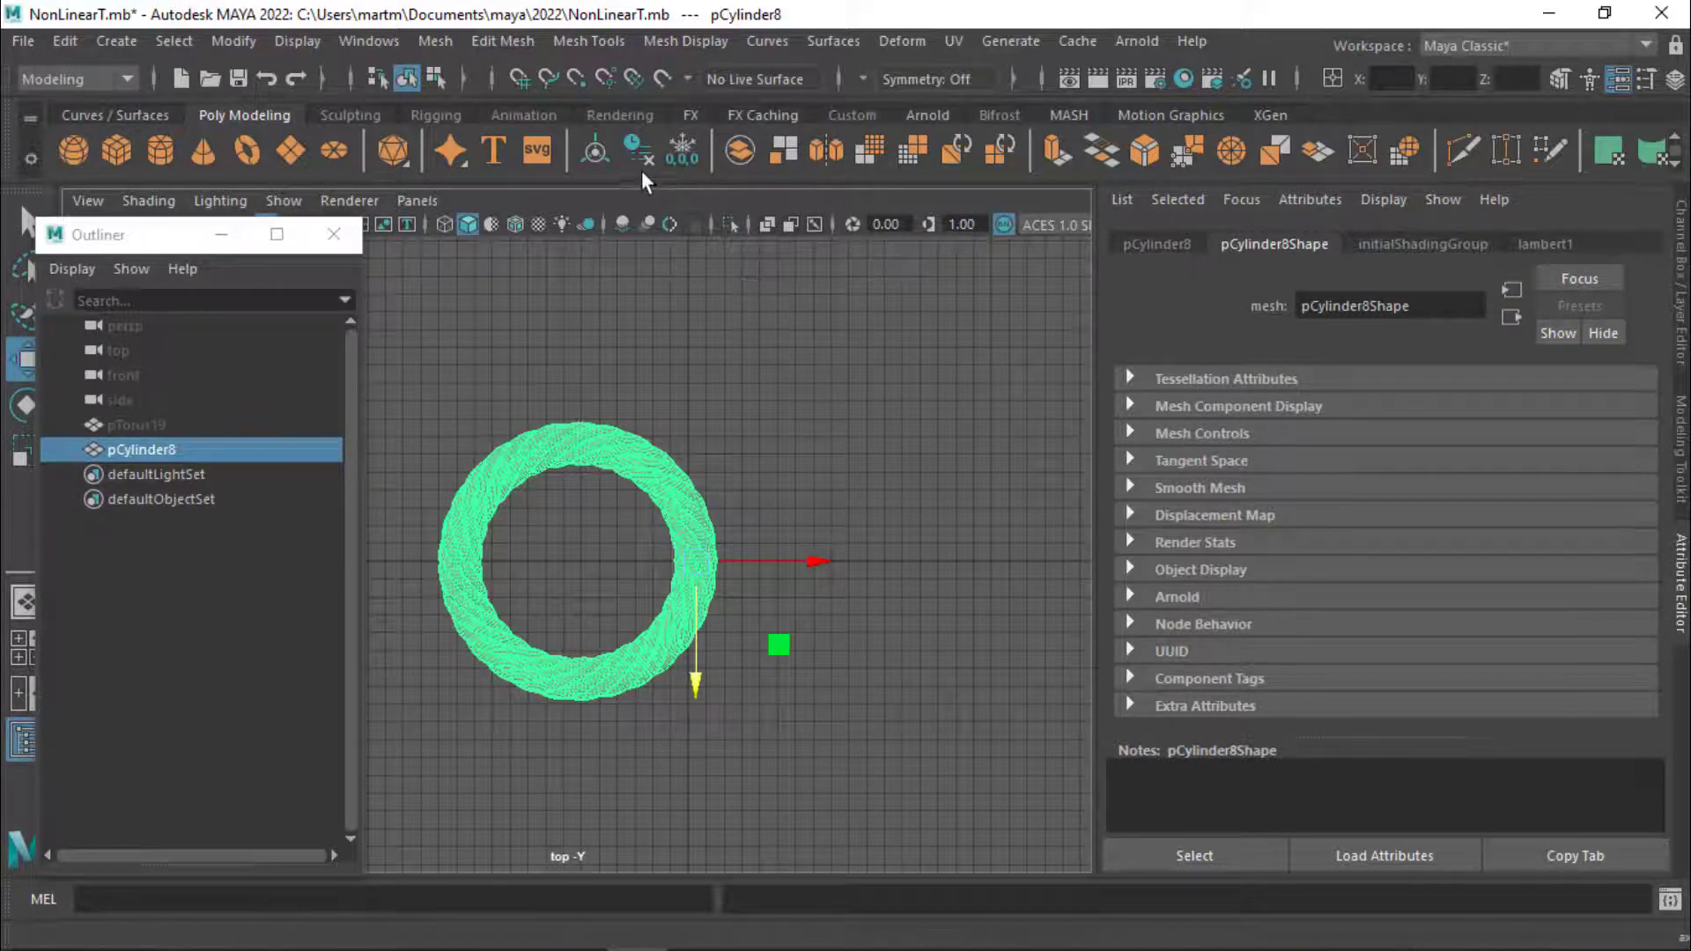
# - Center the ring's pivot and grid-snap it along X to the origin
pyautogui.click(596, 155)
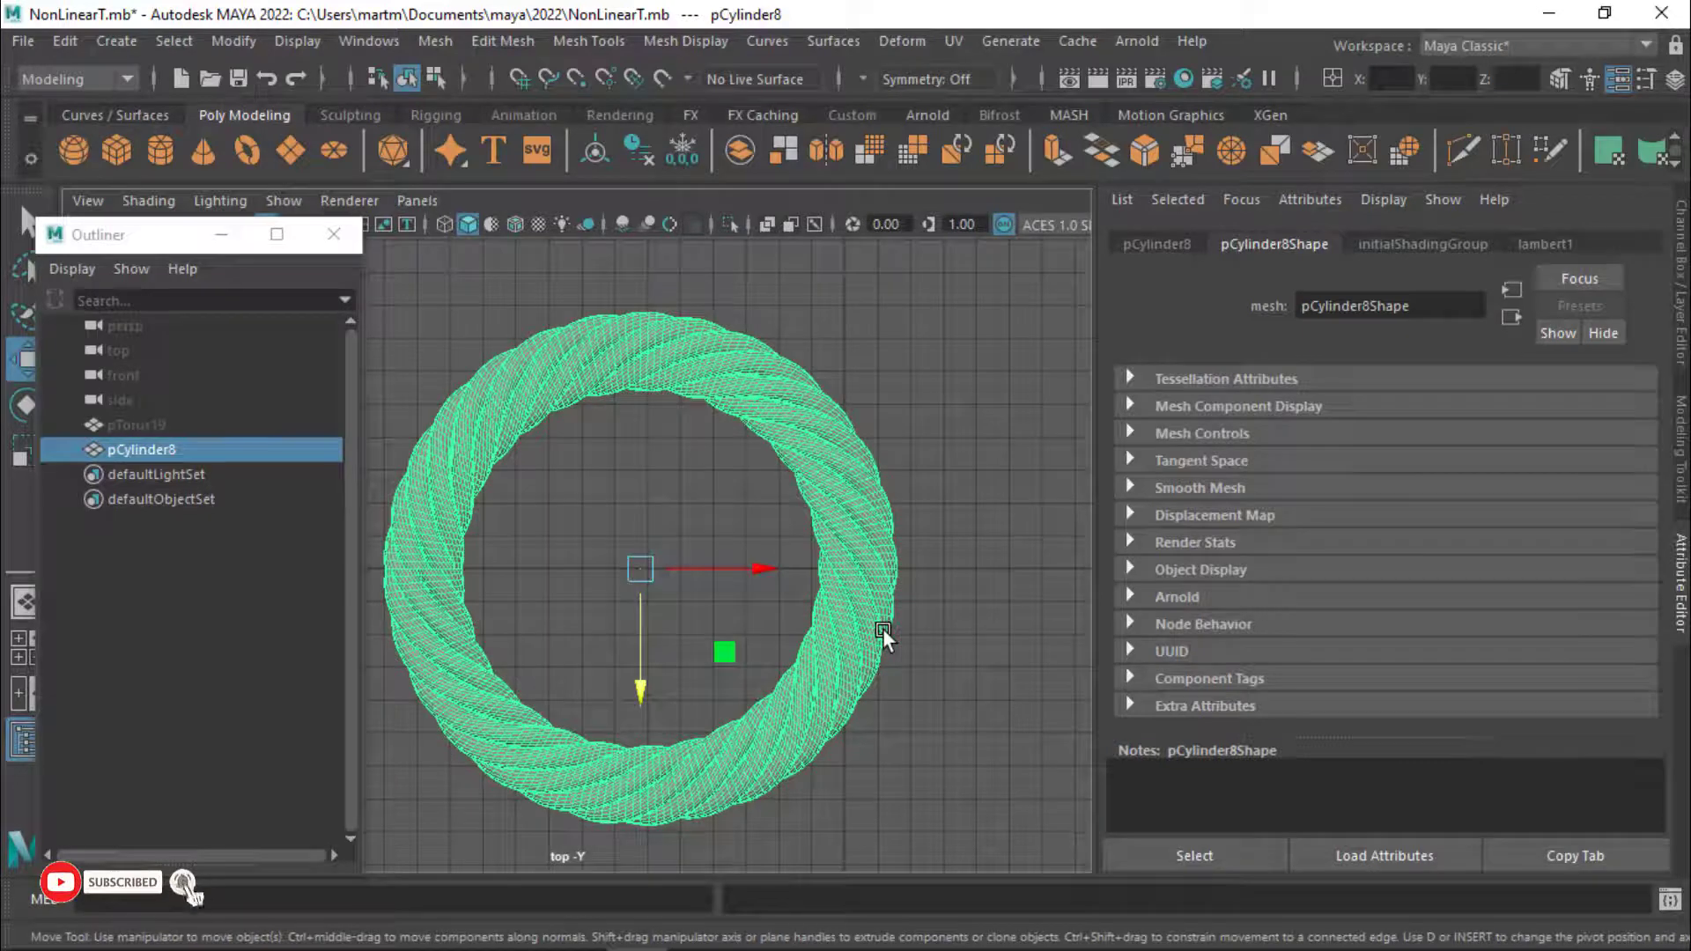
pyautogui.press('x')
pyautogui.moveTo(767, 572)
pyautogui.mouseDown()
pyautogui.moveTo(847, 585)
pyautogui.moveTo(851, 715)
pyautogui.moveTo(842, 570)
pyautogui.mouseUp()
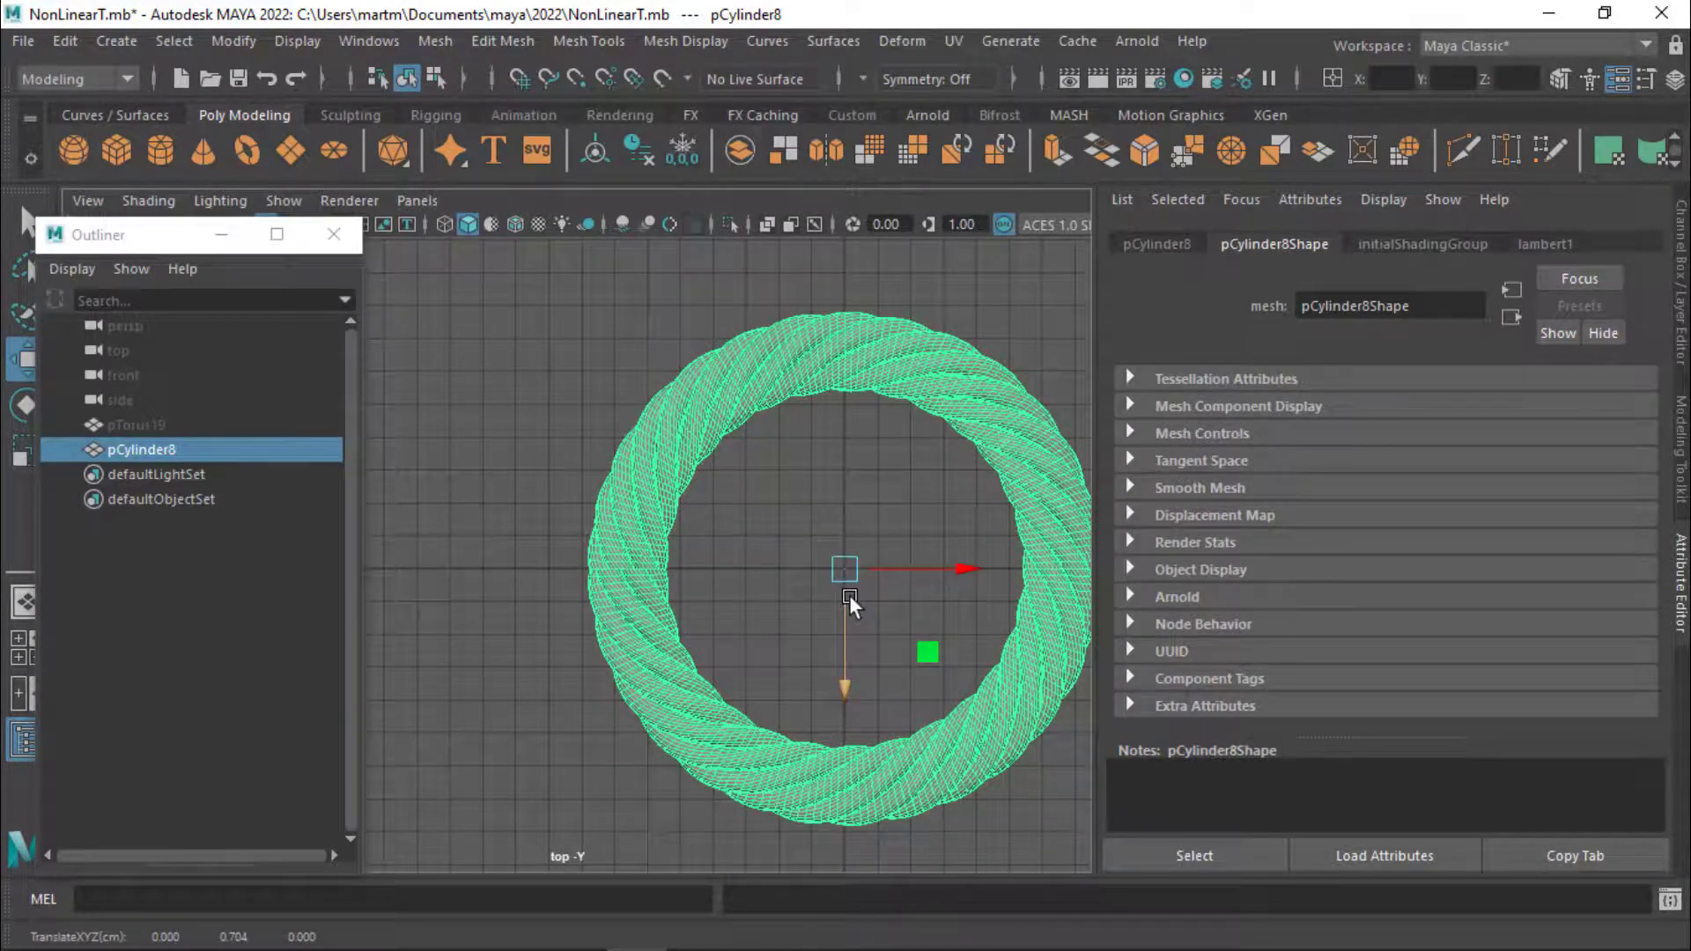
# - Switch the viewport to the perspective view and orbit to a lower angle
pyautogui.press('space')
pyautogui.click(843, 527)
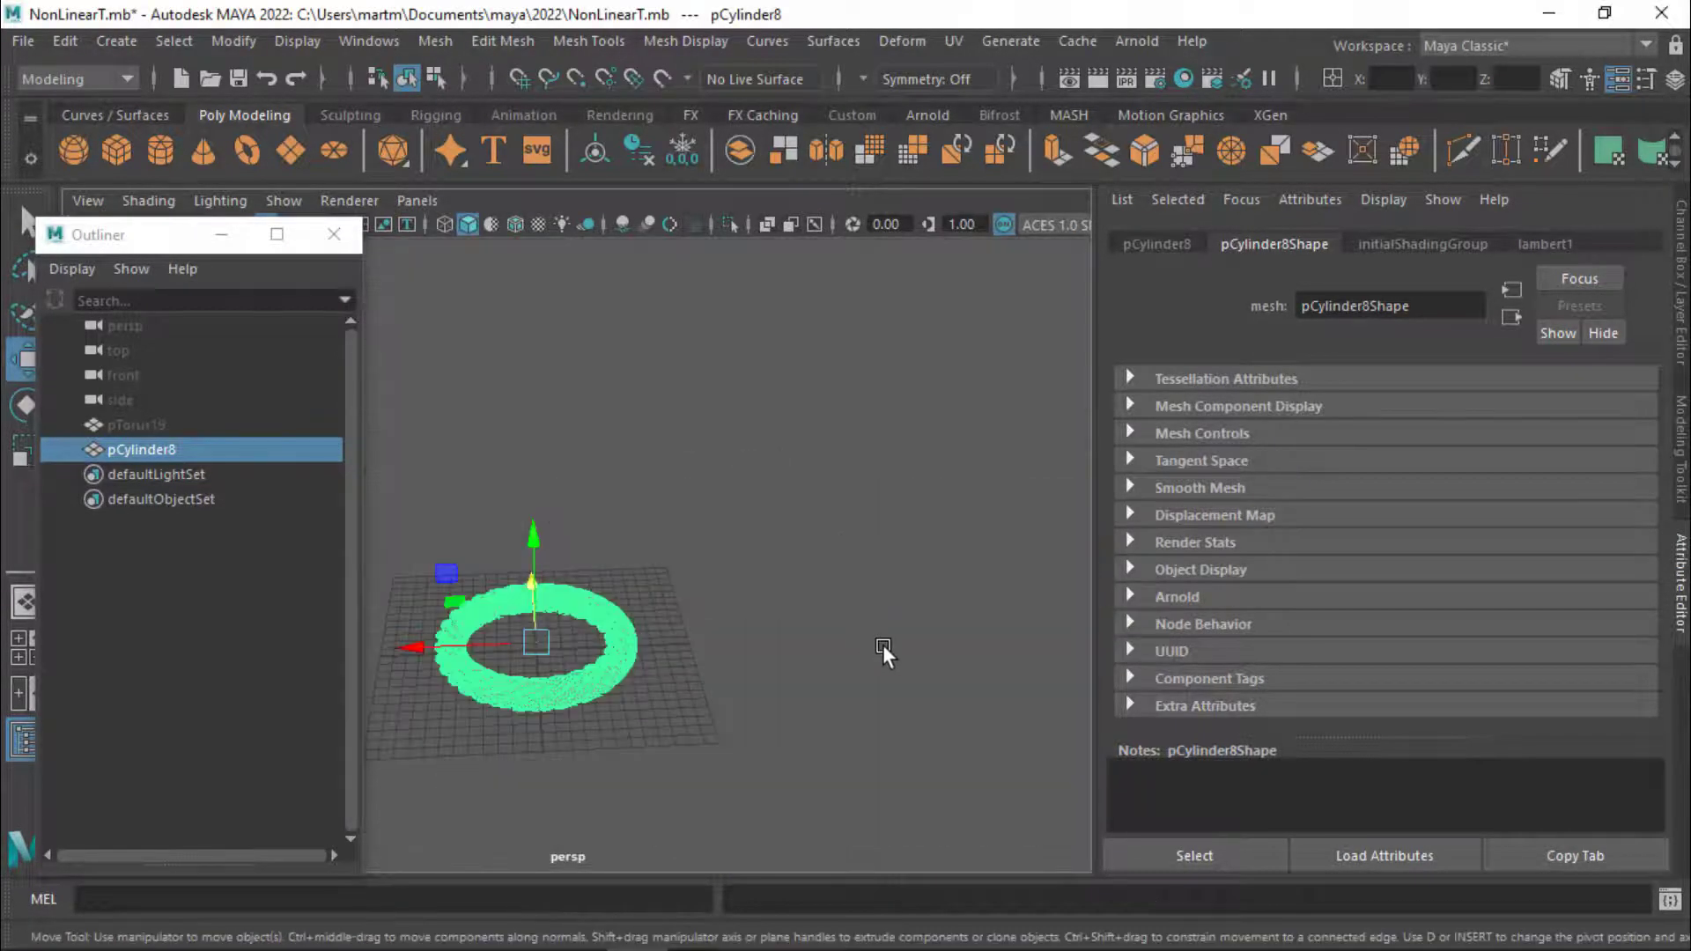
pyautogui.moveTo(882, 645)
pyautogui.keyDown('alt'); pyautogui.mouseDown()
pyautogui.moveTo(651, 595)
pyautogui.moveTo(654, 552)
pyautogui.moveTo(653, 579)
pyautogui.mouseUp(); pyautogui.keyUp('alt')
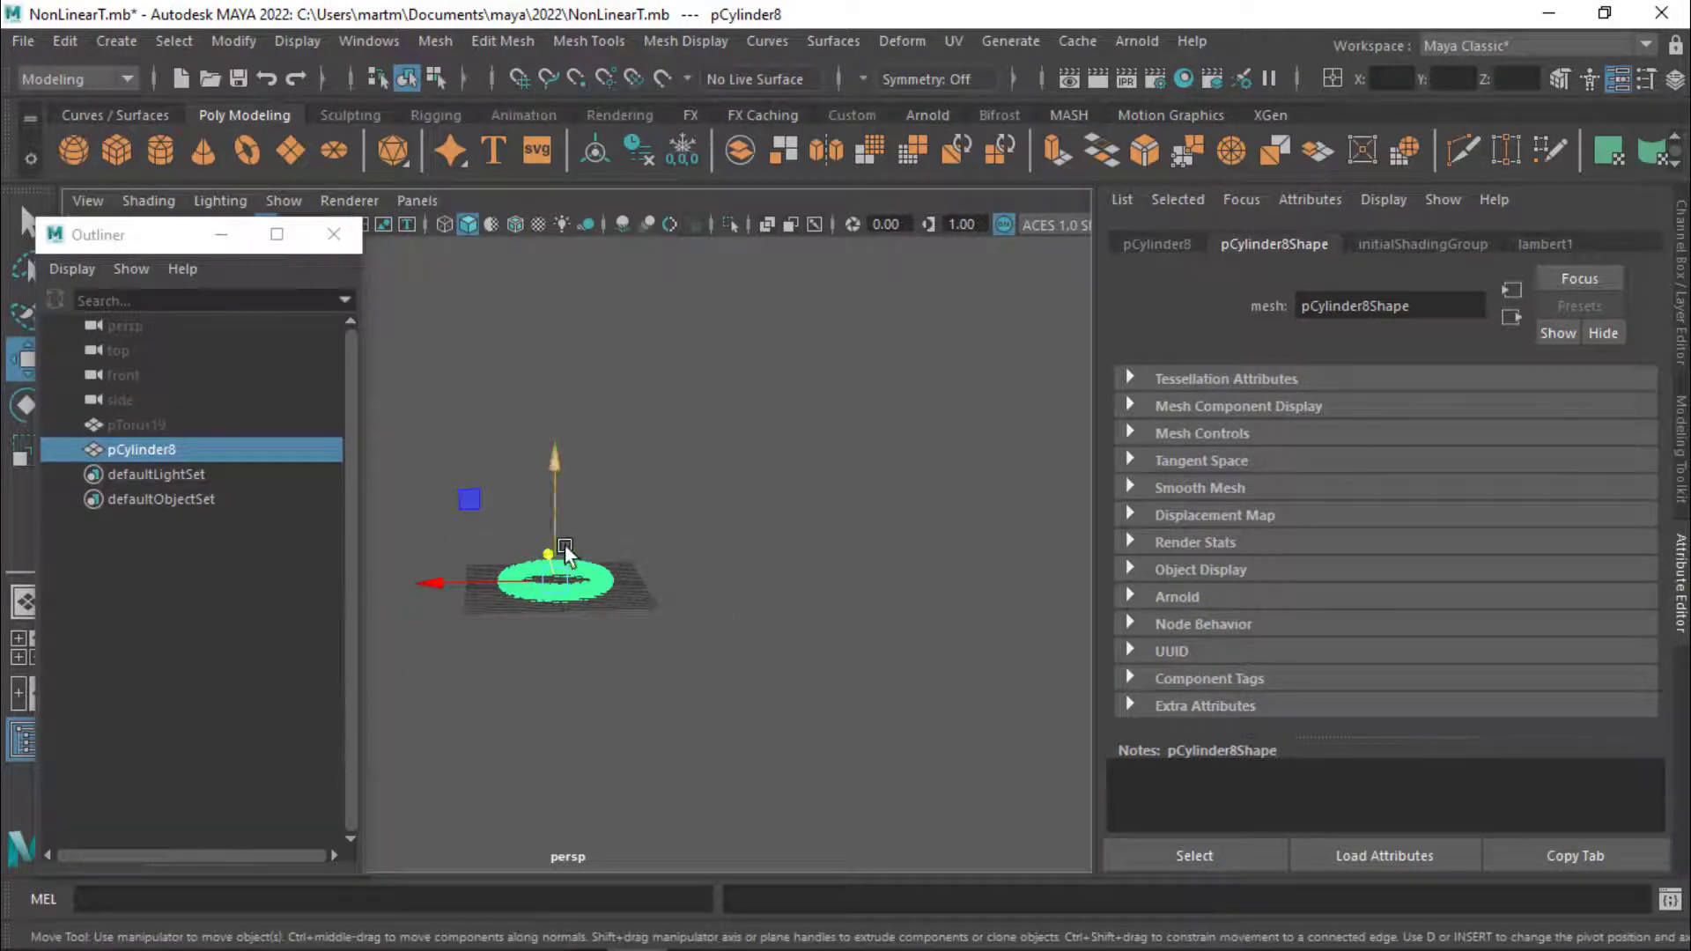
# - Set pTorus19's Visibility to 1 in the Channel Box to reveal the column
pyautogui.click(135, 425)
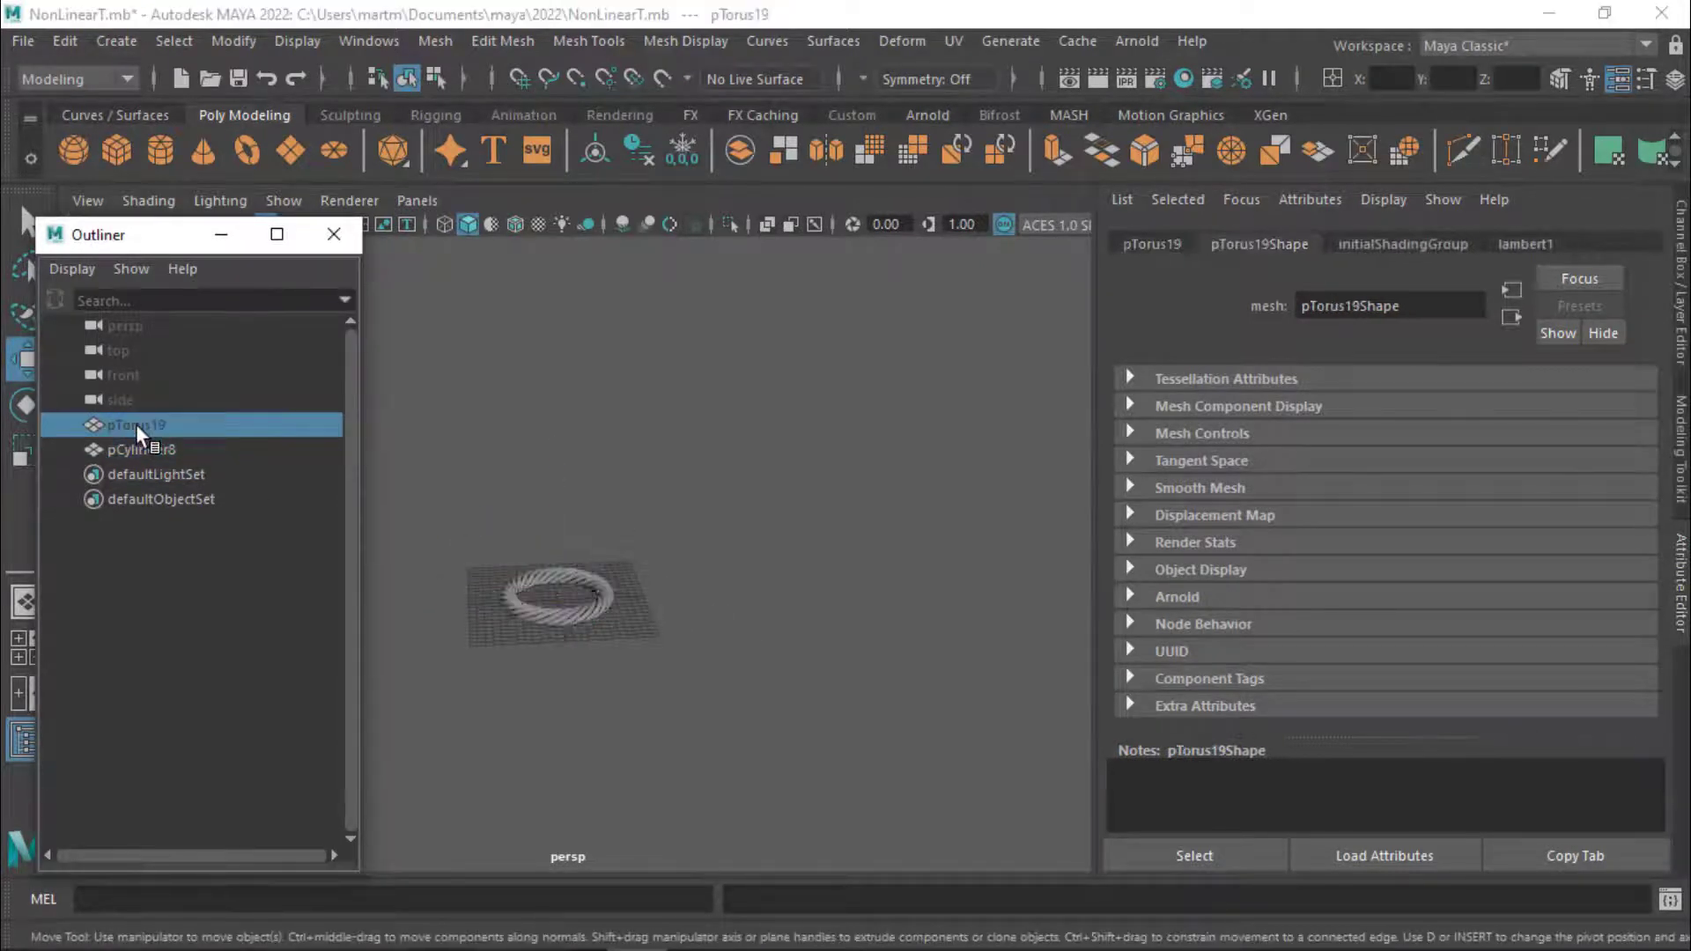
pyautogui.click(1683, 274)
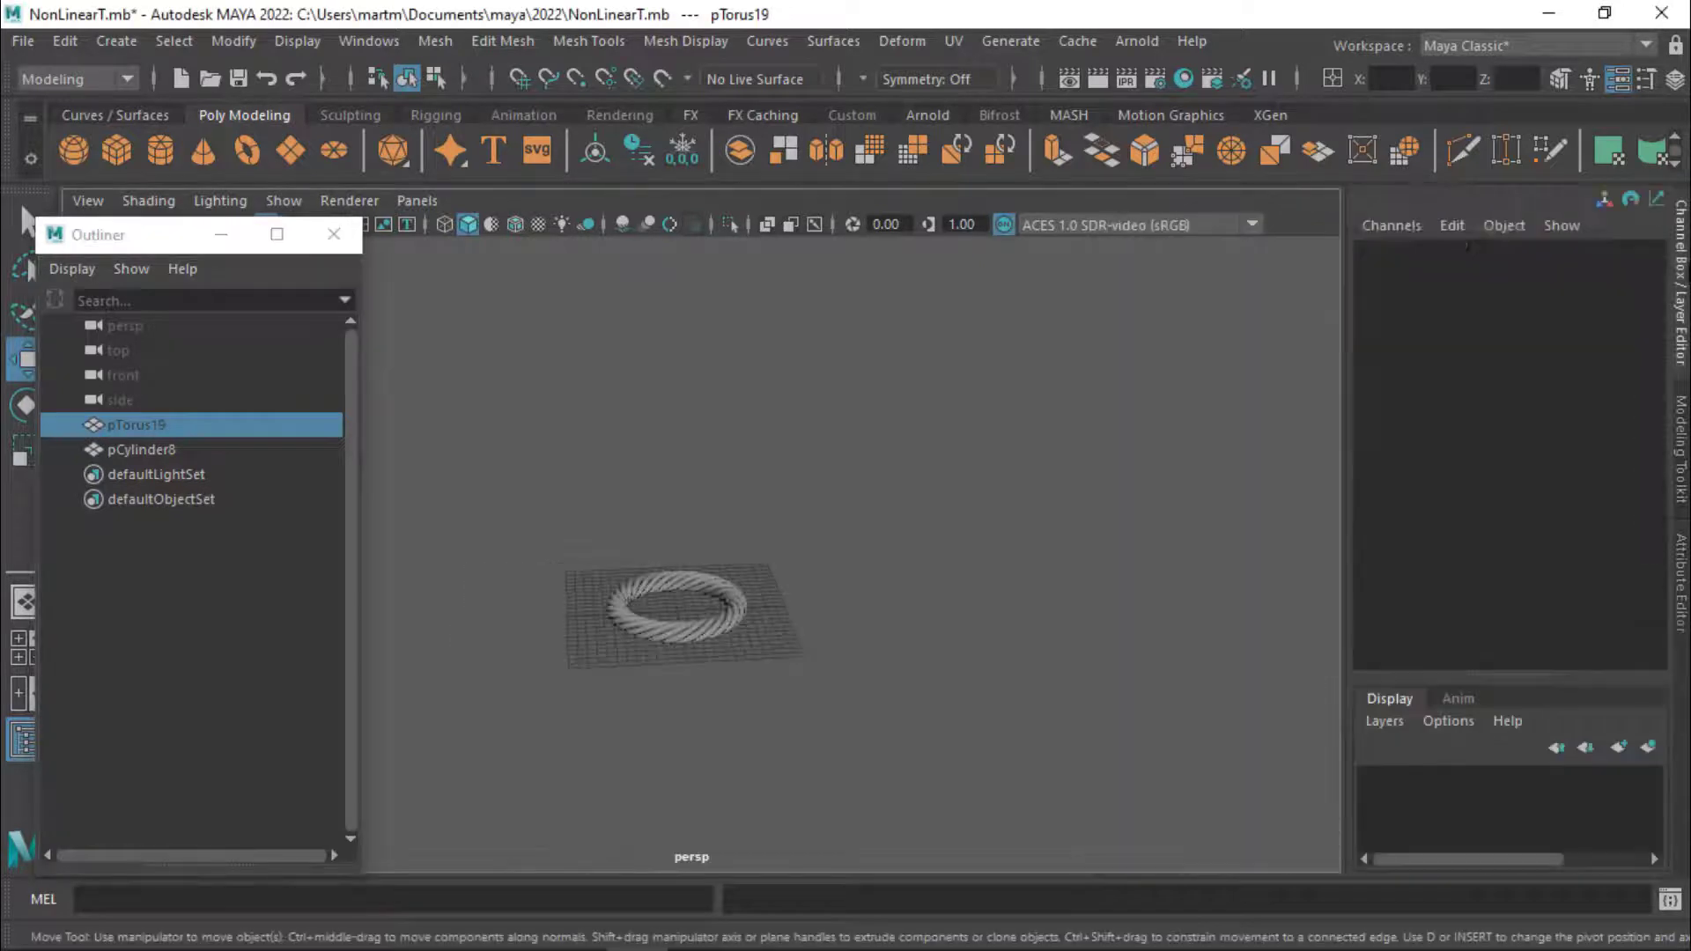
pyautogui.doubleClick(1613, 448)
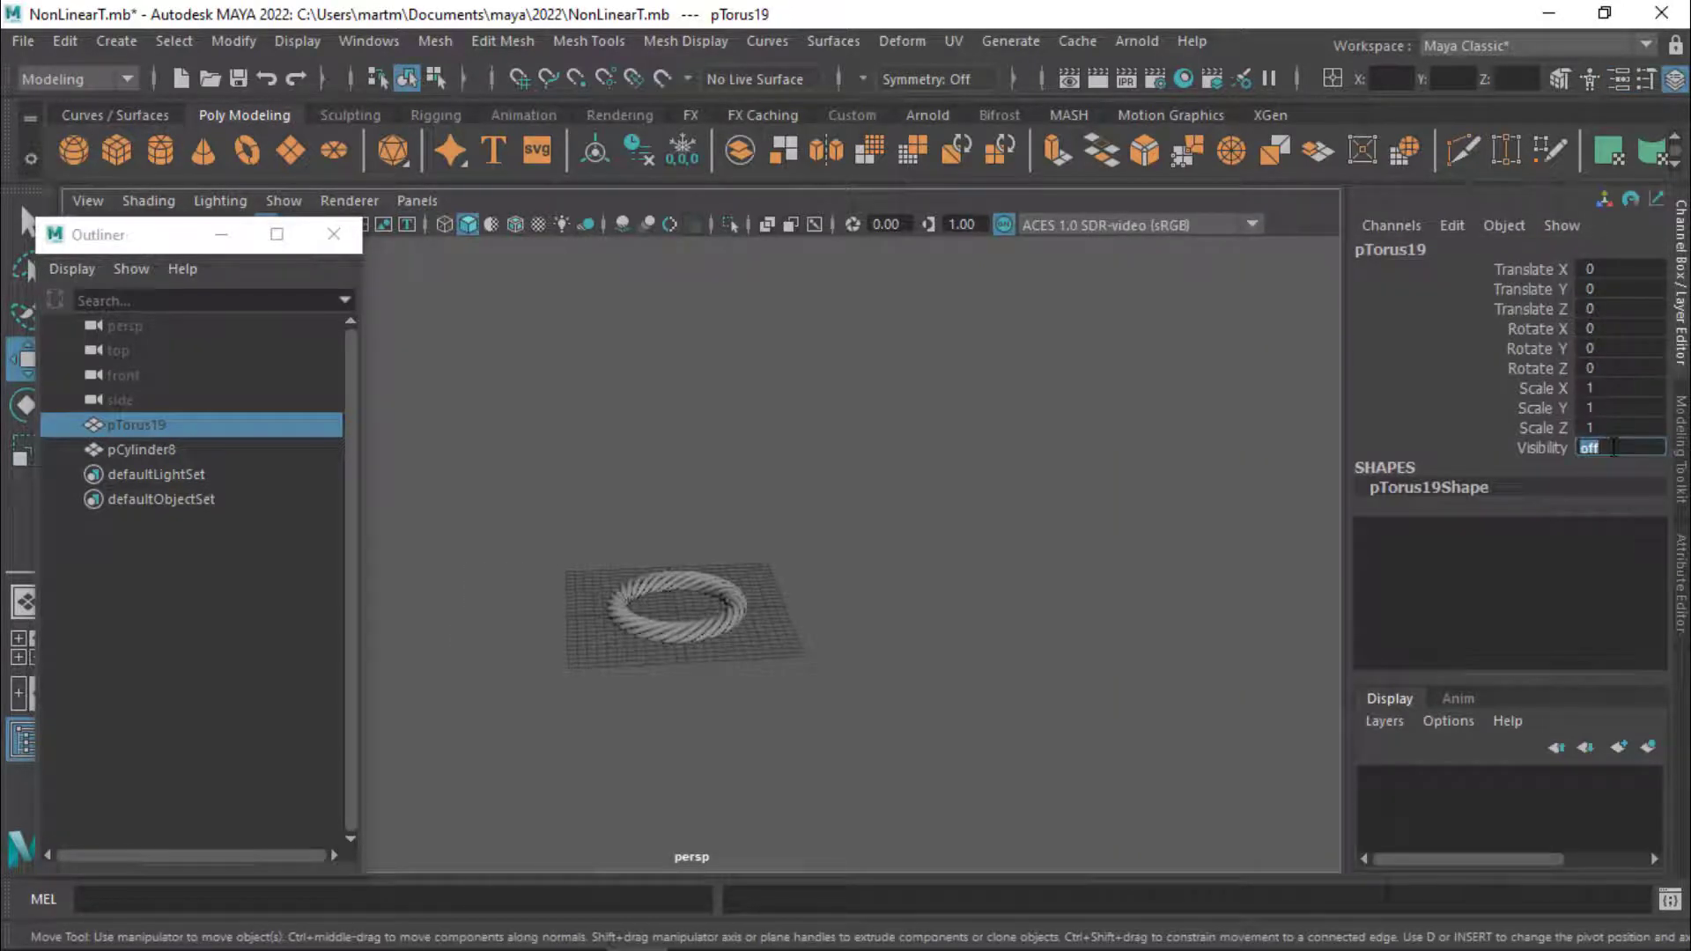
pyautogui.write('1')
pyautogui.press('Return')
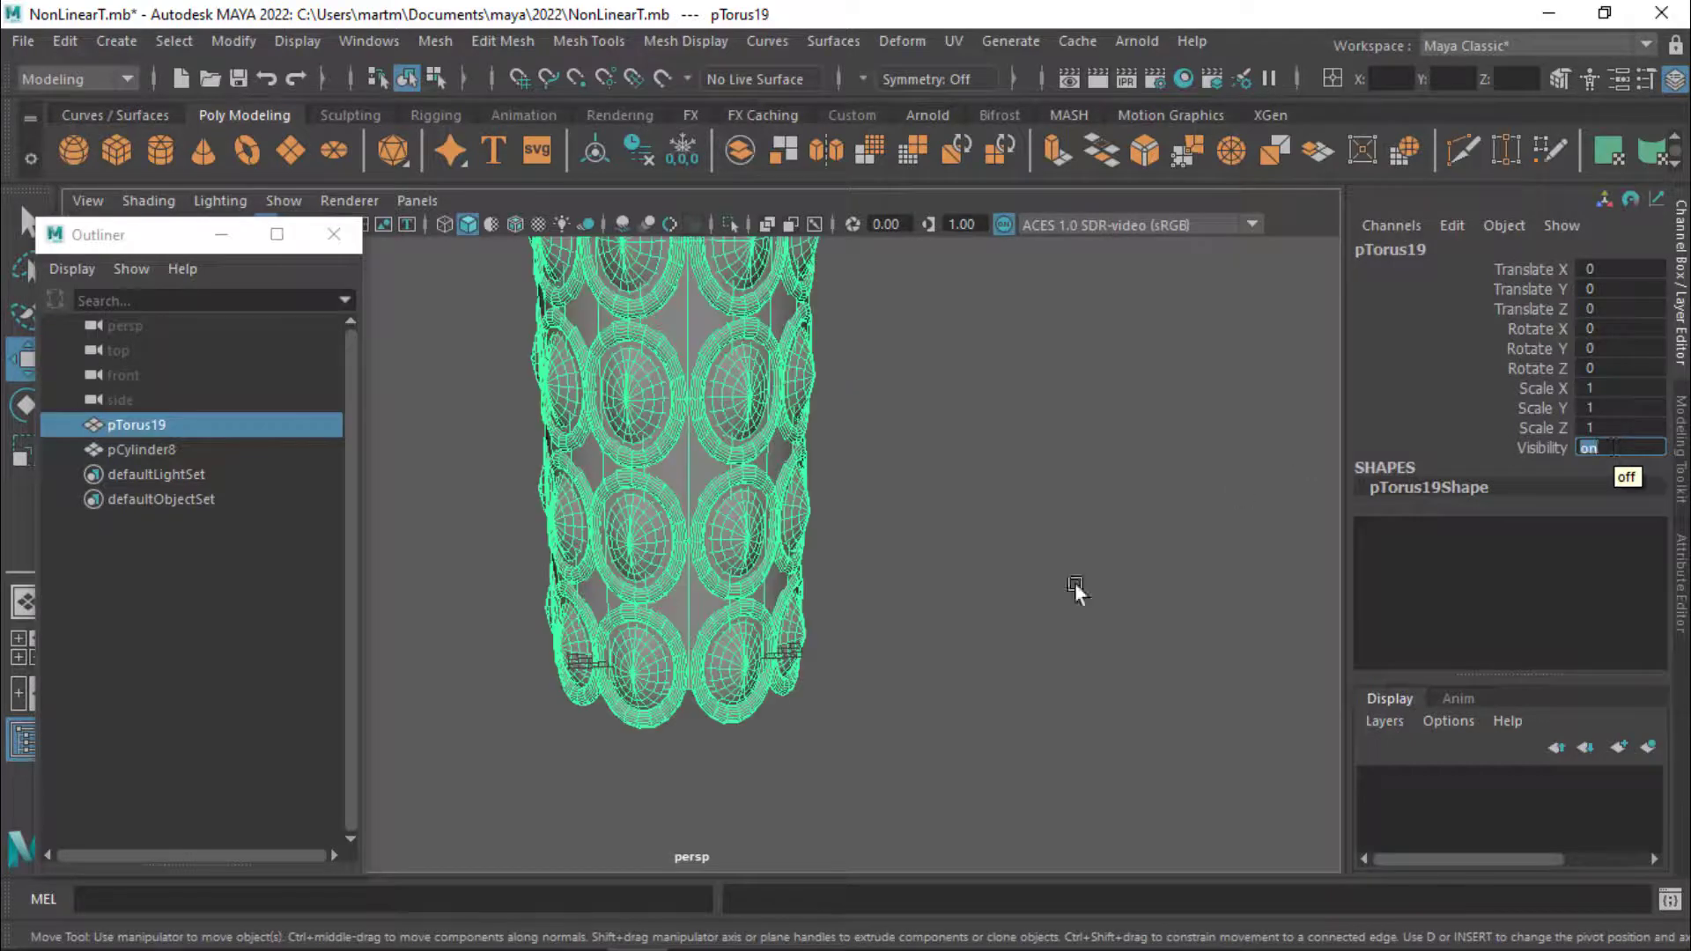
pyautogui.click(126, 450)
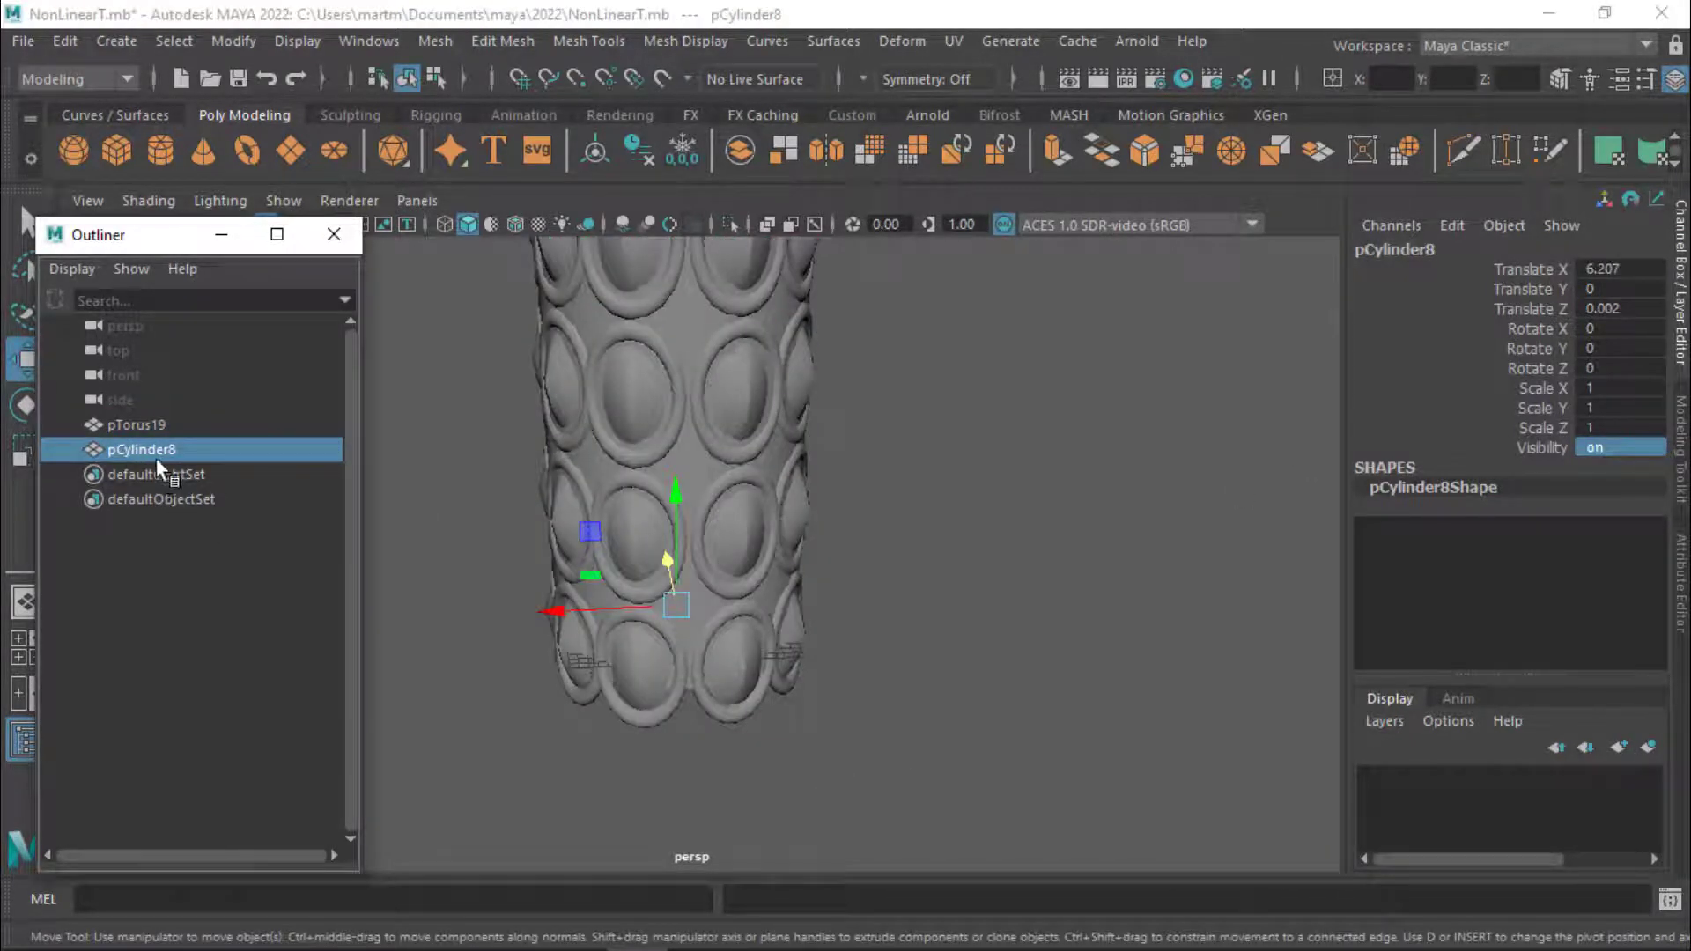
# - Rename pCylinder8 to Aro1 and pTorus19 to Columna in the Outliner
pyautogui.doubleClick(146, 450)
pyautogui.write('Aro1')
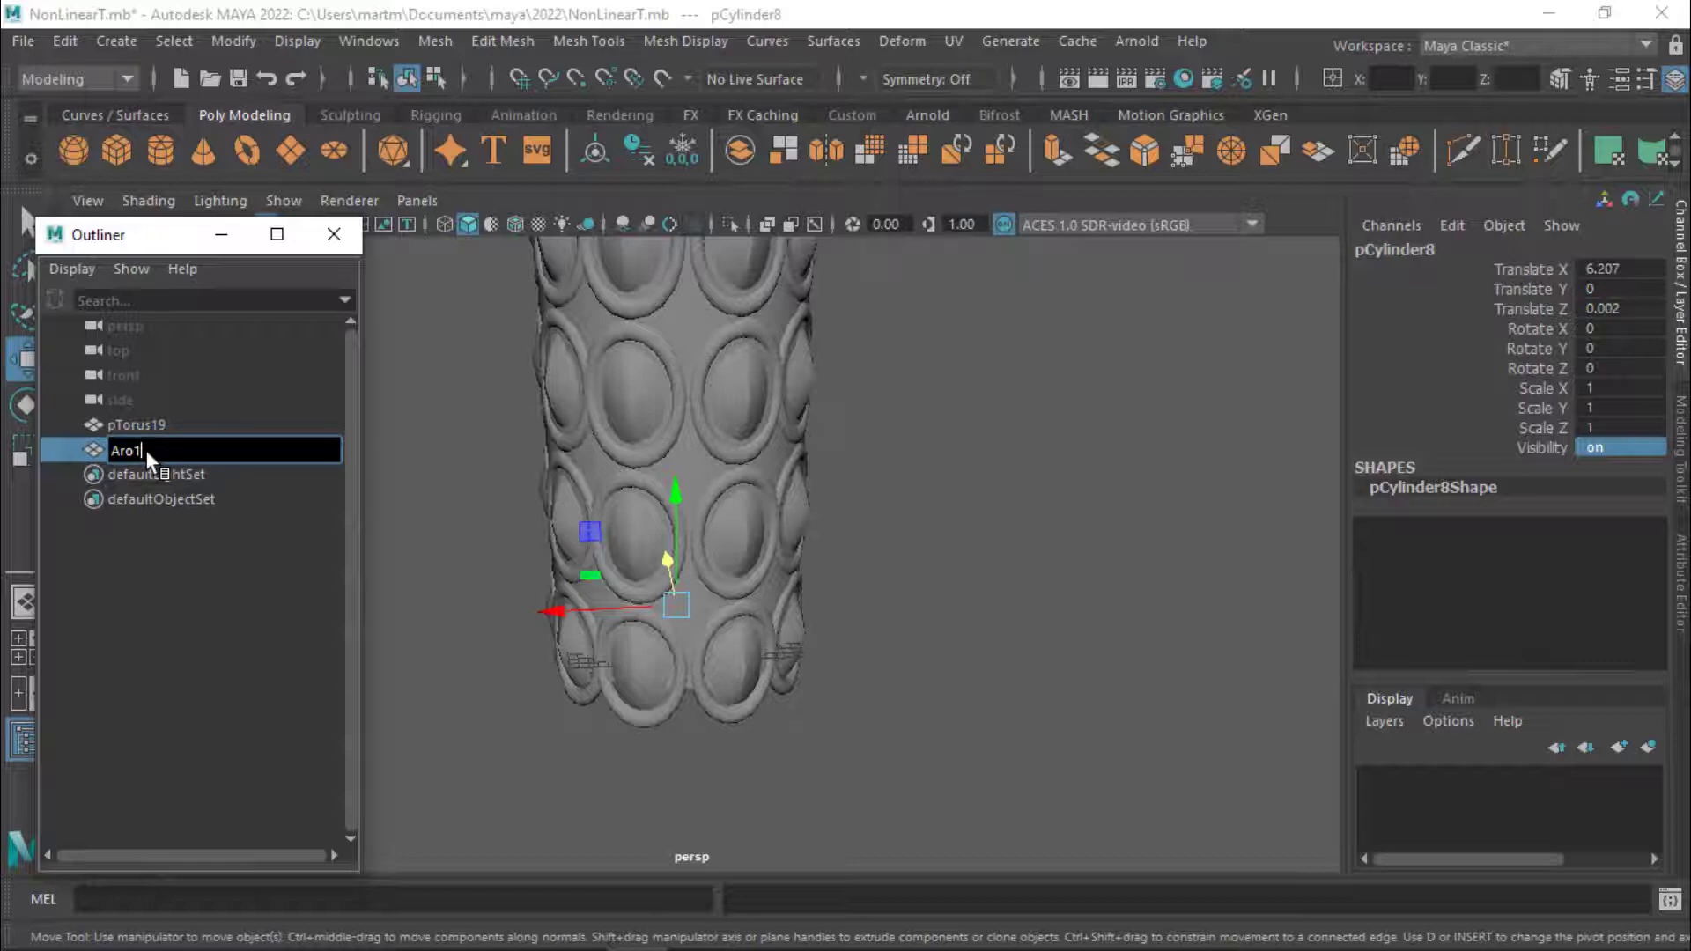
pyautogui.press('Return')
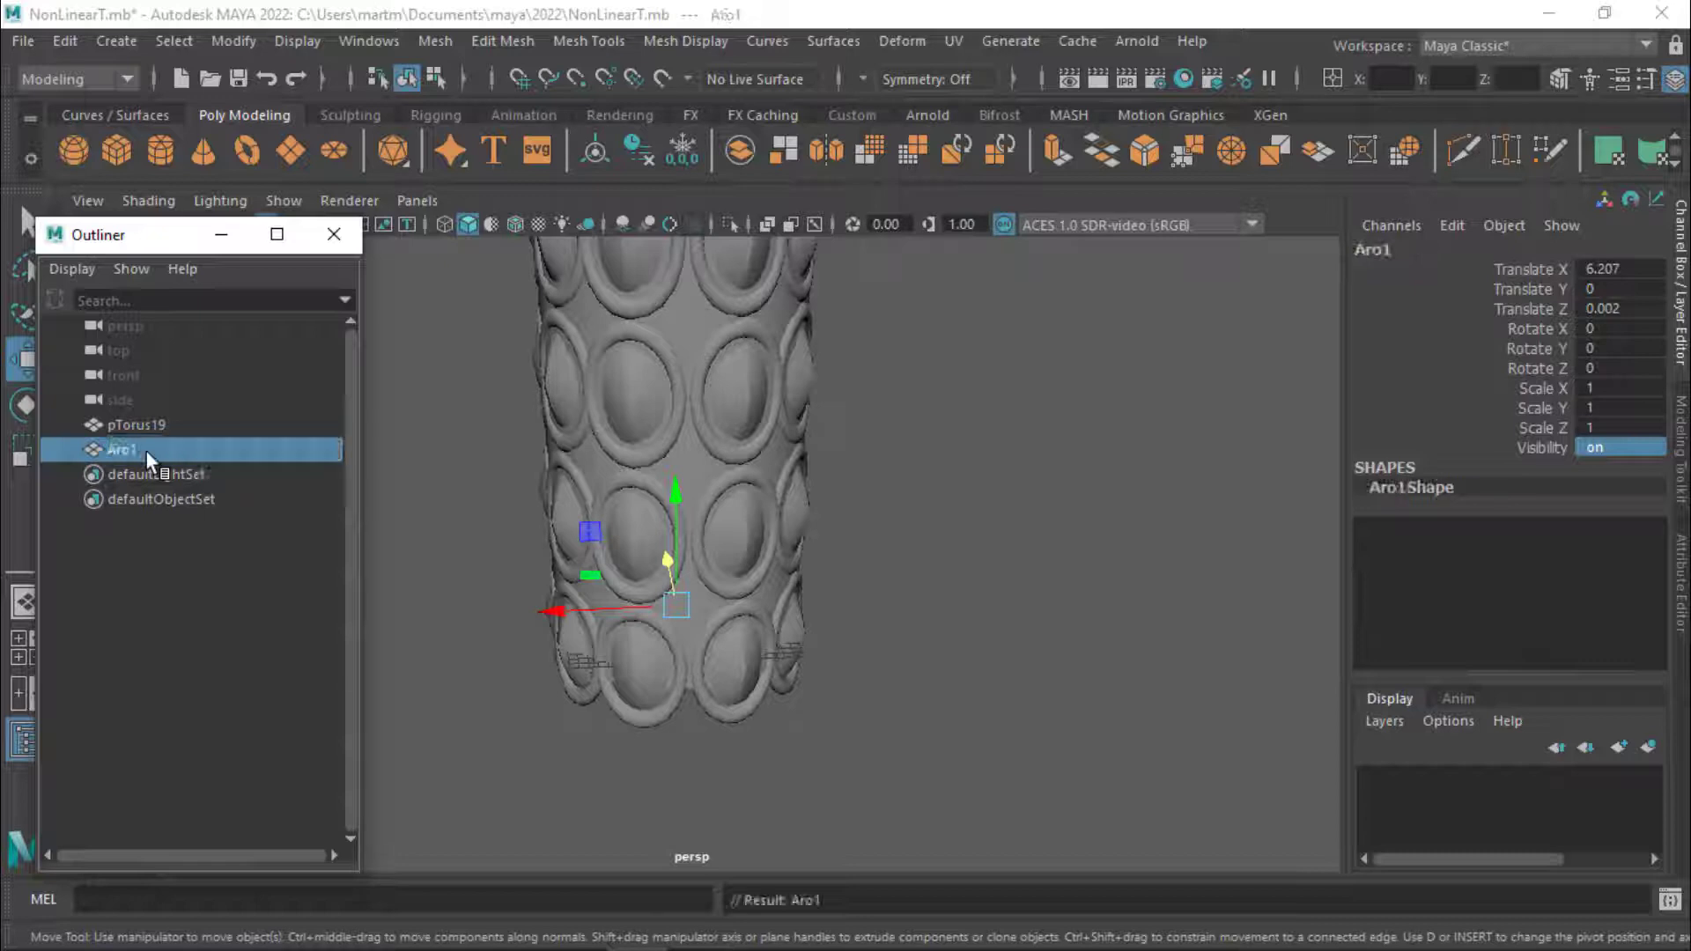
pyautogui.click(149, 424)
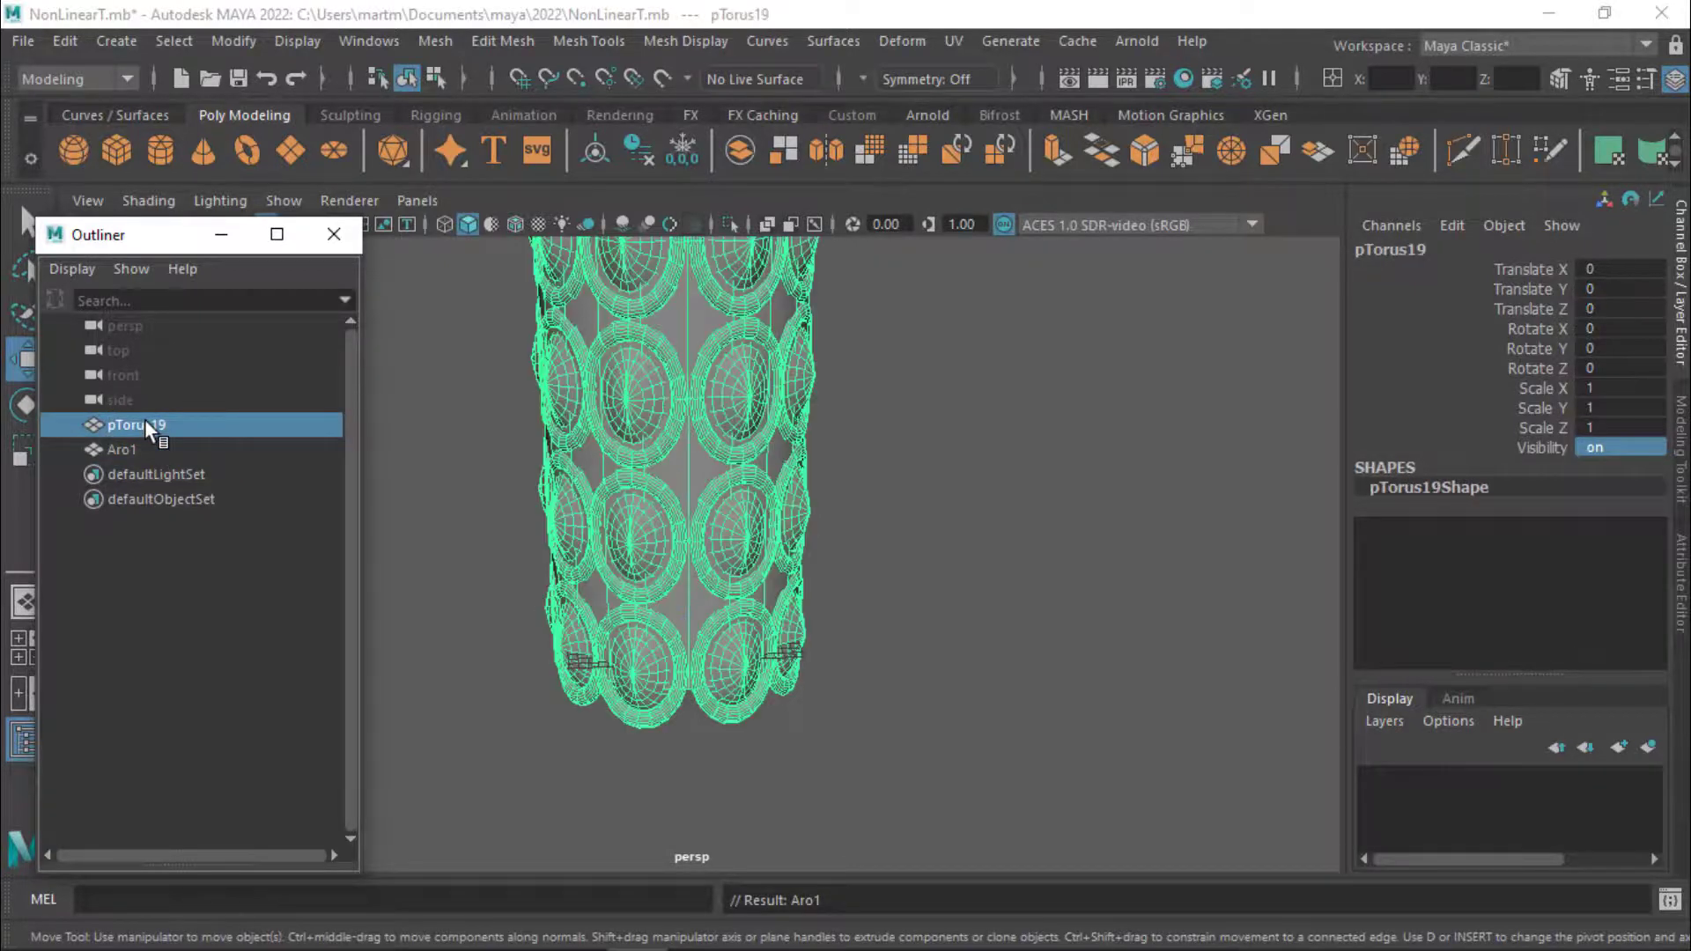
pyautogui.doubleClick(138, 424)
pyautogui.write('Columna')
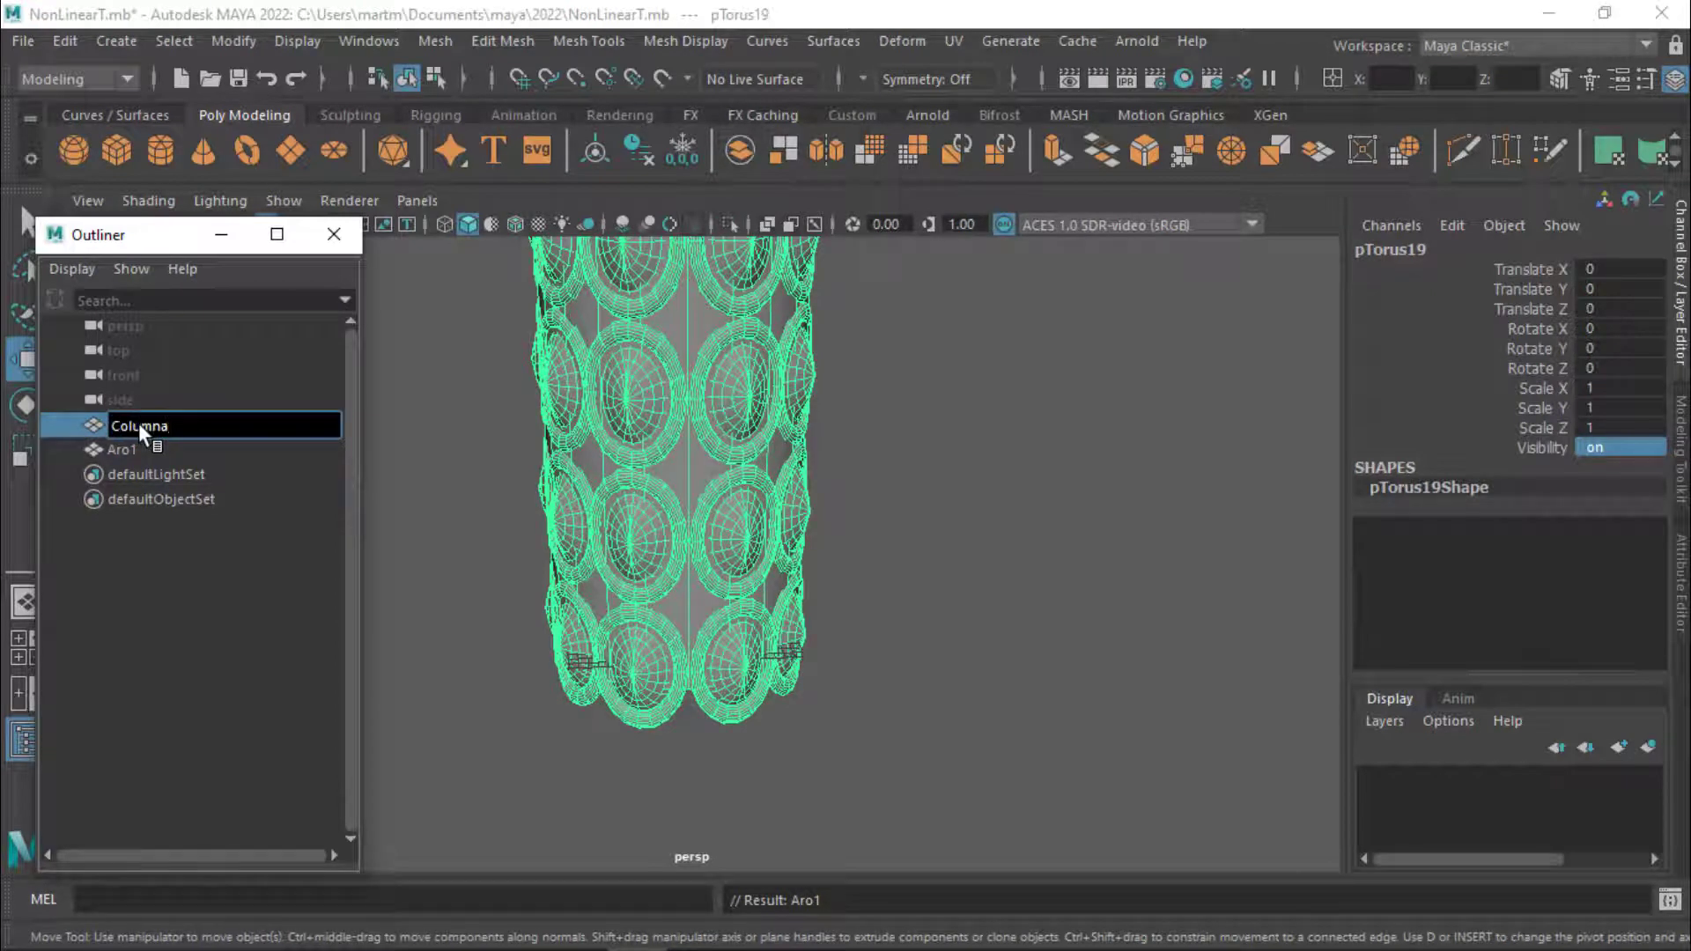
pyautogui.press('Return')
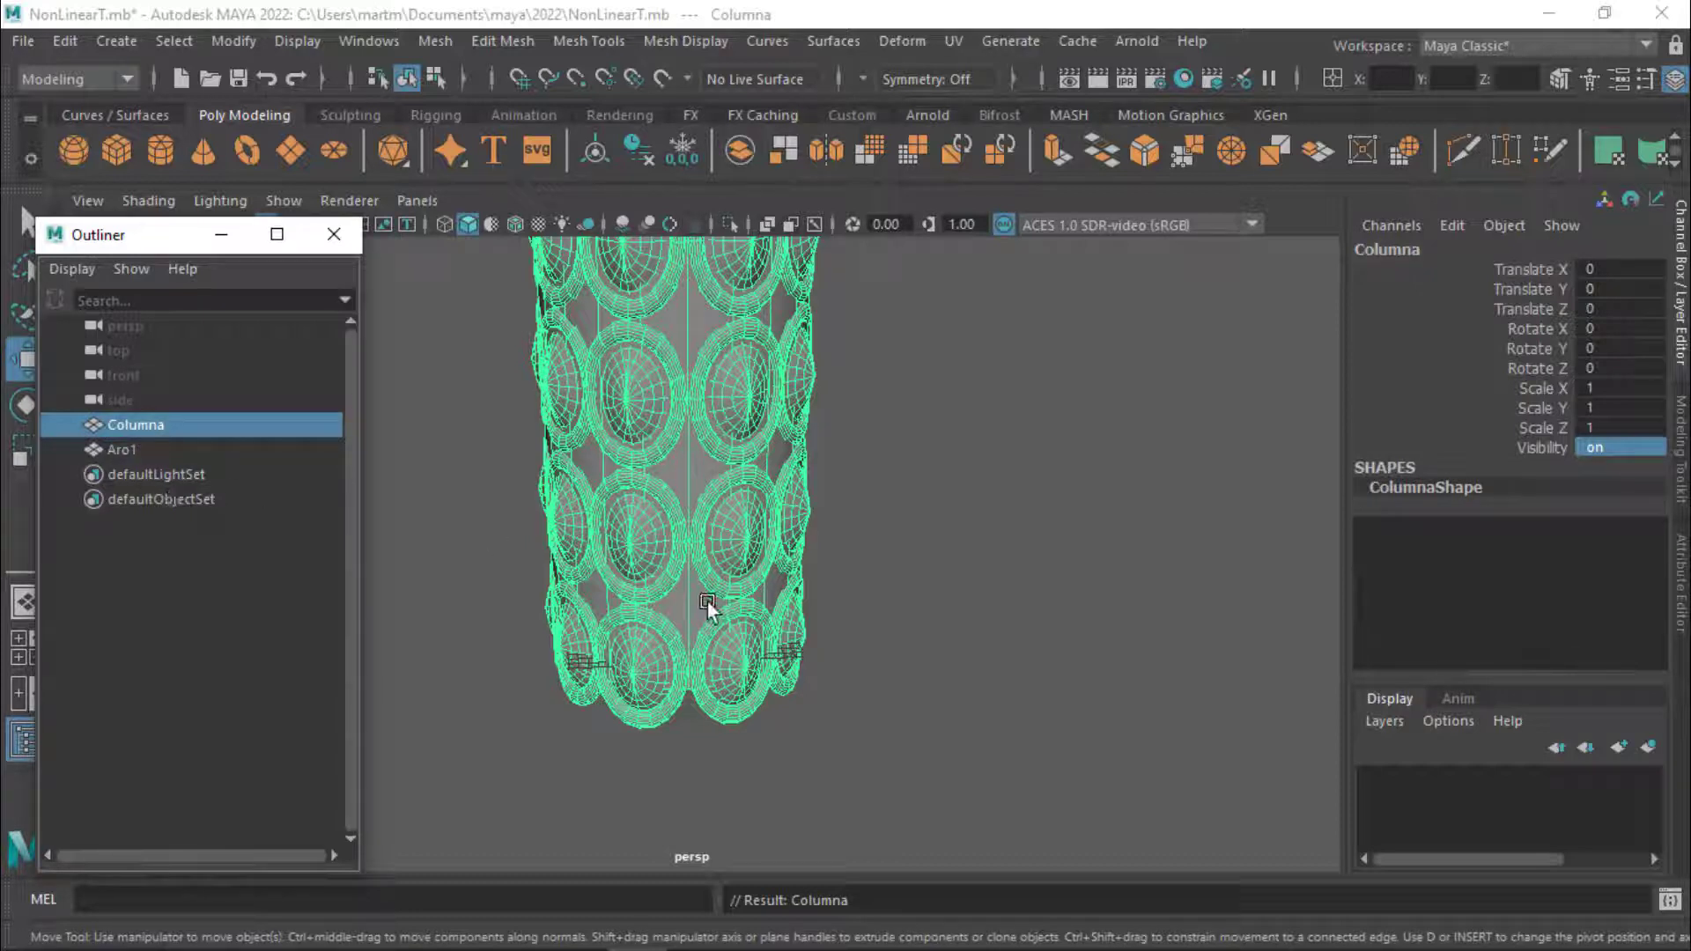
pyautogui.click(123, 449)
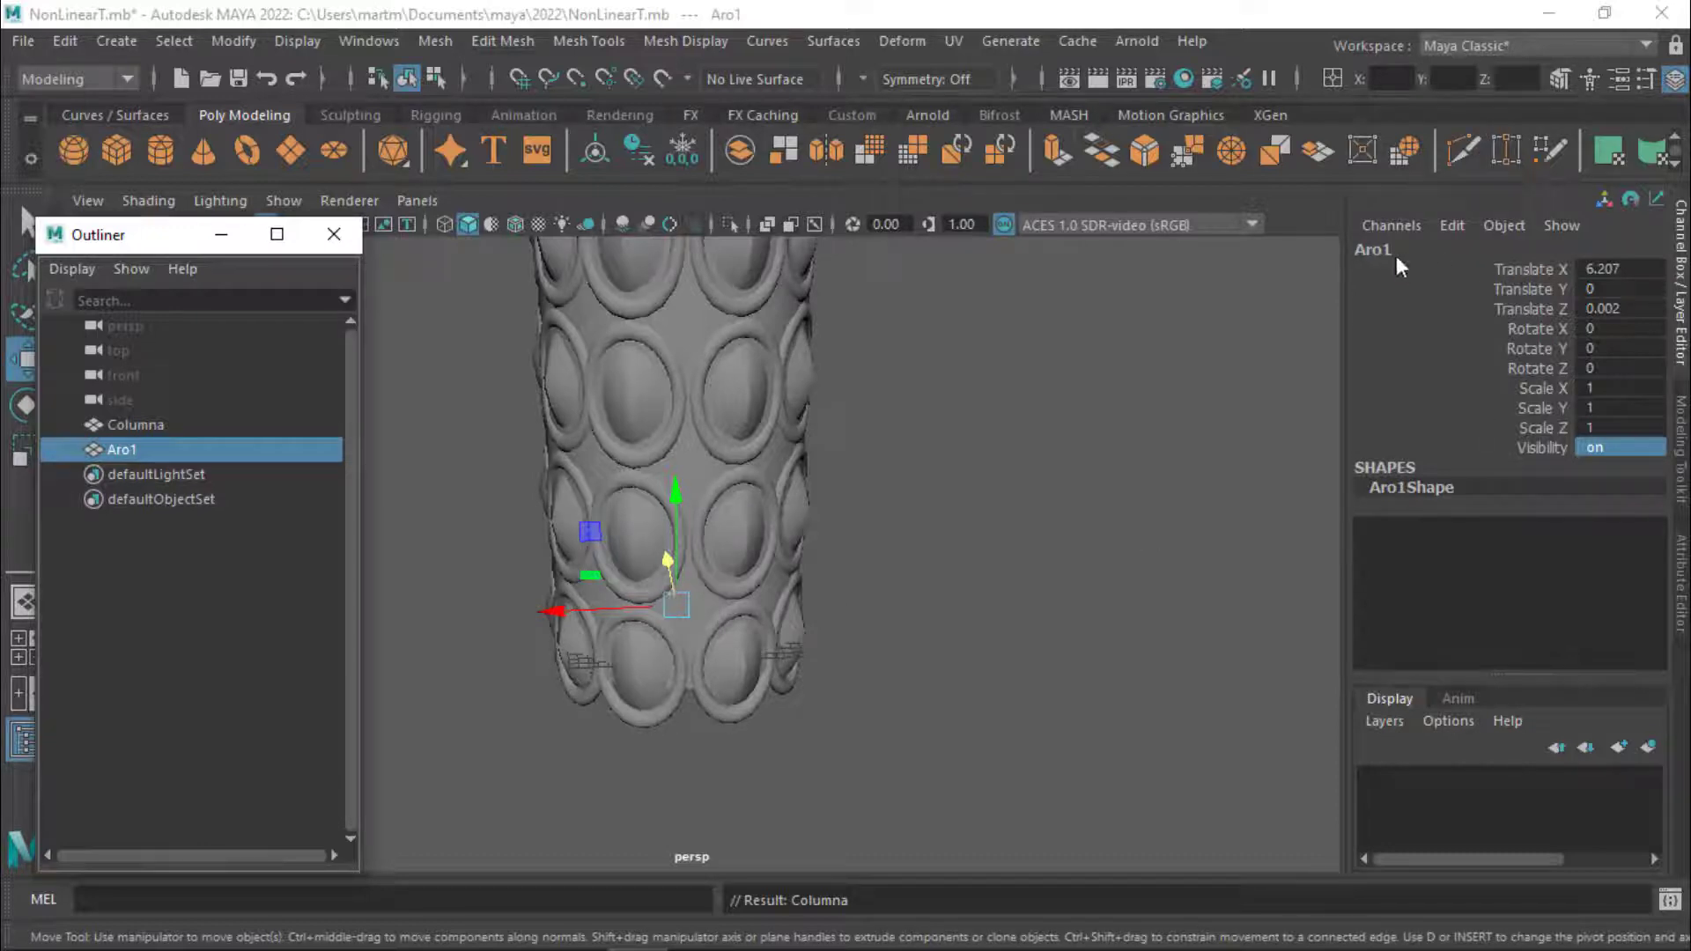
# - Scale Aro1 uniformly up to about 2.03
pyautogui.press('r')
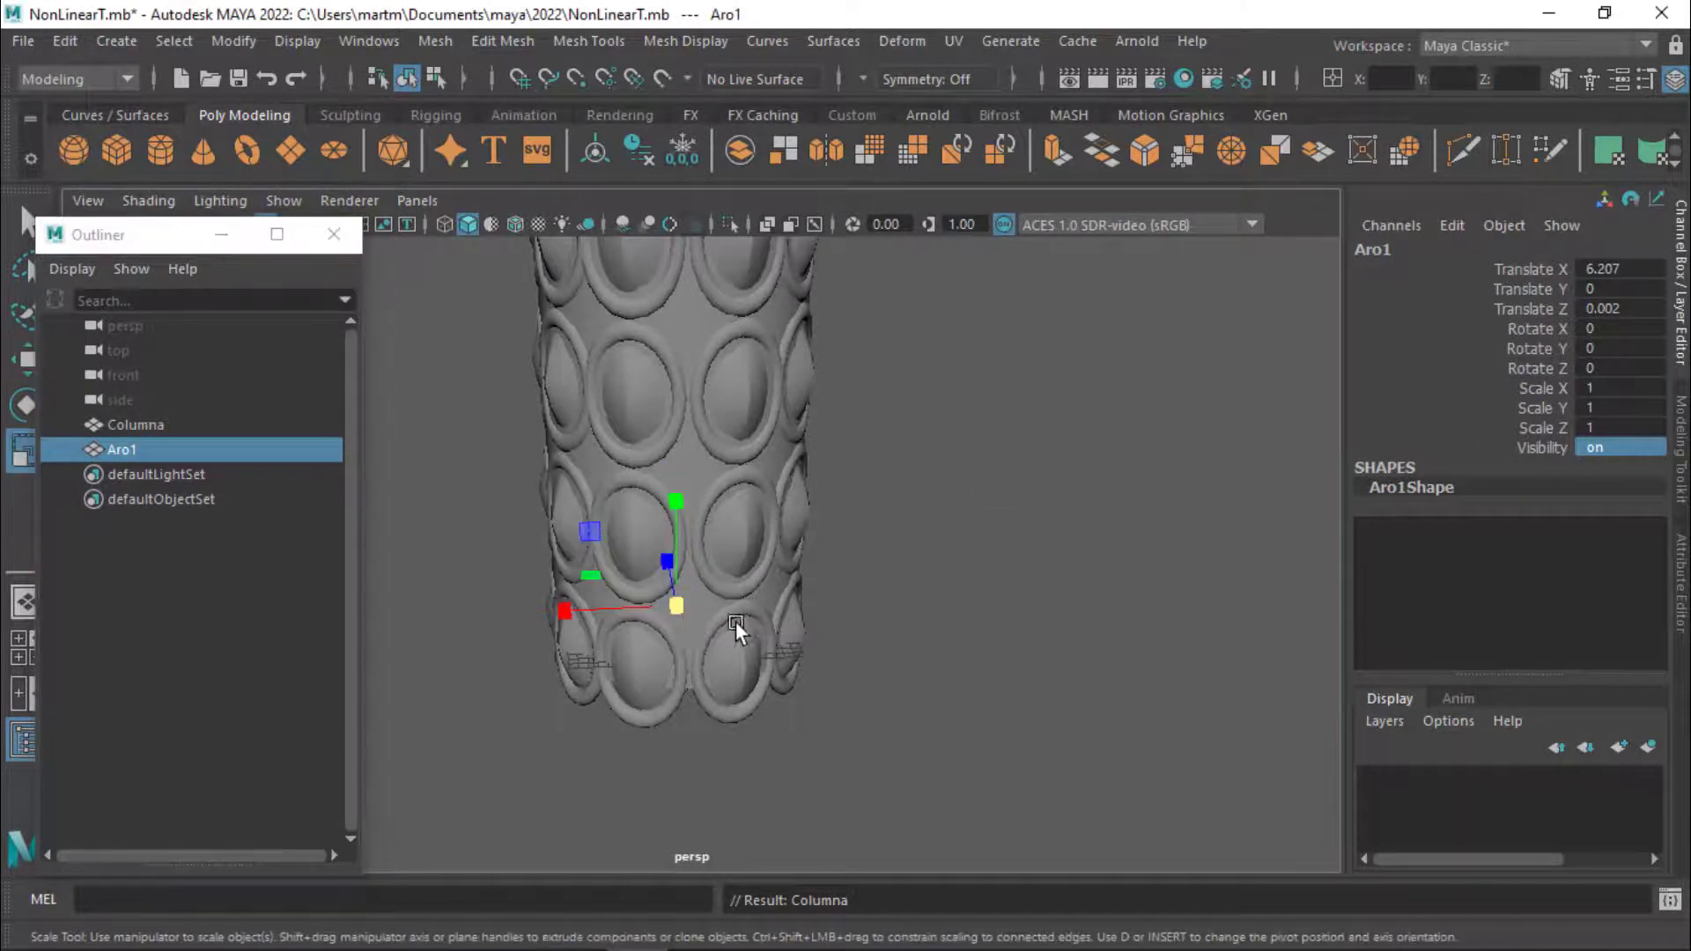
pyautogui.moveTo(662, 615)
pyautogui.mouseDown()
pyautogui.moveTo(791, 626)
pyautogui.moveTo(785, 689)
pyautogui.moveTo(723, 704)
pyautogui.mouseUp()
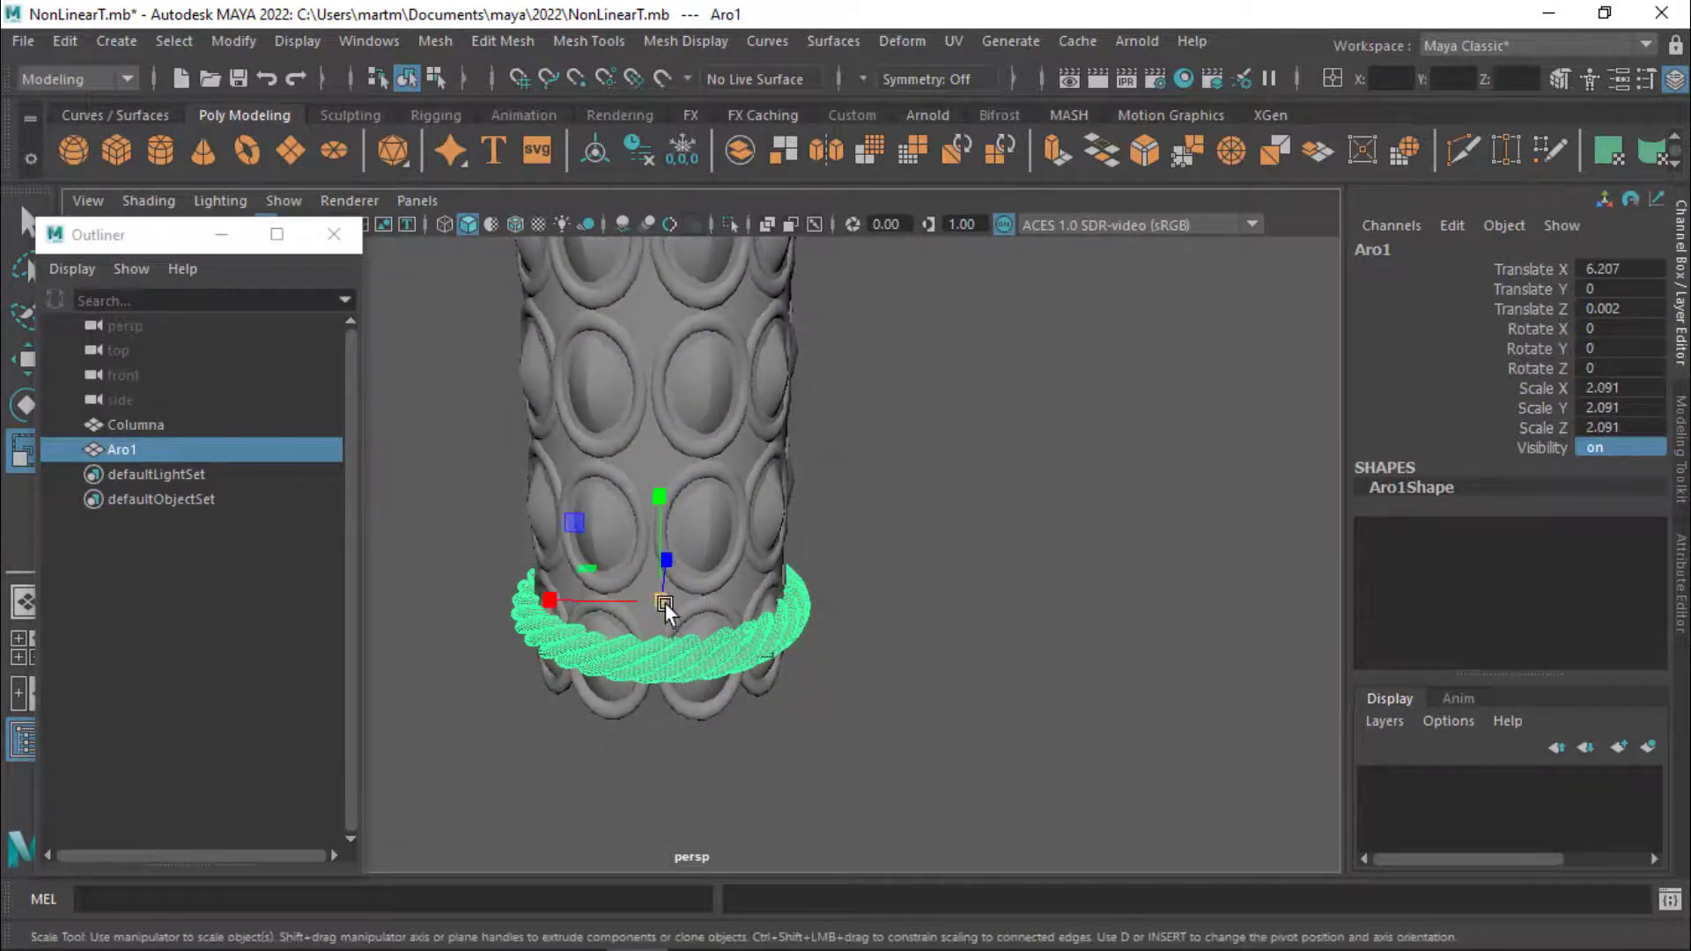
pyautogui.moveTo(667, 609); pyautogui.dragTo(667, 612)
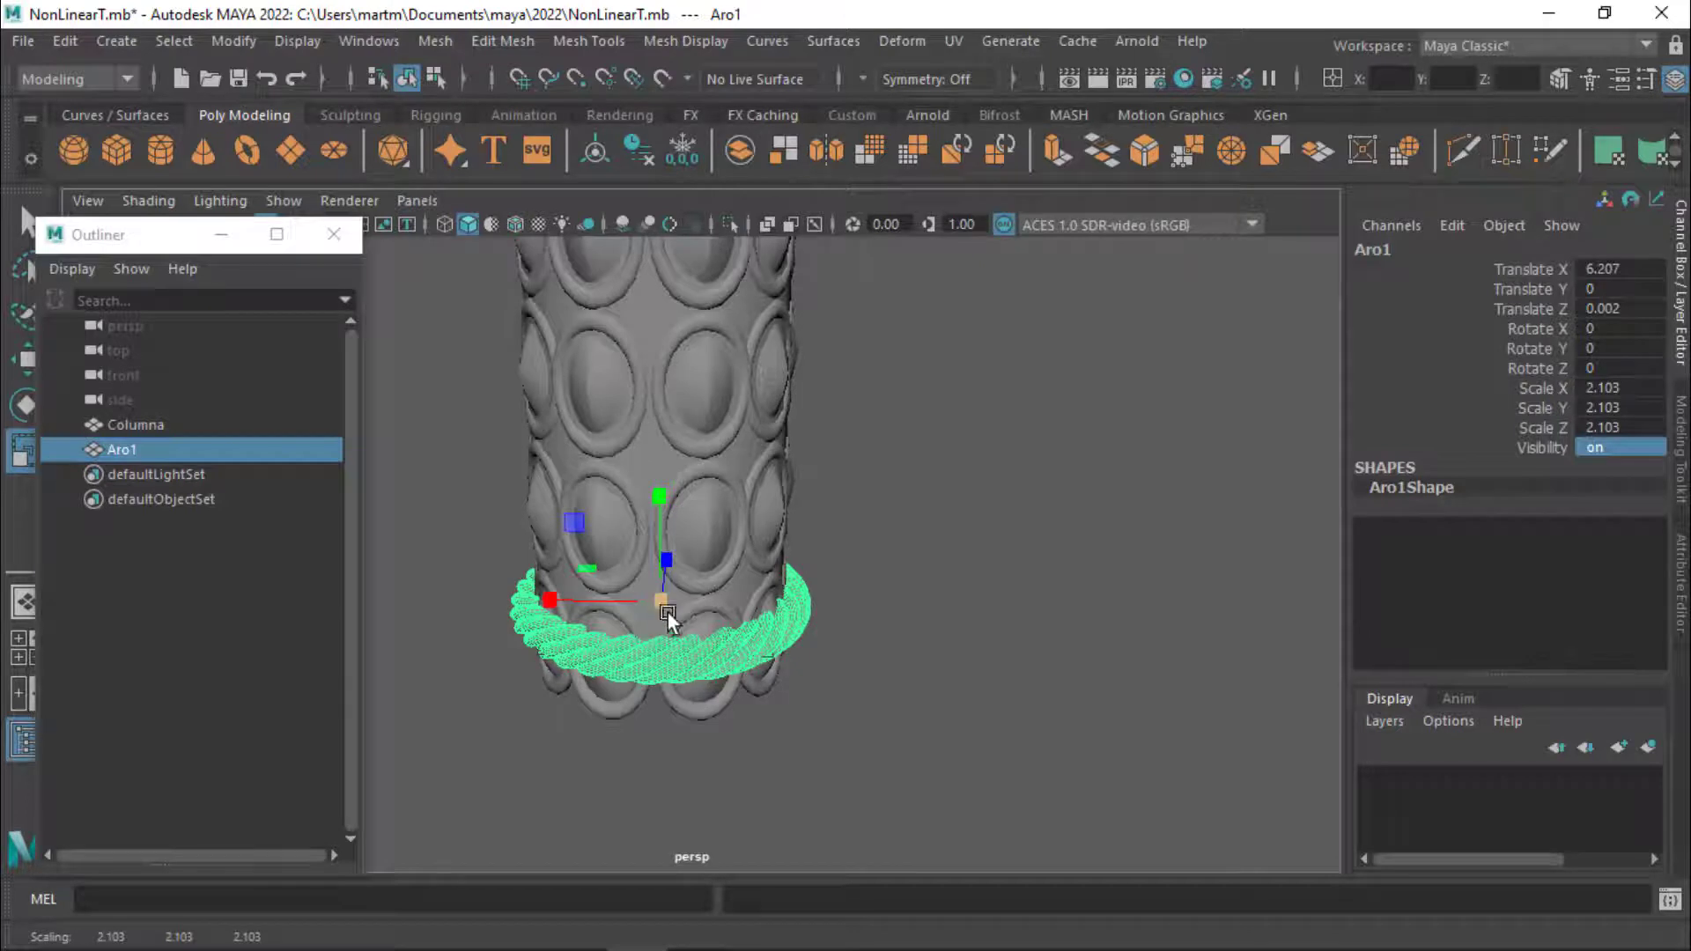
pyautogui.click(662, 601)
# - Lower Aro1 to the column base at Translate Y -5.886, fine-tuning its size
pyautogui.press('w')
pyautogui.moveTo(659, 493)
pyautogui.mouseDown()
pyautogui.moveTo(640, 555)
pyautogui.moveTo(641, 532)
pyautogui.mouseUp()
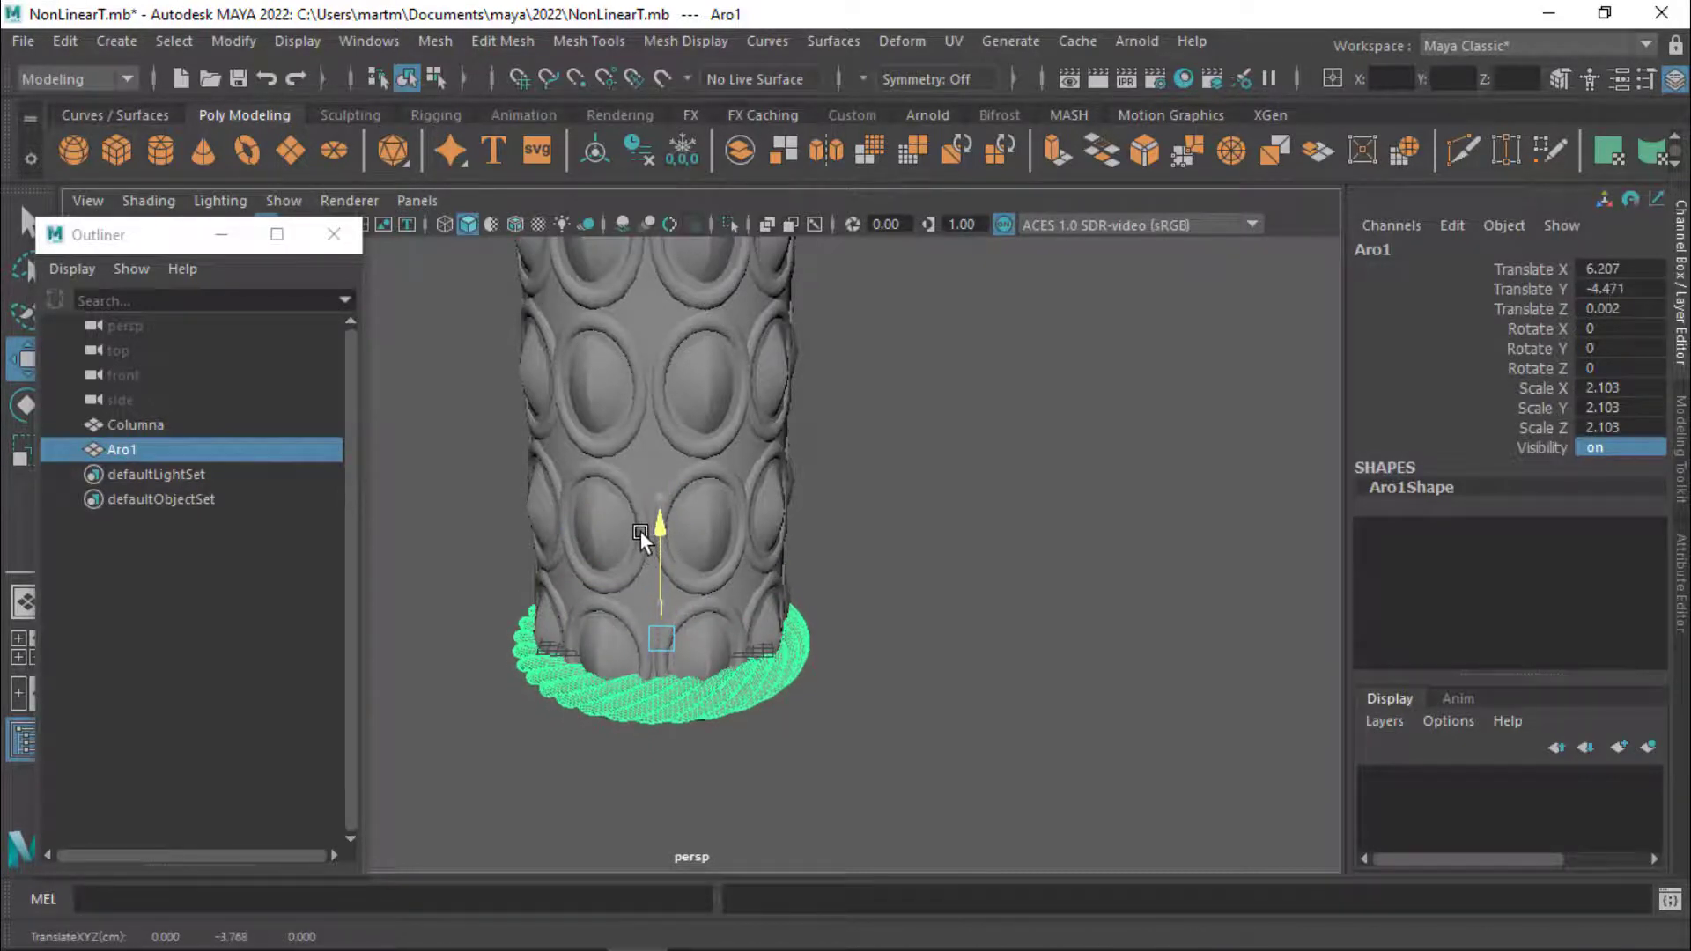
pyautogui.moveTo(791, 685)
pyautogui.keyDown('alt'); pyautogui.mouseDown()
pyautogui.moveTo(815, 567)
pyautogui.moveTo(797, 581)
pyautogui.moveTo(827, 620)
pyautogui.mouseUp(); pyautogui.keyUp('alt')
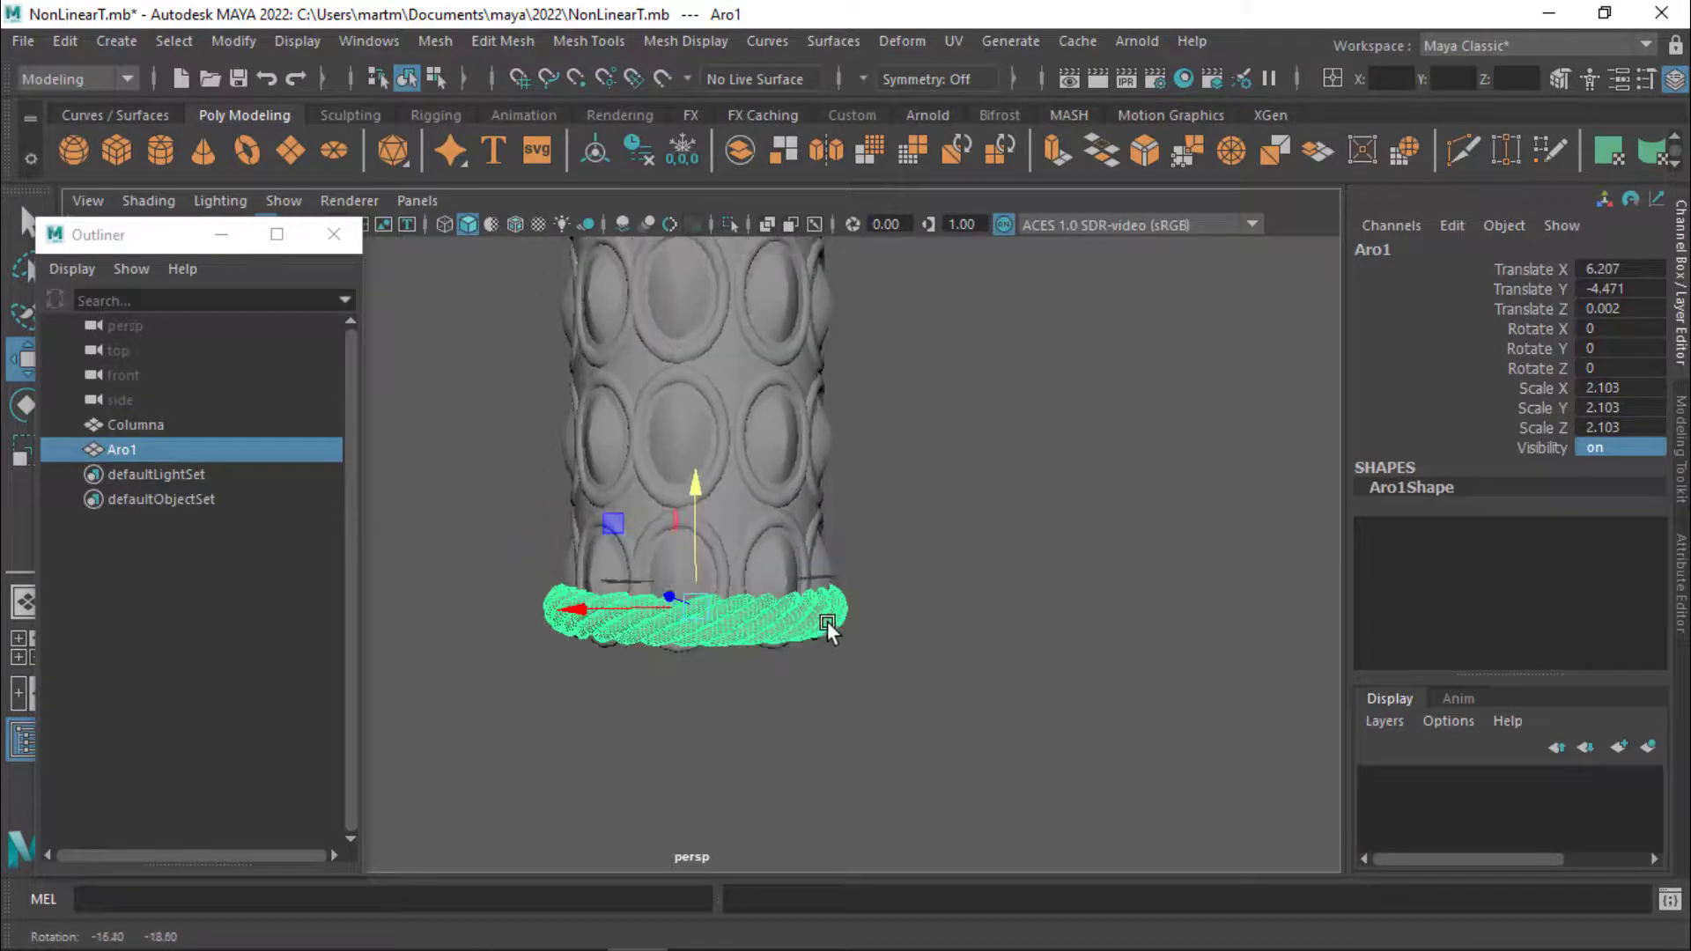
pyautogui.moveTo(681, 488); pyautogui.dragTo(692, 497)
pyautogui.moveTo(843, 530)
pyautogui.keyDown('alt'); pyautogui.mouseDown()
pyautogui.moveTo(901, 609)
pyautogui.moveTo(849, 609)
pyautogui.moveTo(726, 557)
pyautogui.moveTo(725, 503)
pyautogui.moveTo(753, 491)
pyautogui.moveTo(859, 512)
pyautogui.moveTo(842, 511)
pyautogui.mouseUp(); pyautogui.keyUp('alt')
pyautogui.press('r')
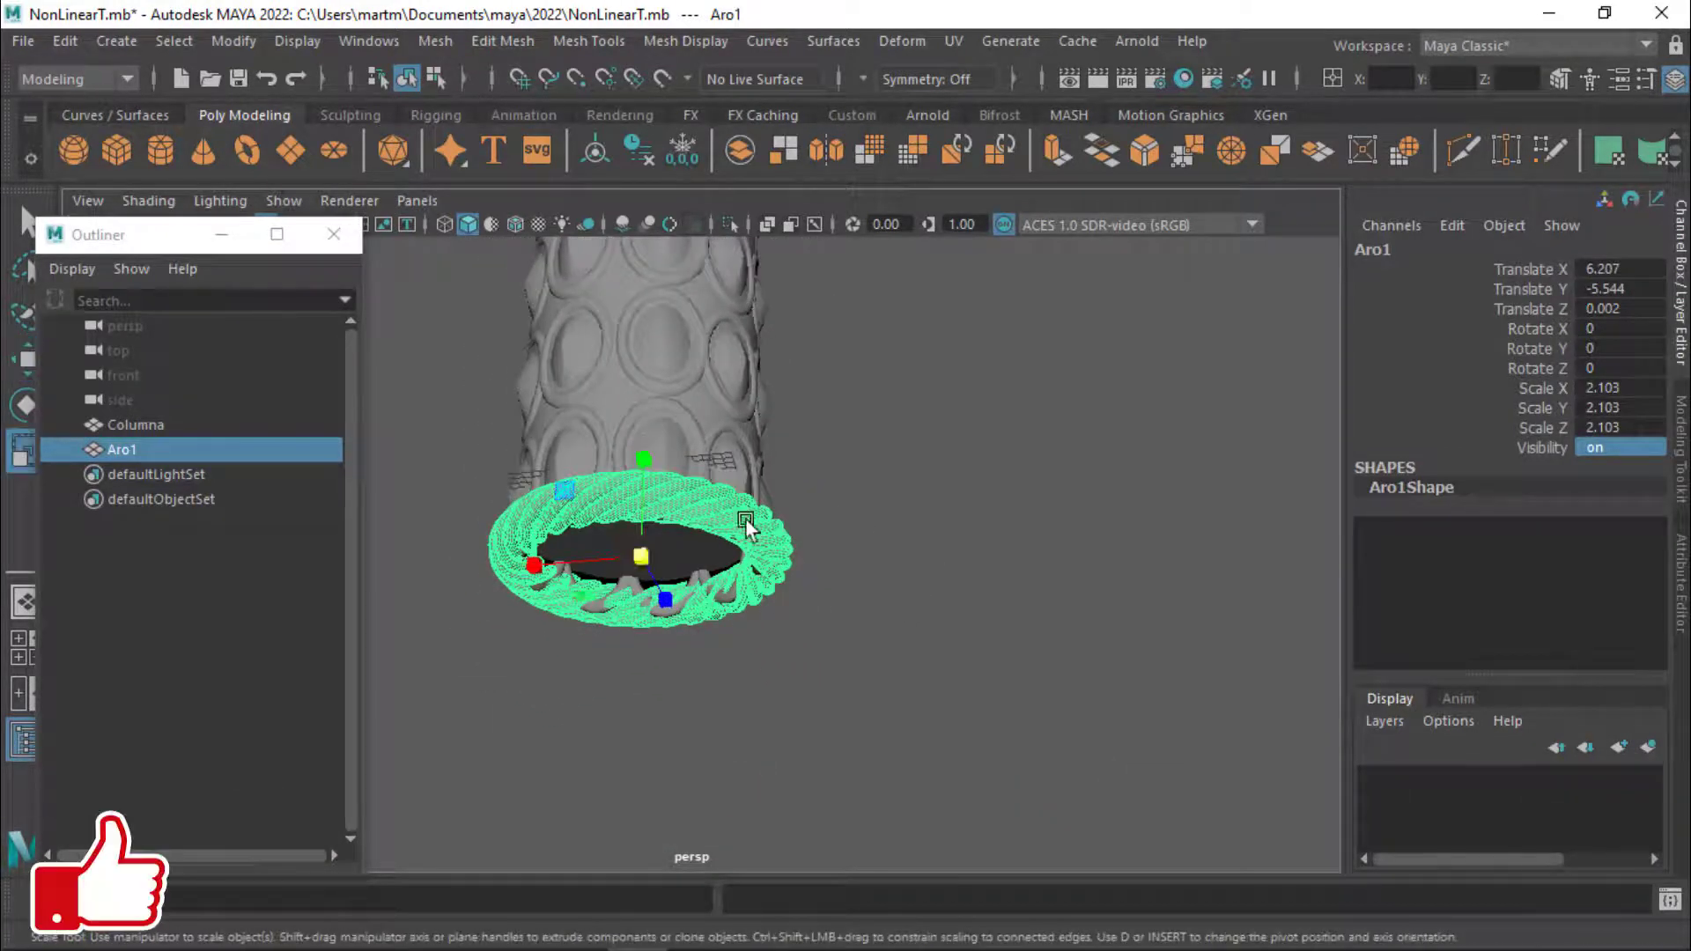
pyautogui.moveTo(646, 551); pyautogui.dragTo(637, 556)
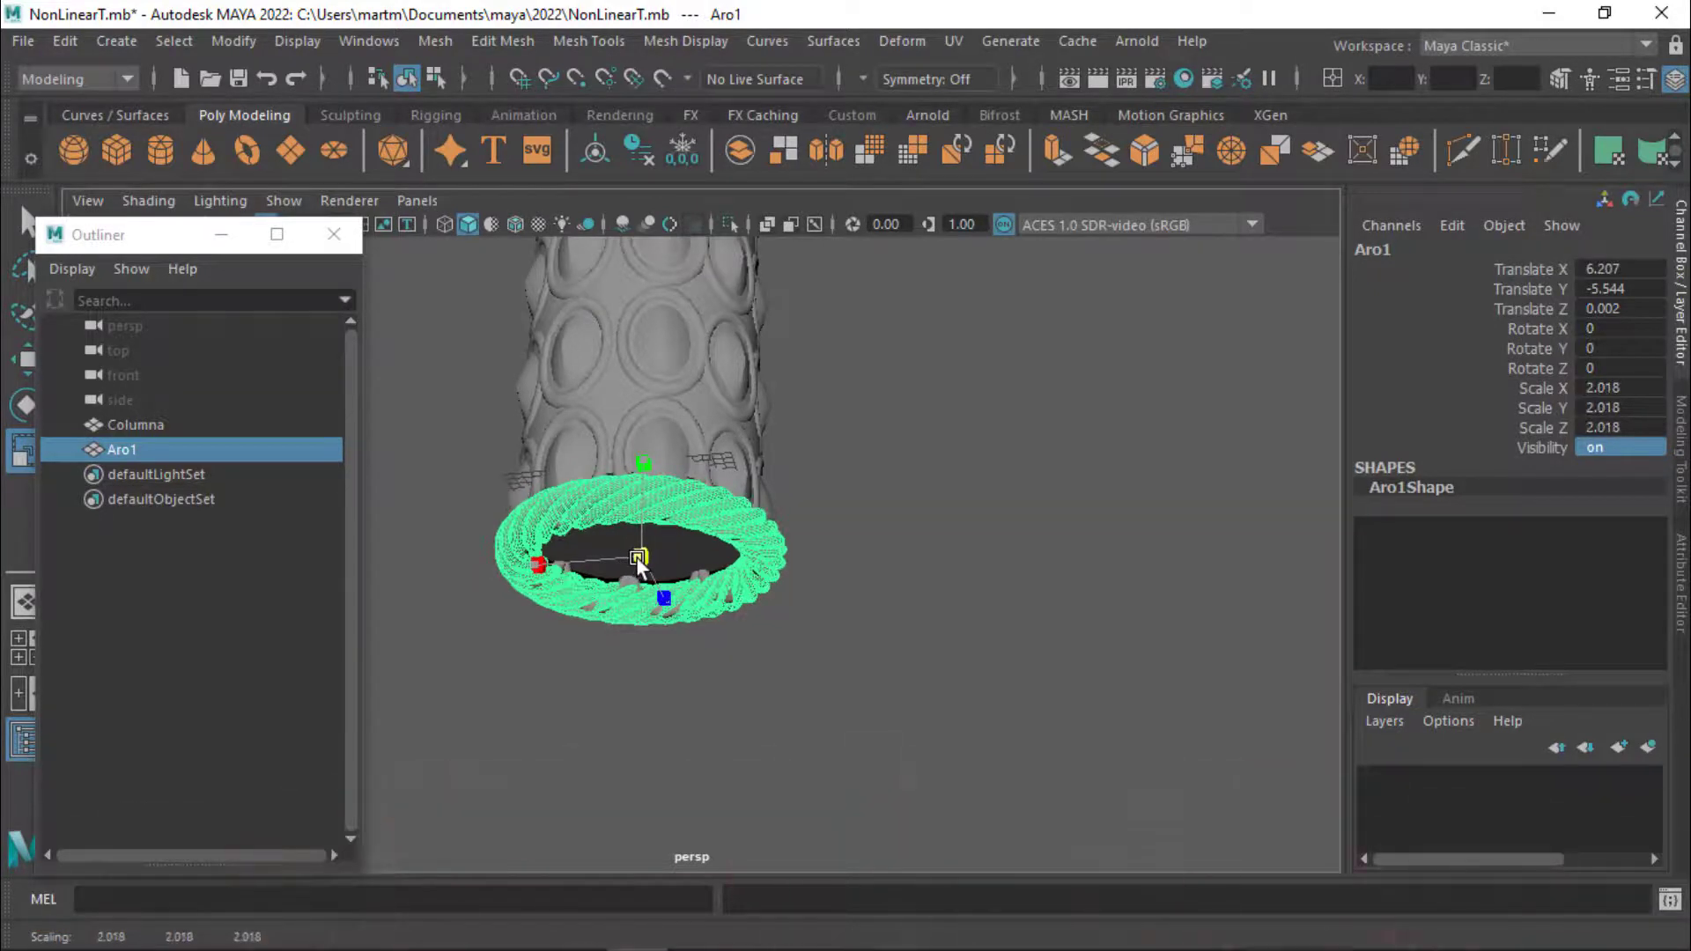
pyautogui.press('w')
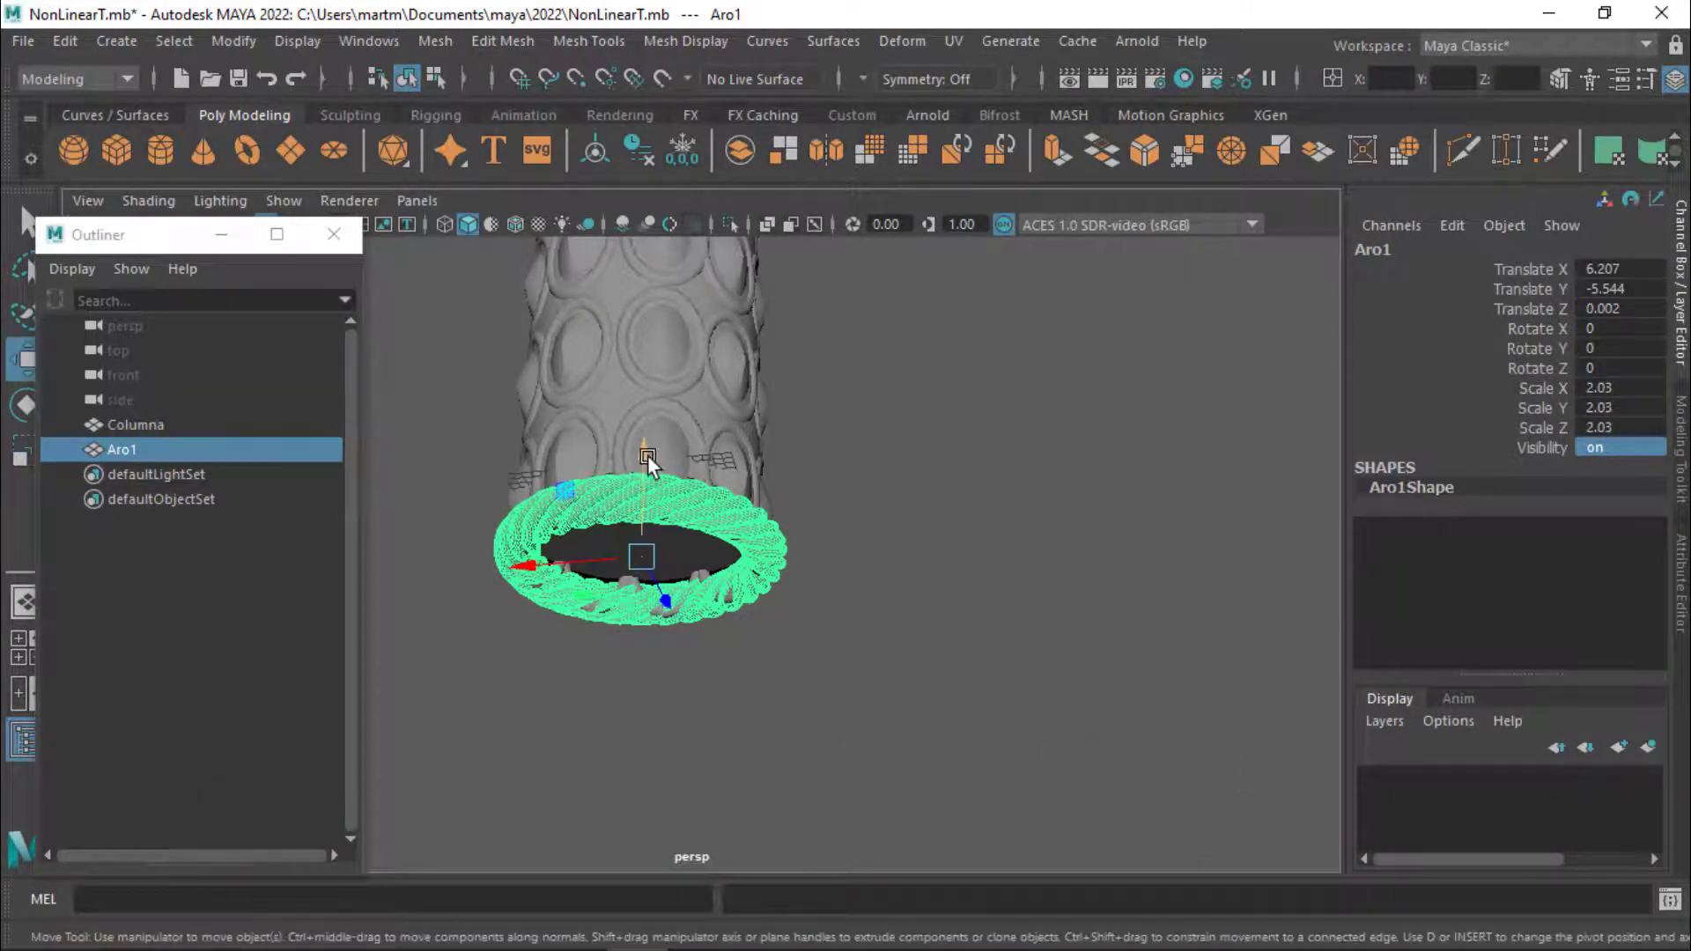
pyautogui.moveTo(644, 453)
pyautogui.mouseDown()
pyautogui.moveTo(755, 565)
pyautogui.moveTo(637, 601)
pyautogui.moveTo(811, 597)
pyautogui.moveTo(739, 591)
pyautogui.mouseUp()
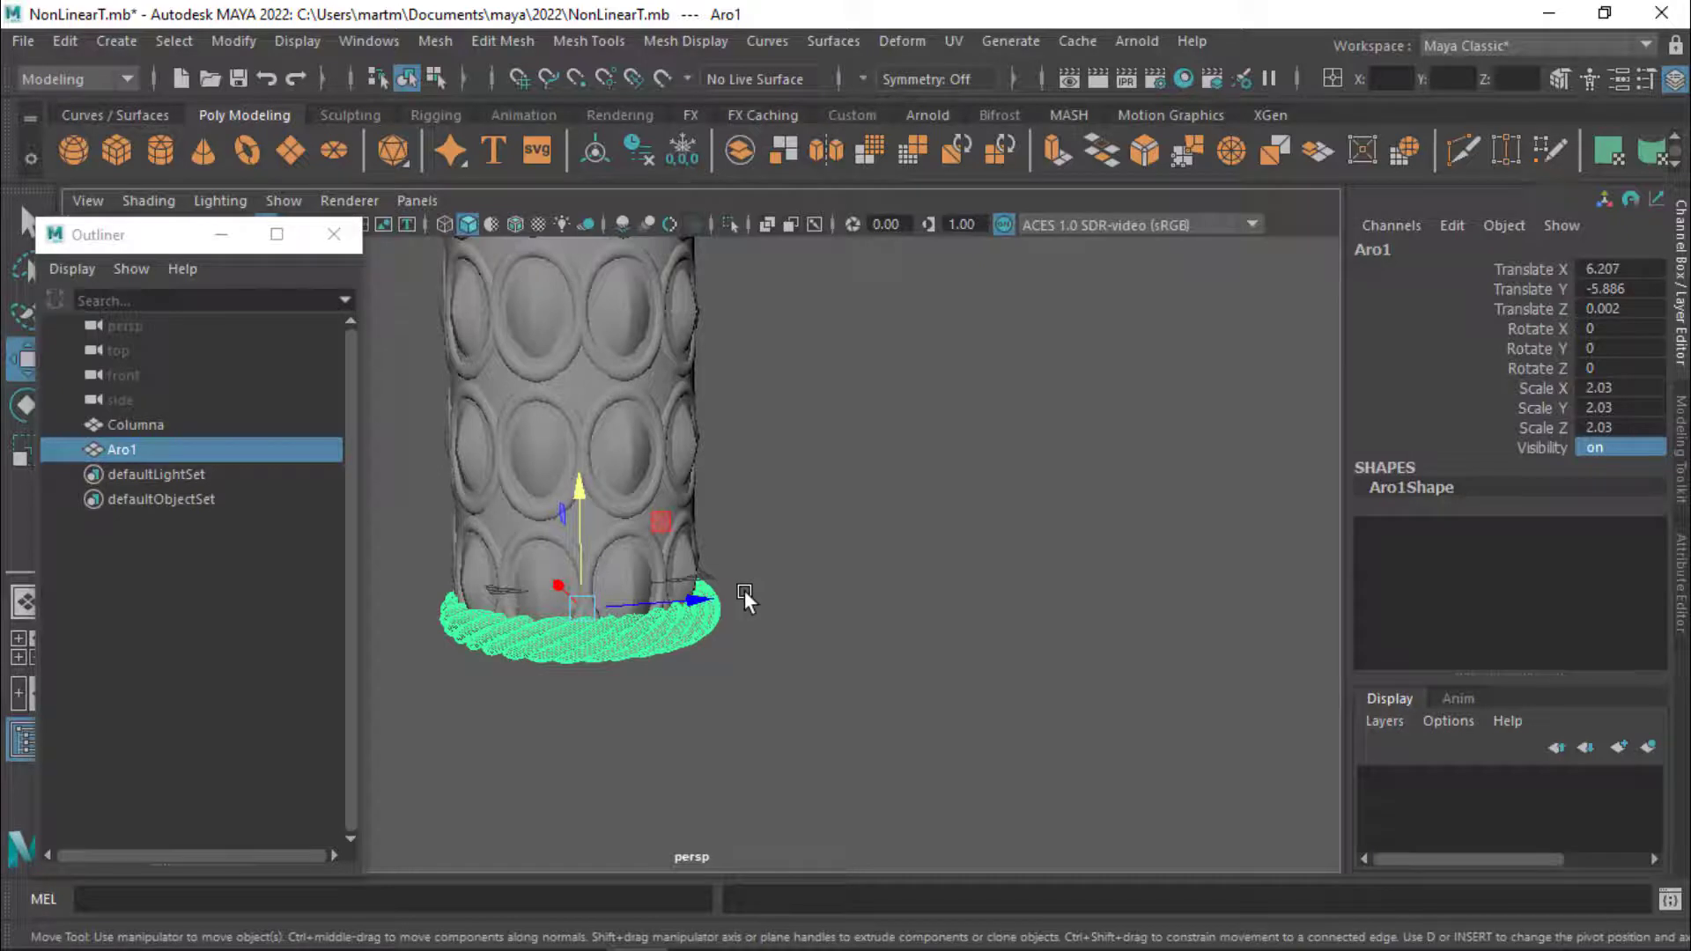
# - Duplicate Aro1 to create the Aro2 ring
pyautogui.hotkey('ctrl', 'd')
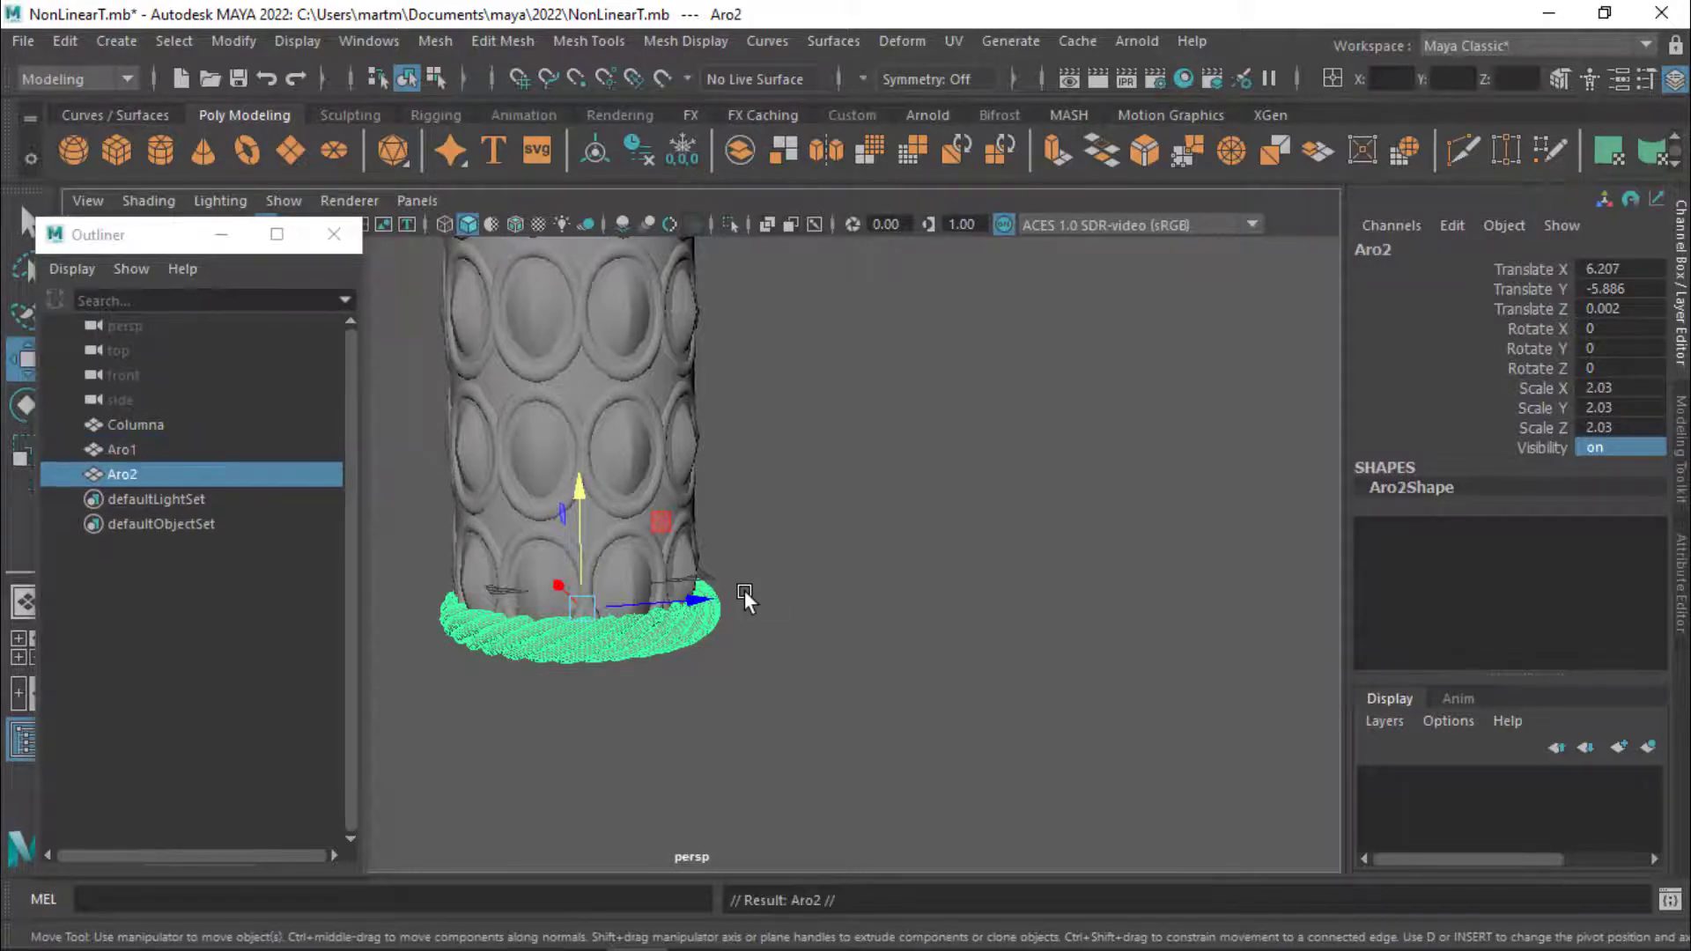
pyautogui.moveTo(89, 474); pyautogui.dragTo(60, 469)
pyautogui.keyDown('alt'); pyautogui.moveTo(842, 673); pyautogui.dragTo(552, 622, button='right'); pyautogui.keyUp('alt')
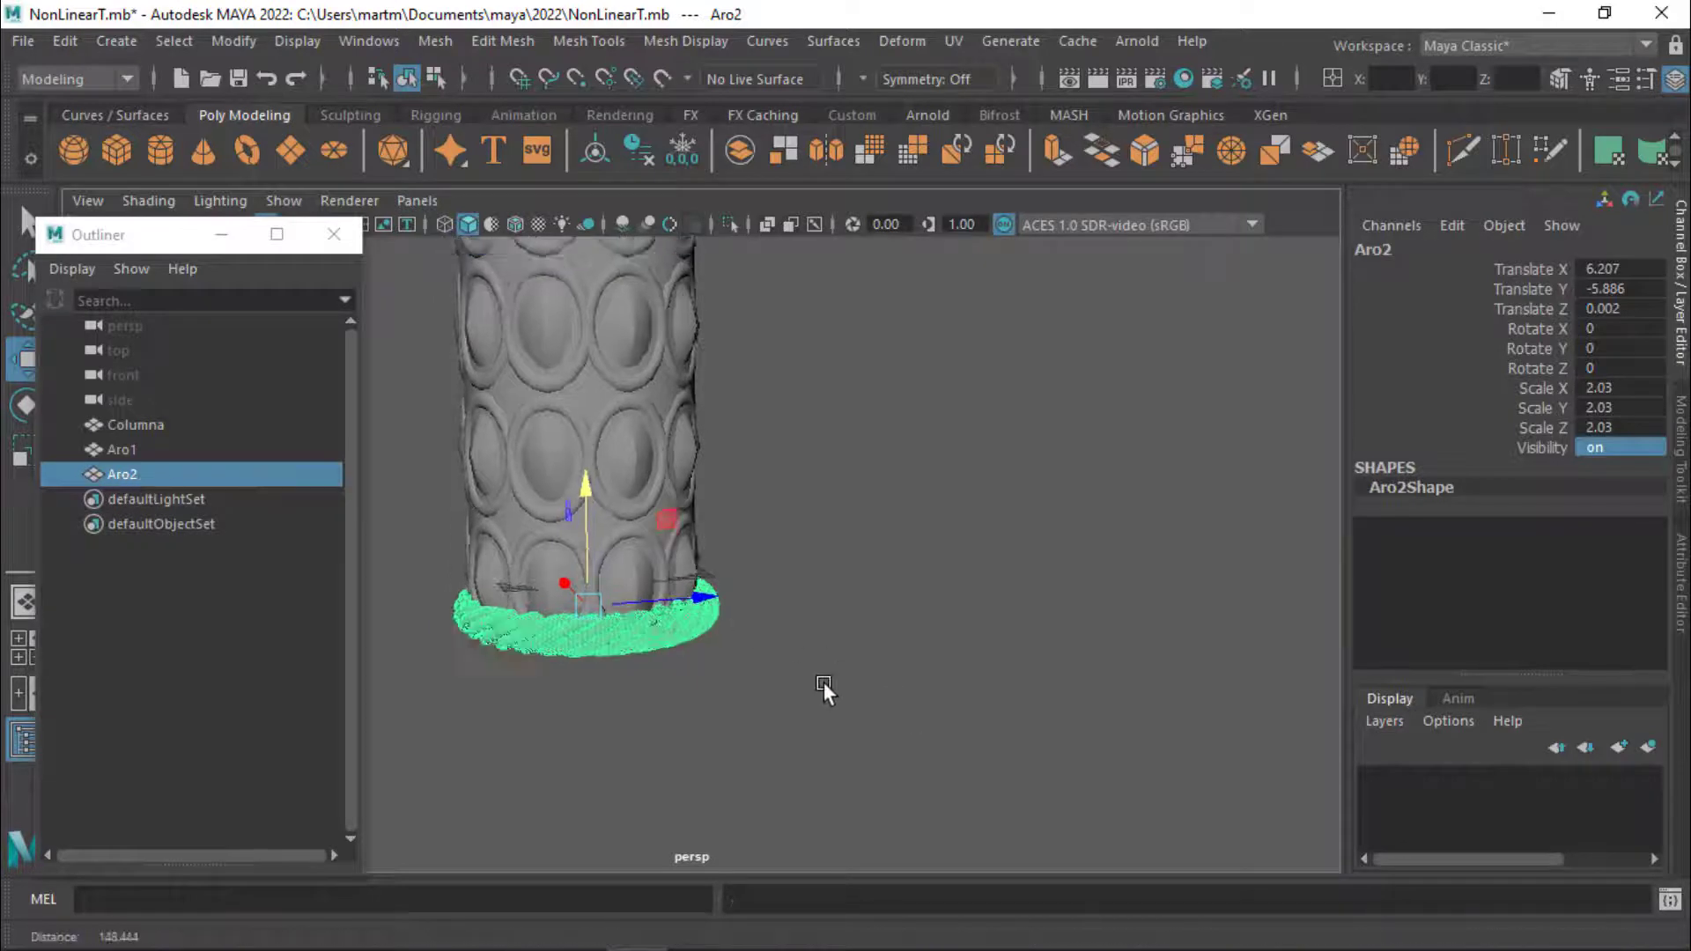
pyautogui.keyDown('alt'); pyautogui.moveTo(873, 639); pyautogui.dragTo(882, 839, button='middle'); pyautogui.keyUp('alt')
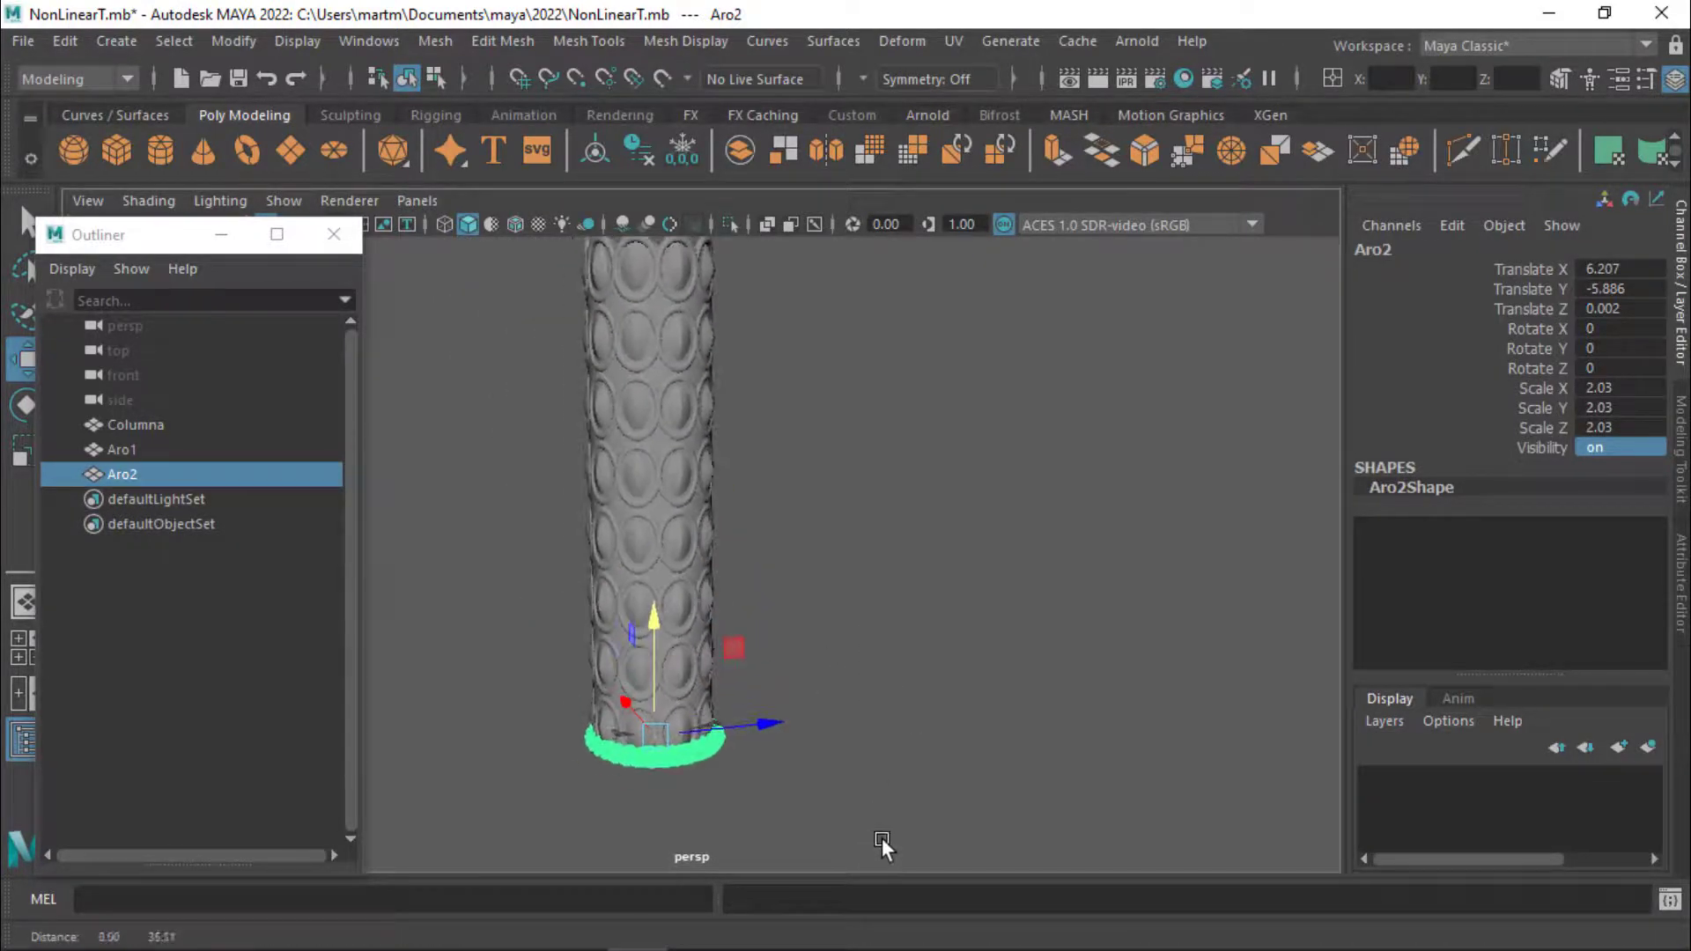
# - Move Aro2 up to cap the column top at Translate Y 103.101
pyautogui.moveTo(651, 625); pyautogui.dragTo(657, 177)
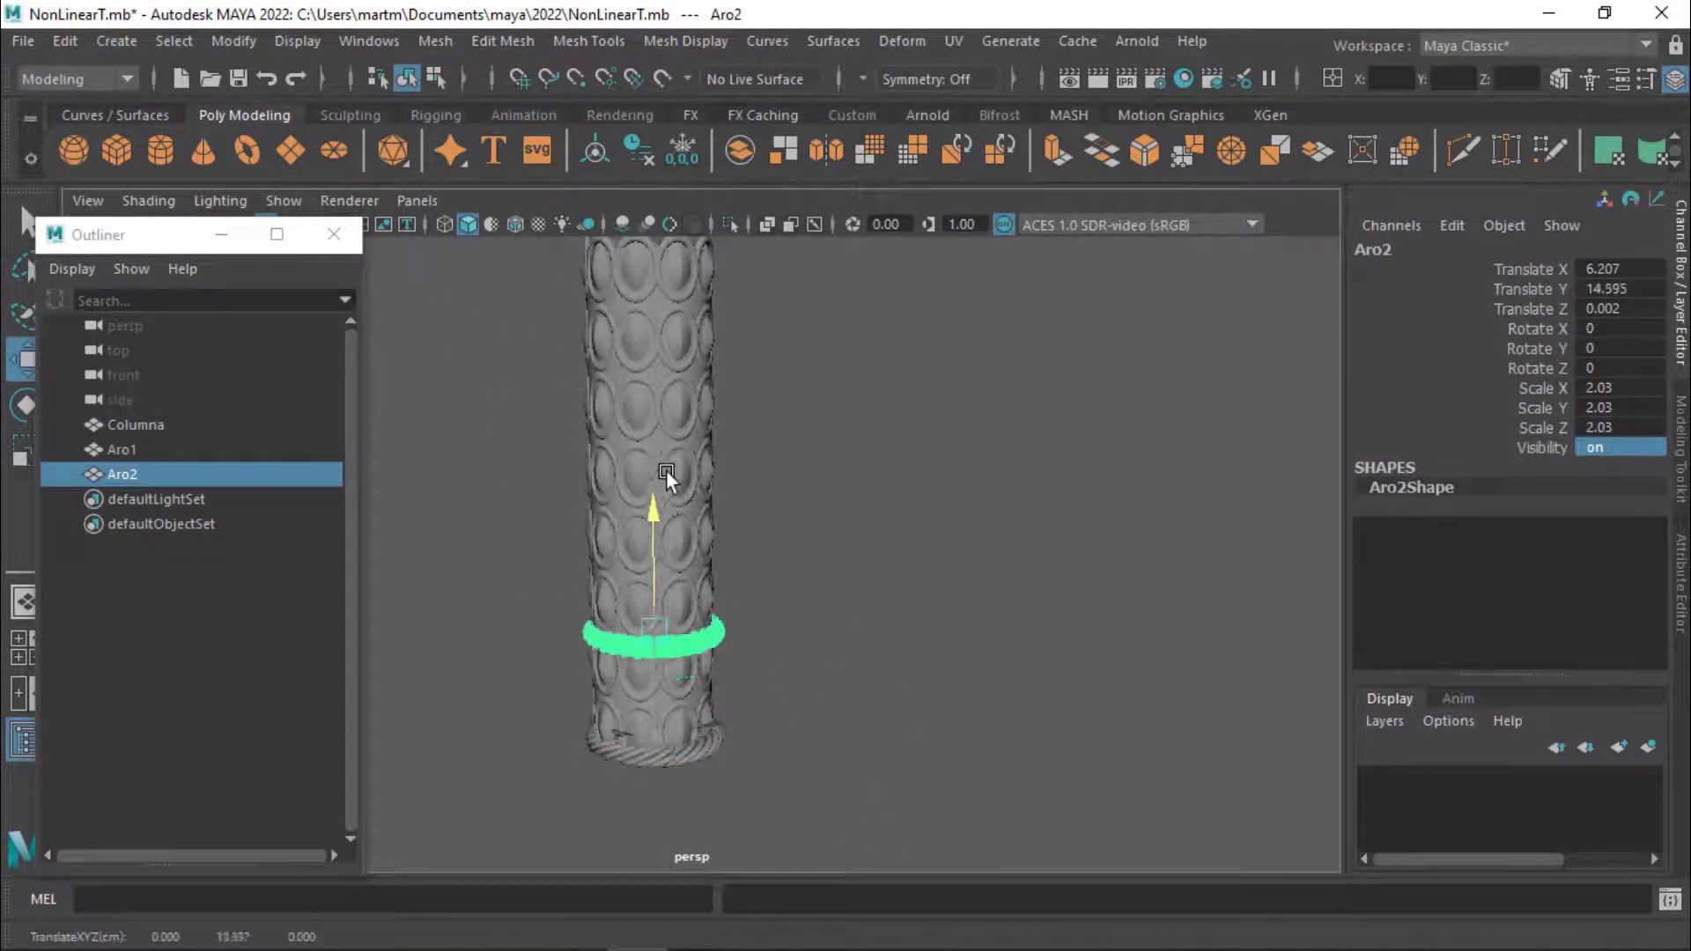
pyautogui.keyDown('alt'); pyautogui.moveTo(787, 493); pyautogui.dragTo(838, 692); pyautogui.keyUp('alt')
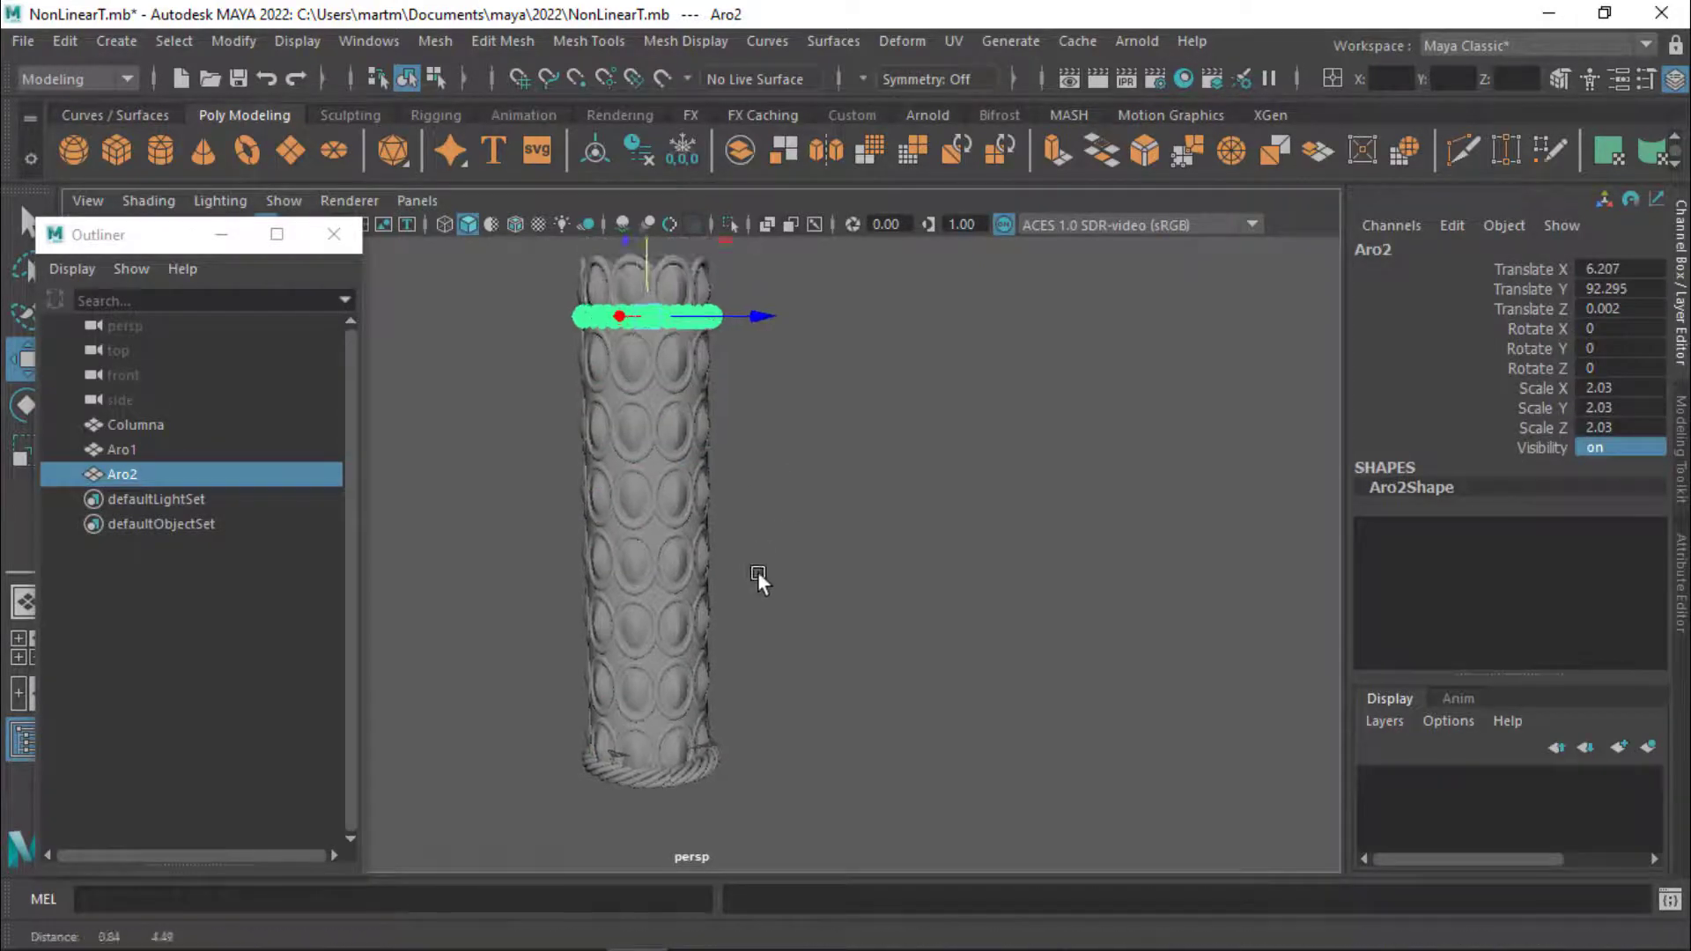
pyautogui.moveTo(726, 358); pyautogui.dragTo(728, 306)
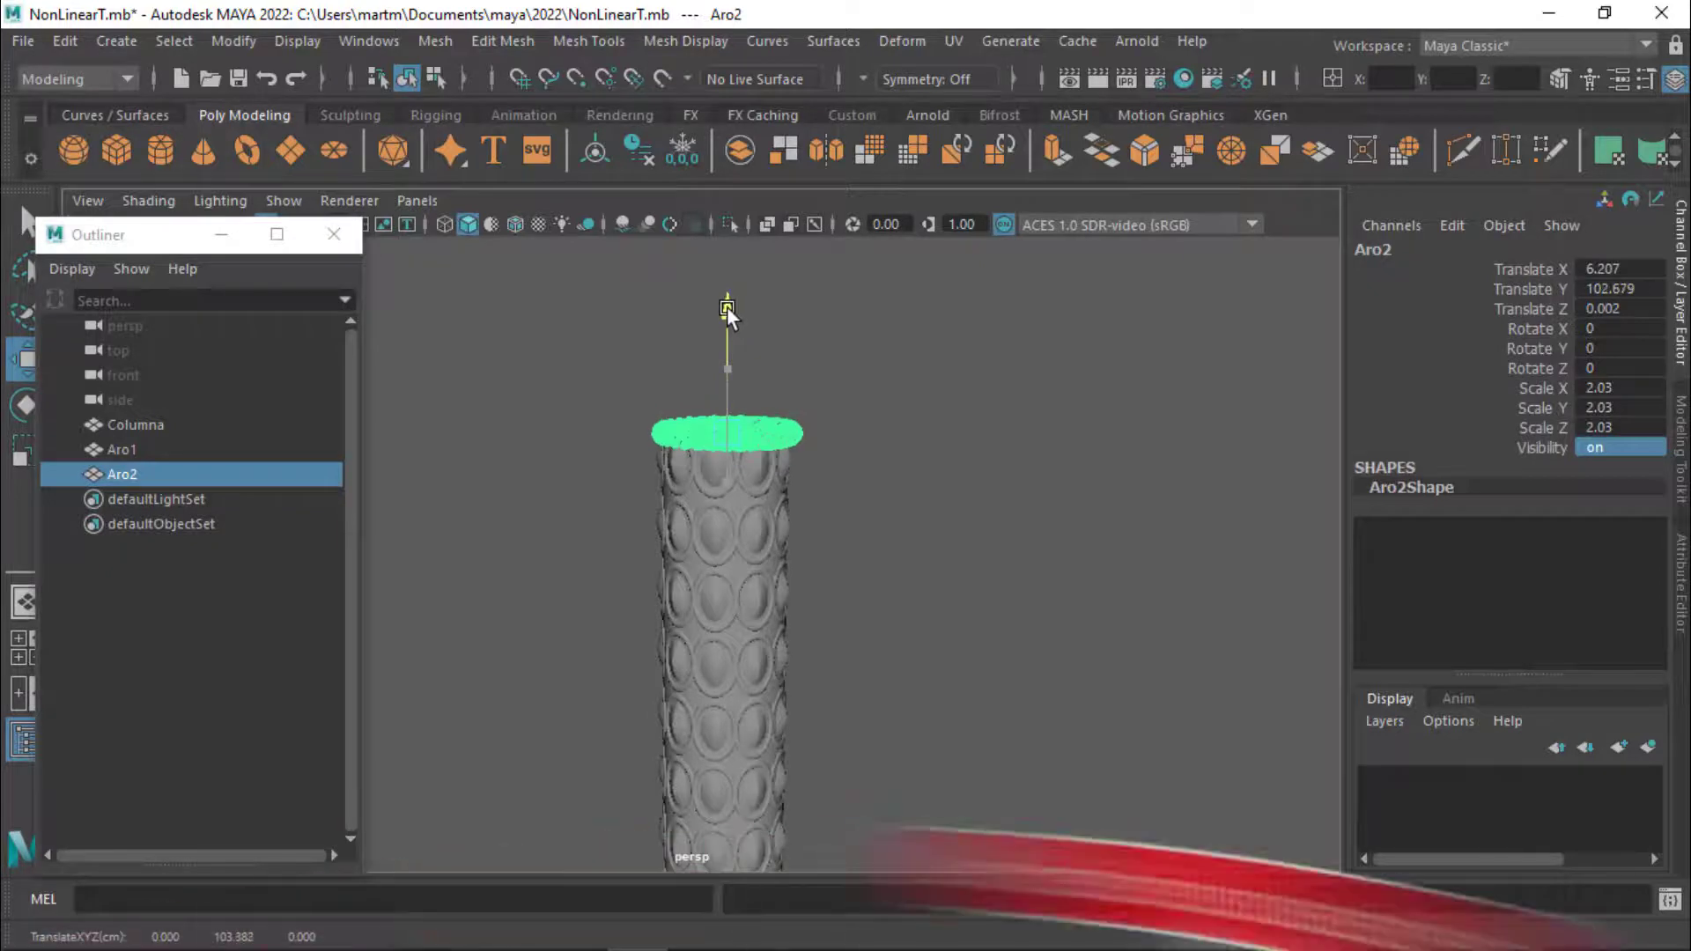
pyautogui.moveTo(728, 305); pyautogui.dragTo(778, 591)
pyautogui.scroll(5, 876, 445)
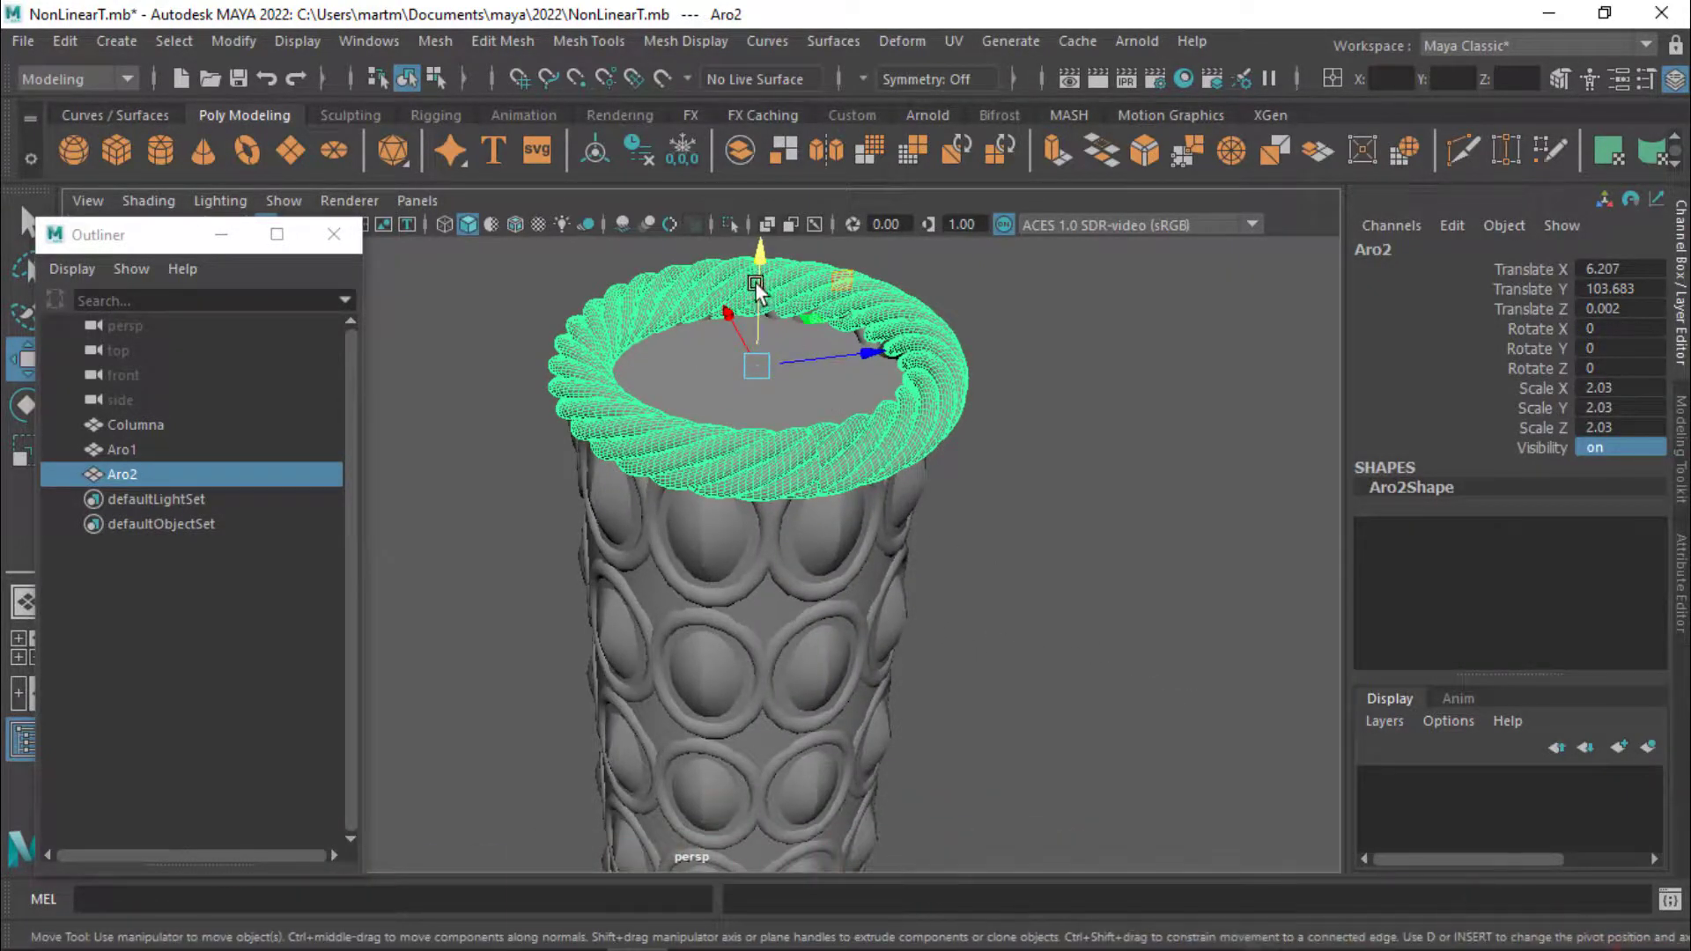
pyautogui.moveTo(756, 280)
pyautogui.mouseDown()
pyautogui.moveTo(751, 263)
pyautogui.moveTo(721, 351)
pyautogui.mouseUp()
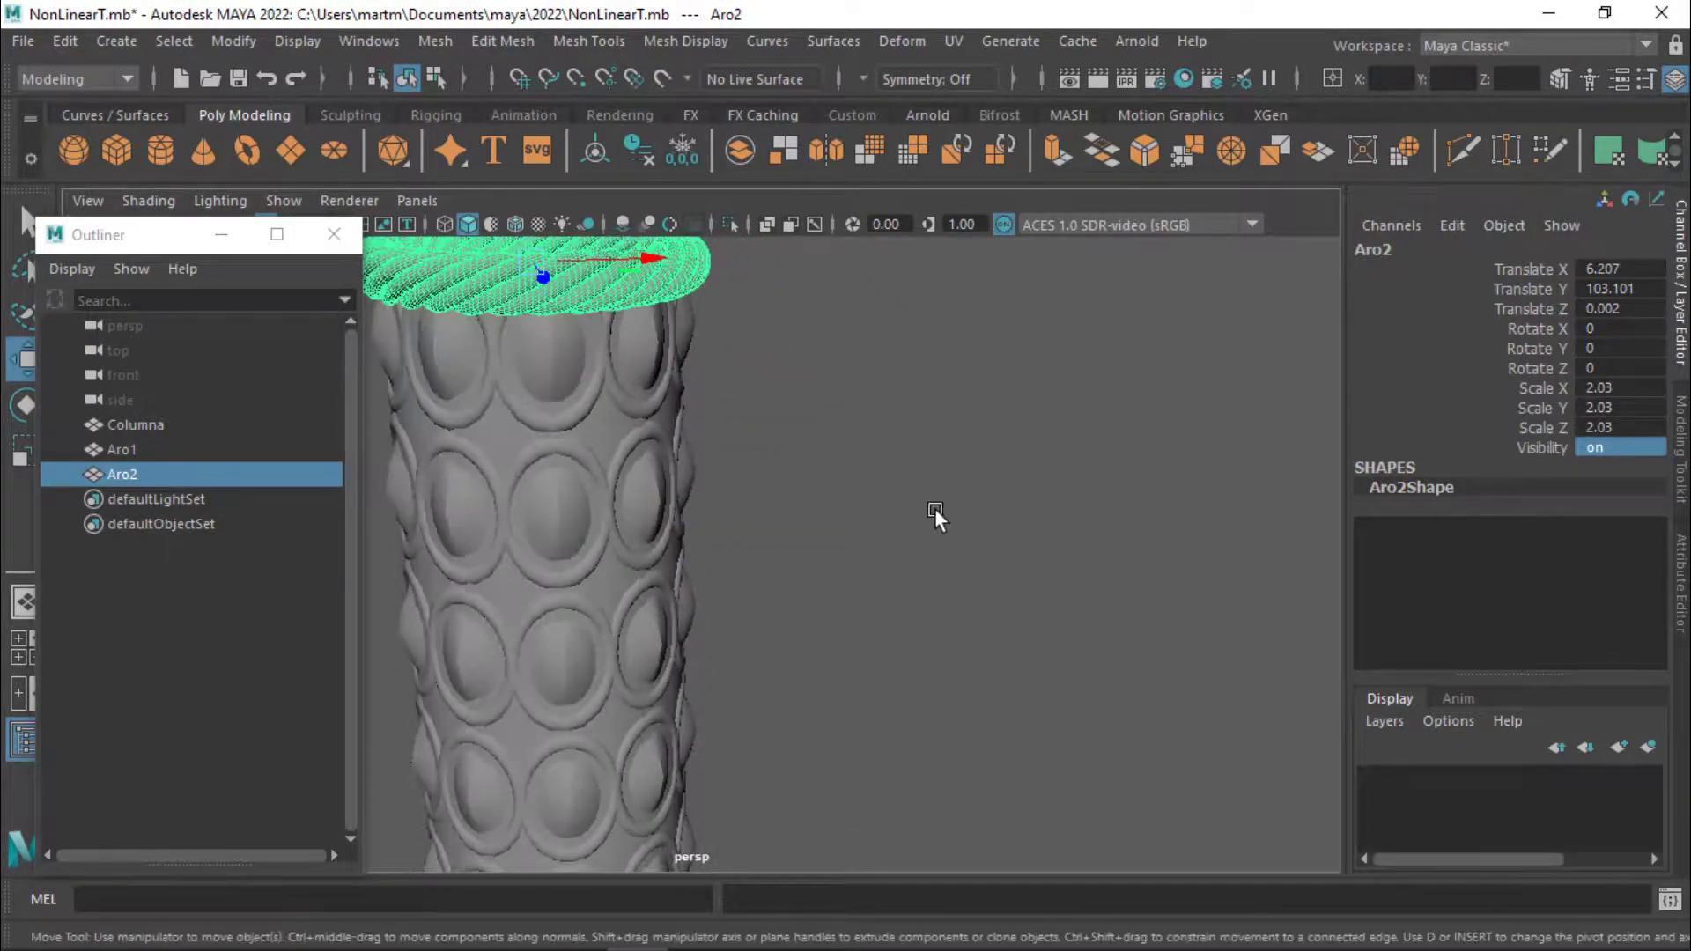
pyautogui.scroll(-5, 936, 516)
pyautogui.moveTo(740, 501)
pyautogui.keyDown('alt'); pyautogui.mouseDown()
pyautogui.moveTo(562, 459)
pyautogui.moveTo(1017, 468)
pyautogui.moveTo(902, 588)
pyautogui.moveTo(935, 458)
pyautogui.mouseUp(); pyautogui.keyUp('alt')
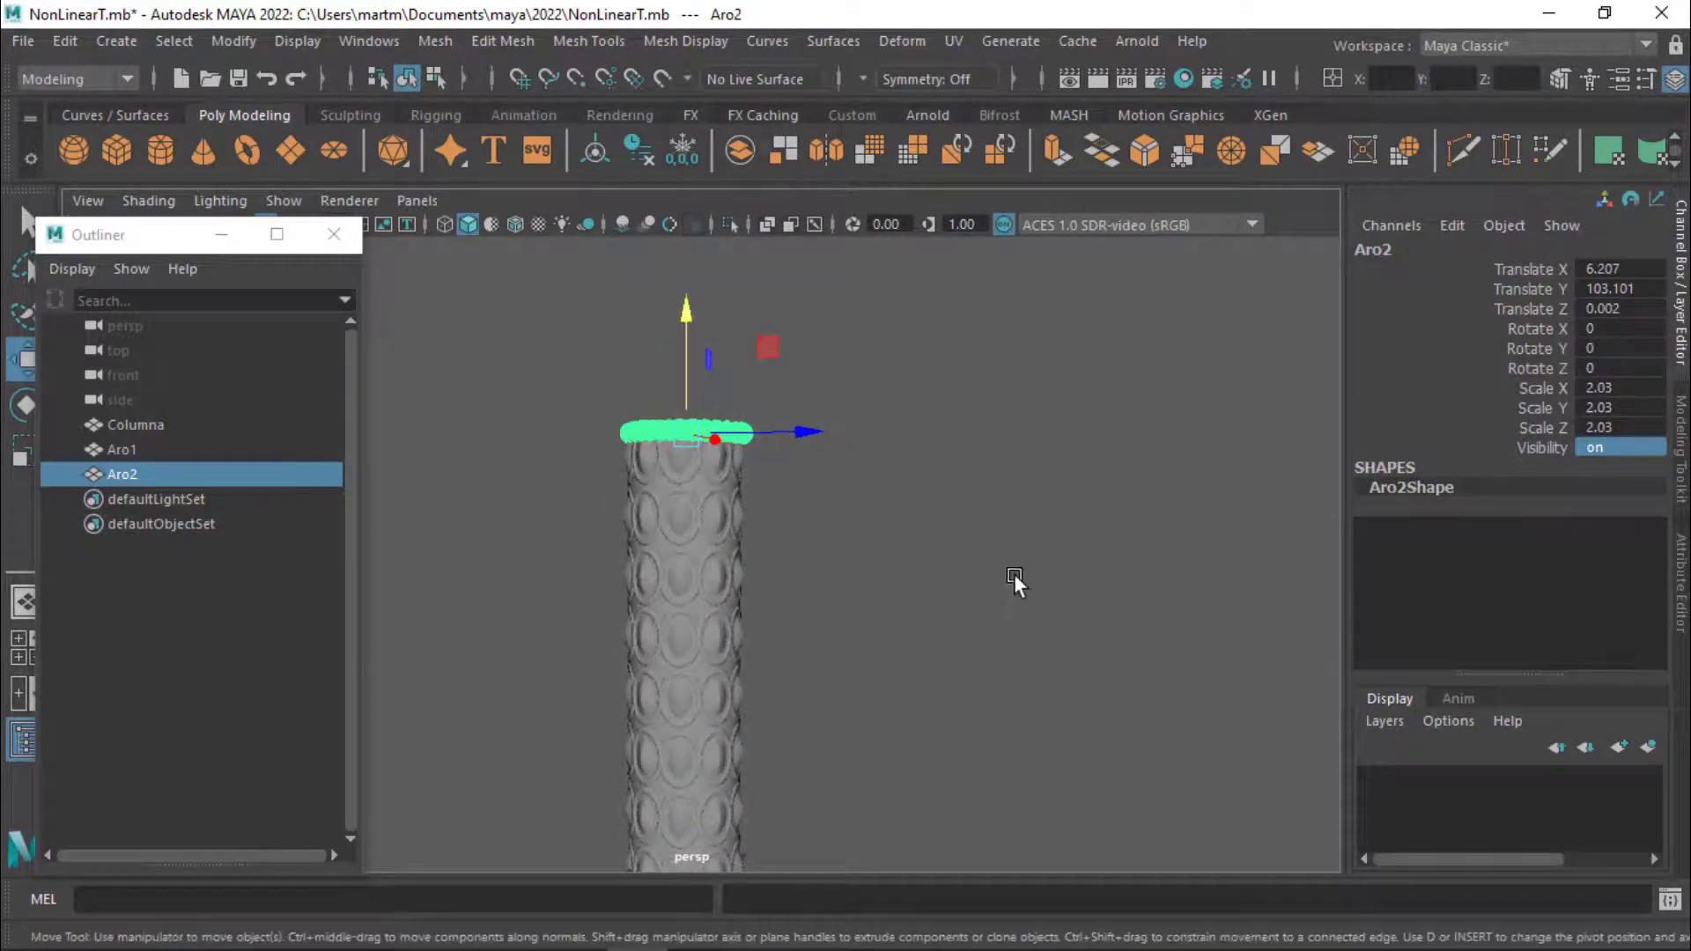
pyautogui.moveTo(1004, 555)
pyautogui.keyDown('alt'); pyautogui.mouseDown()
pyautogui.moveTo(1061, 479)
pyautogui.moveTo(744, 517)
pyautogui.moveTo(873, 526)
pyautogui.moveTo(754, 516)
pyautogui.moveTo(734, 532)
pyautogui.mouseUp(); pyautogui.keyUp('alt')
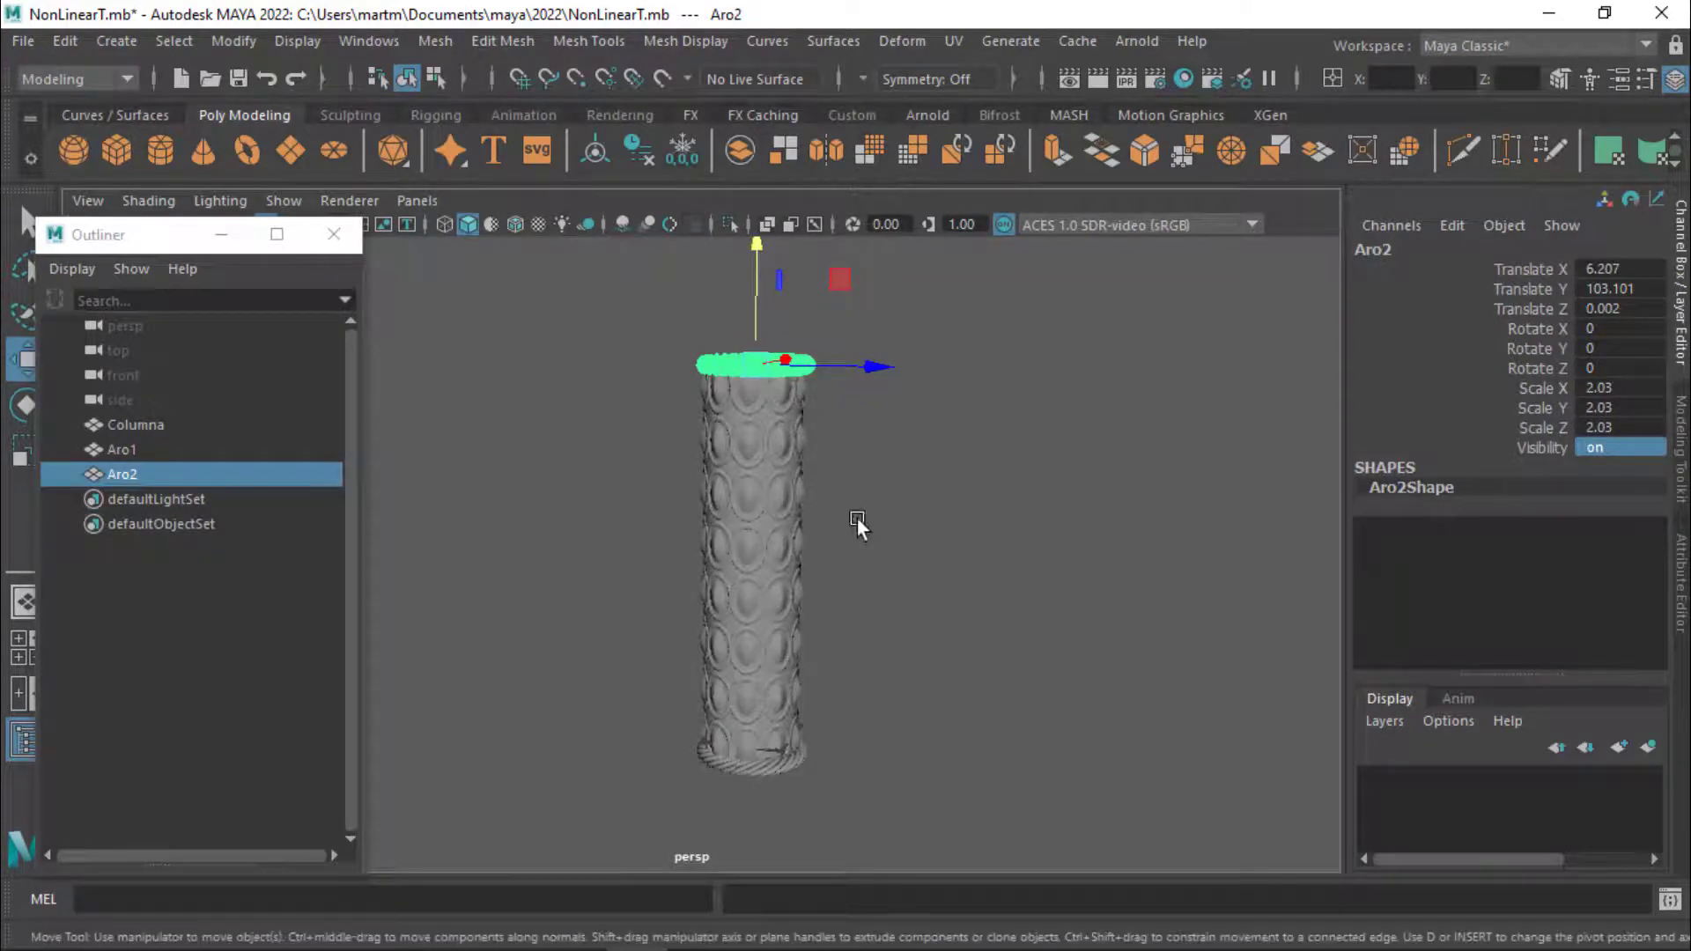
# - Switch to the Right view and frame the top rope ring beside the column
pyautogui.press('space')
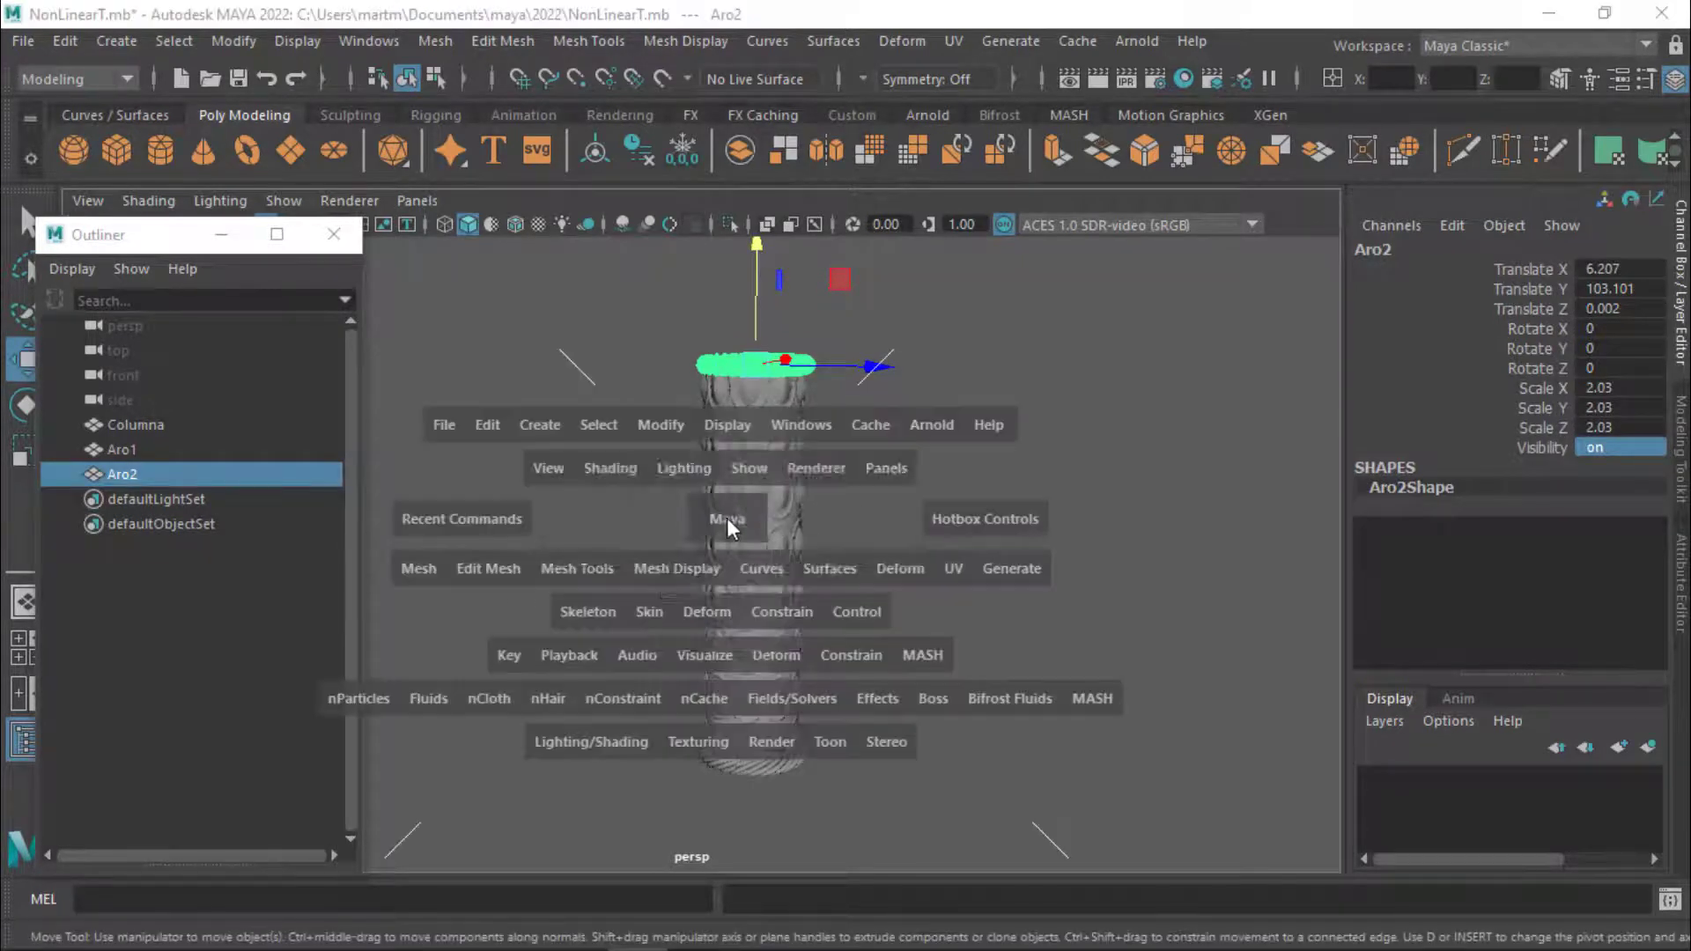
pyautogui.moveTo(726, 518); pyautogui.dragTo(823, 522)
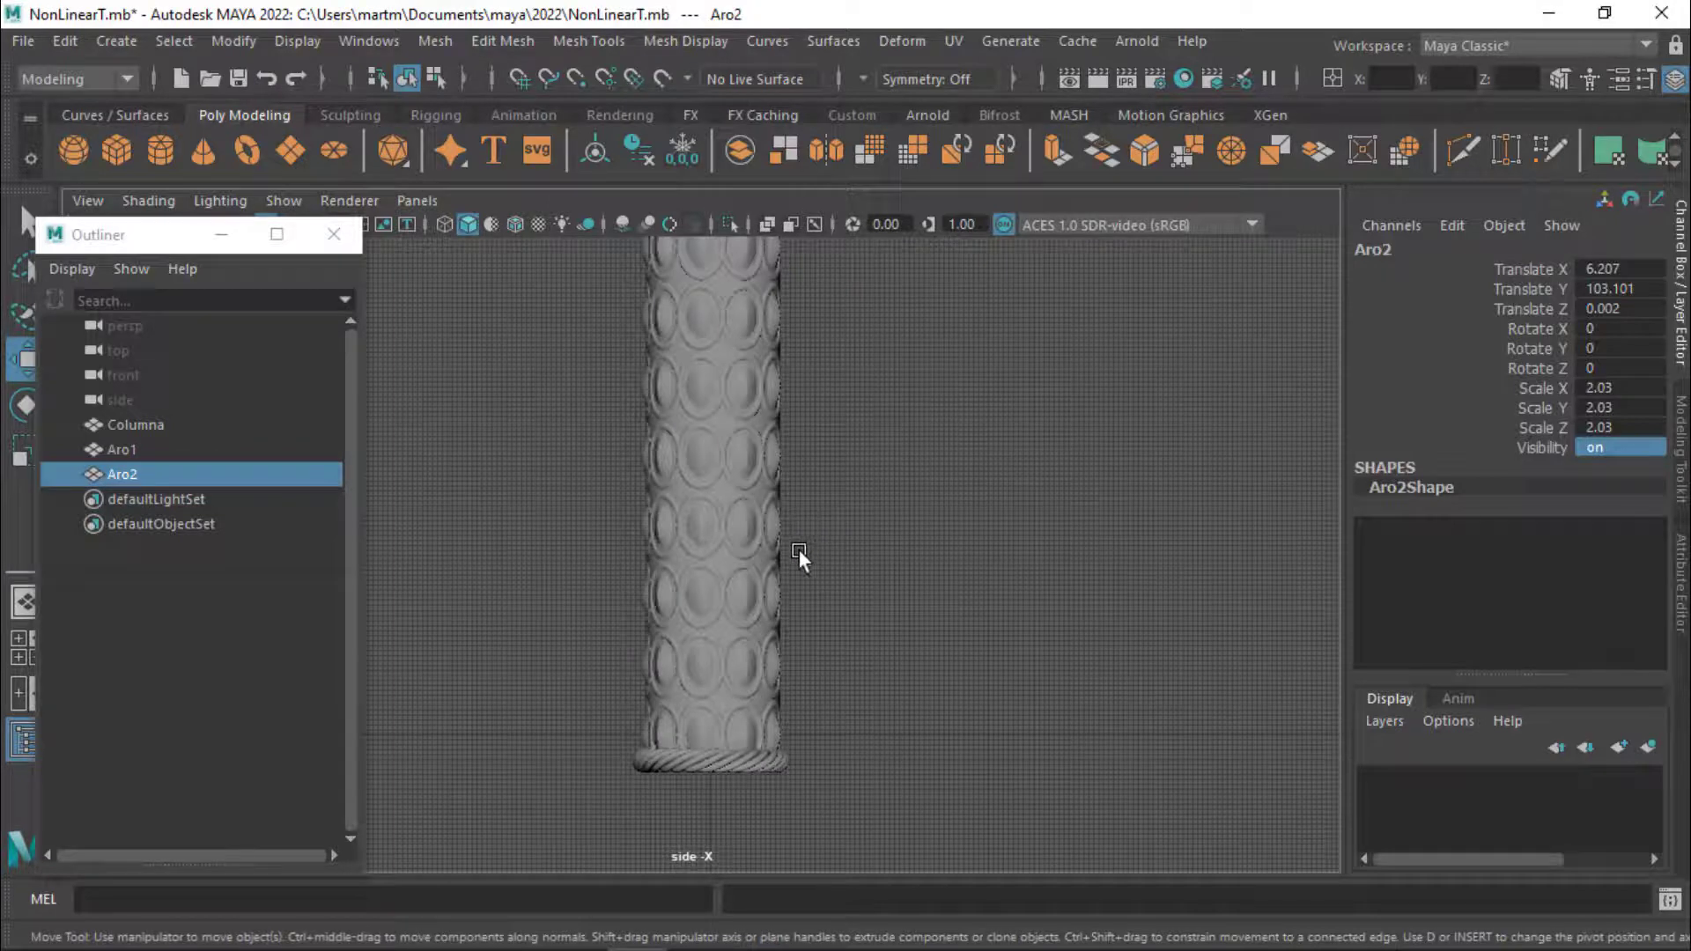
pyautogui.moveTo(798, 548)
pyautogui.keyDown('alt'); pyautogui.mouseDown(button='middle')
pyautogui.moveTo(826, 758)
pyautogui.moveTo(867, 703)
pyautogui.moveTo(849, 694)
pyautogui.mouseUp(button='middle'); pyautogui.keyUp('alt')
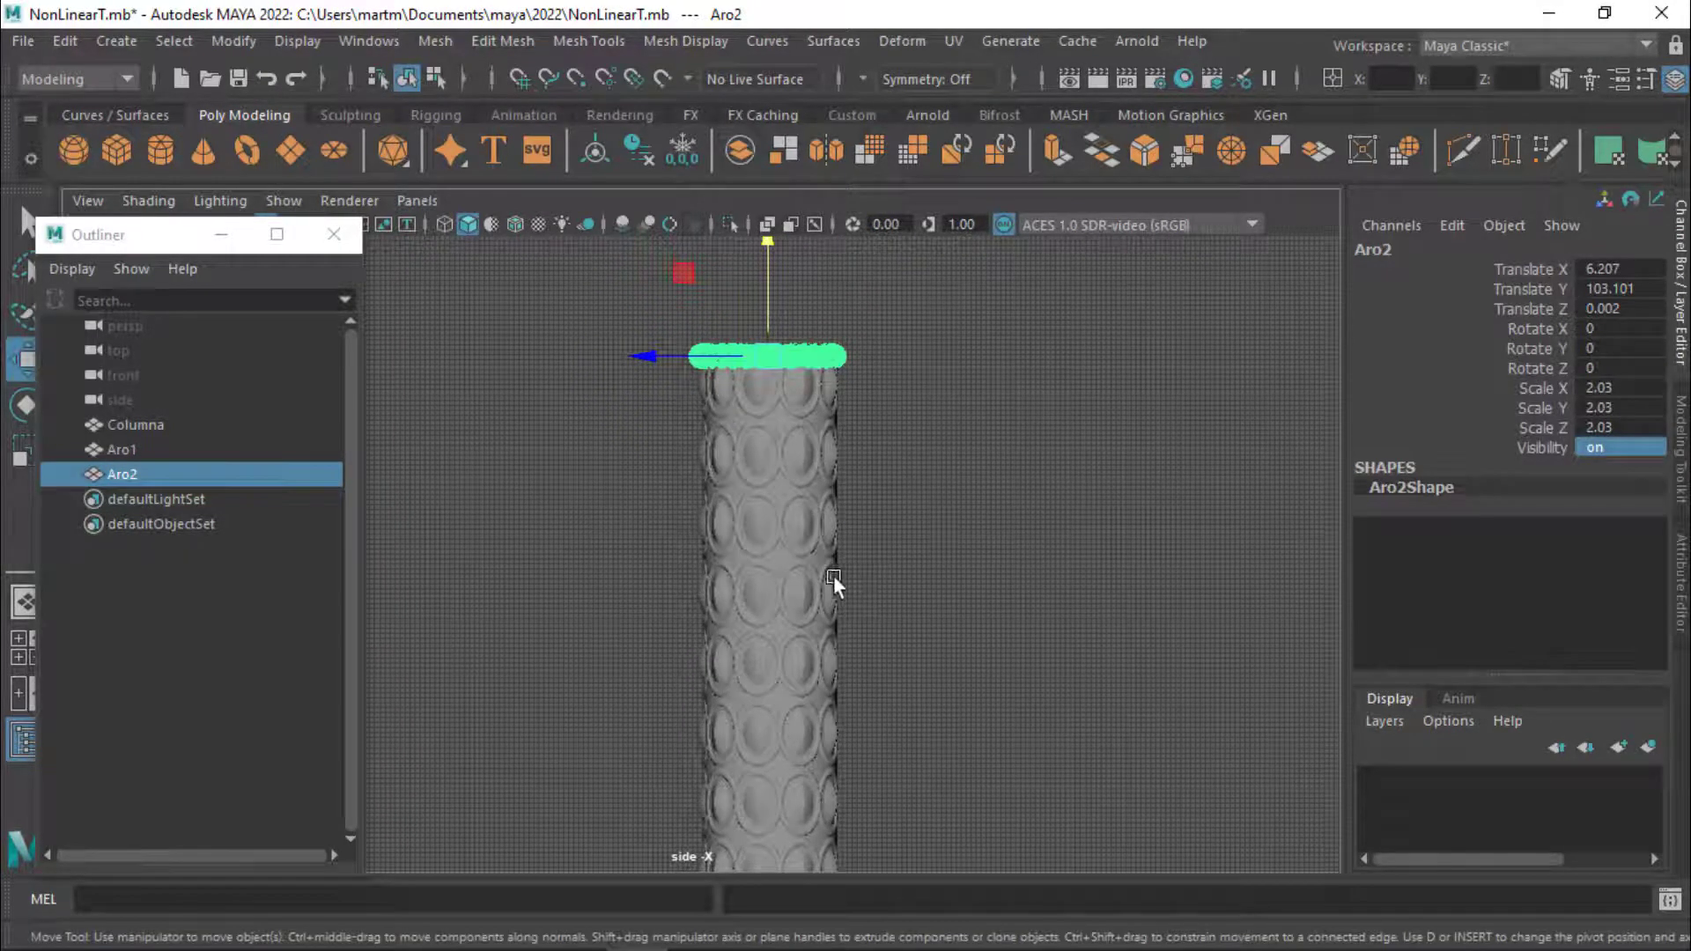
# - Switch to the Front view and zoom in on the column pattern and rope base
pyautogui.press('space')
pyautogui.moveTo(865, 577); pyautogui.dragTo(844, 639)
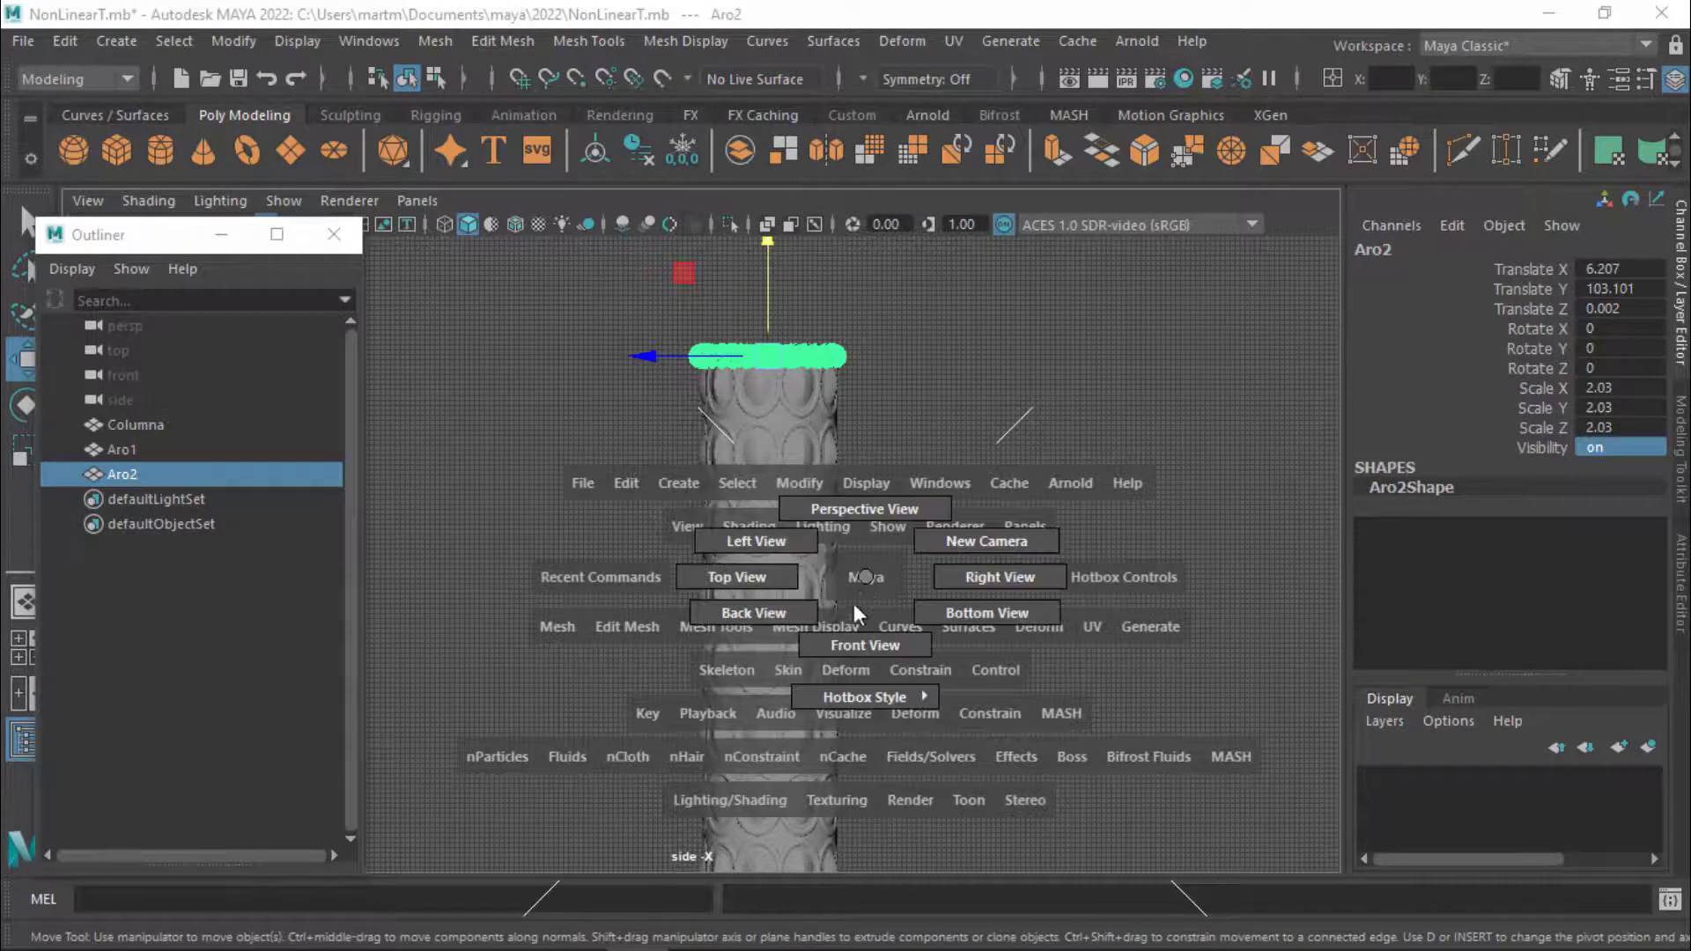
pyautogui.scroll(-5, 469, 516)
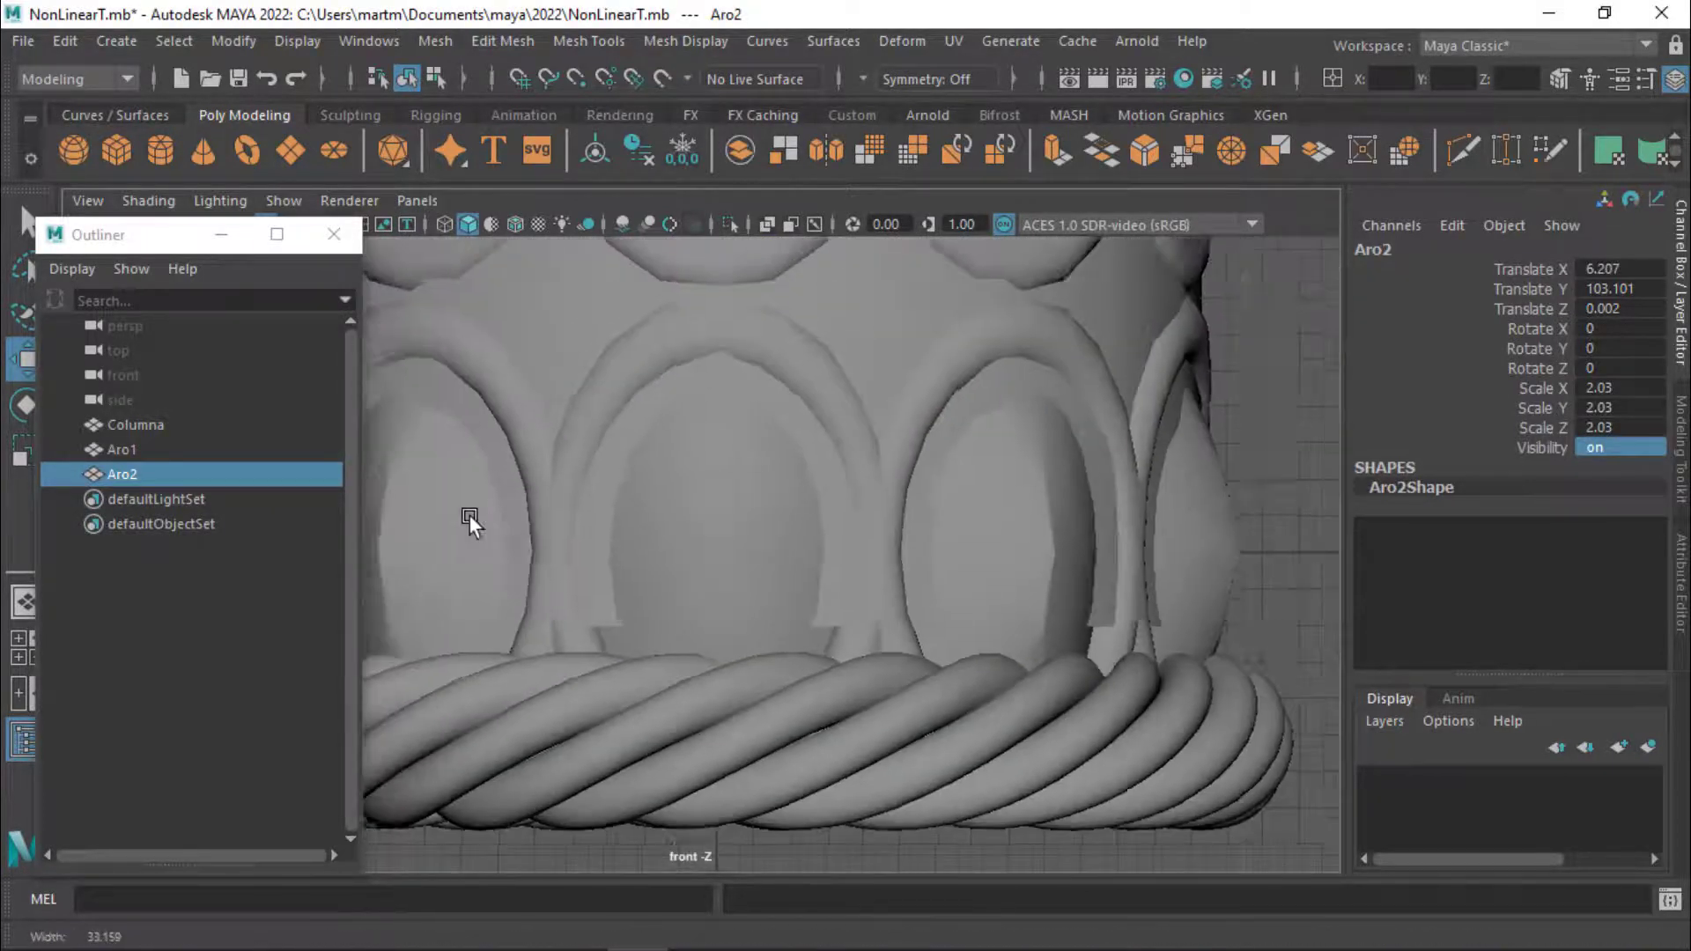
pyautogui.scroll(-2, 767, 496)
pyautogui.scroll(-2, 596, 523)
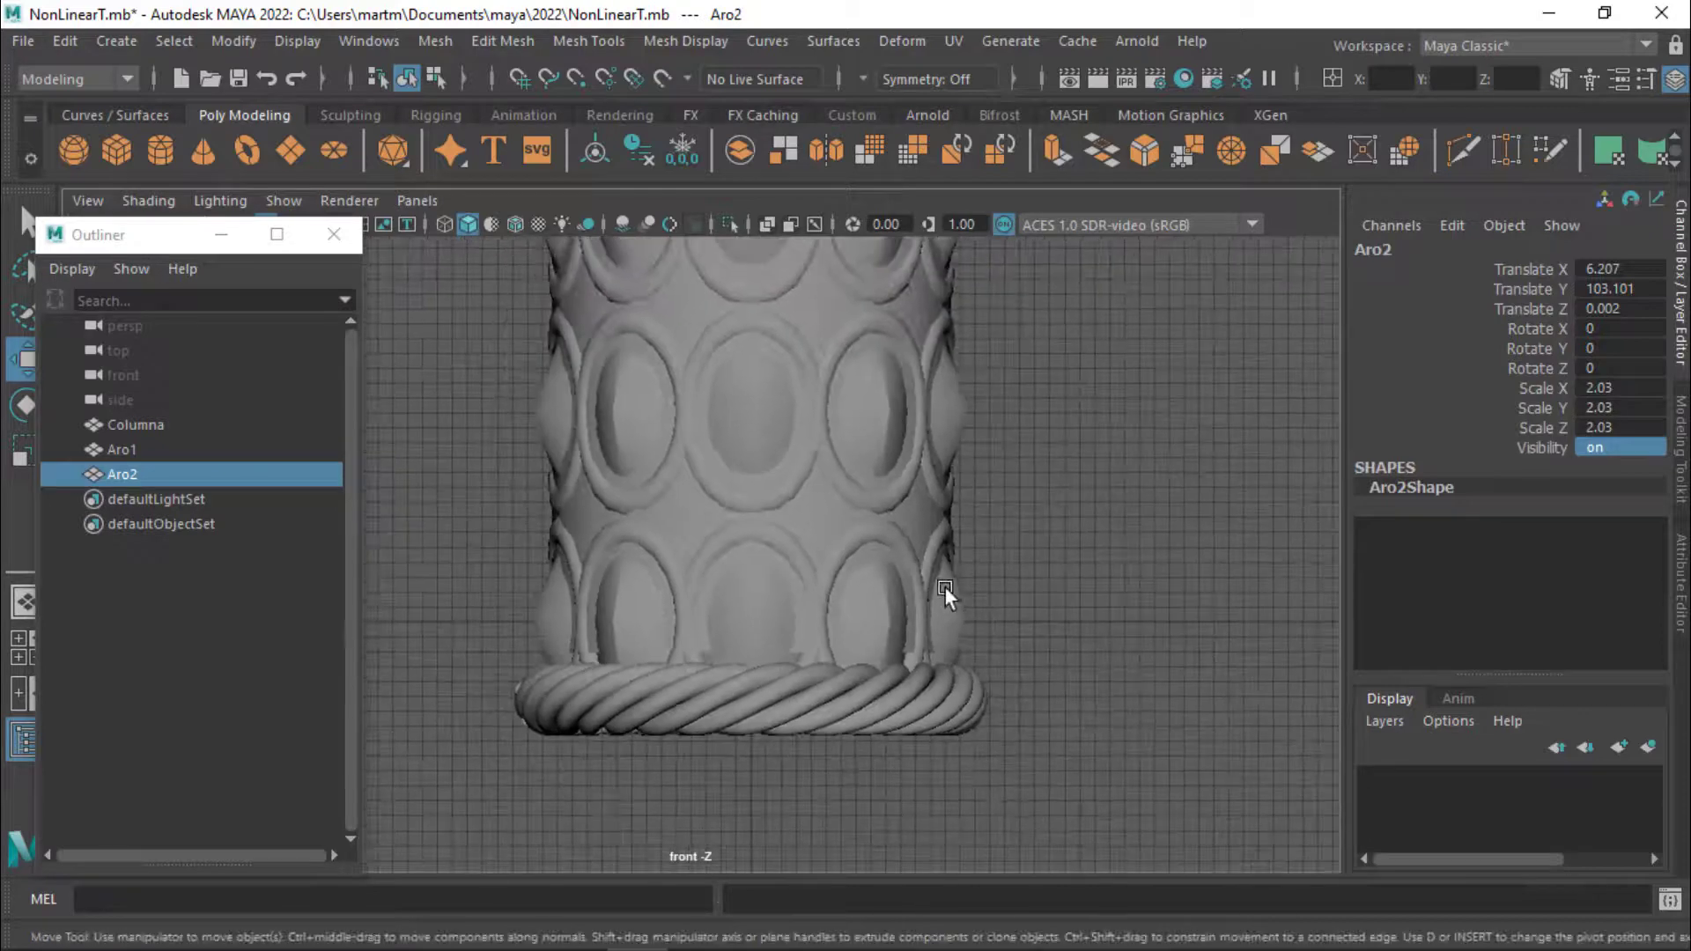
pyautogui.scroll(-3, 690, 488)
pyautogui.keyDown('alt'); pyautogui.moveTo(721, 660); pyautogui.dragTo(794, 775, button='middle'); pyautogui.keyUp('alt')
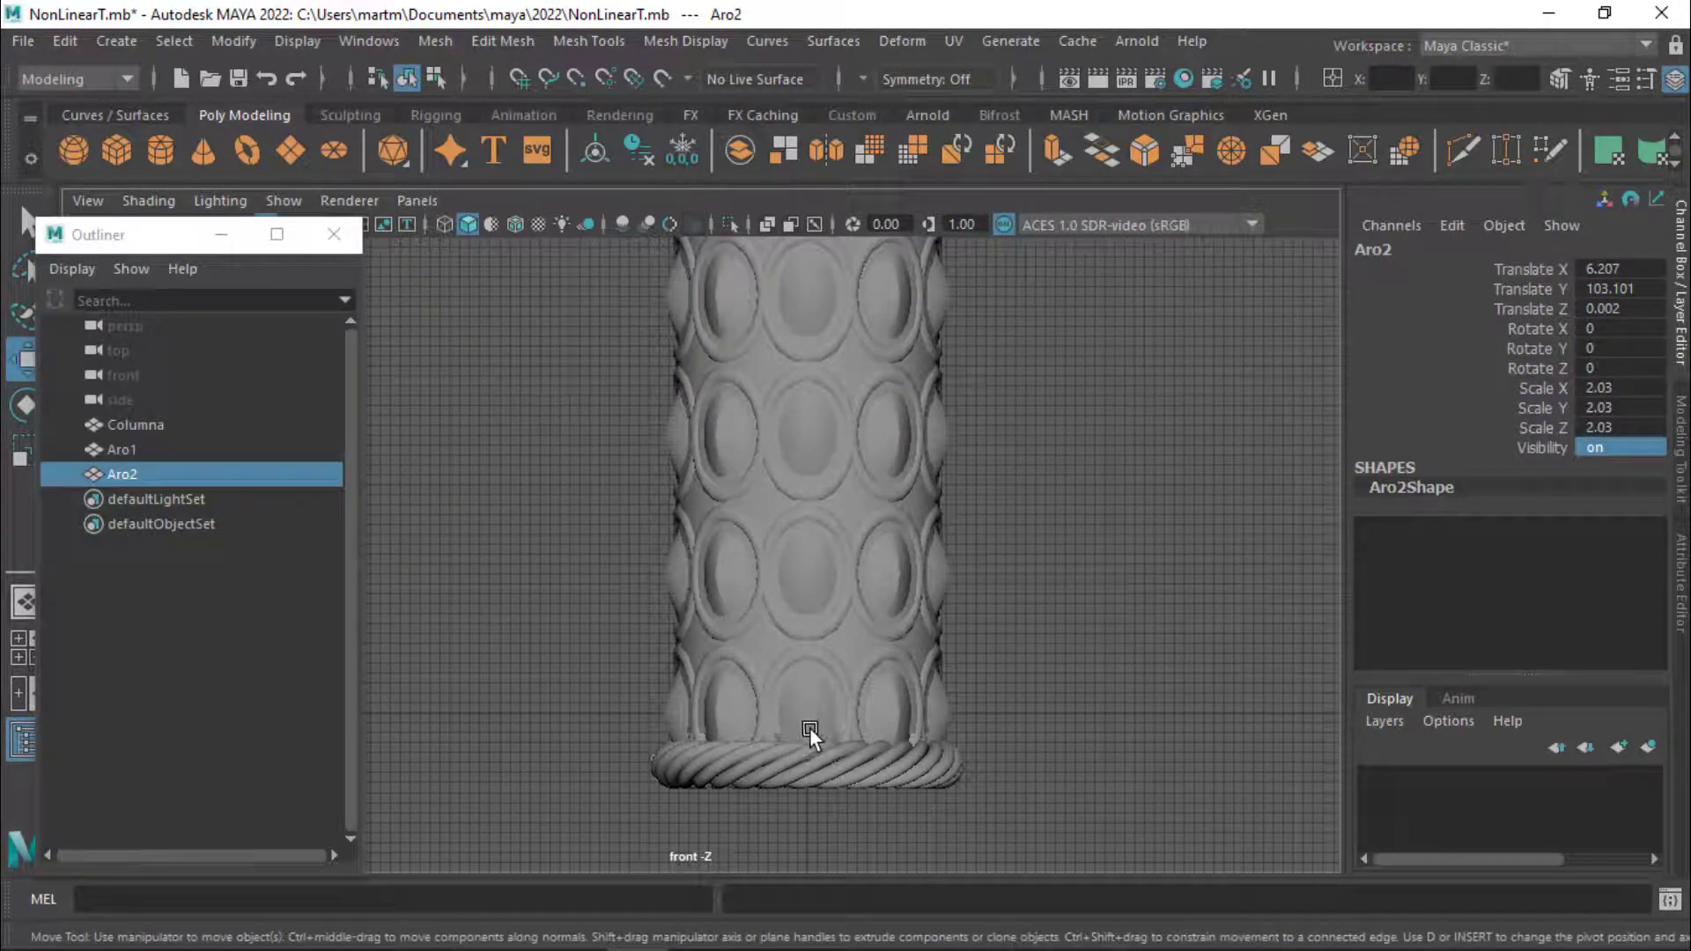
pyautogui.moveTo(802, 741)
pyautogui.keyDown('alt'); pyautogui.mouseDown(button='right')
pyautogui.moveTo(914, 761)
pyautogui.moveTo(1024, 818)
pyautogui.moveTo(873, 787)
pyautogui.moveTo(983, 870)
pyautogui.mouseUp(button='right'); pyautogui.keyUp('alt')
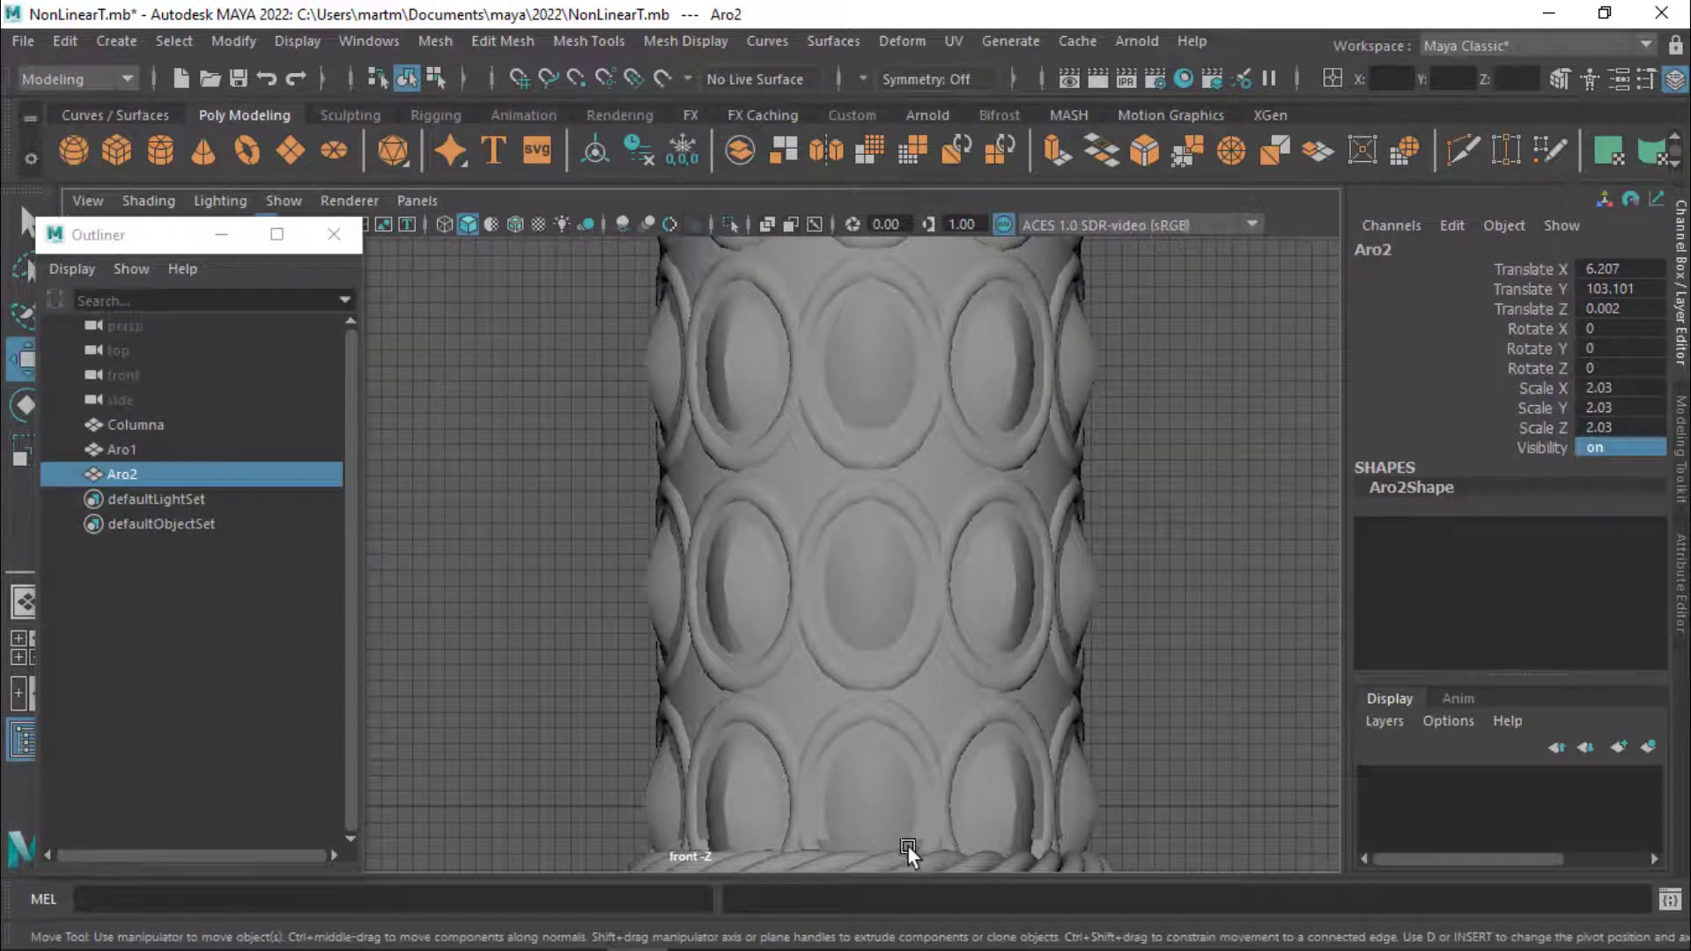
# - Check the fit of the top ring Aro2 and the base ring, then select Aro1
pyautogui.moveTo(981, 814)
pyautogui.keyDown('alt'); pyautogui.mouseDown(button='right')
pyautogui.moveTo(397, 651)
pyautogui.moveTo(657, 657)
pyautogui.moveTo(728, 453)
pyautogui.mouseUp(button='right'); pyautogui.keyUp('alt')
pyautogui.keyDown('alt'); pyautogui.moveTo(728, 454); pyautogui.dragTo(778, 833, button='middle'); pyautogui.keyUp('alt')
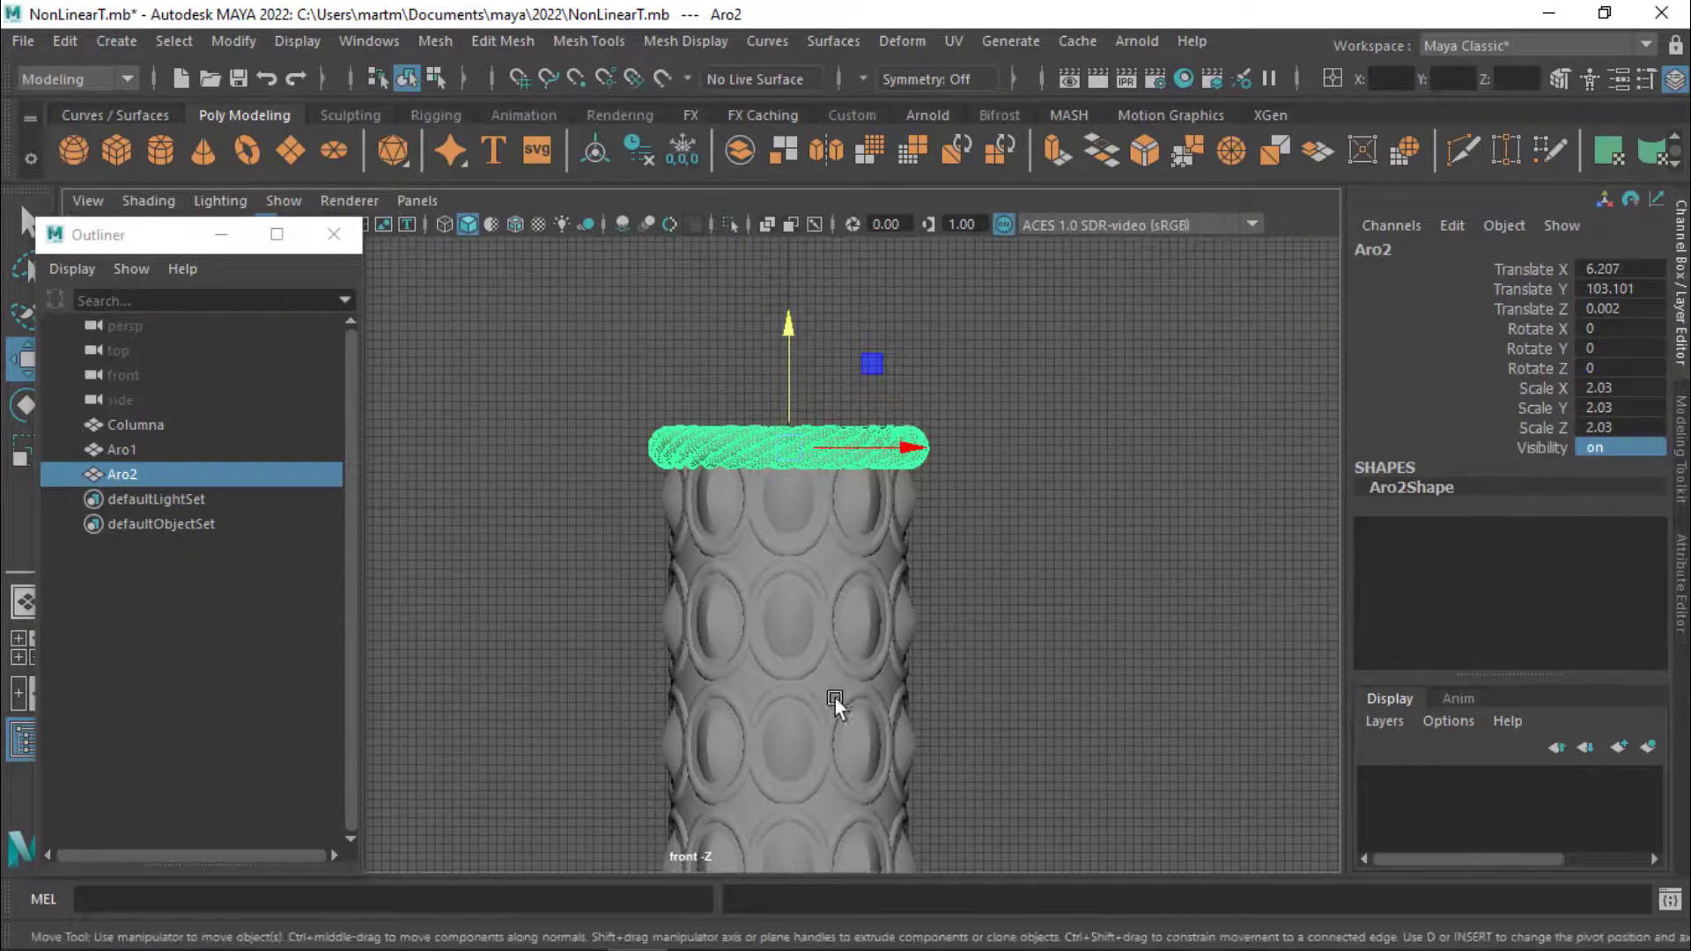
pyautogui.keyDown('alt'); pyautogui.moveTo(791, 680); pyautogui.dragTo(731, 763, button='middle'); pyautogui.keyUp('alt')
pyautogui.keyDown('alt'); pyautogui.moveTo(730, 764); pyautogui.dragTo(730, 733, button='right'); pyautogui.keyUp('alt')
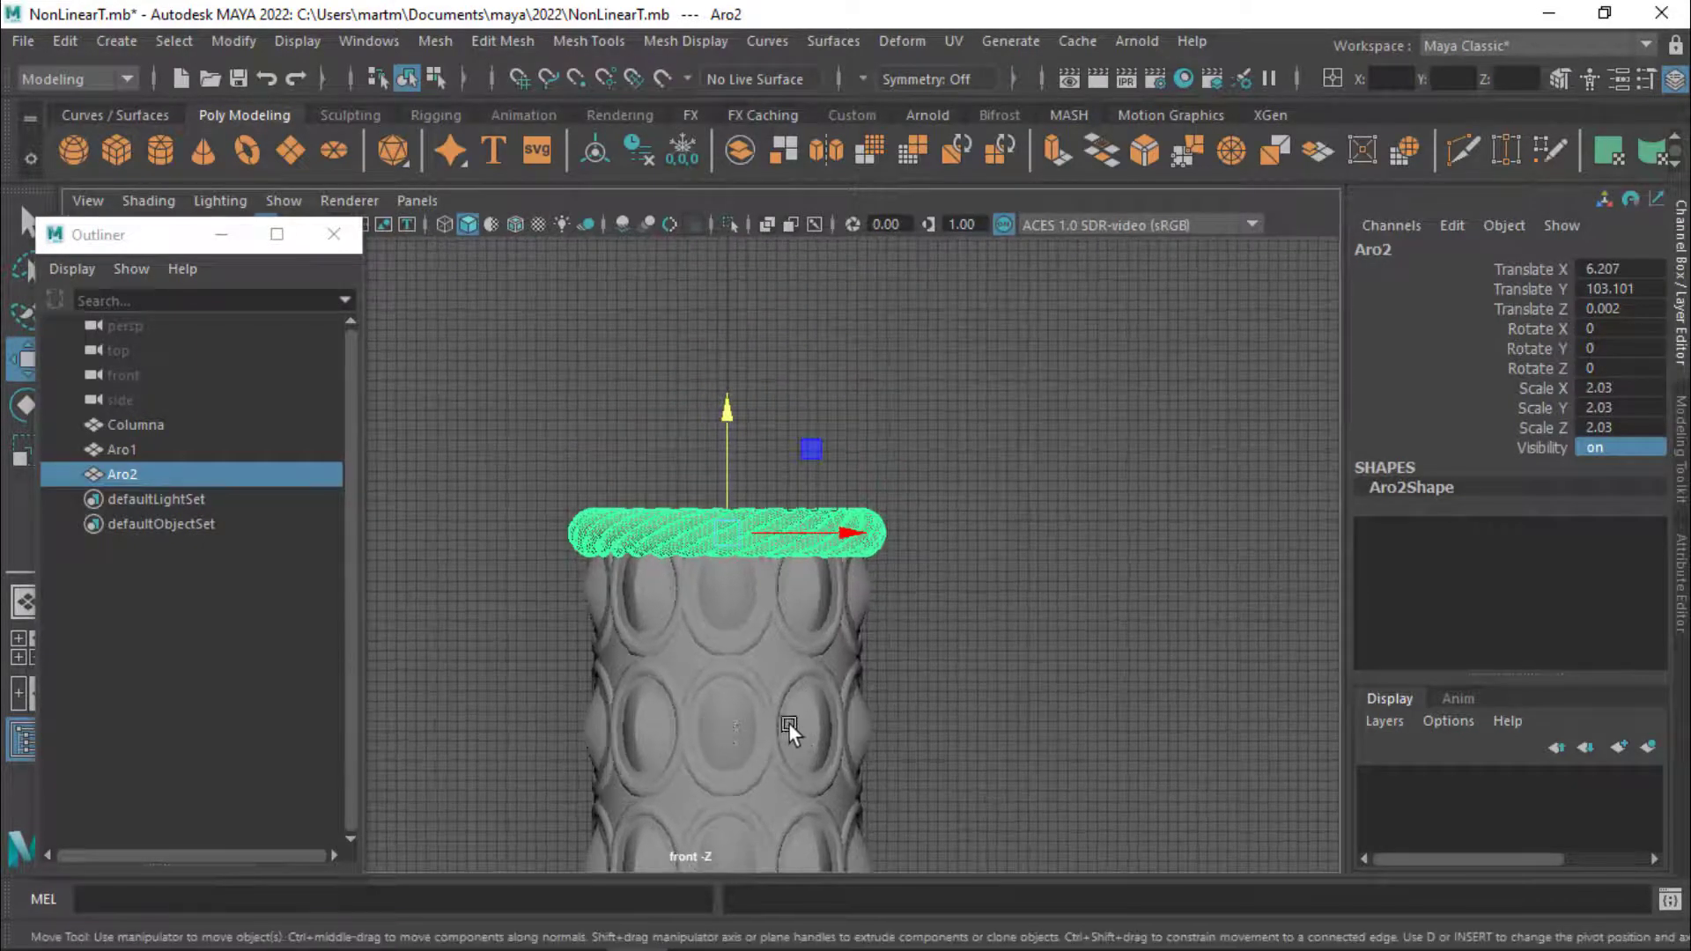
pyautogui.keyDown('alt'); pyautogui.moveTo(782, 673); pyautogui.dragTo(852, 216, button='middle'); pyautogui.keyUp('alt')
pyautogui.keyDown('alt'); pyautogui.moveTo(778, 637); pyautogui.dragTo(815, 328, button='middle'); pyautogui.keyUp('alt')
pyautogui.click(853, 813)
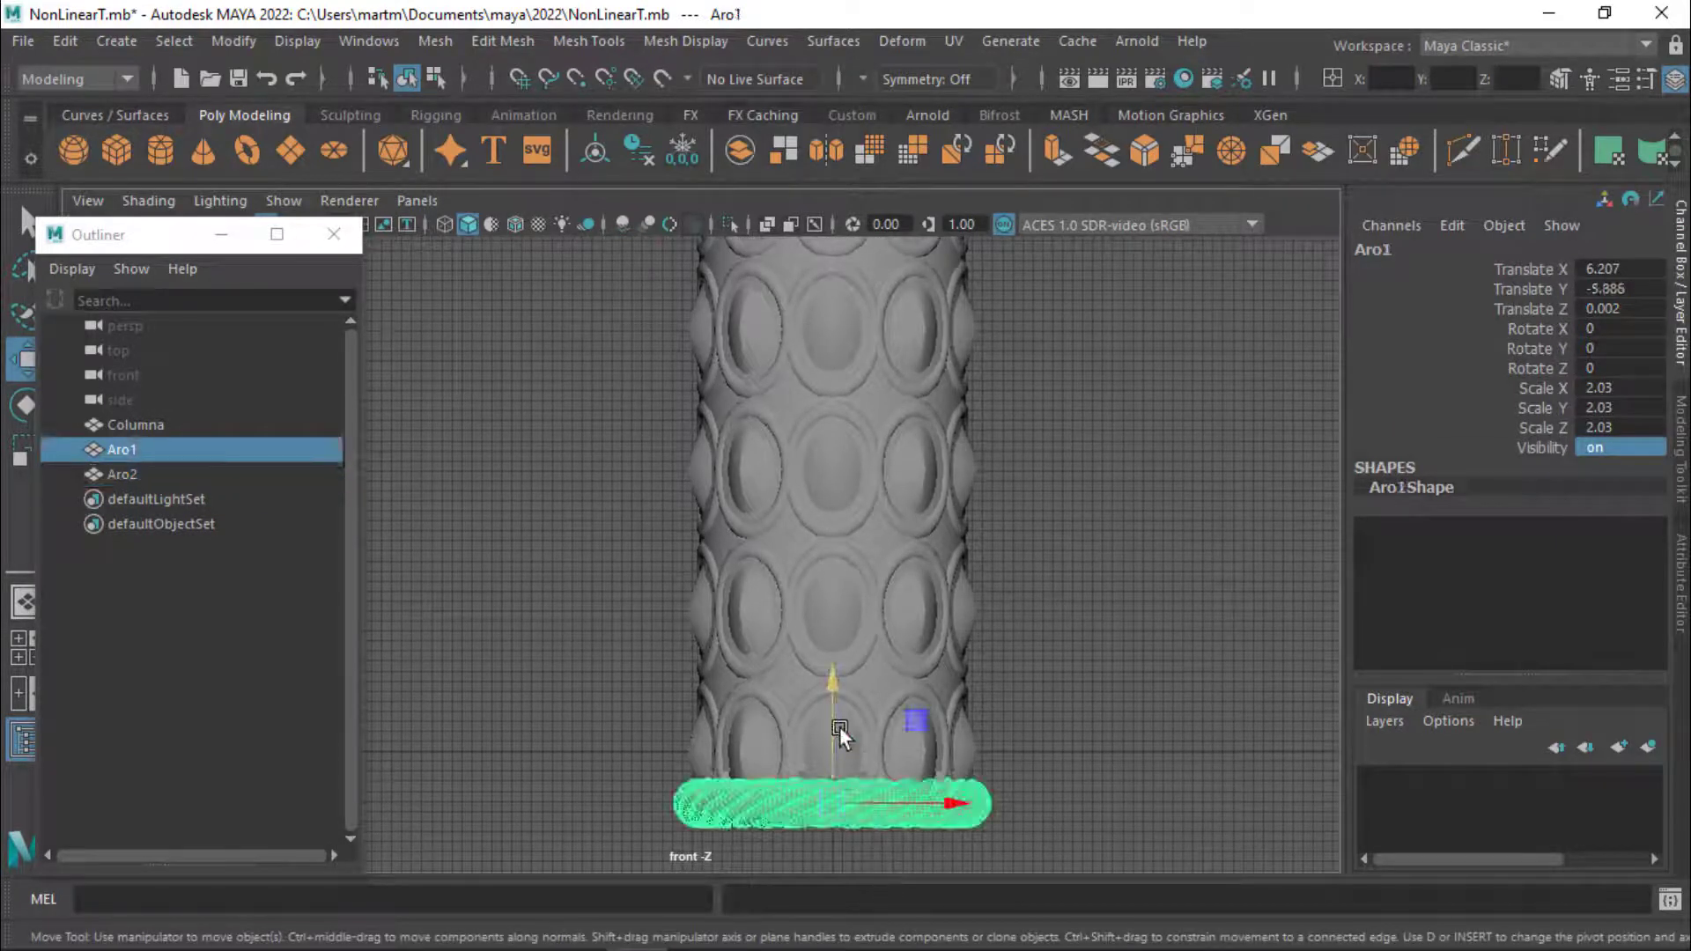
# - Raise Aro1 from Translate Y -5.886 to -5.144 and return to Perspective view
pyautogui.moveTo(840, 727); pyautogui.dragTo(839, 674)
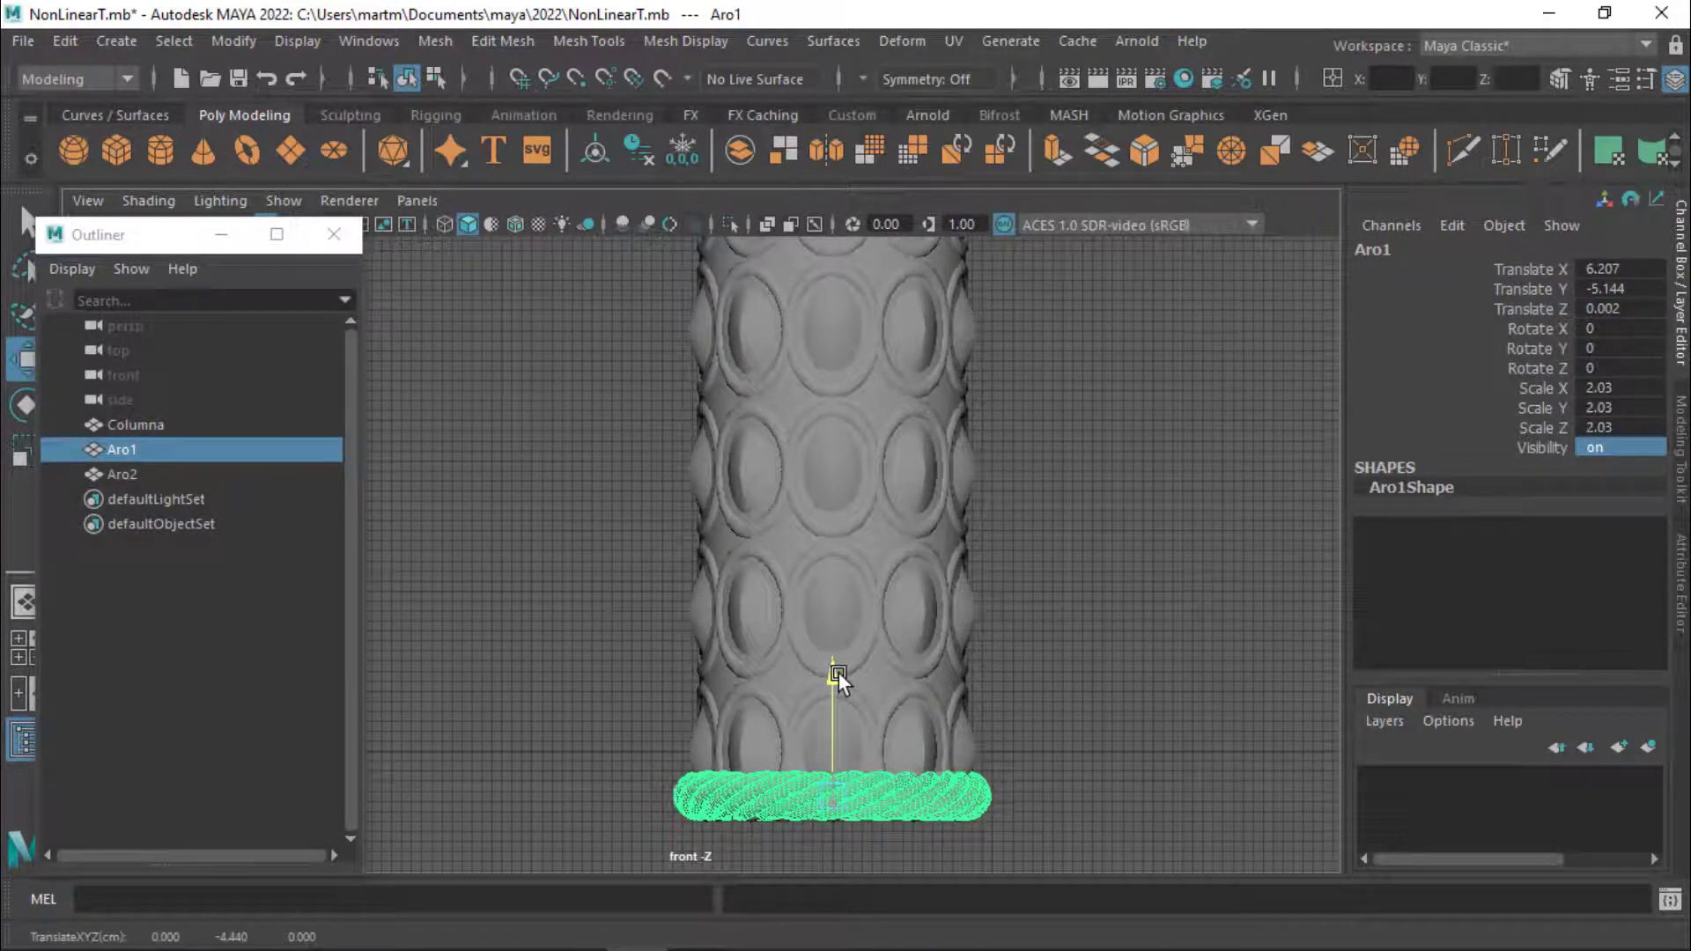
pyautogui.press('space')
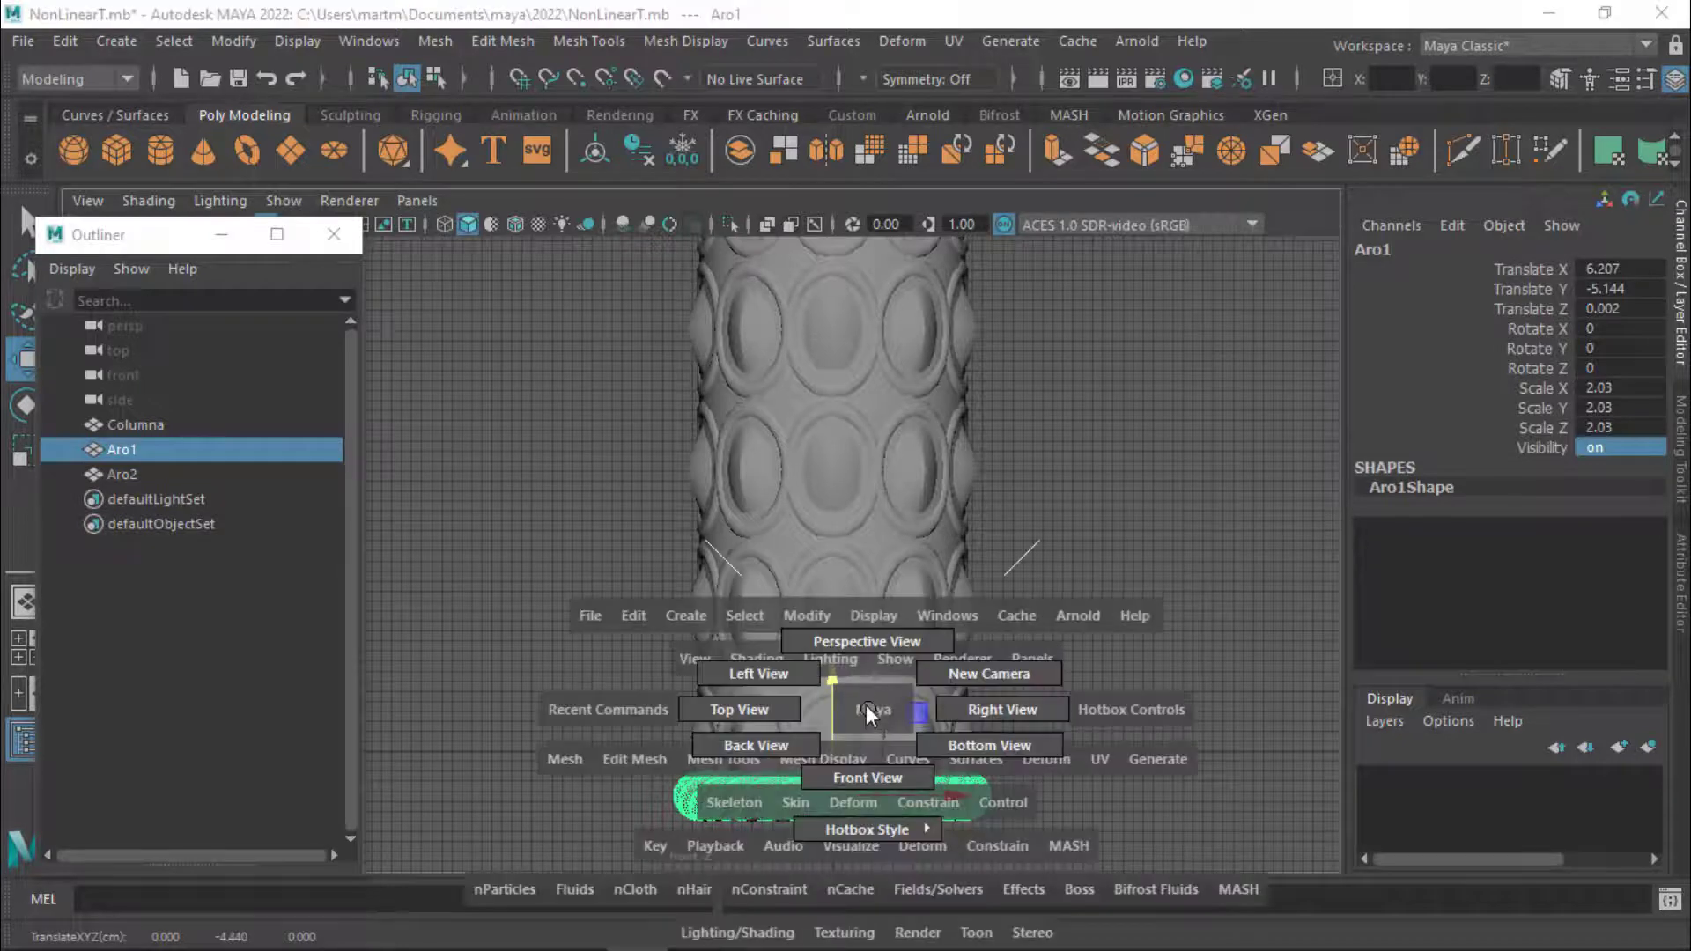
pyautogui.click(872, 641)
# - Orbit around the column to check the raised base ring
pyautogui.moveTo(970, 734)
pyautogui.keyDown('alt'); pyautogui.mouseDown()
pyautogui.moveTo(703, 691)
pyautogui.moveTo(675, 762)
pyautogui.moveTo(813, 725)
pyautogui.mouseUp(); pyautogui.keyUp('alt')
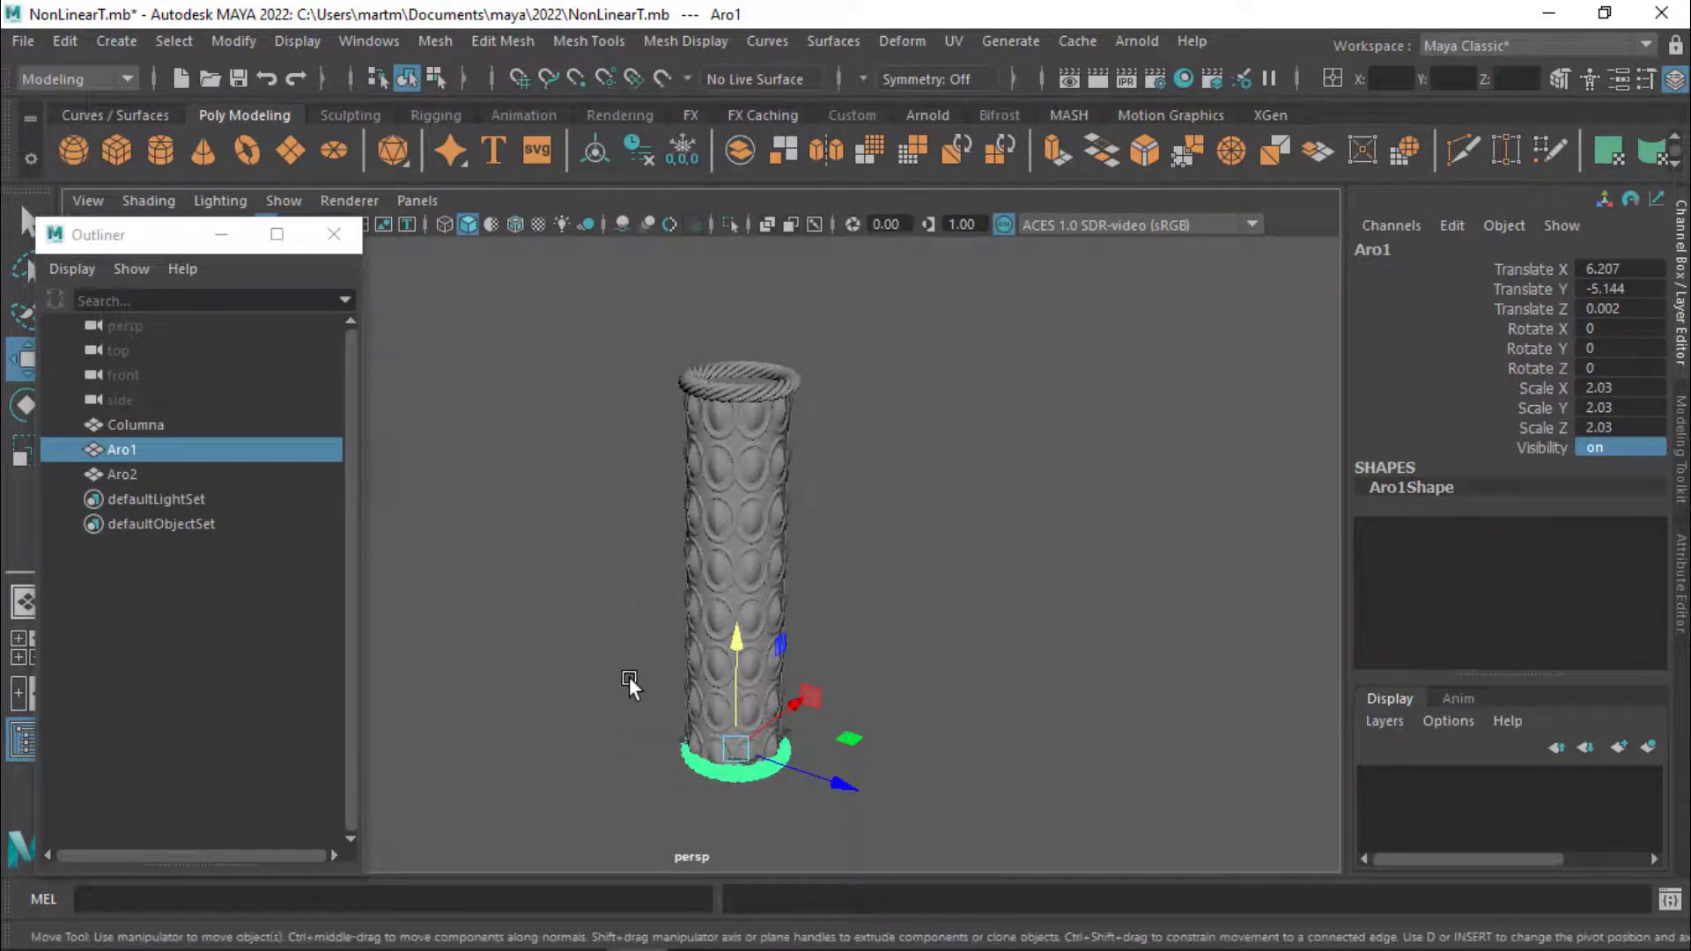
pyautogui.moveTo(629, 676)
pyautogui.keyDown('alt'); pyautogui.mouseDown()
pyautogui.moveTo(747, 694)
pyautogui.moveTo(765, 662)
pyautogui.moveTo(537, 651)
pyautogui.moveTo(481, 679)
pyautogui.moveTo(602, 632)
pyautogui.mouseUp(); pyautogui.keyUp('alt')
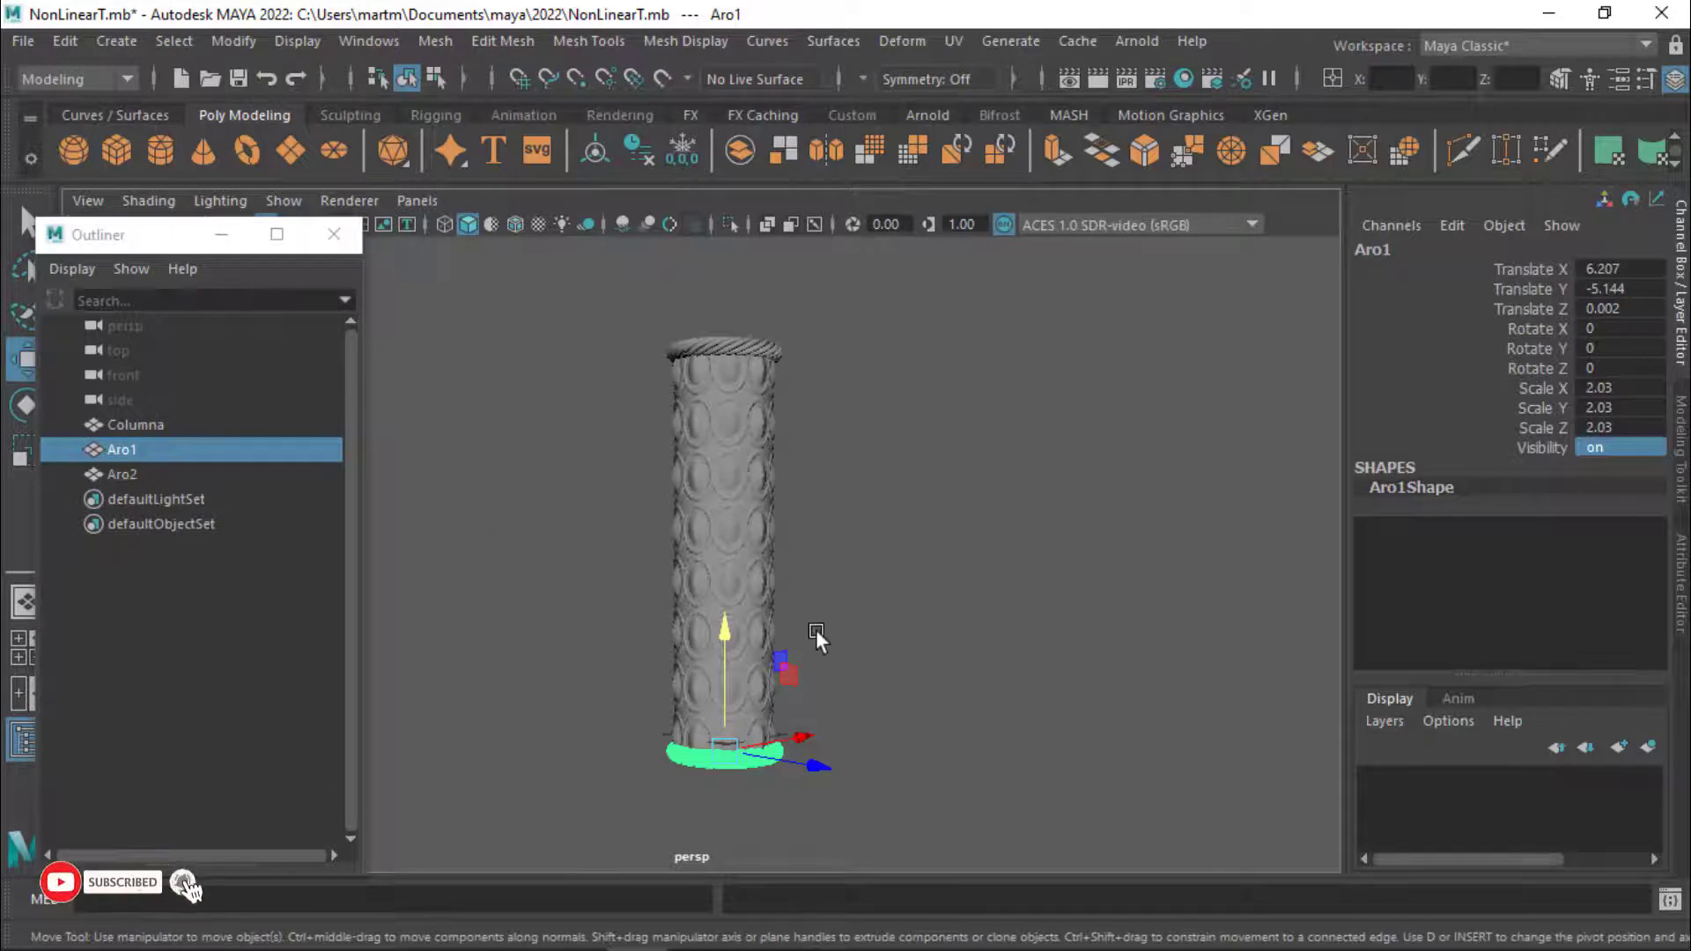
pyautogui.moveTo(789, 627)
pyautogui.keyDown('alt'); pyautogui.mouseDown()
pyautogui.moveTo(662, 674)
pyautogui.moveTo(863, 658)
pyautogui.moveTo(797, 628)
pyautogui.moveTo(688, 649)
pyautogui.moveTo(703, 642)
pyautogui.mouseUp(); pyautogui.keyUp('alt')
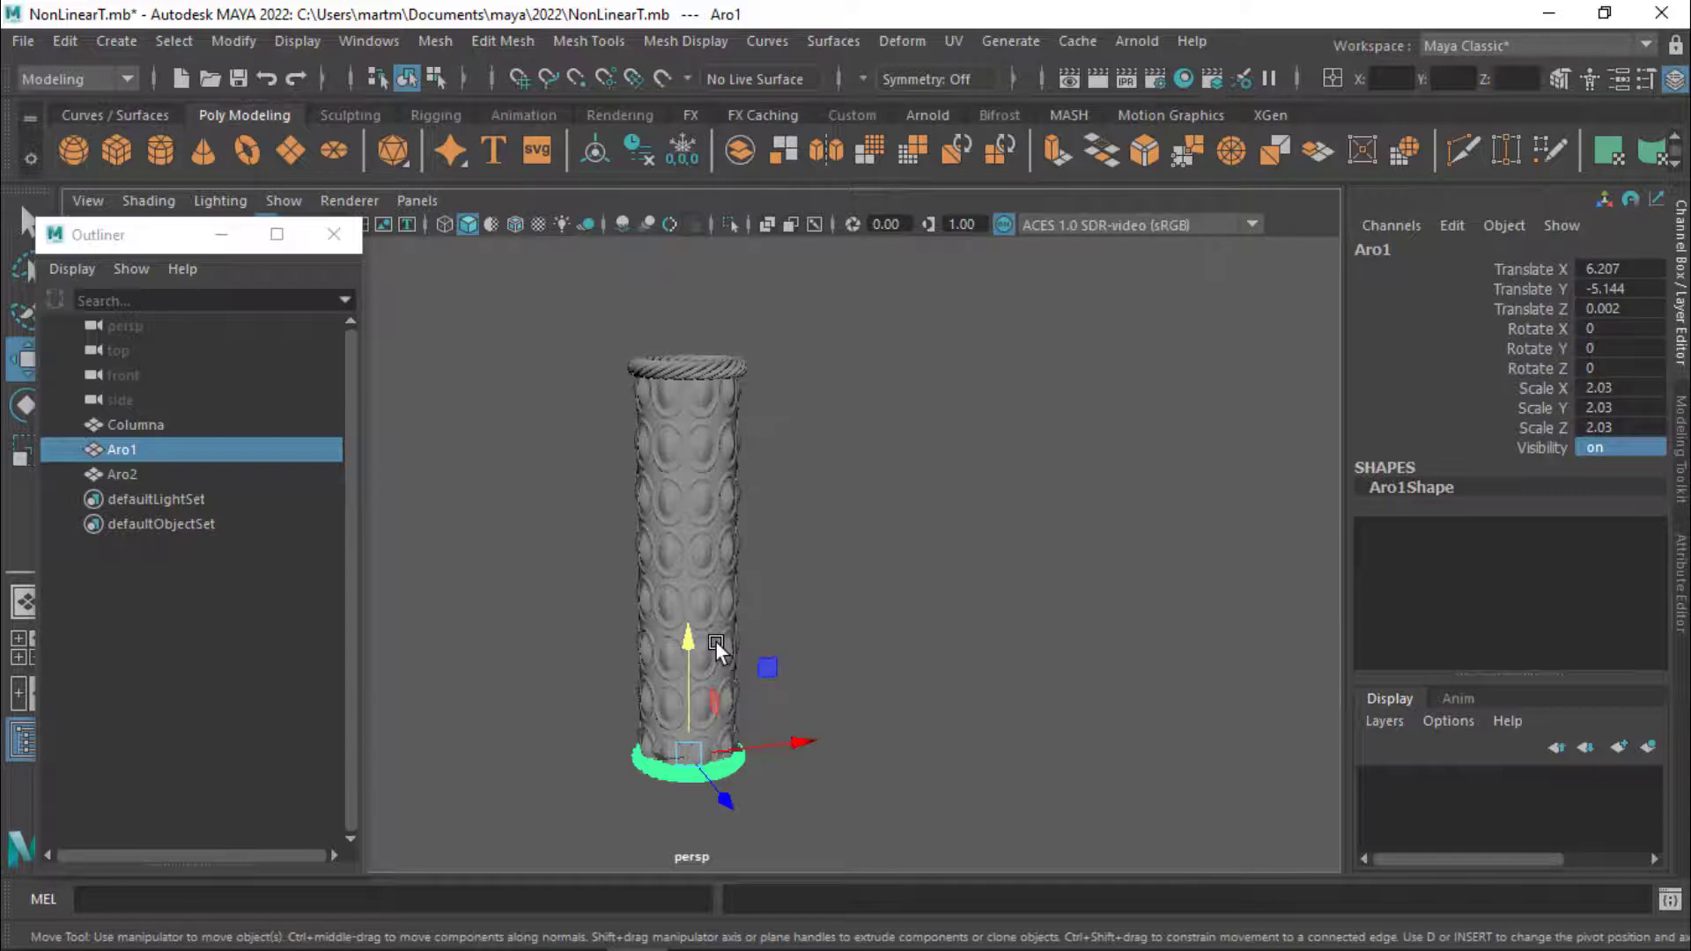
# - Marquee-select Columna together with both rope rings, Aro1 and Aro2
pyautogui.moveTo(819, 490)
pyautogui.keyDown('alt'); pyautogui.mouseDown()
pyautogui.moveTo(775, 496)
pyautogui.moveTo(791, 474)
pyautogui.mouseUp(); pyautogui.keyUp('alt')
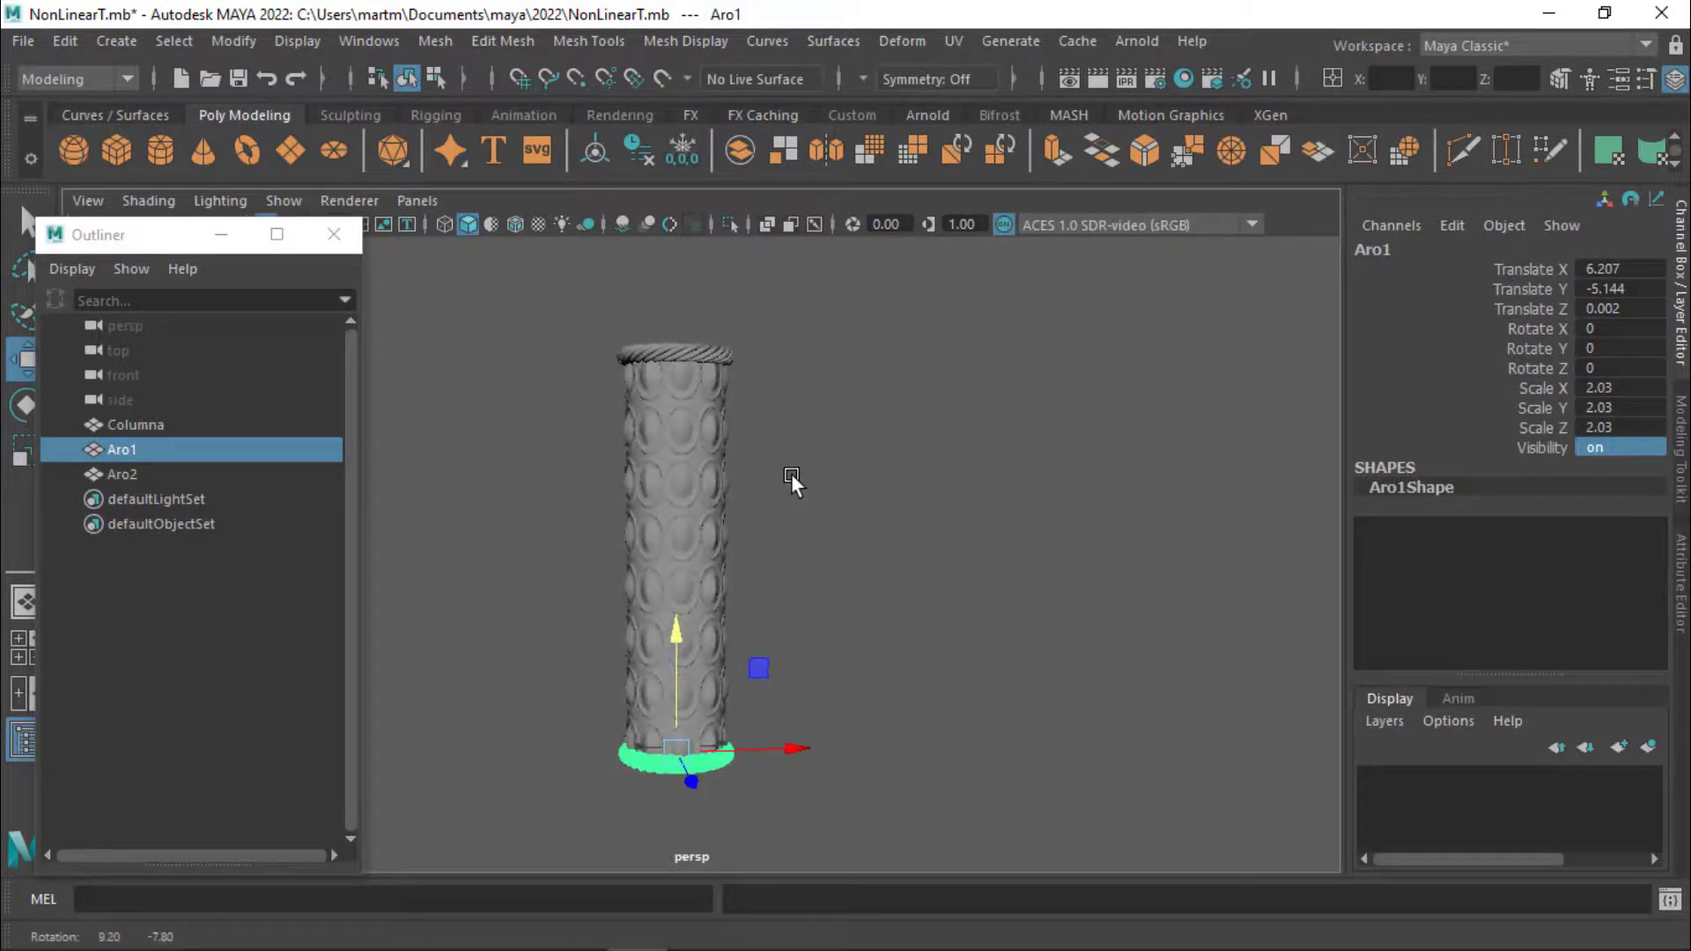
pyautogui.moveTo(773, 332); pyautogui.dragTo(609, 379)
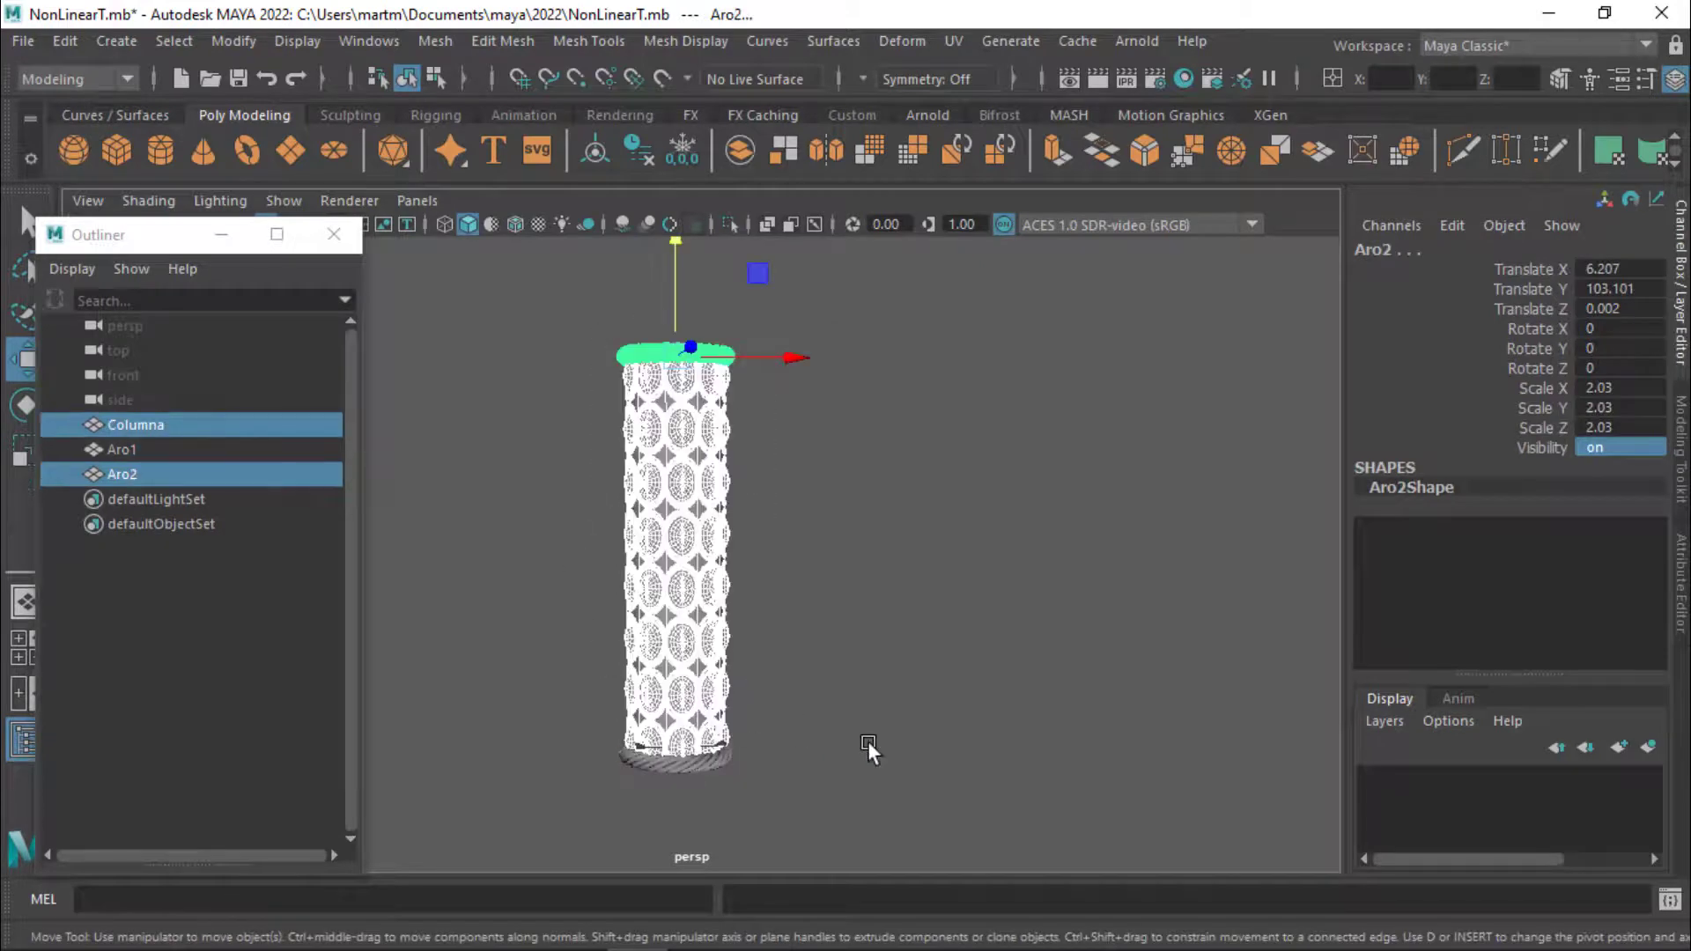
pyautogui.keyDown('shift'); pyautogui.moveTo(820, 745); pyautogui.dragTo(523, 796); pyautogui.keyUp('shift')
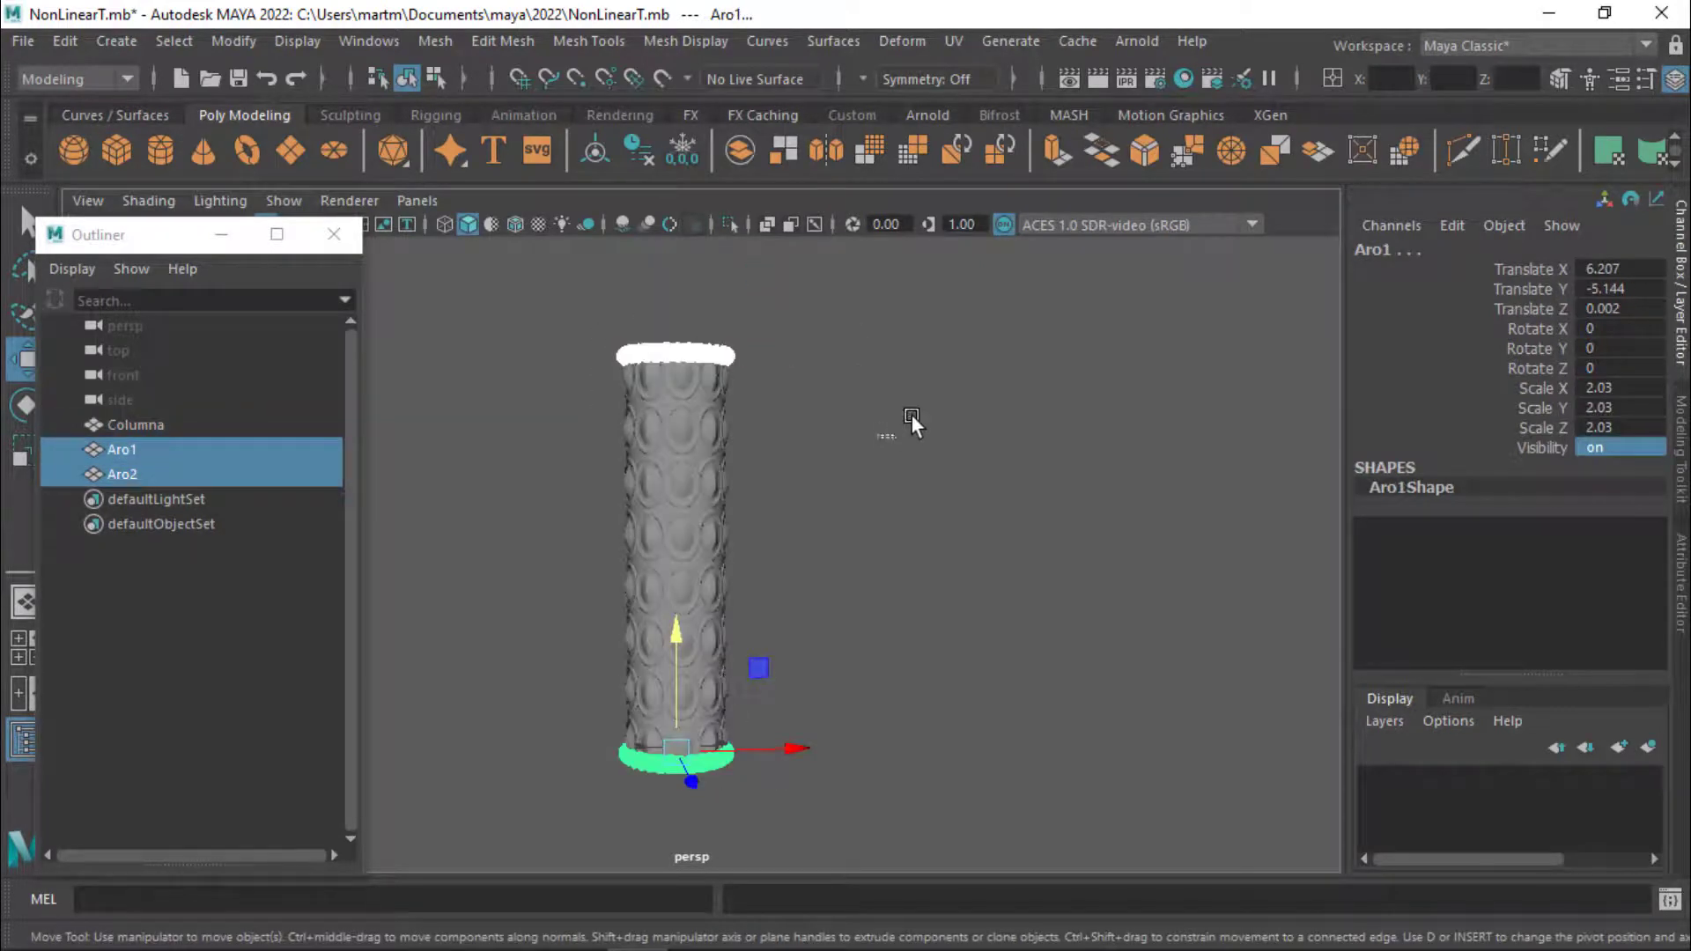
pyautogui.click(910, 413)
pyautogui.moveTo(870, 333); pyautogui.dragTo(415, 869)
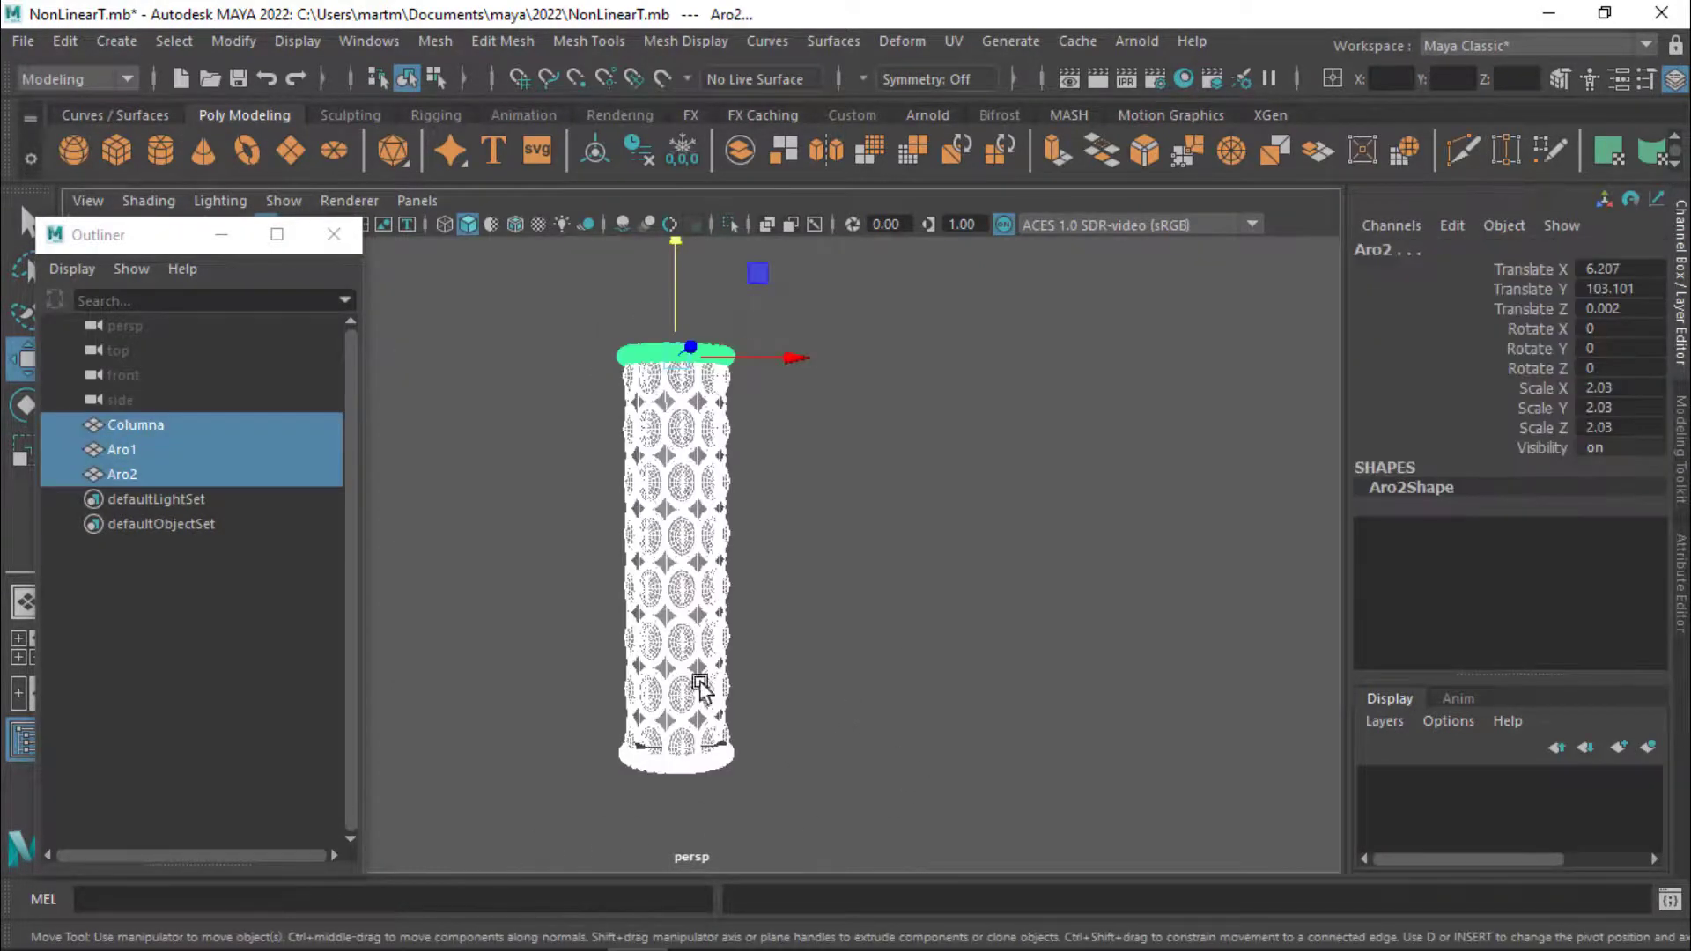
pyautogui.click(438, 41)
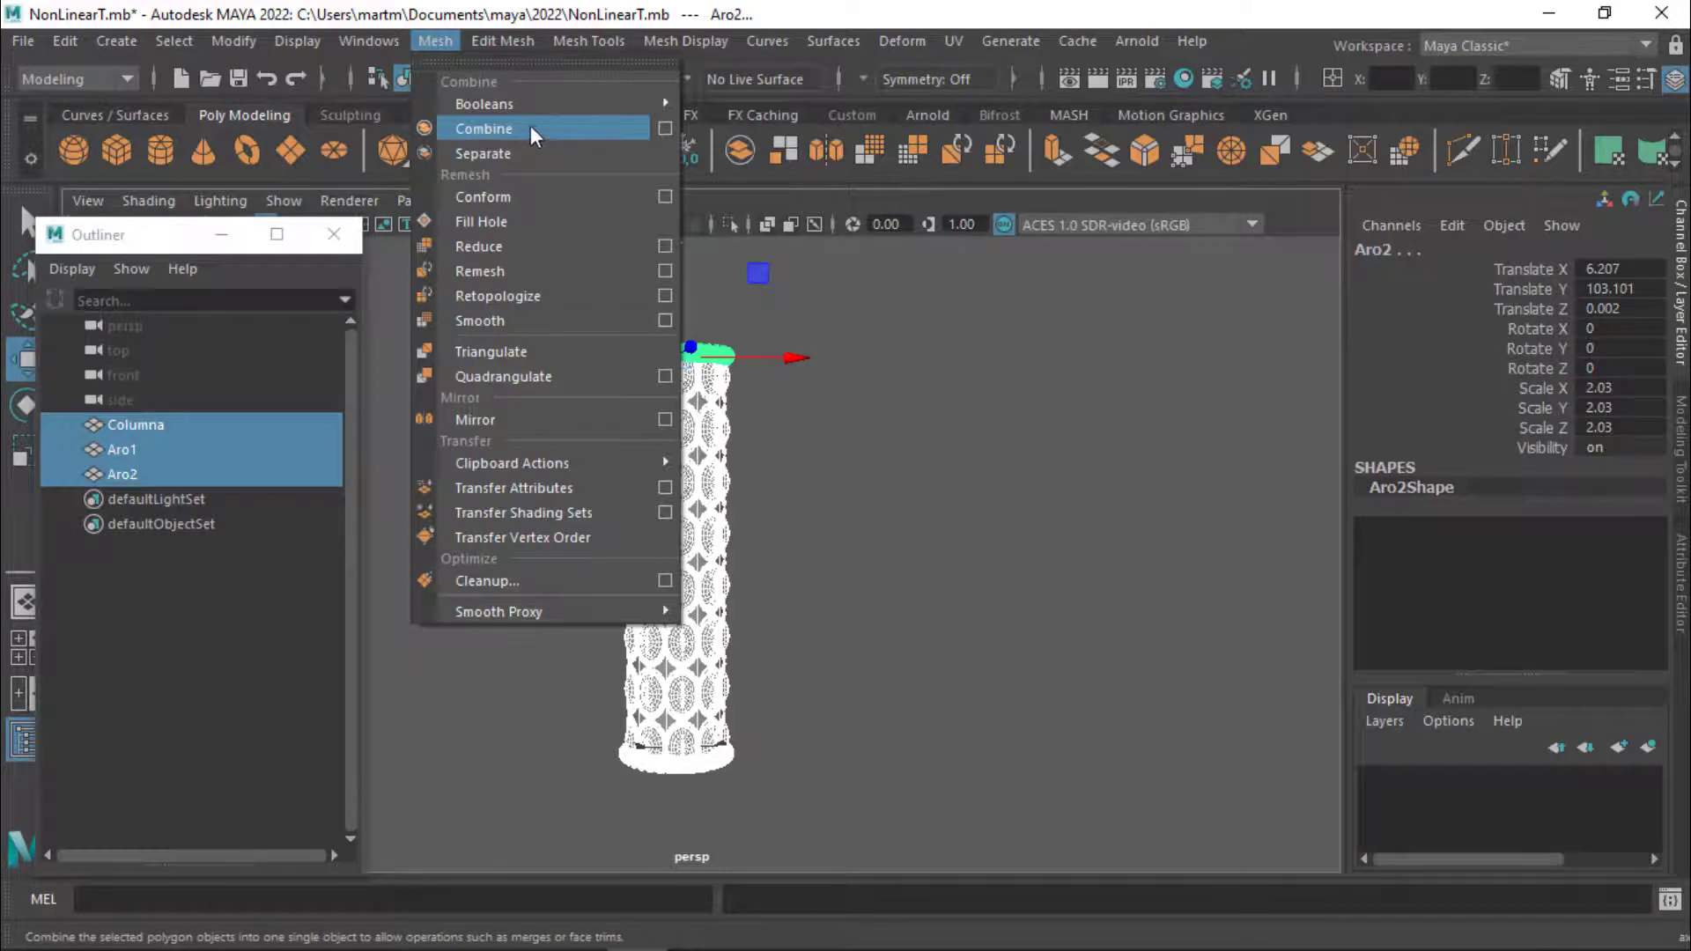
# - Combine the column and rings into Columna1, then reselect the combined mesh
pyautogui.click(567, 131)
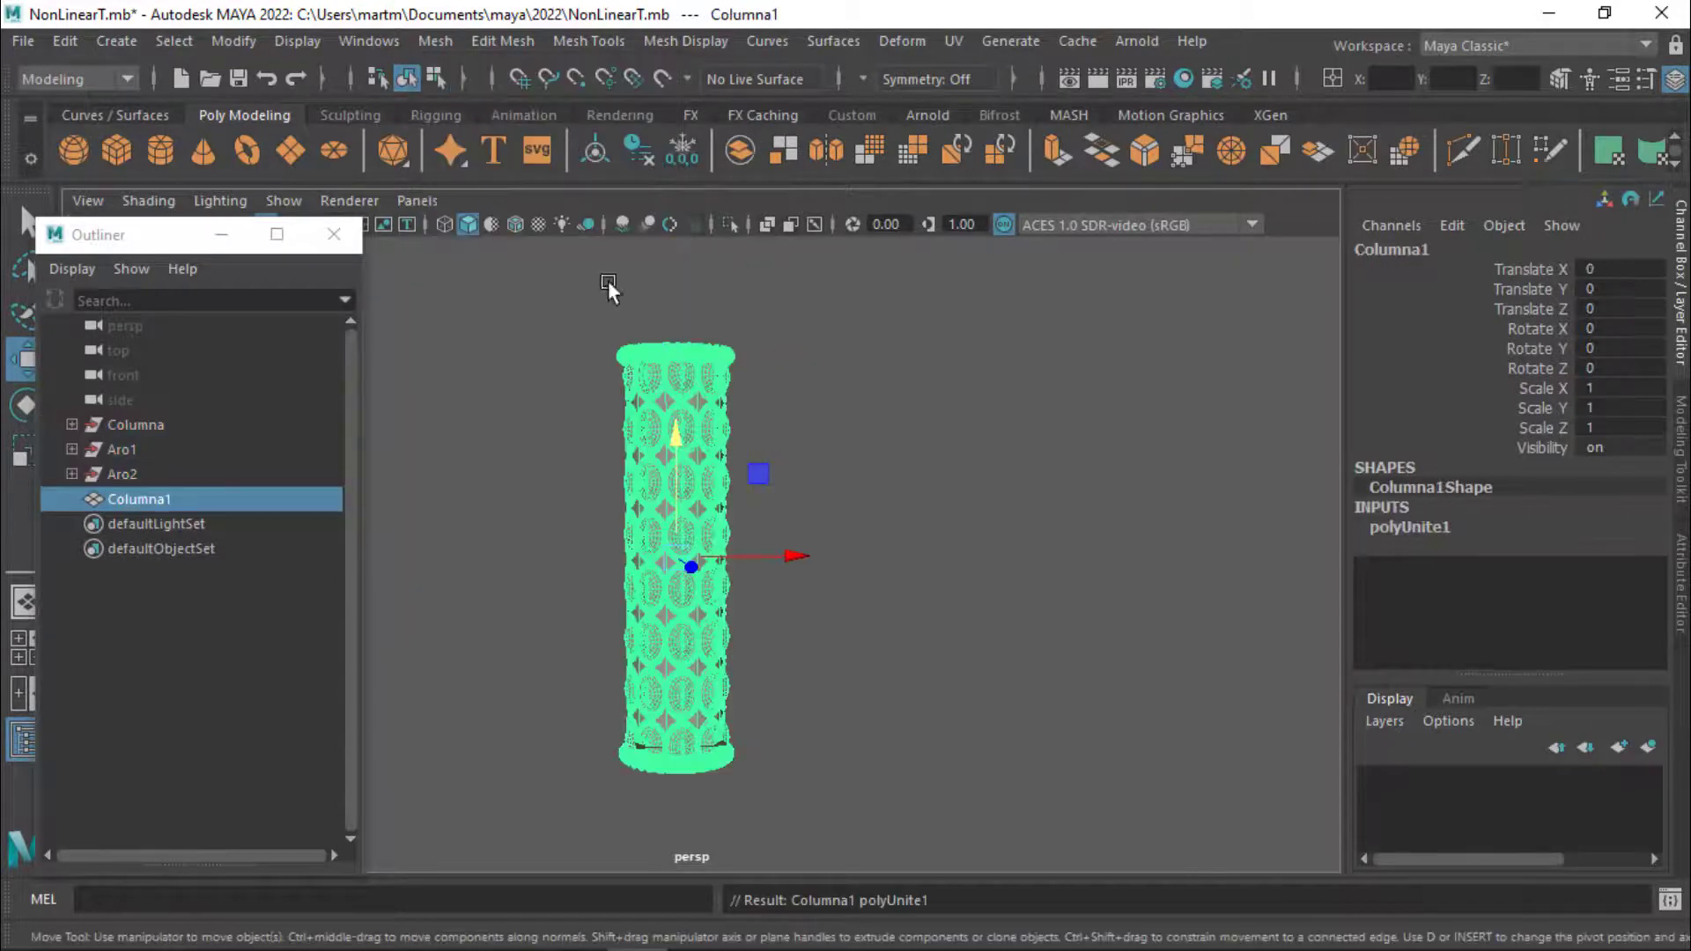
pyautogui.click(969, 524)
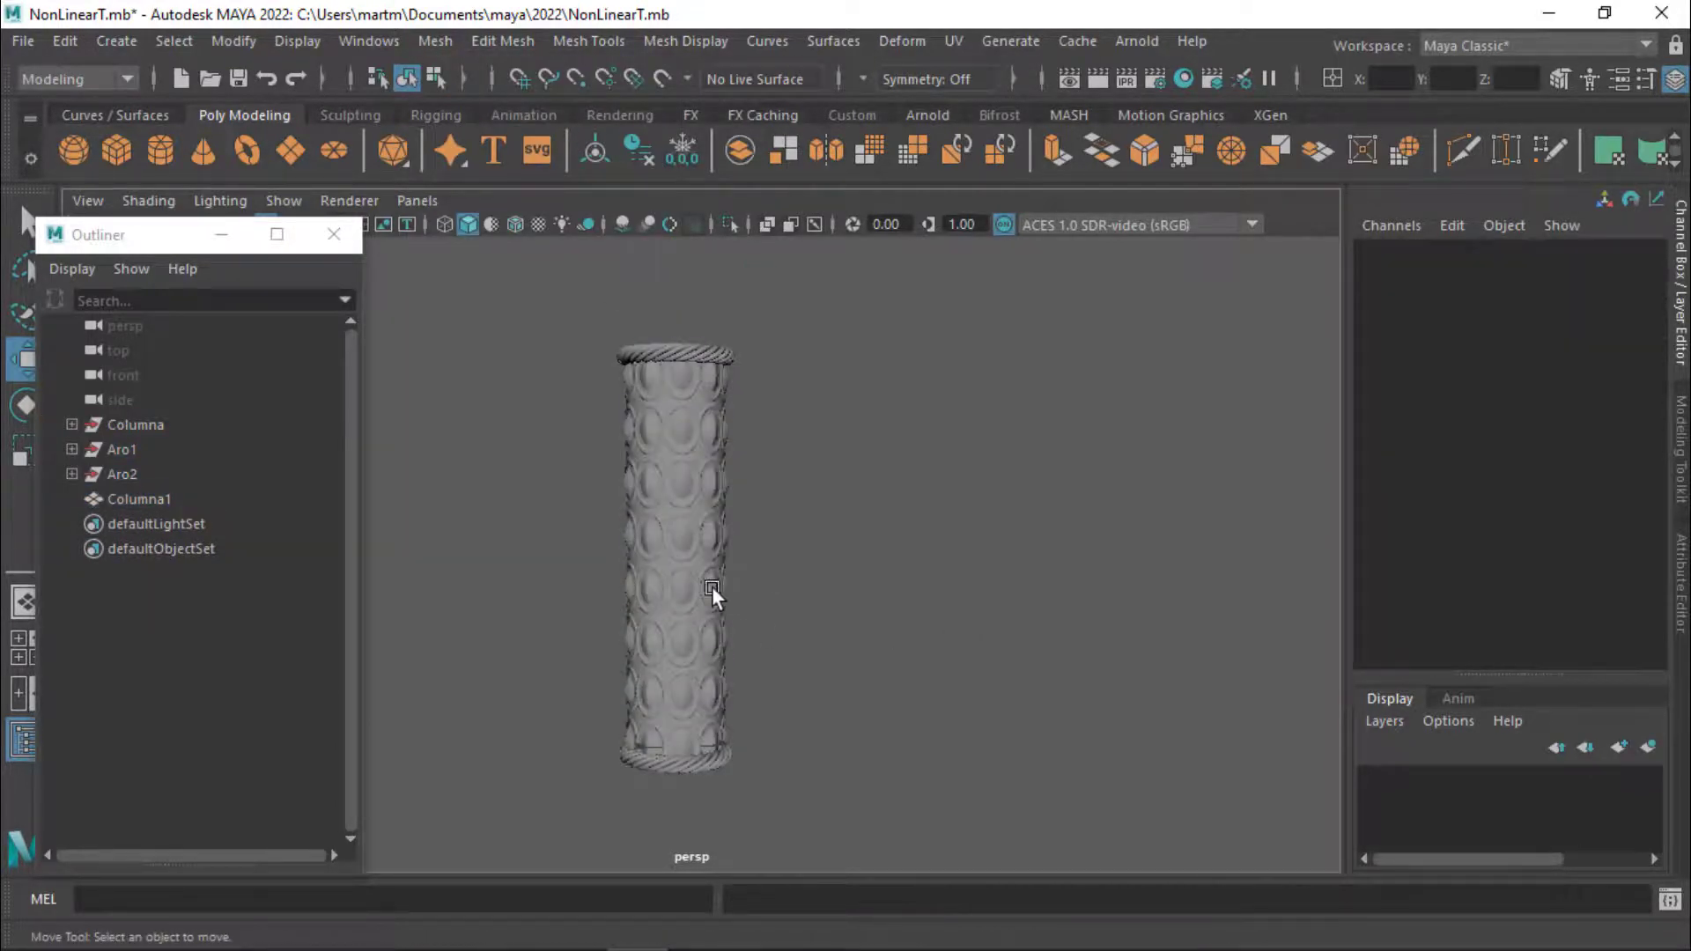
pyautogui.moveTo(711, 588)
pyautogui.keyDown('alt'); pyautogui.mouseDown()
pyautogui.moveTo(554, 661)
pyautogui.moveTo(594, 605)
pyautogui.moveTo(670, 597)
pyautogui.mouseUp(); pyautogui.keyUp('alt')
pyautogui.click(669, 597)
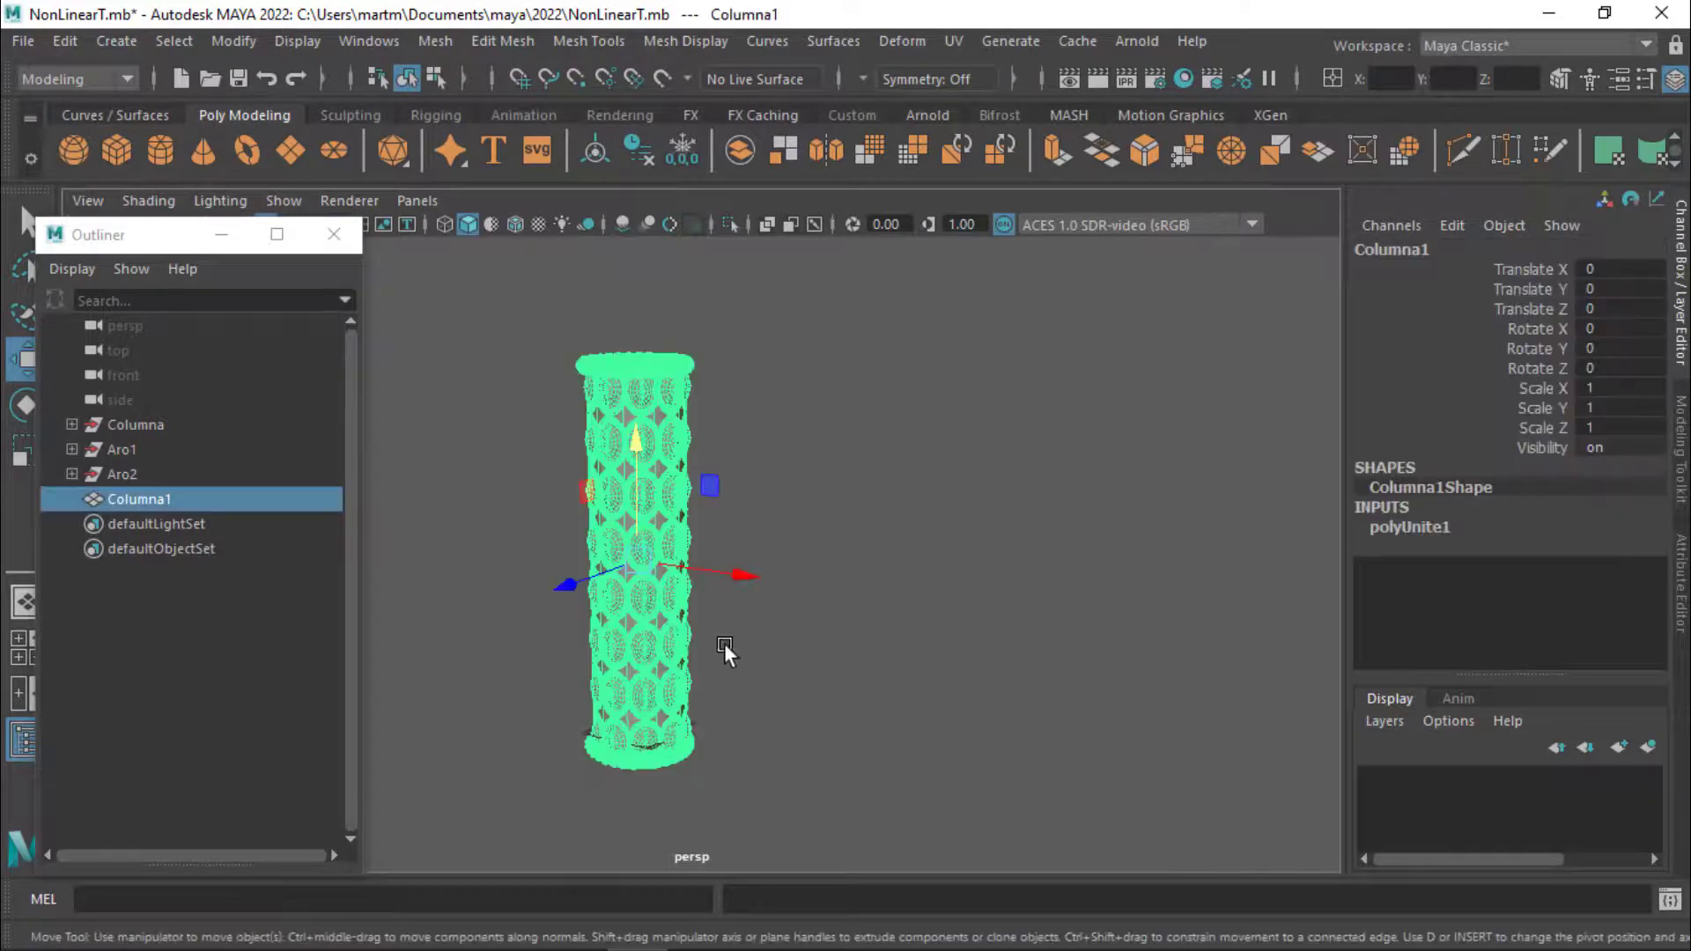
pyautogui.moveTo(725, 648)
pyautogui.keyDown('alt'); pyautogui.mouseDown()
pyautogui.moveTo(532, 684)
pyautogui.moveTo(521, 740)
pyautogui.moveTo(622, 562)
pyautogui.moveTo(708, 612)
pyautogui.moveTo(706, 645)
pyautogui.moveTo(710, 630)
pyautogui.mouseUp(); pyautogui.keyUp('alt')
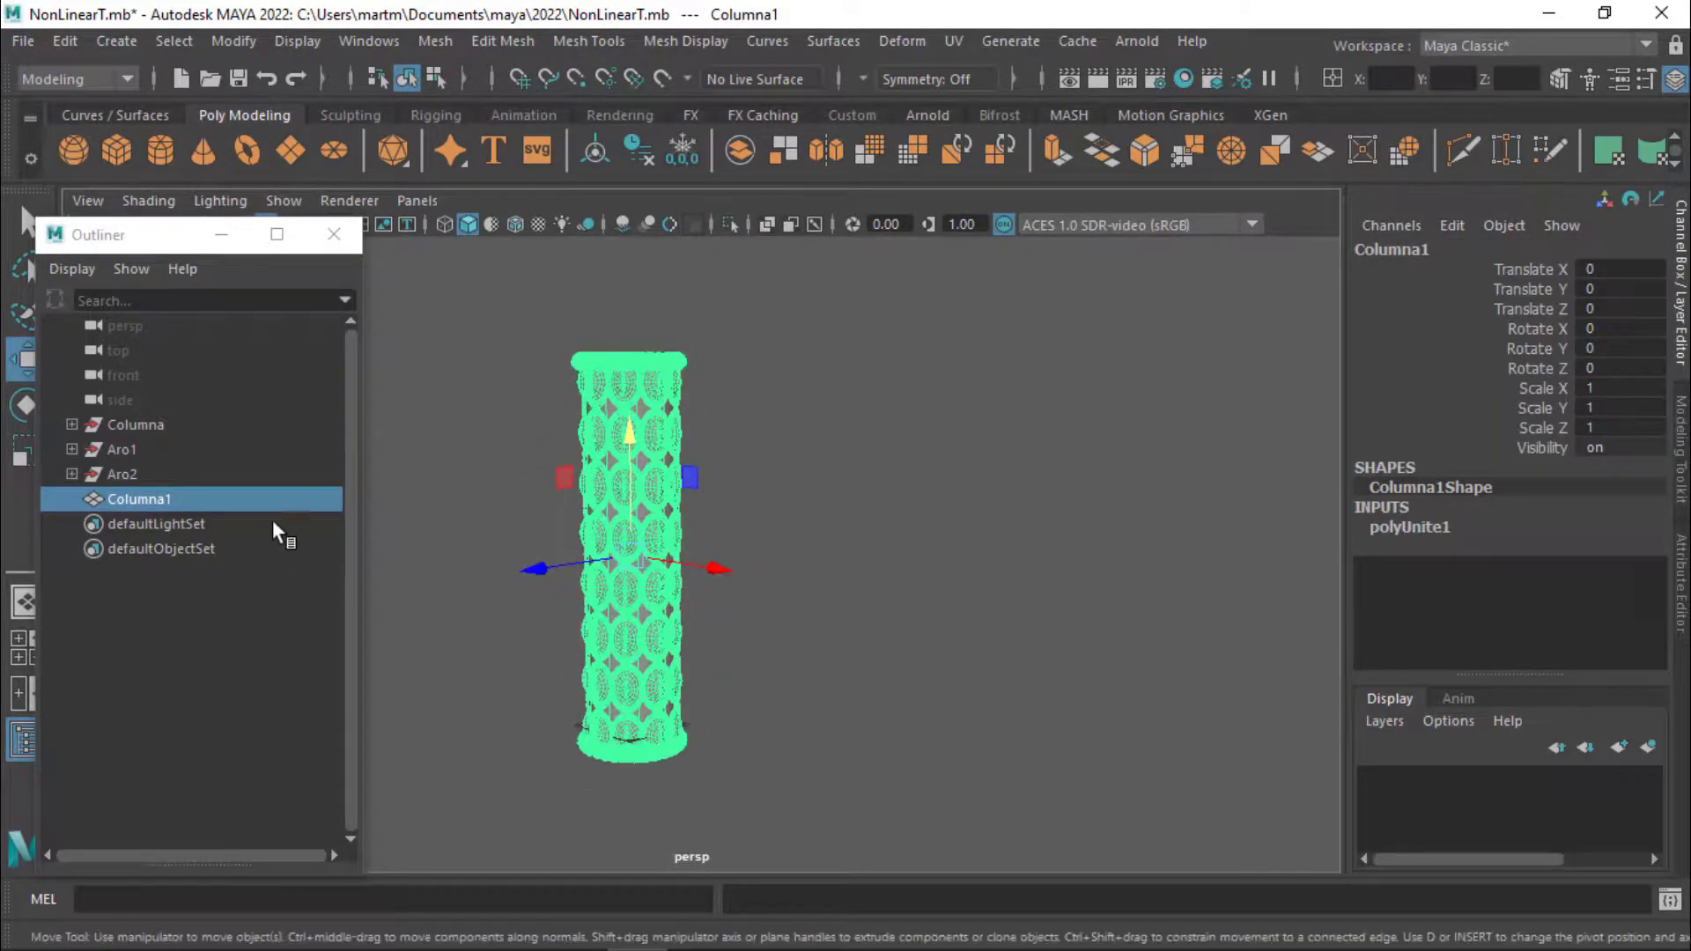
pyautogui.moveTo(772, 434)
pyautogui.keyDown('alt'); pyautogui.mouseDown()
pyautogui.moveTo(739, 444)
pyautogui.moveTo(751, 424)
pyautogui.moveTo(726, 422)
pyautogui.mouseUp(); pyautogui.keyUp('alt')
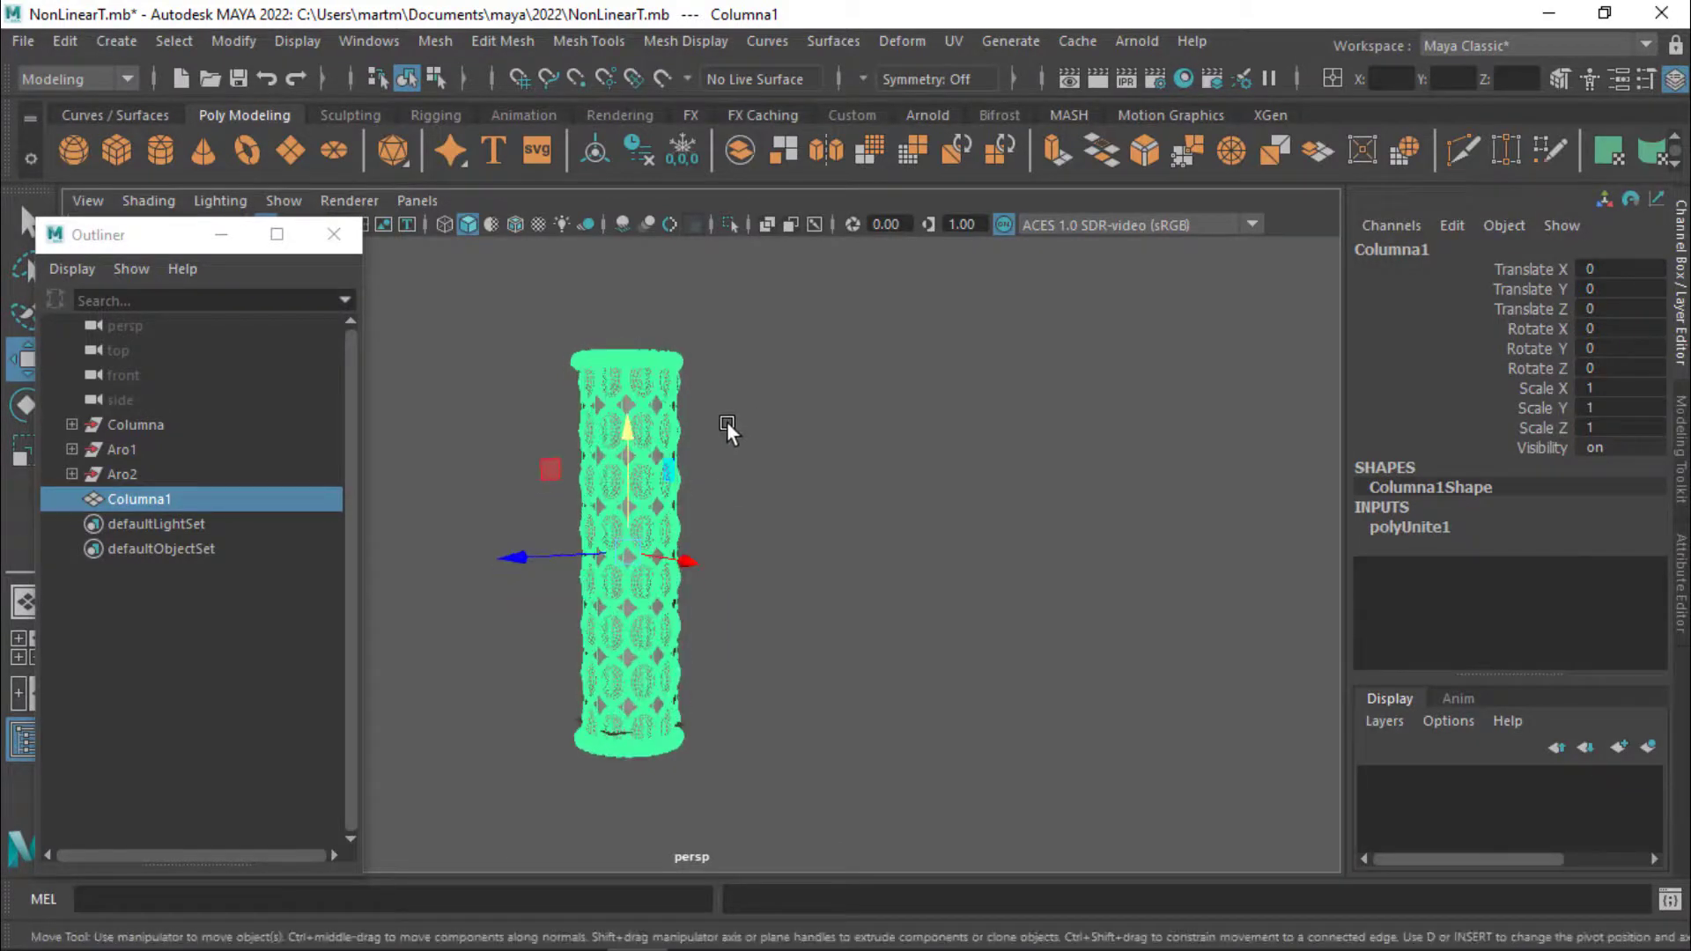
# - Delete Columna1's construction history and orbit around it to check the result
pyautogui.click(628, 148)
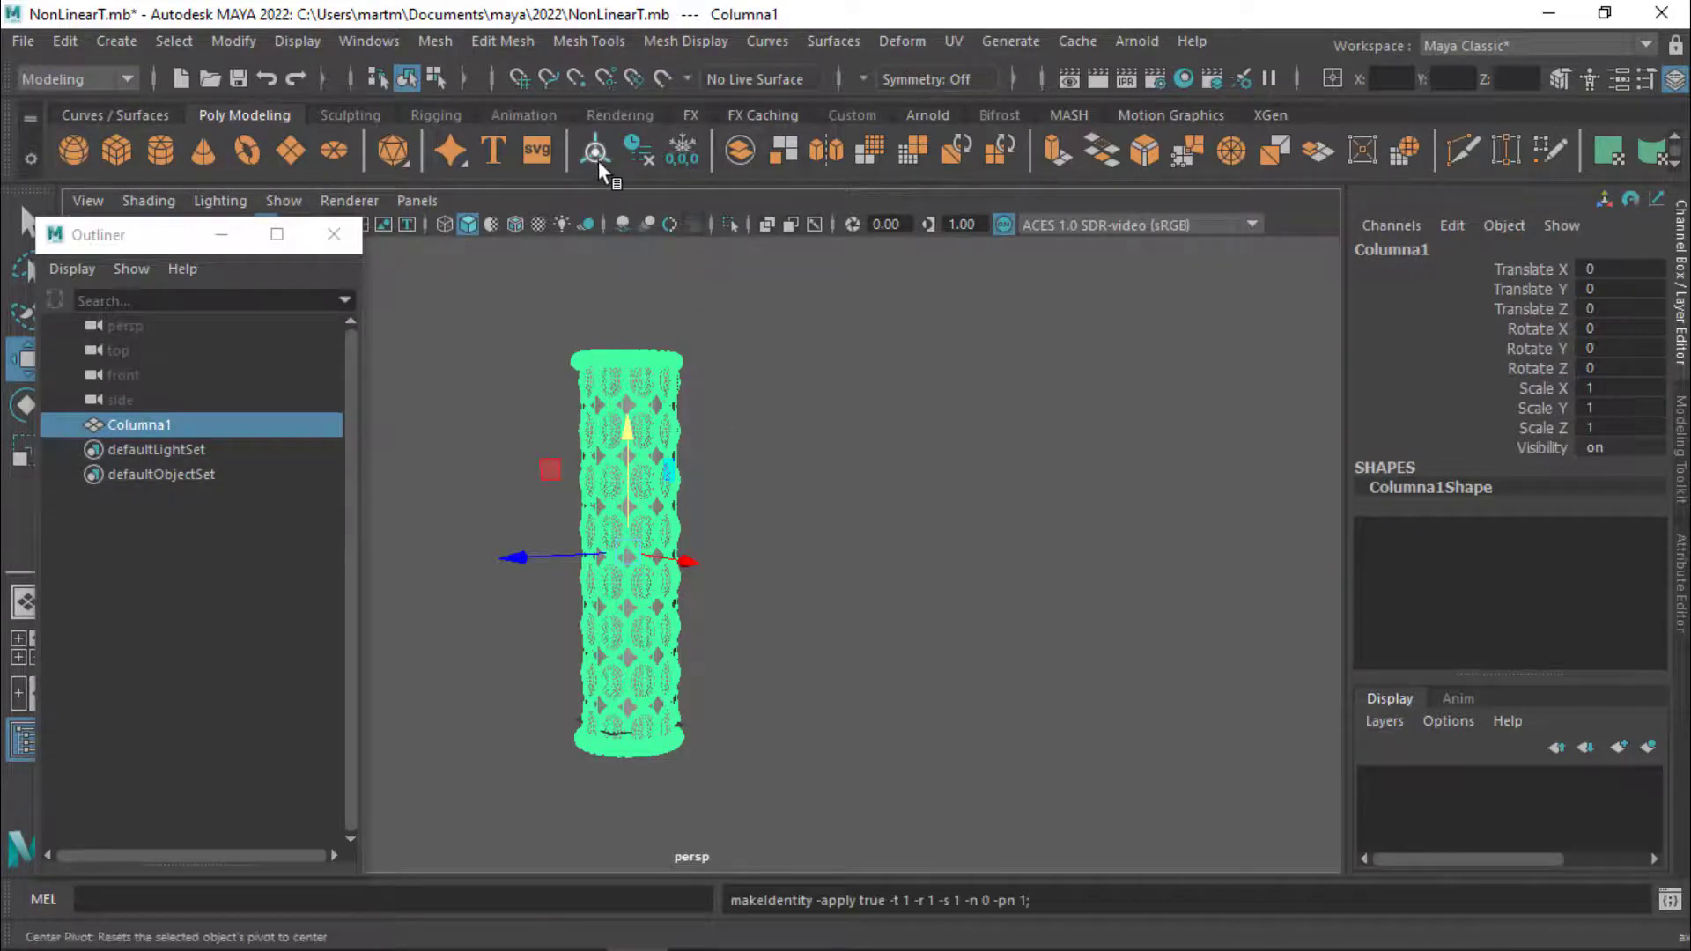
pyautogui.moveTo(786, 483)
pyautogui.keyDown('alt'); pyautogui.mouseDown()
pyautogui.moveTo(747, 618)
pyautogui.moveTo(765, 518)
pyautogui.moveTo(739, 539)
pyautogui.mouseUp(); pyautogui.keyUp('alt')
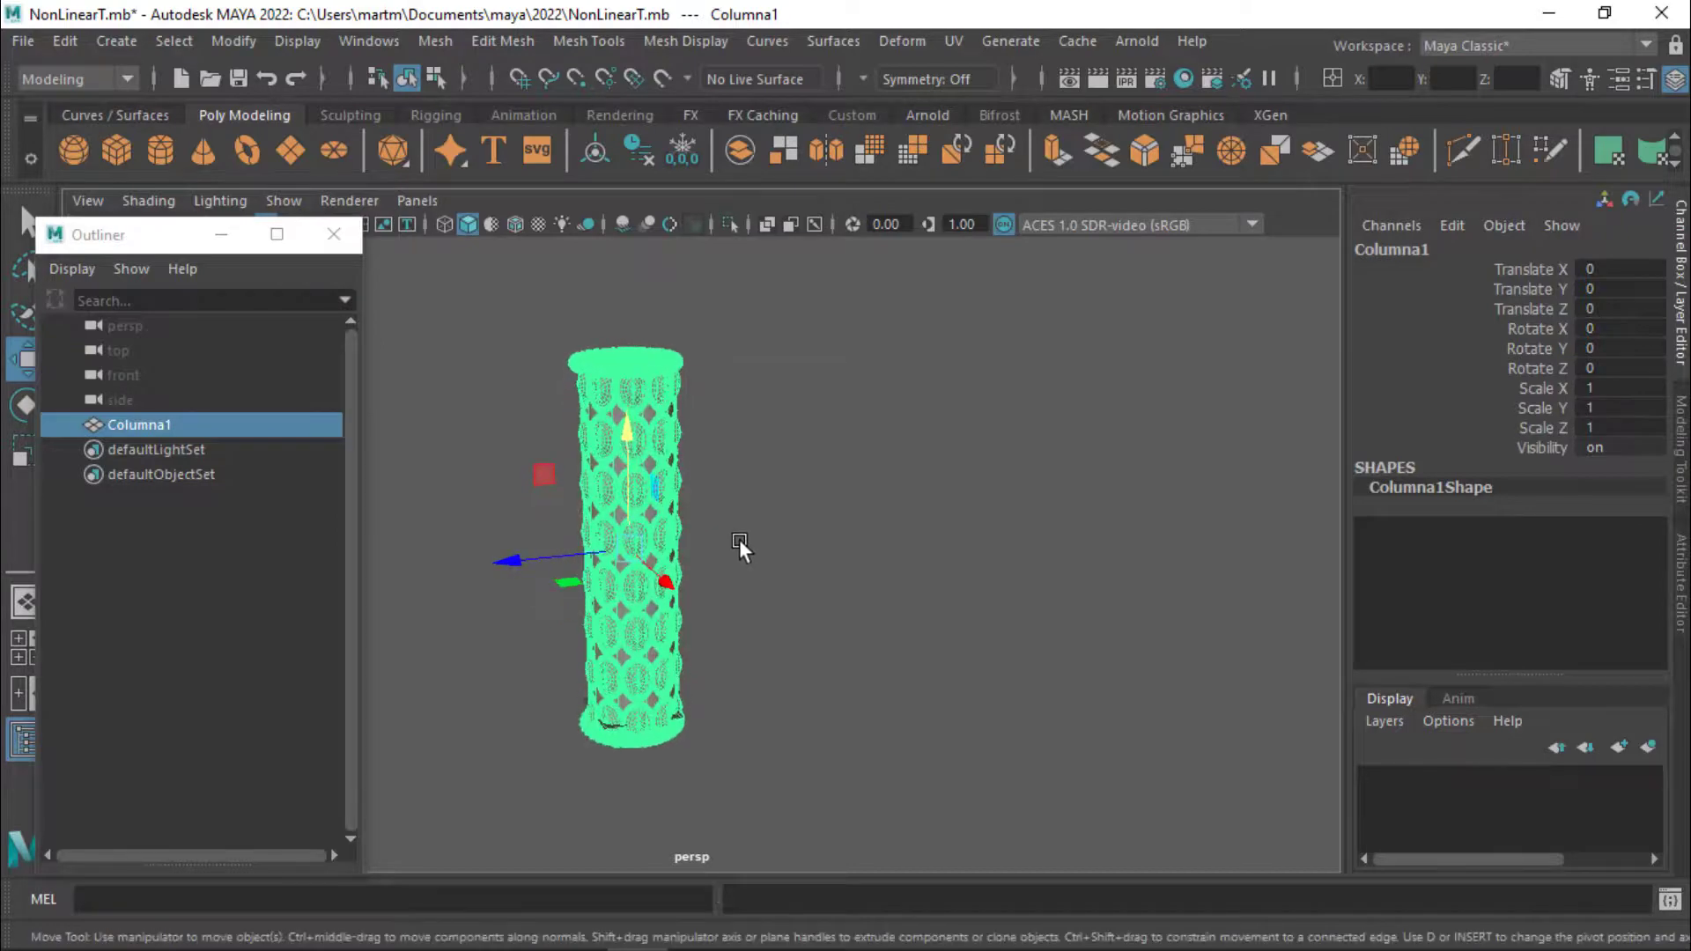
pyautogui.moveTo(739, 539)
pyautogui.keyDown('alt'); pyautogui.mouseDown(button='right')
pyautogui.moveTo(1030, 614)
pyautogui.moveTo(830, 588)
pyautogui.moveTo(1092, 668)
pyautogui.moveTo(842, 601)
pyautogui.mouseUp(button='right'); pyautogui.keyUp('alt')
pyautogui.moveTo(843, 601)
pyautogui.keyDown('alt'); pyautogui.mouseDown()
pyautogui.moveTo(887, 416)
pyautogui.moveTo(792, 585)
pyautogui.moveTo(794, 557)
pyautogui.mouseUp(); pyautogui.keyUp('alt')
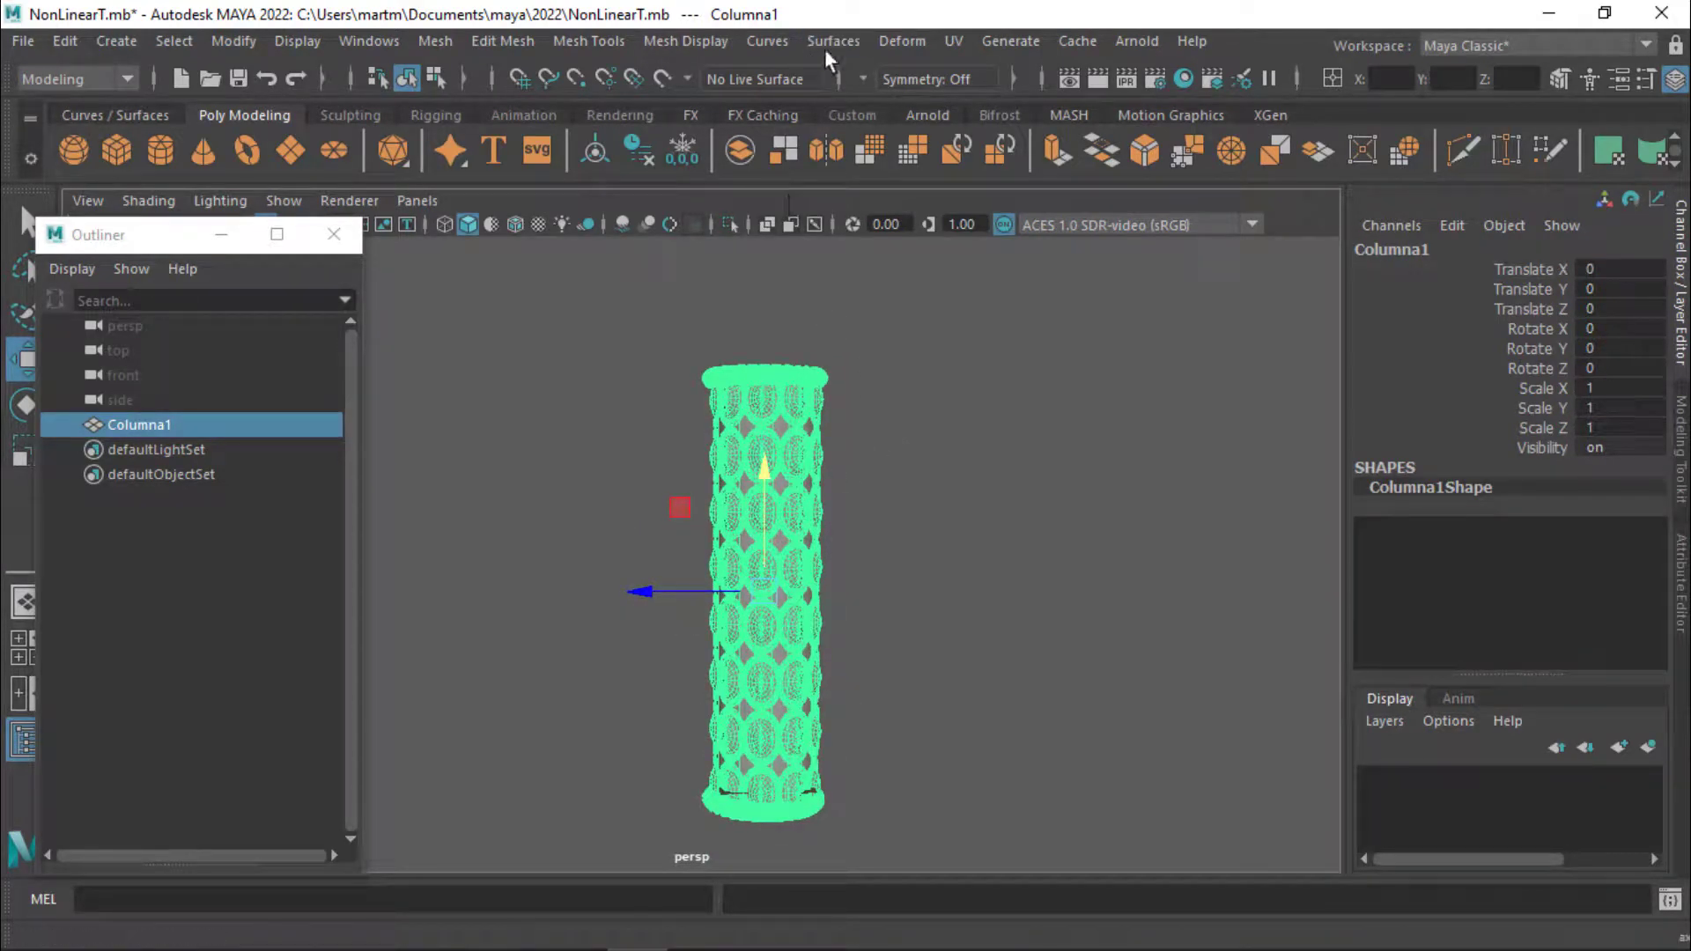
# - Open the Deform menu to reach the Nonlinear deformers list
pyautogui.click(886, 41)
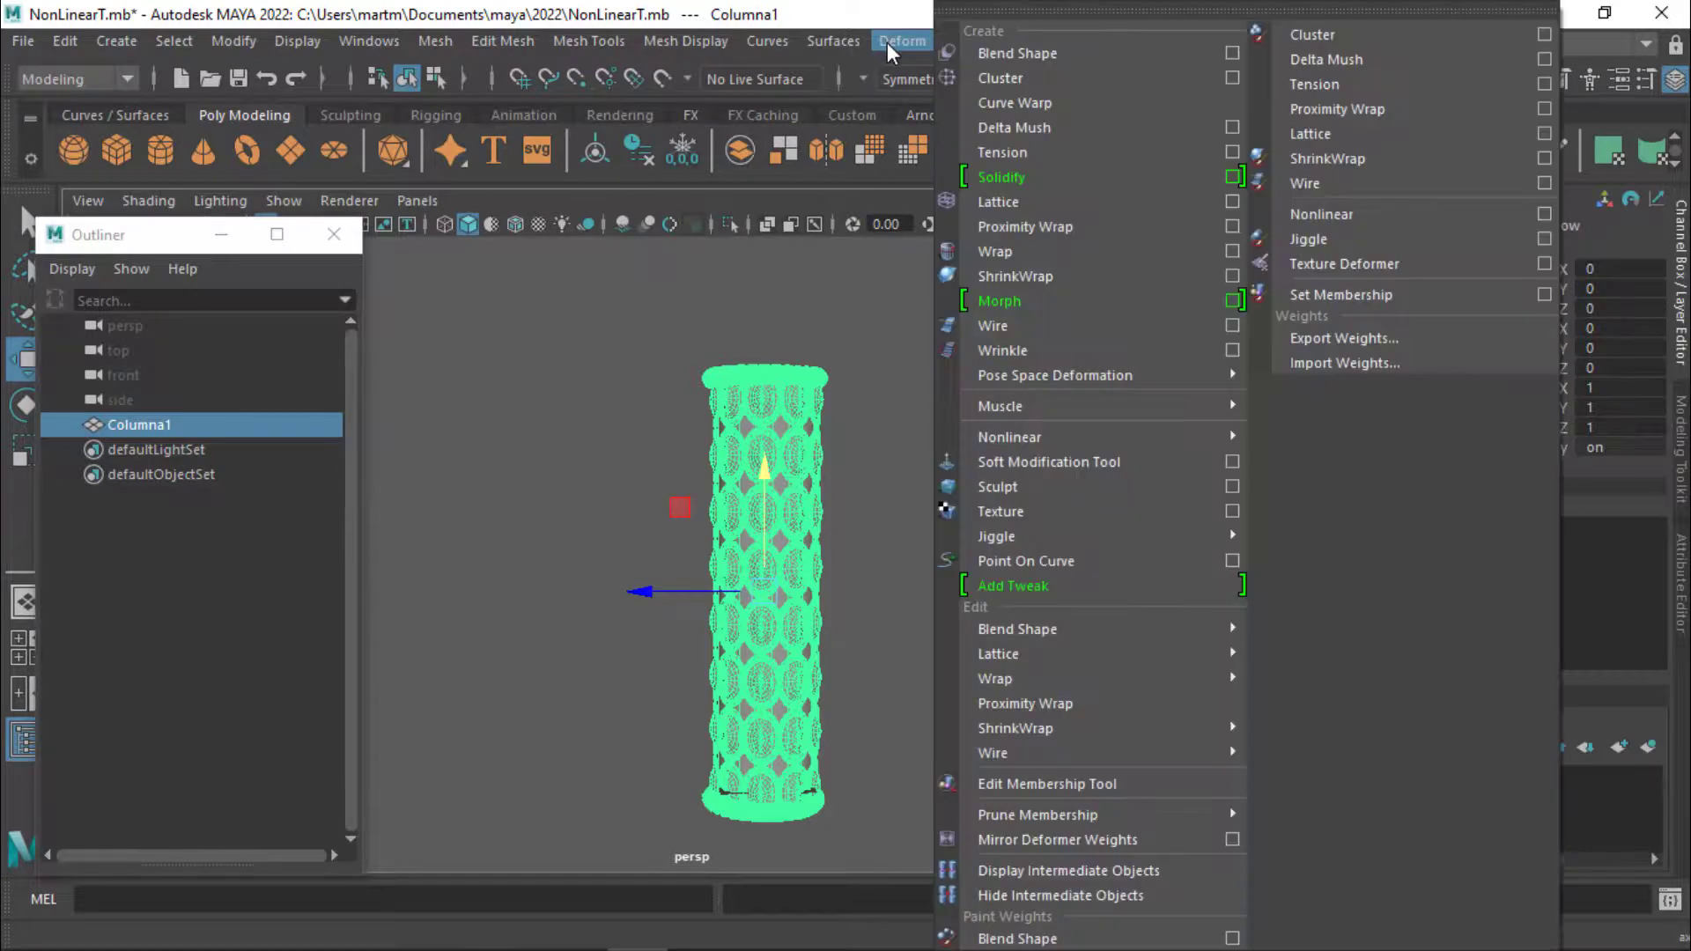